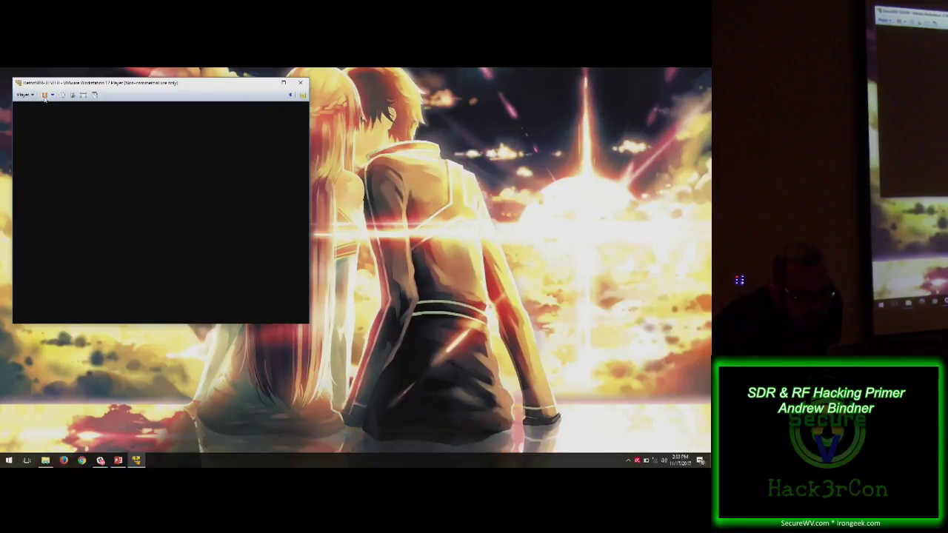
Close the virtual machine window, choosing Suspend rather than powering off
click(300, 82)
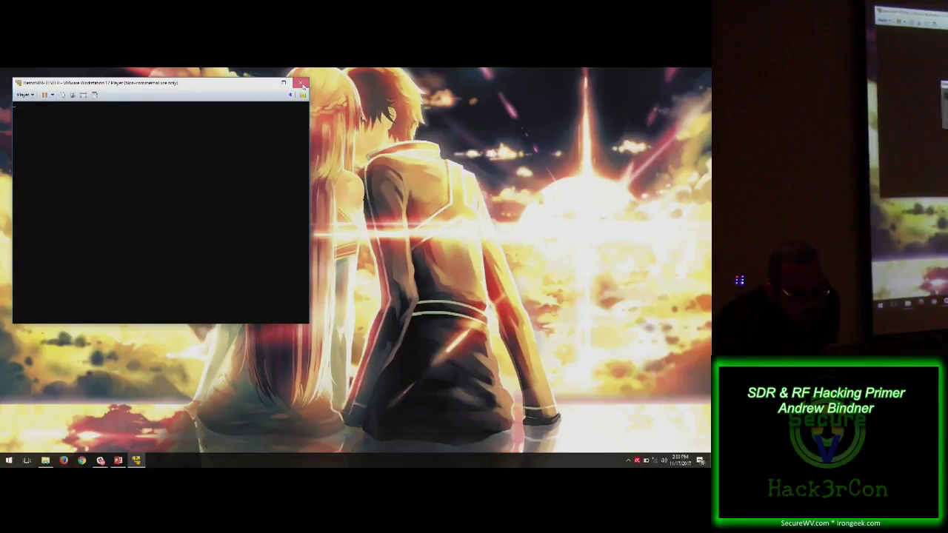
click(151, 224)
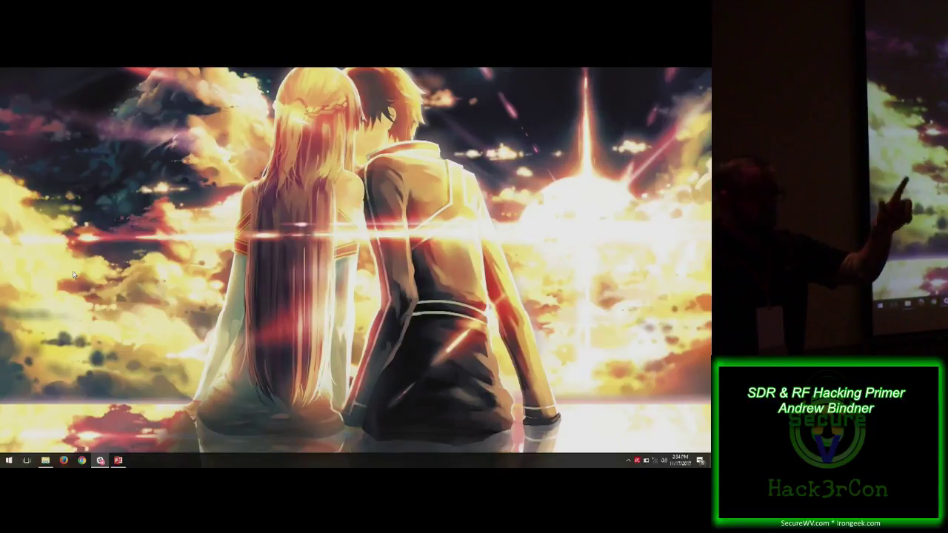
Launch VMware Player from the Start menu and start the second VM in its library
click(8, 461)
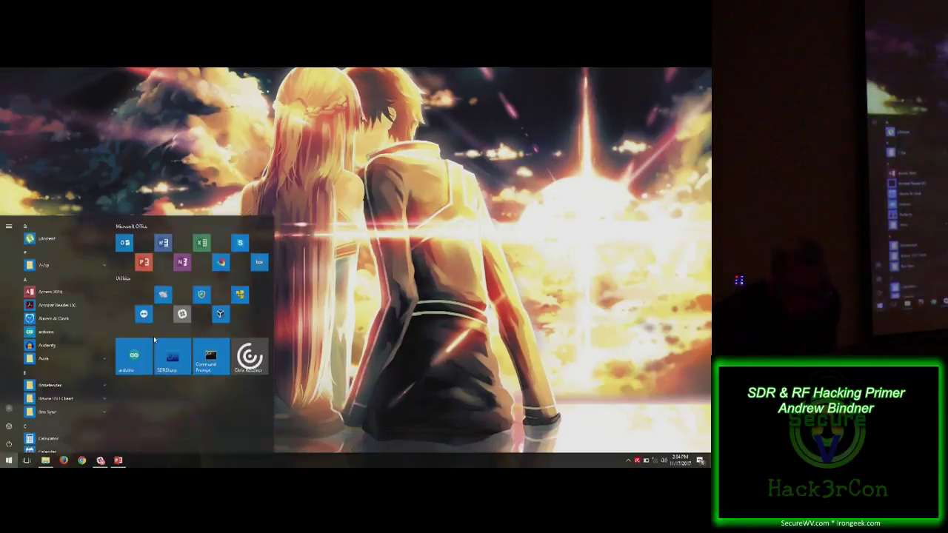
click(240, 294)
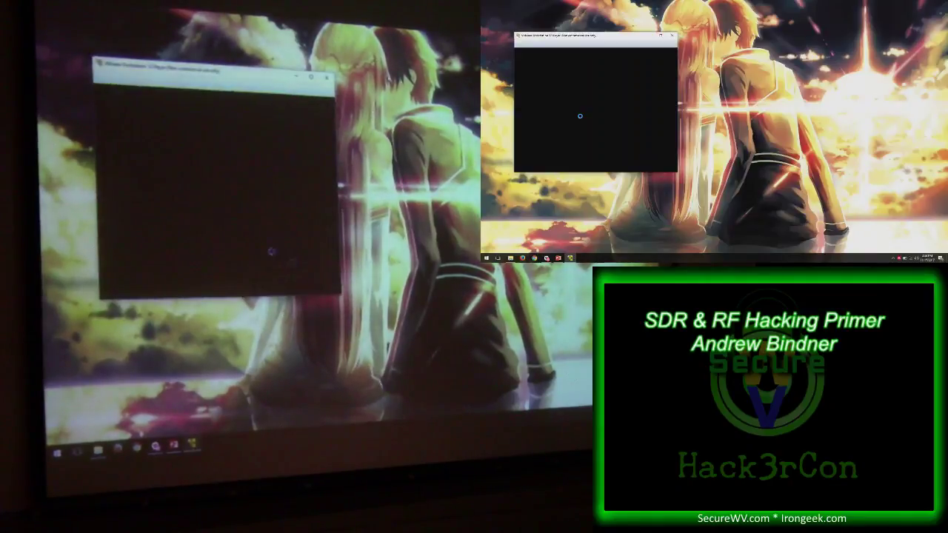
click(140, 116)
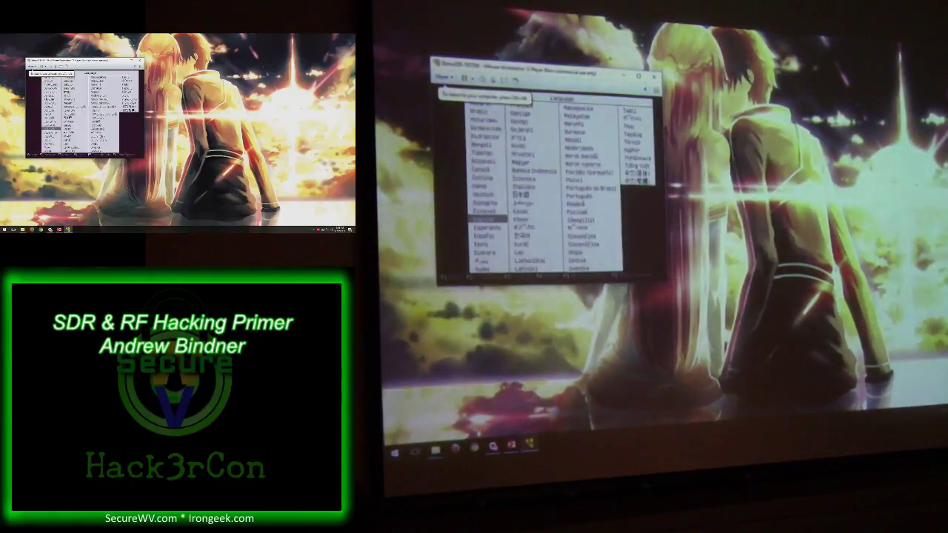
Dismiss the boot language list and boot the default Ubuntu entry
key(Return)
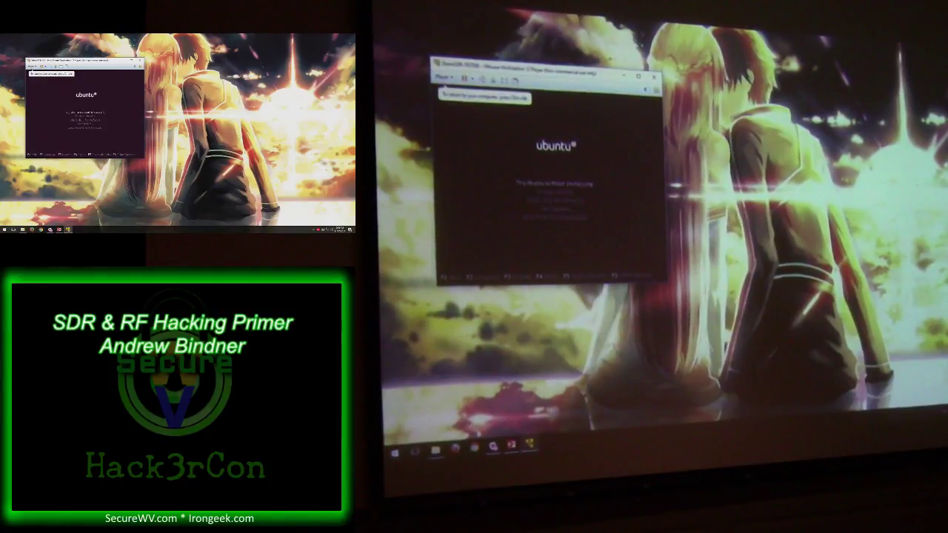
key(Return)
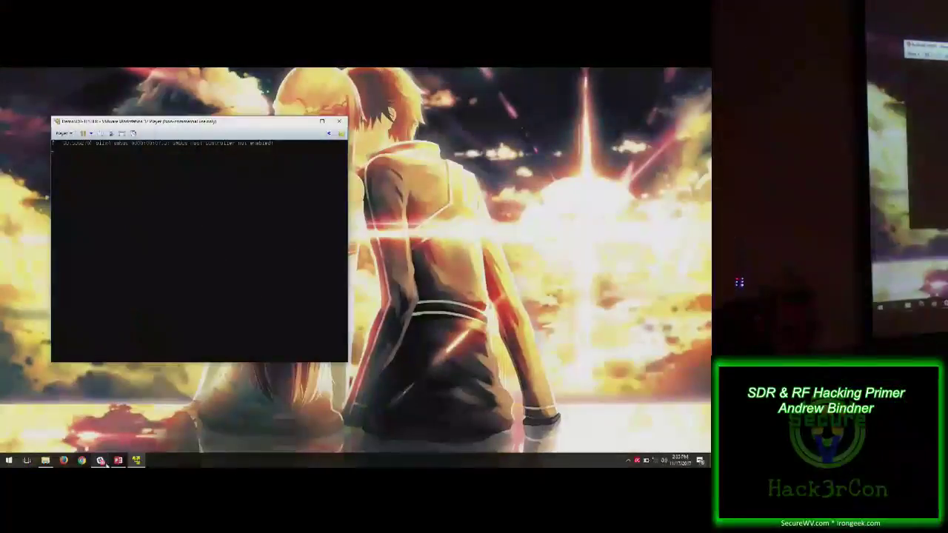
mouse_move(523, 354)
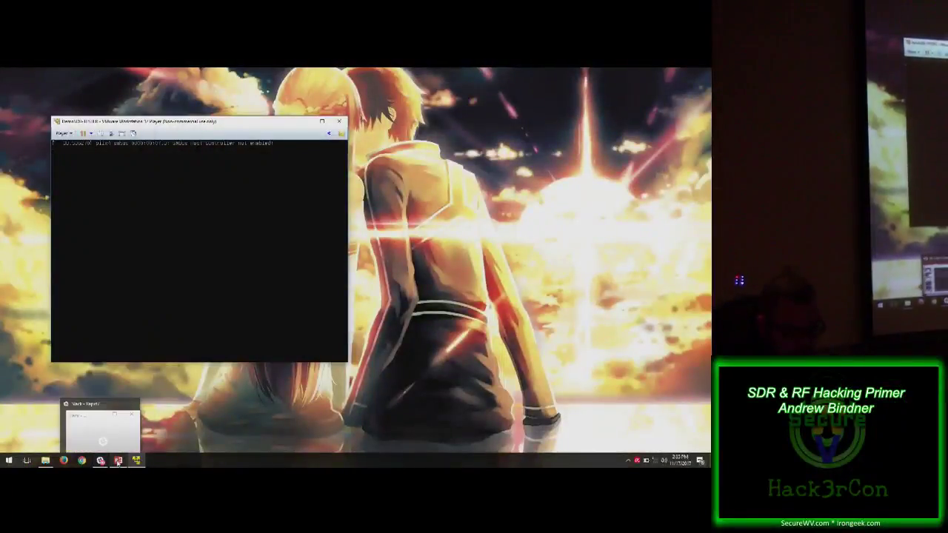
click(119, 462)
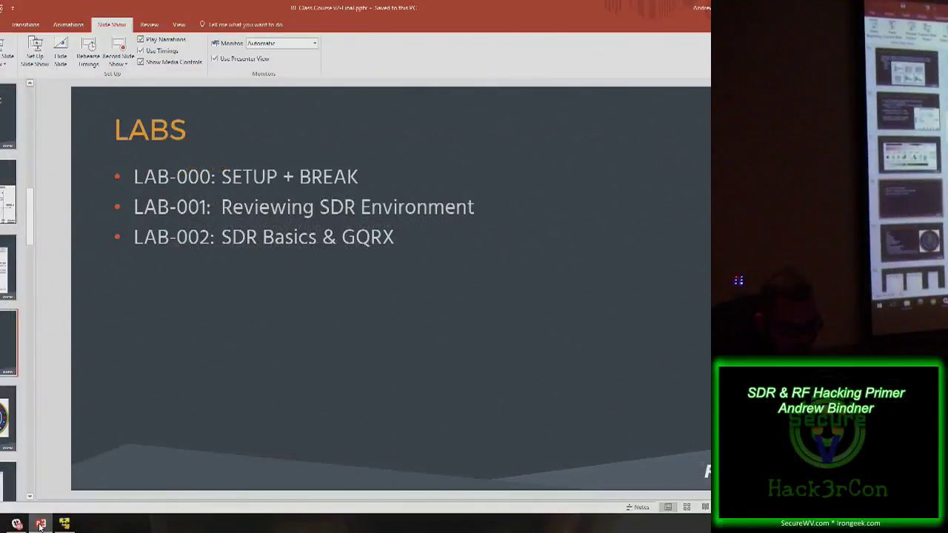
click(40, 524)
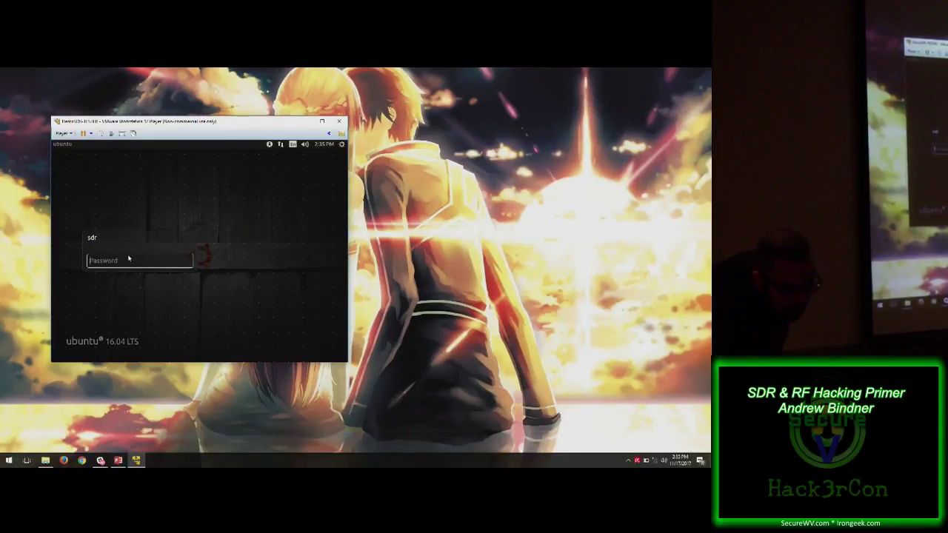
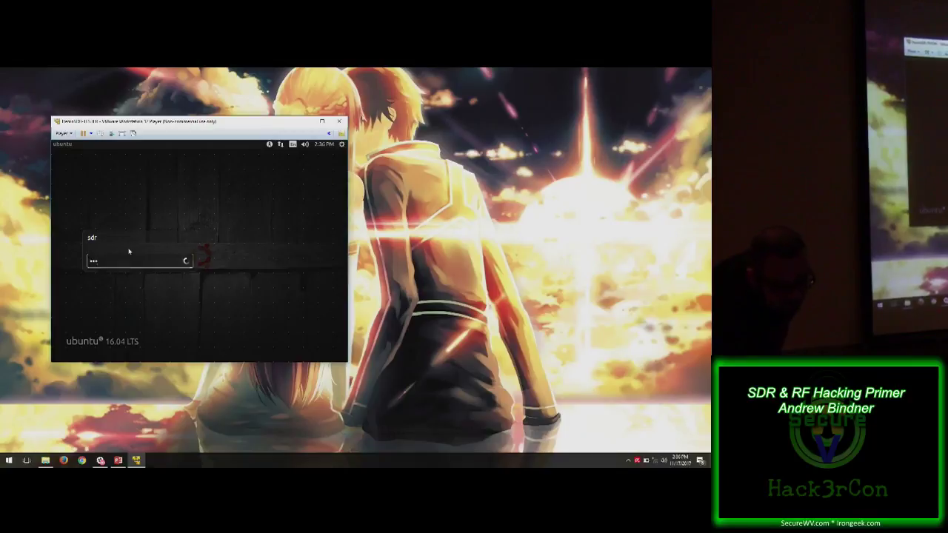
Log in with the account password, cancel the problem report, and open System Settings
key(Return)
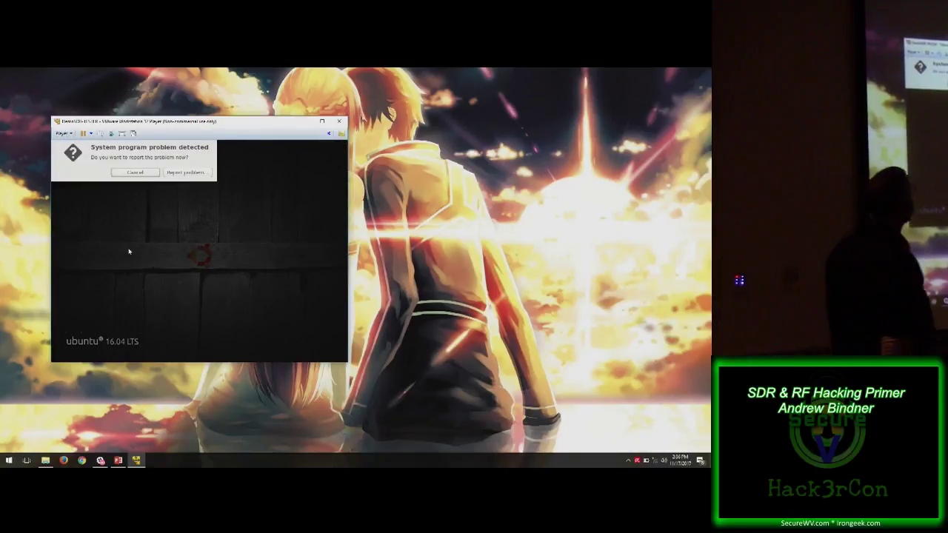
key(Escape)
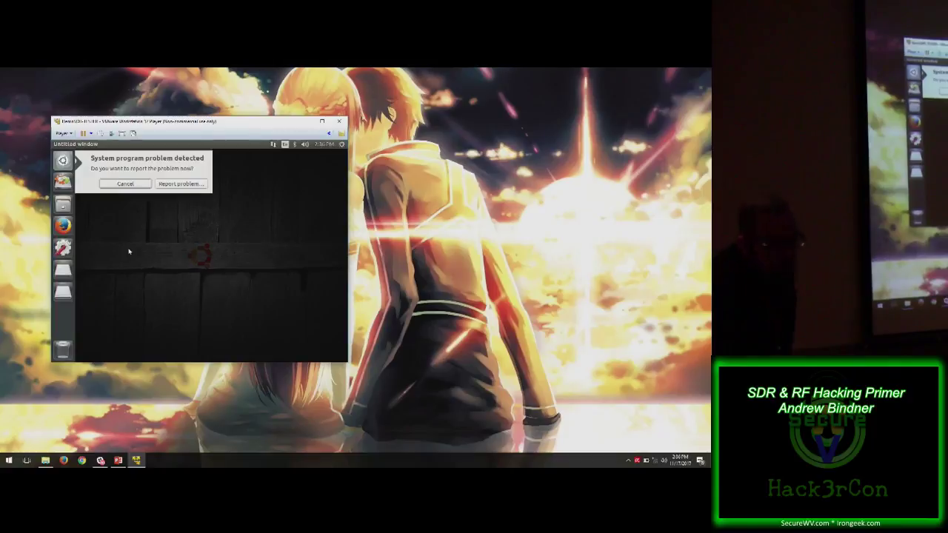
click(129, 184)
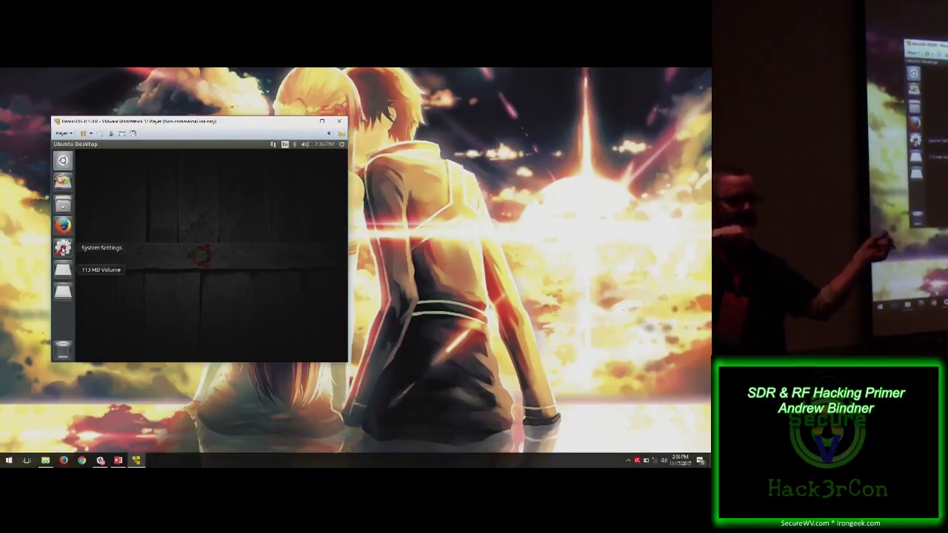
click(62, 247)
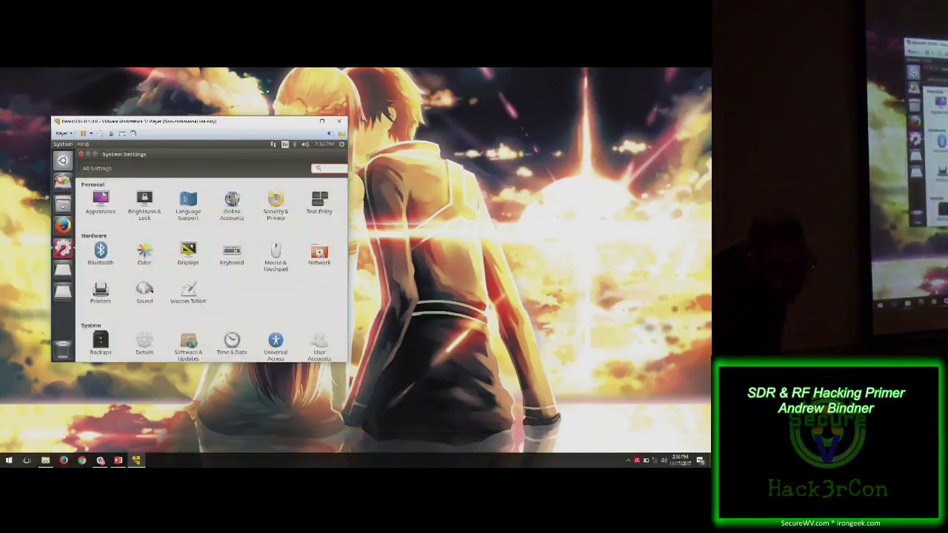
Set the Ubuntu display resolution to 1440 x 900 (16:10), close Displays, and raise the VM window
click(188, 252)
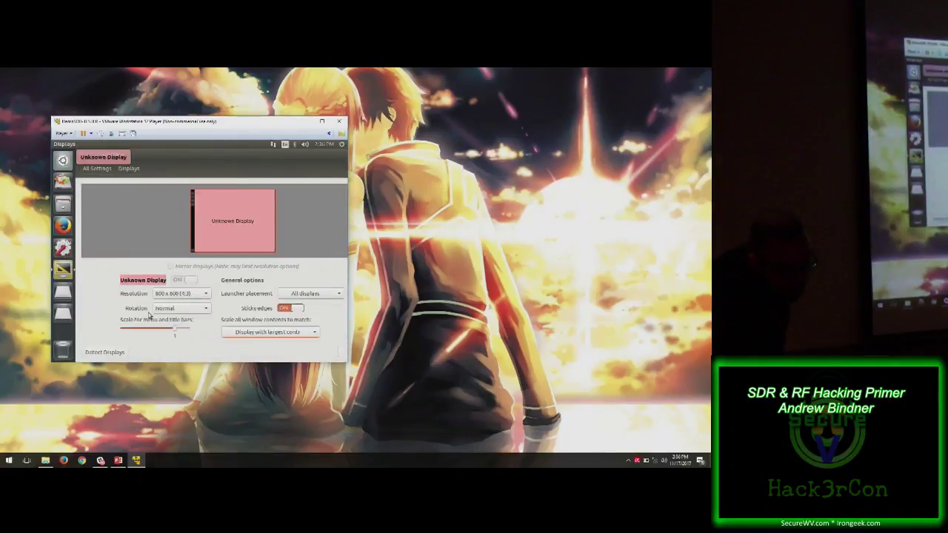
click(170, 297)
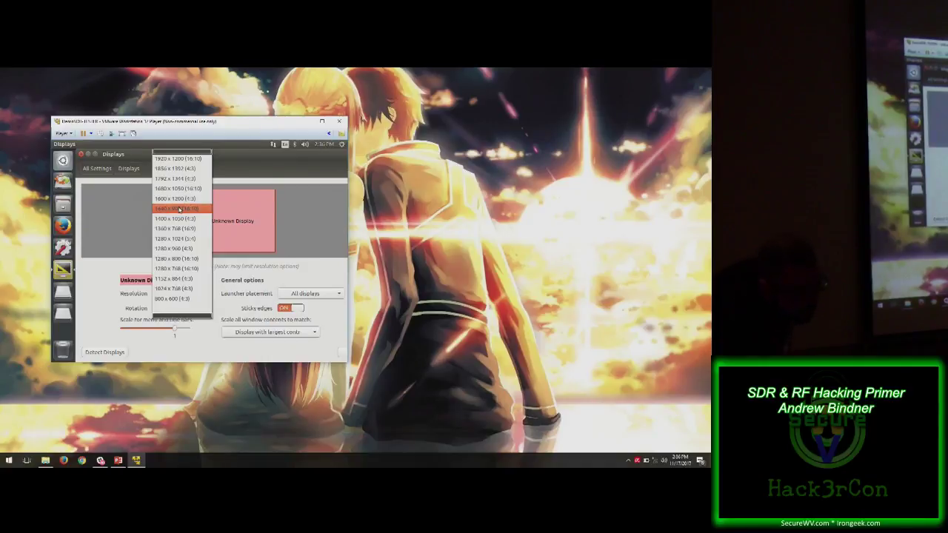
click(179, 209)
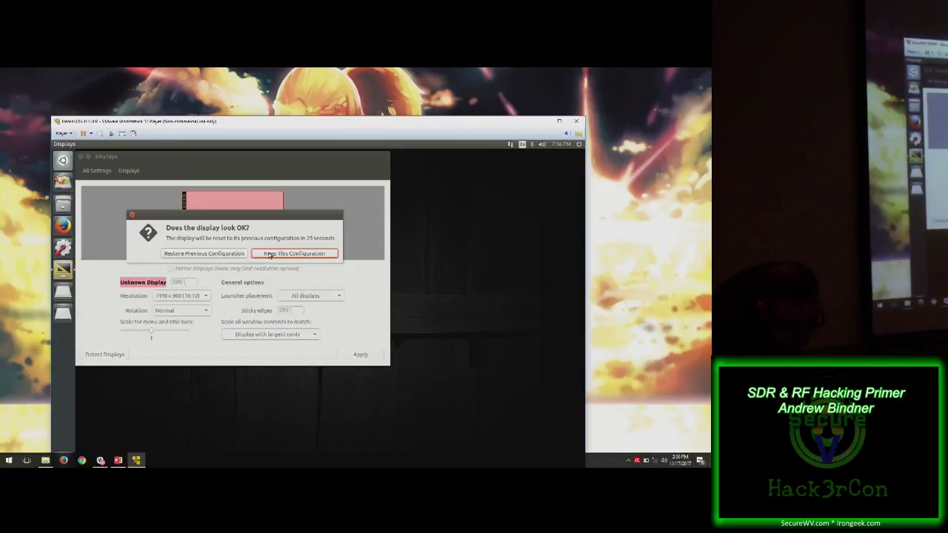
click(271, 254)
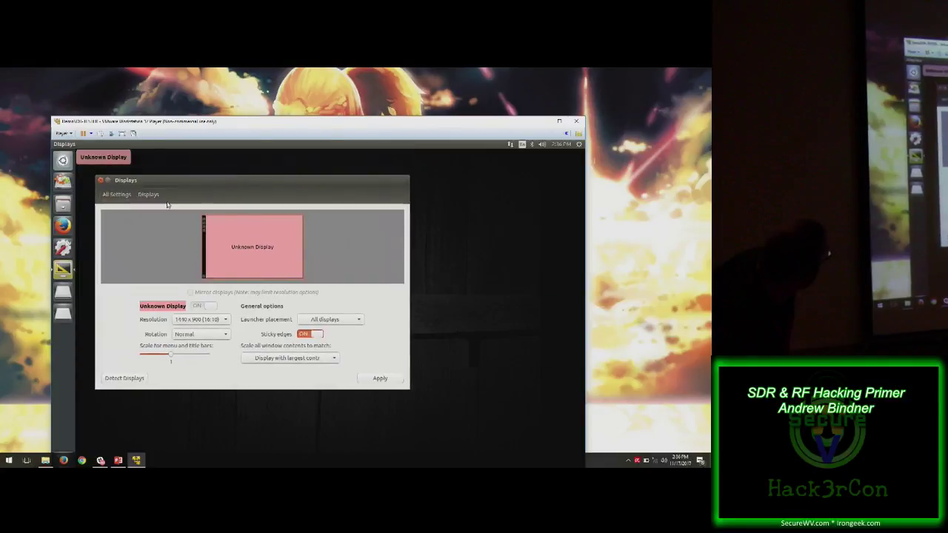
click(101, 180)
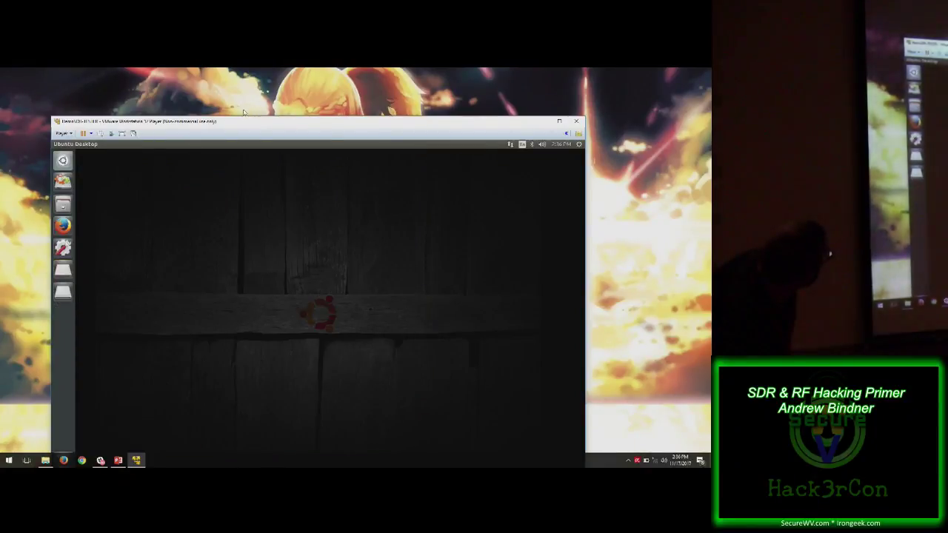
drag(245, 123, 248, 83)
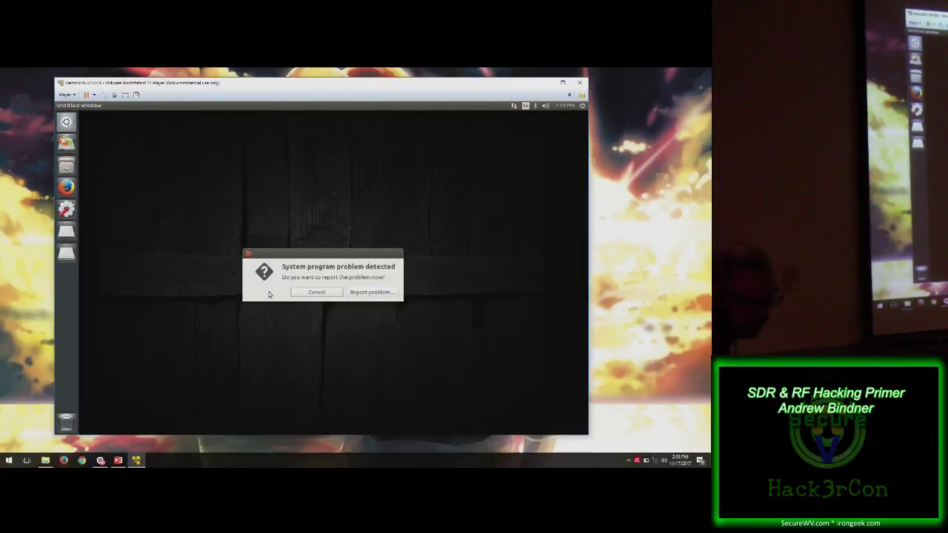
Cancel the problem report and unlock the 128 MB Volume and the other drive from the launcher
click(317, 293)
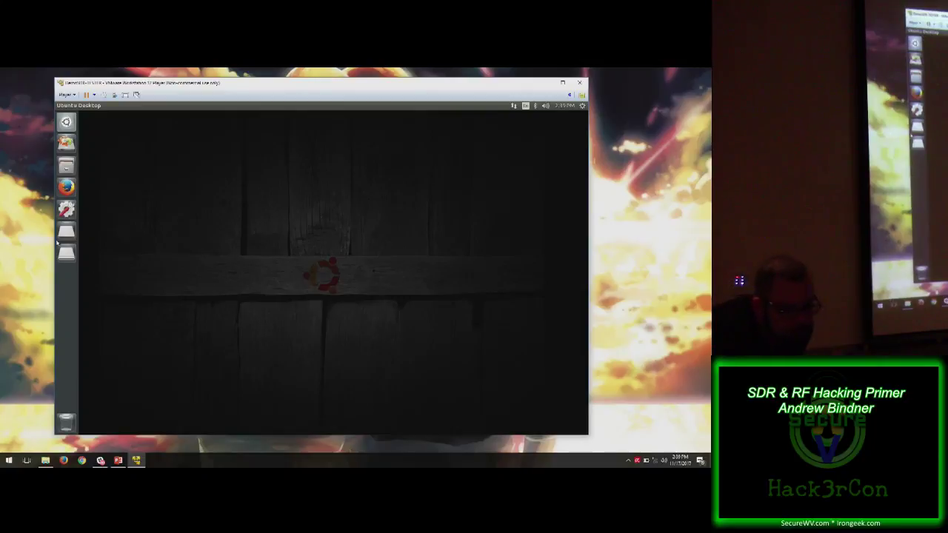
right_click(66, 253)
click(110, 278)
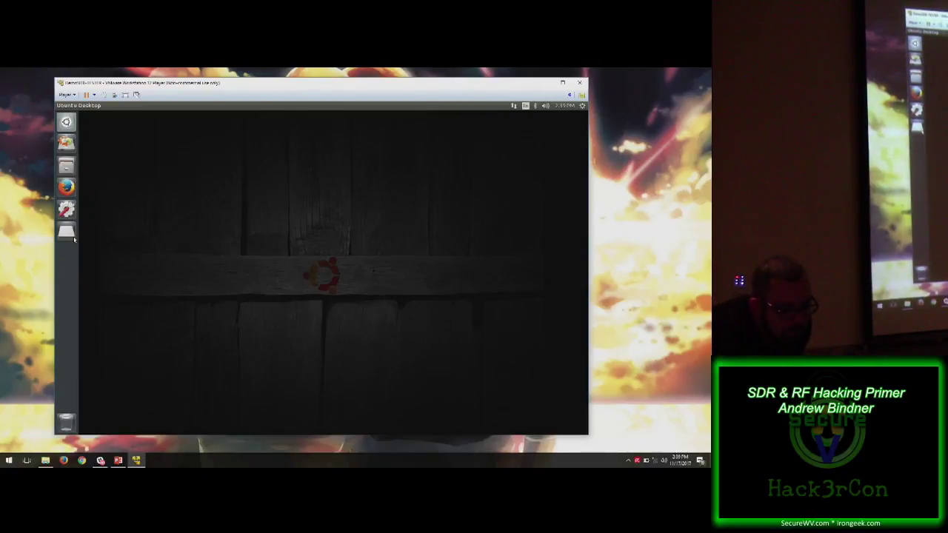
right_click(66, 231)
click(109, 255)
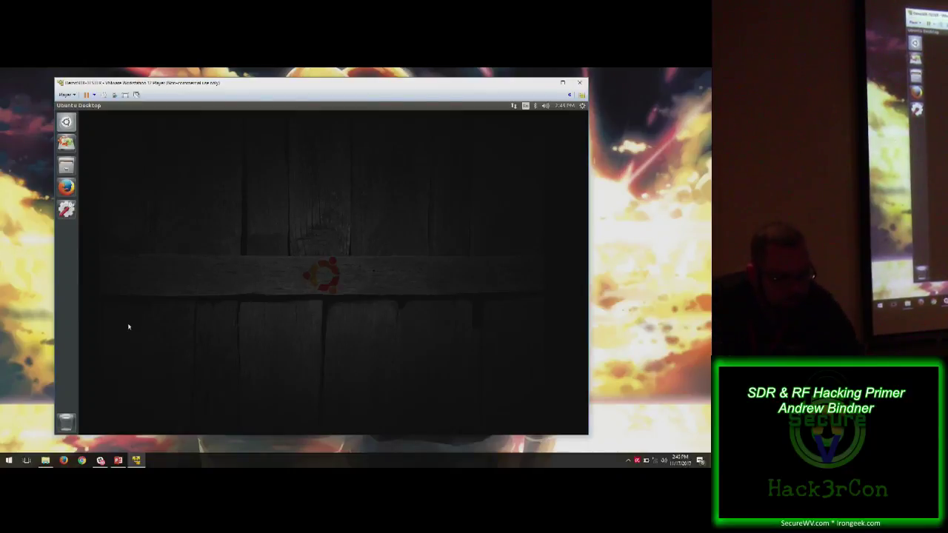
Run 'sudo gqrx' in a new terminal with the account password, then cancel the I/O device setup
key(ctrl+alt+t)
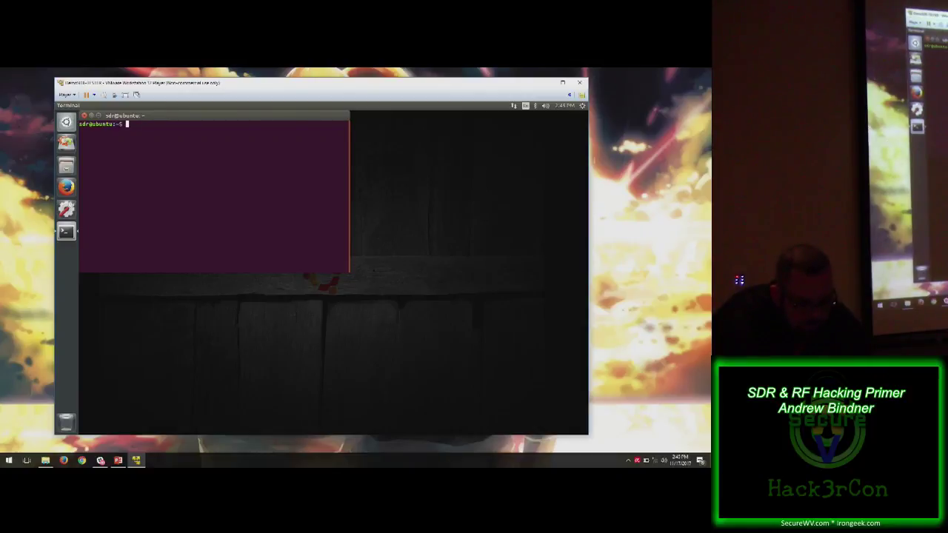
text(sudo gqrx)
key(Return)
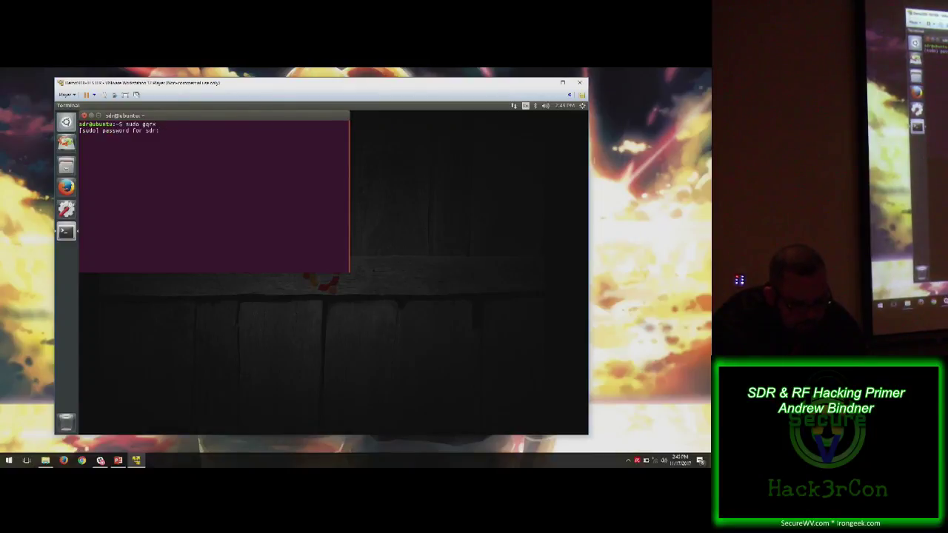
key(Return)
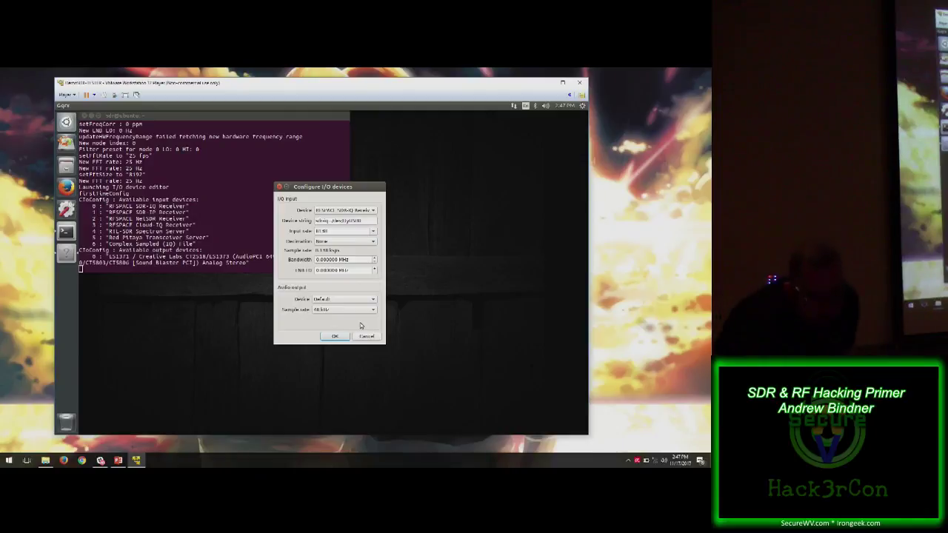
click(366, 337)
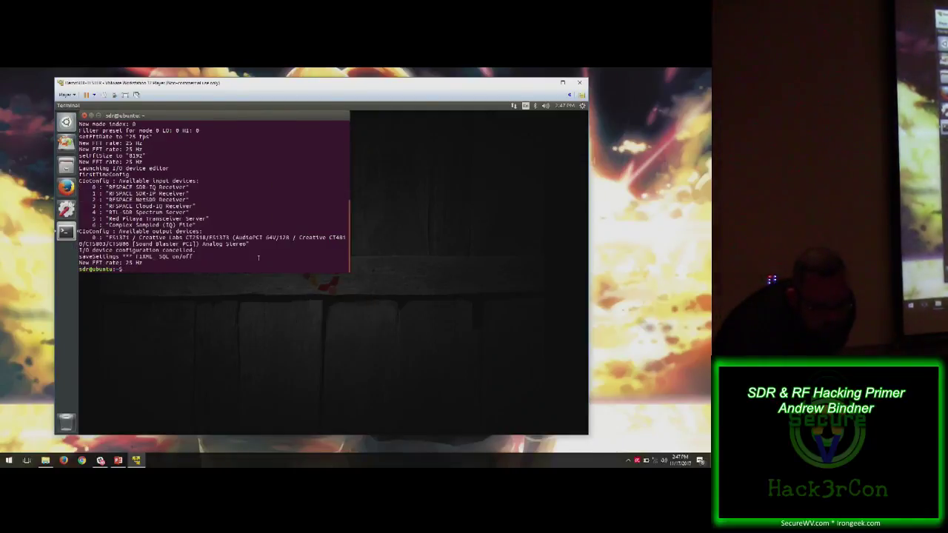
Rerun sudo gqrx and accept the HackRF One configuration at a 20000000 input rate
key(Return)
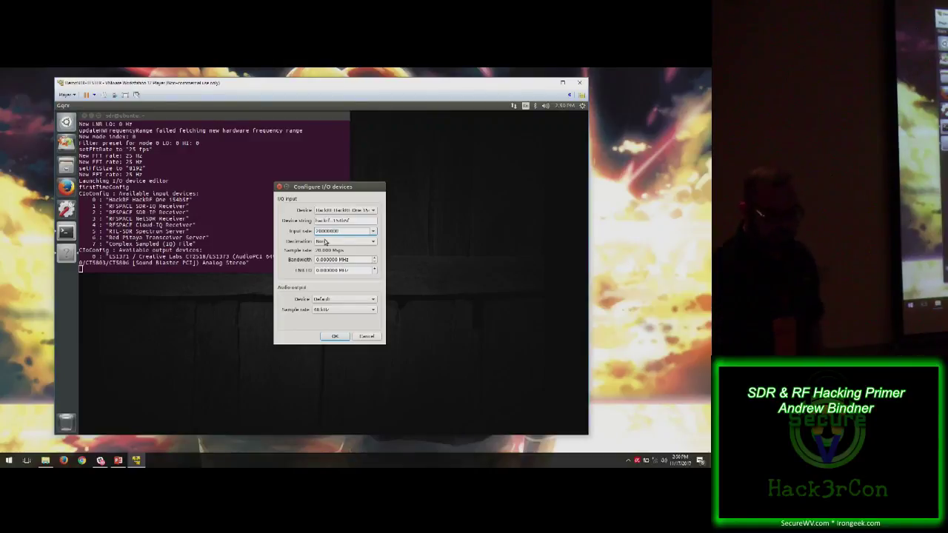
click(329, 341)
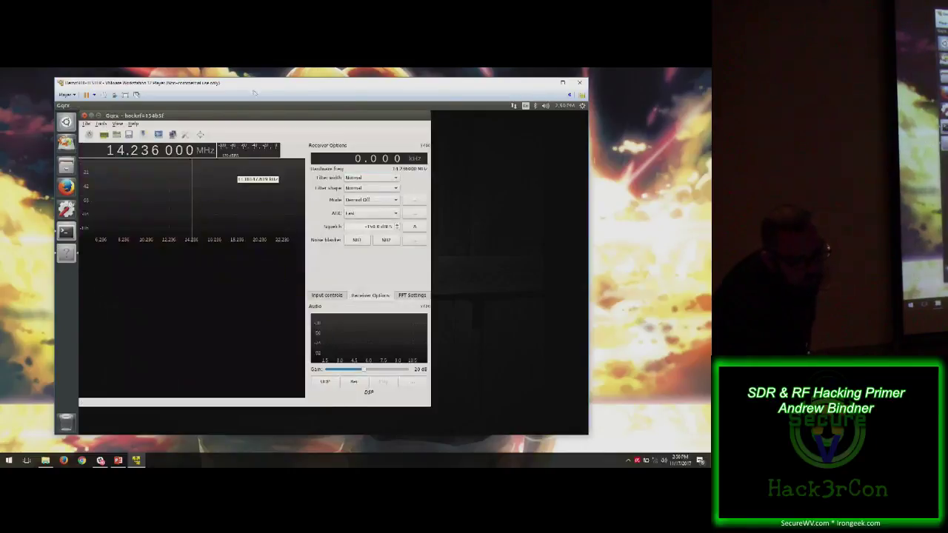
Maximize the Gqrx window and start DSP to draw the live spectrum around 14.236 MHz
double_click(251, 116)
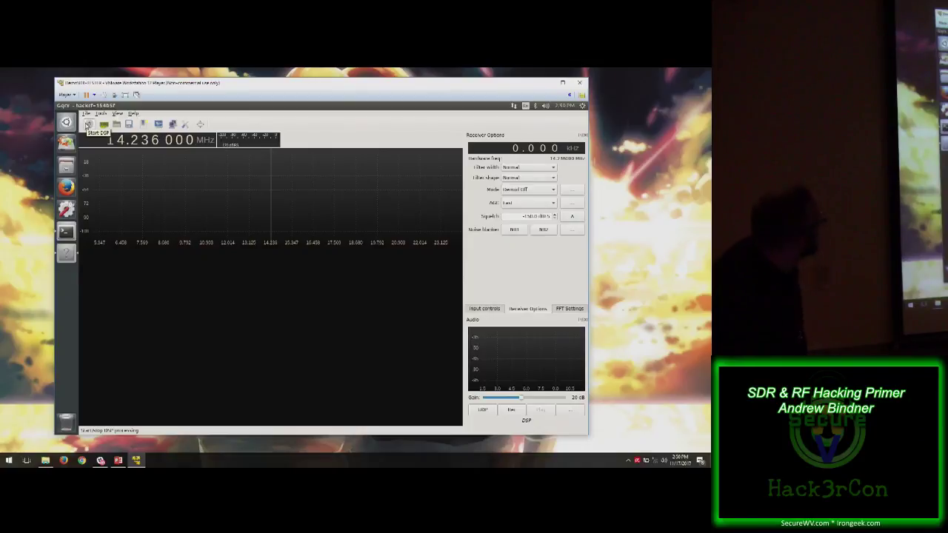
click(88, 125)
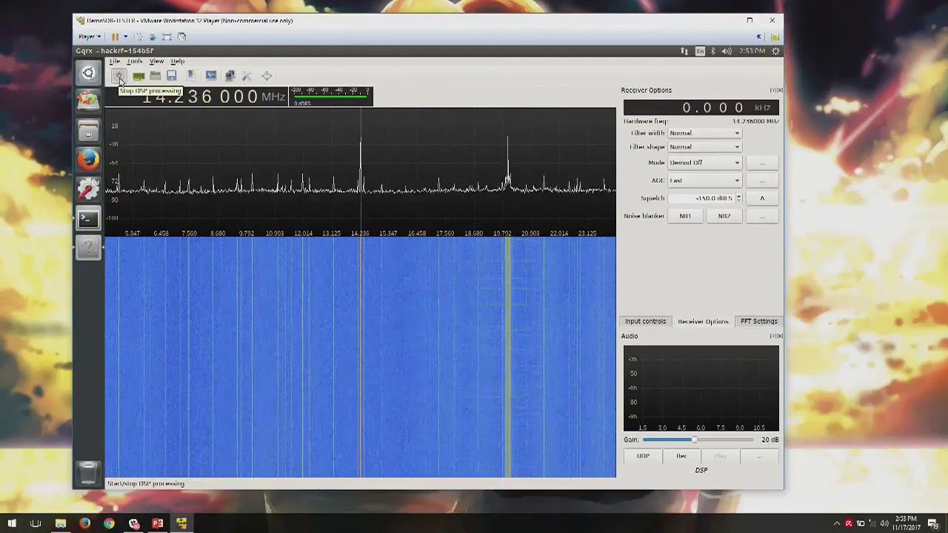
Stop DSP and enter 8000000 as the HackRF input rate in the I/O device configuration
click(119, 78)
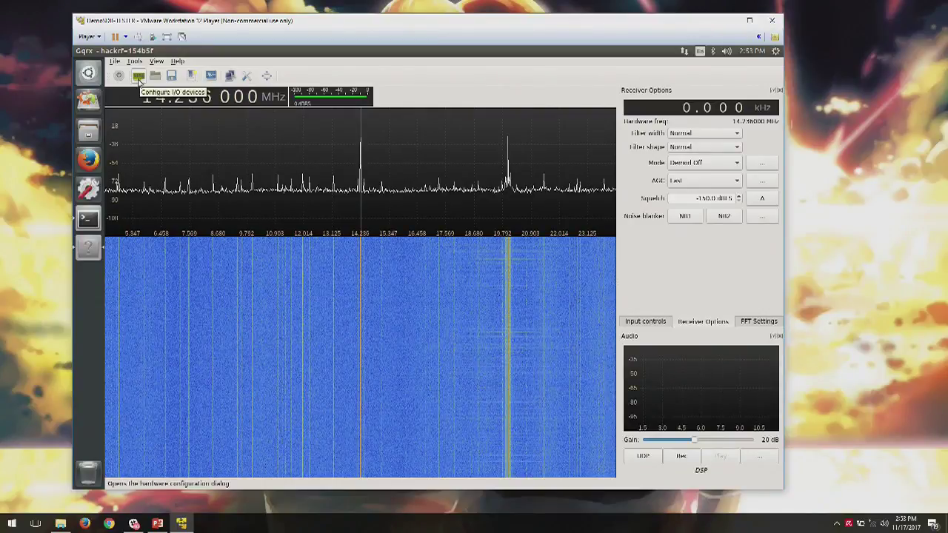
click(138, 77)
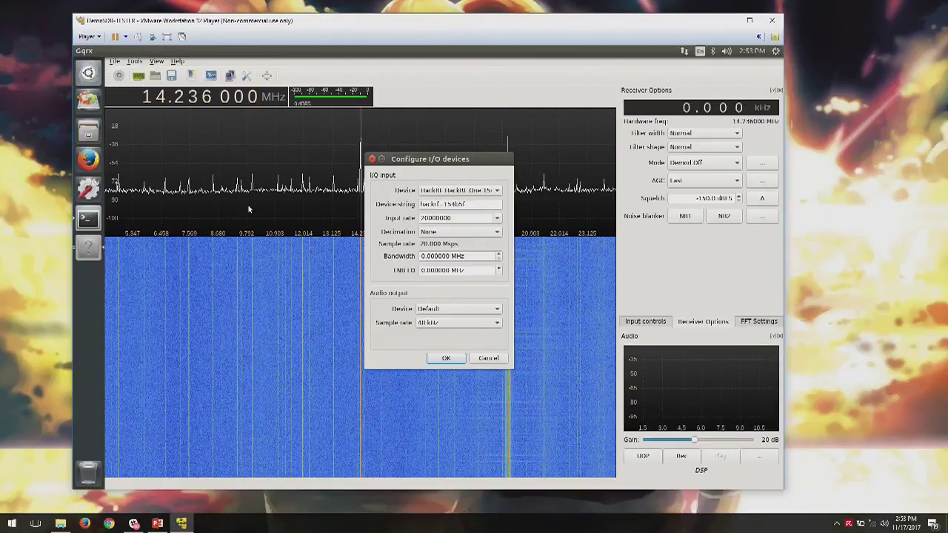
double_click(457, 217)
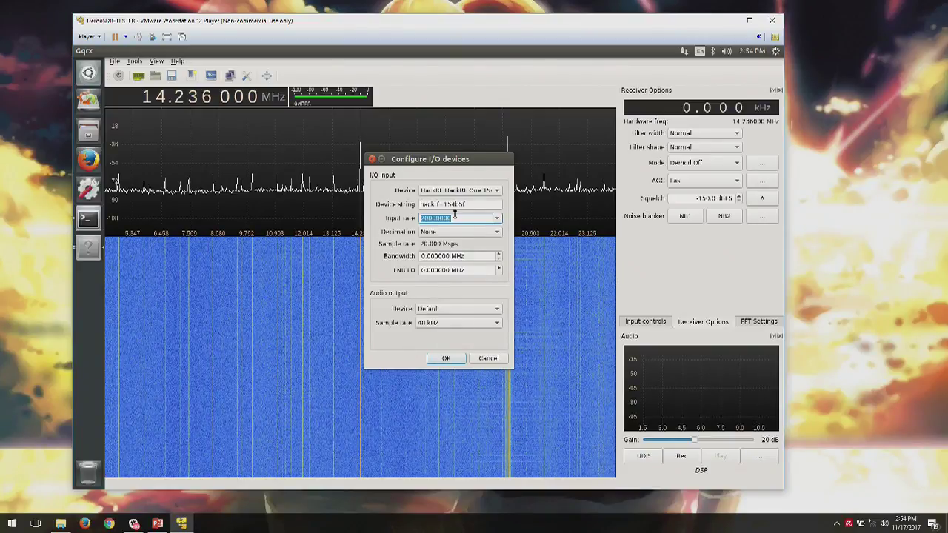
text(8000000)
Apply the 8 Msps input rate, tune to 15.478 MHz and restart DSP to show live peaks
click(445, 358)
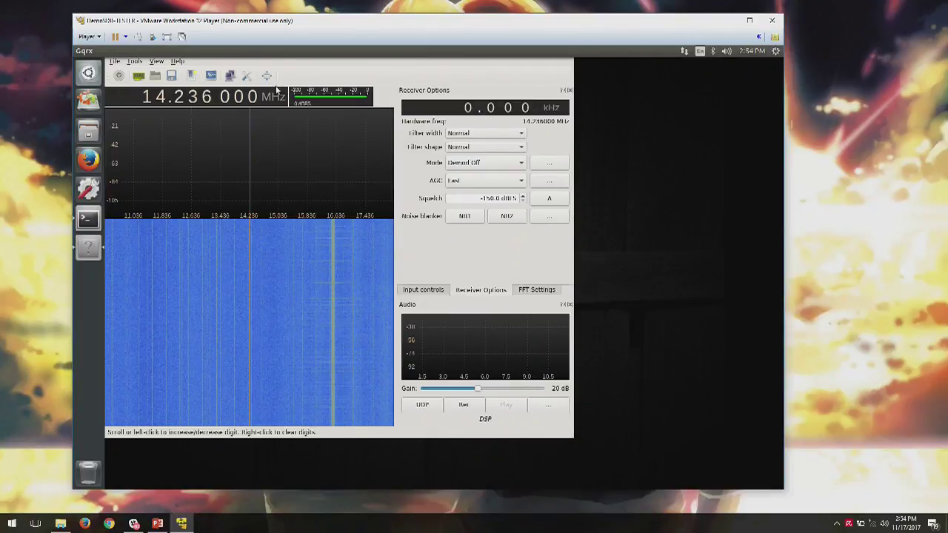
click(294, 205)
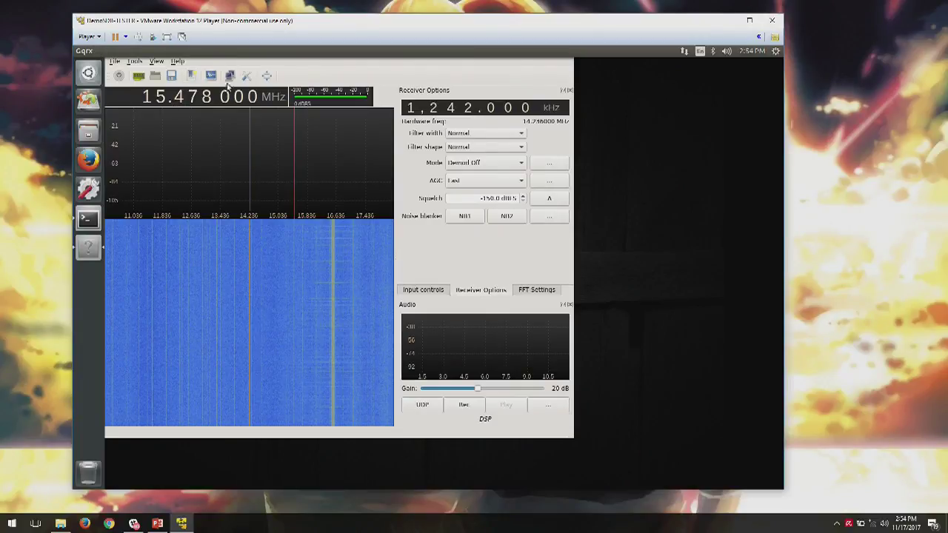
click(118, 77)
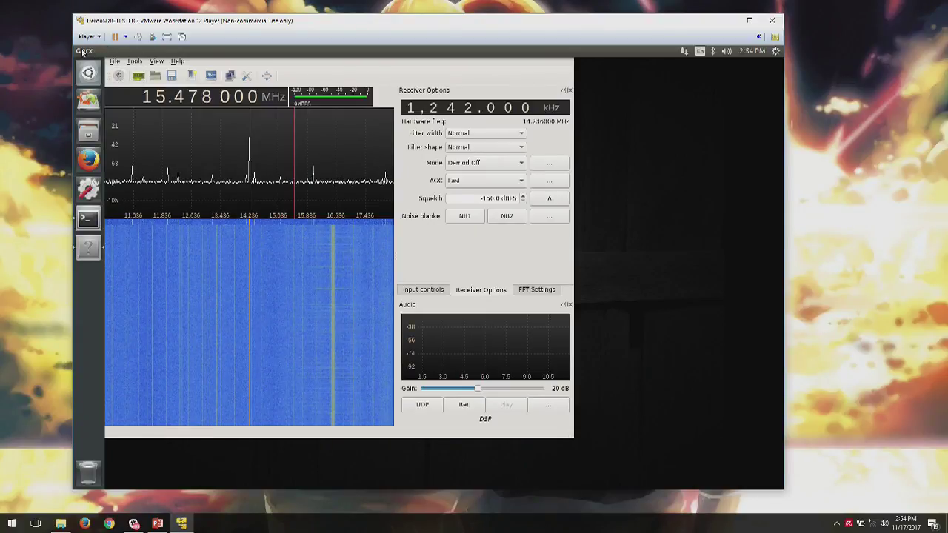
Dismiss the I/O devices dialog unchanged and bring the terminal listing Gqrx's devices to the front
click(139, 76)
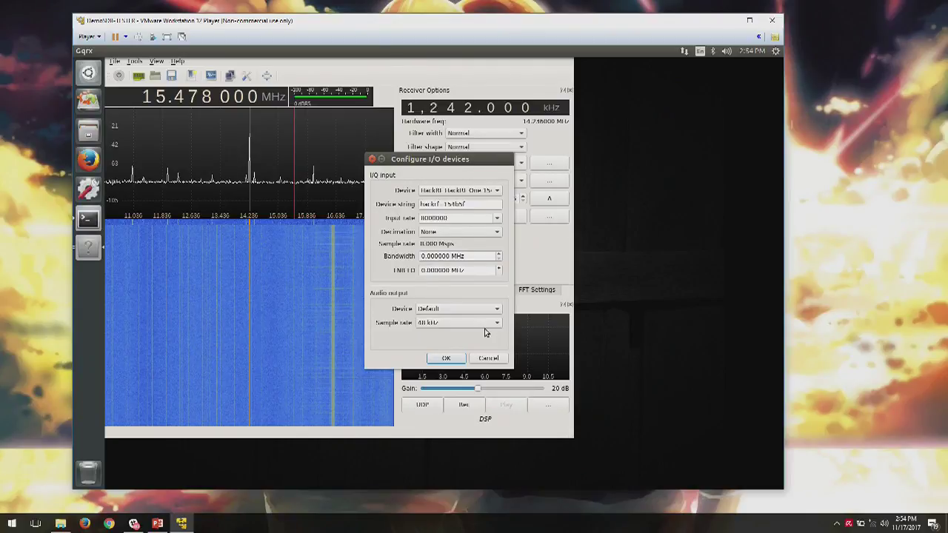
click(490, 358)
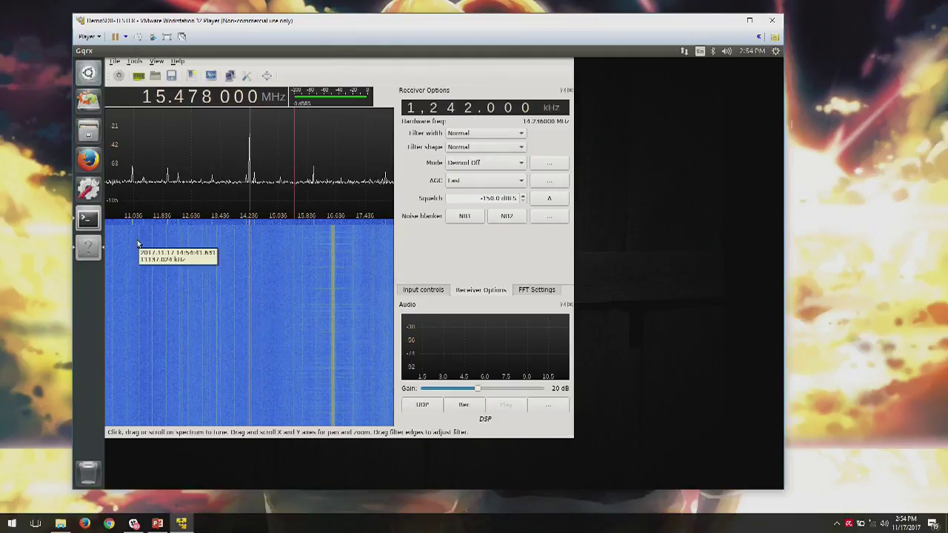
click(85, 222)
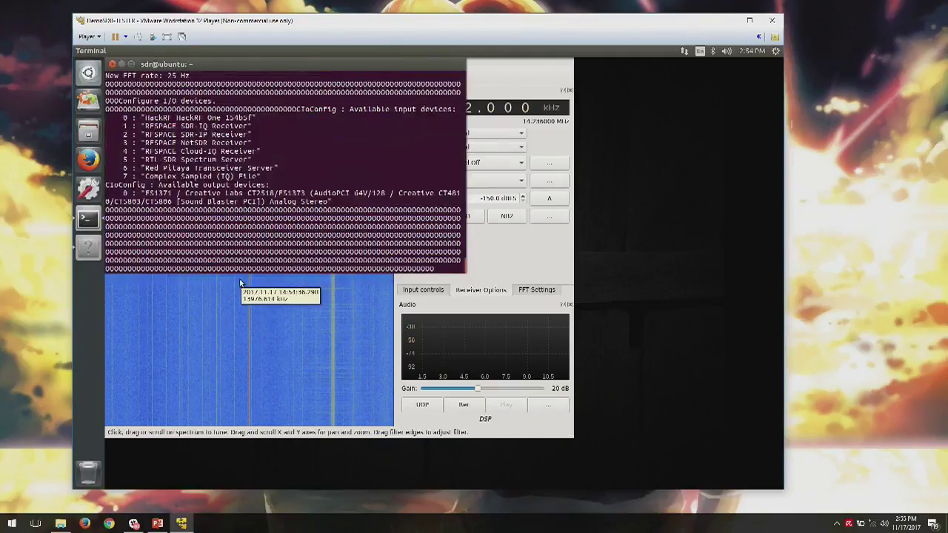
Stop Gqrx, relaunch it with sudo gqrx, and accept the HackRF input after the crash warning
key(ctrl+c)
text(sudo gqrx)
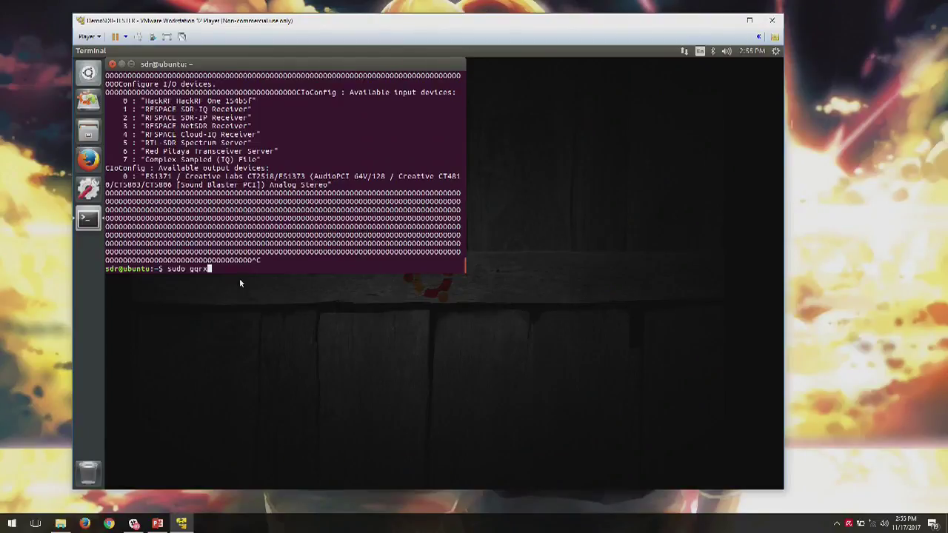
key(Return)
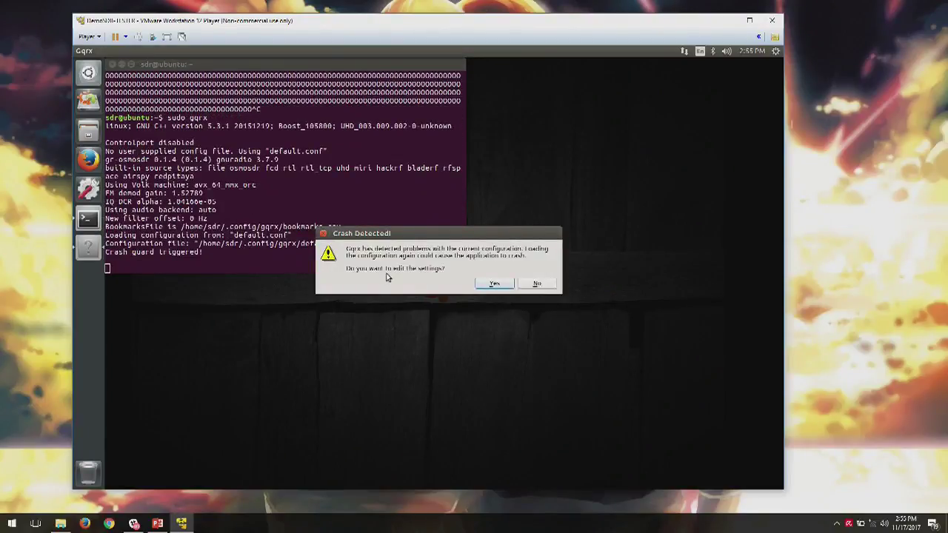
click(494, 283)
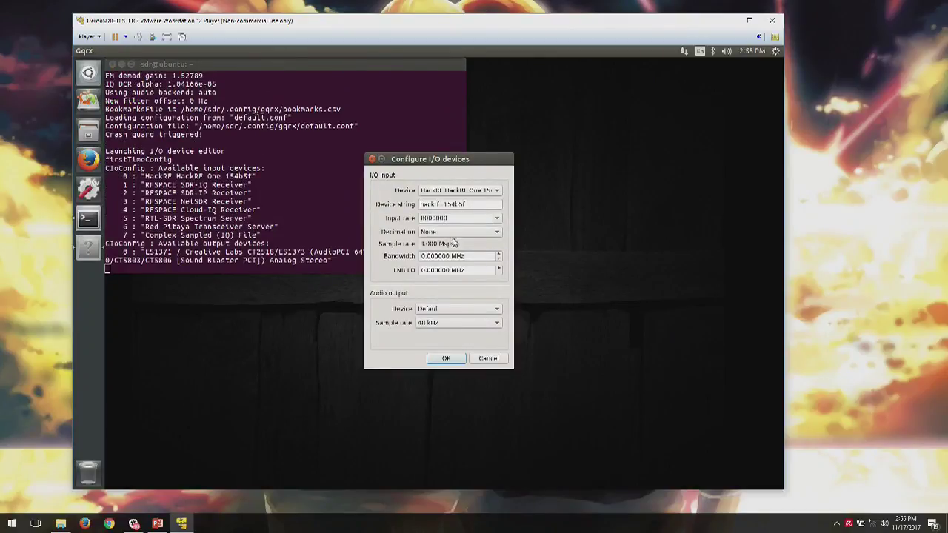
click(454, 360)
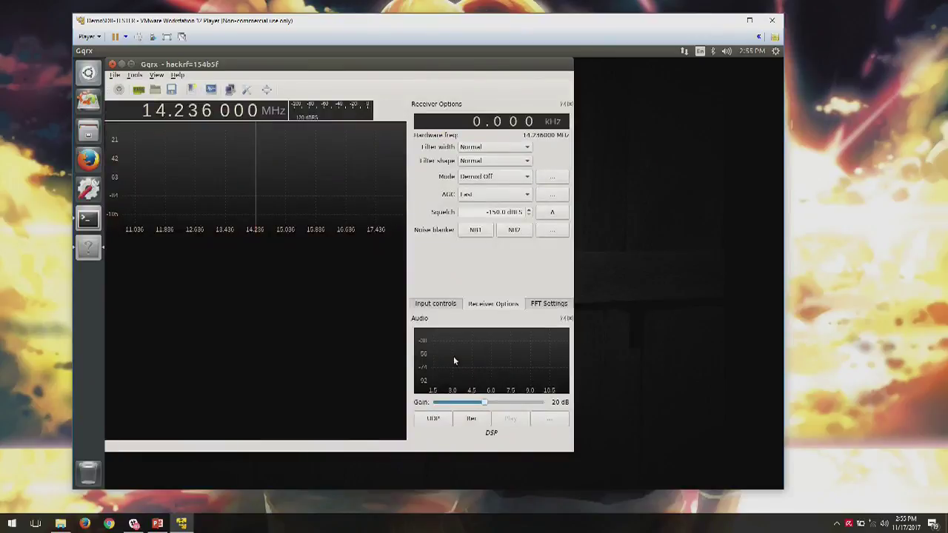
Maximize the Gqrx window and start DSP to show the 10.7–17.8 MHz spectrum and waterfall
double_click(371, 69)
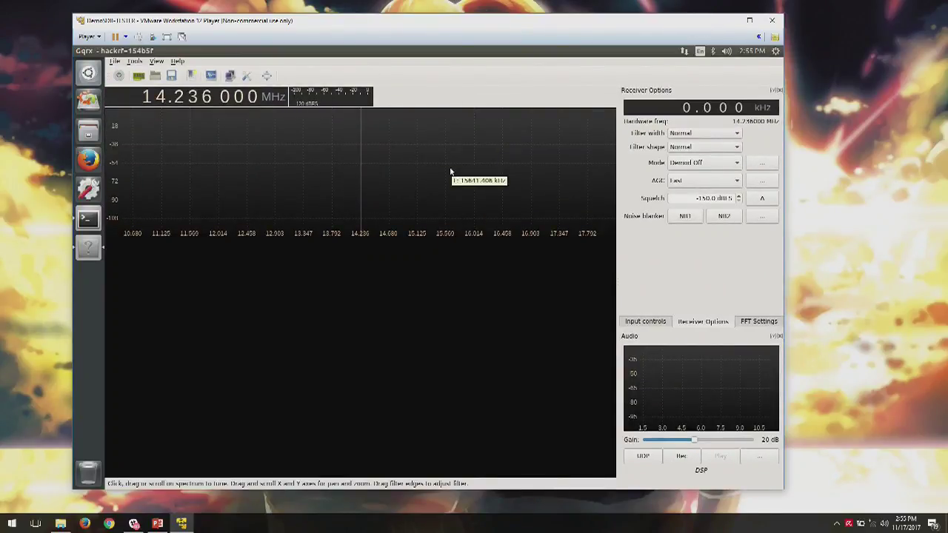
click(118, 75)
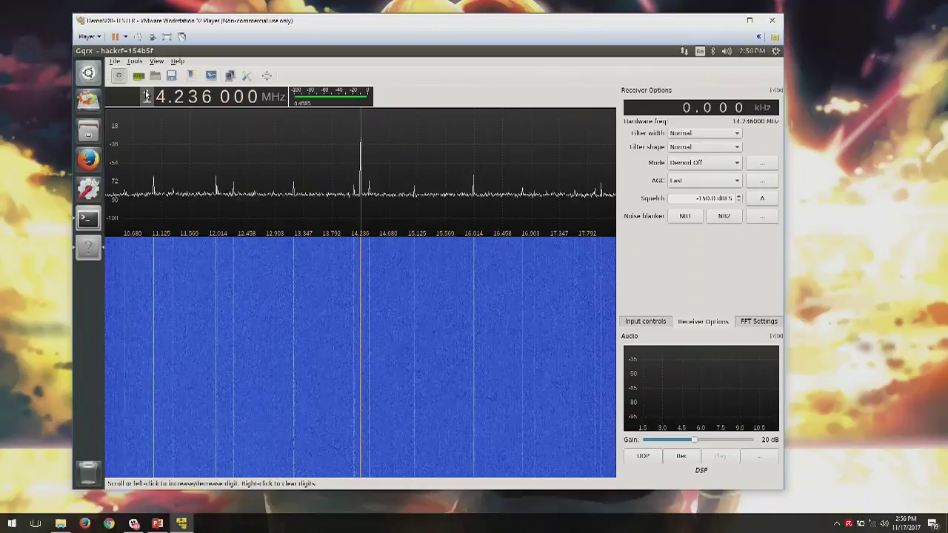
Enter 93.3000 into the frequency digits to tune near 93.3 MHz in the FM band
text(93.3)
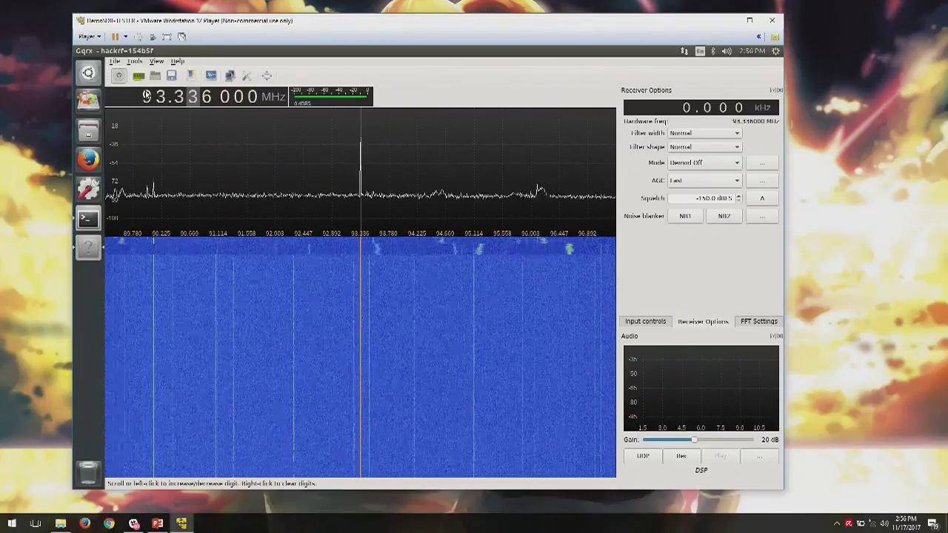
text(00 0)
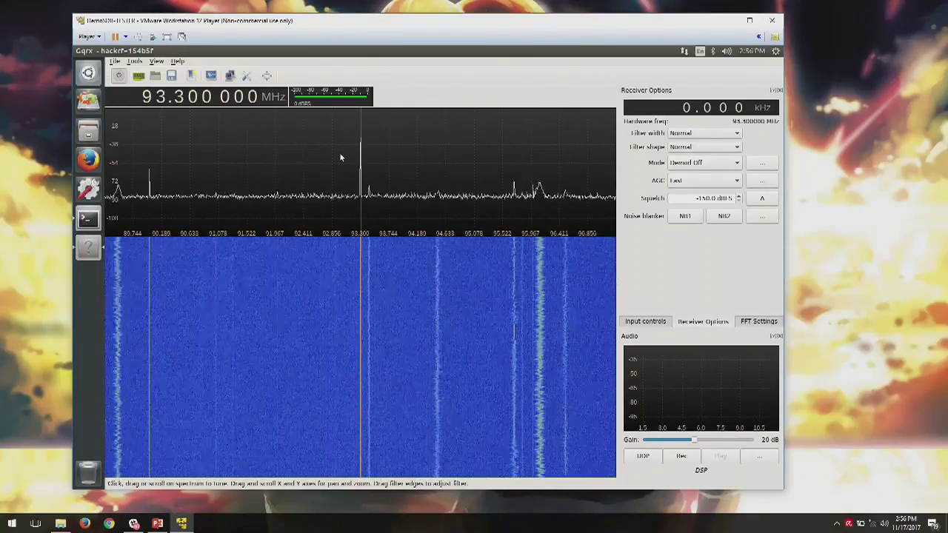
Adjust the frequency readout digits through 193.300 and 199.694 MHz, then enter 5100
click(134, 95)
scroll(145, 105, down, 1)
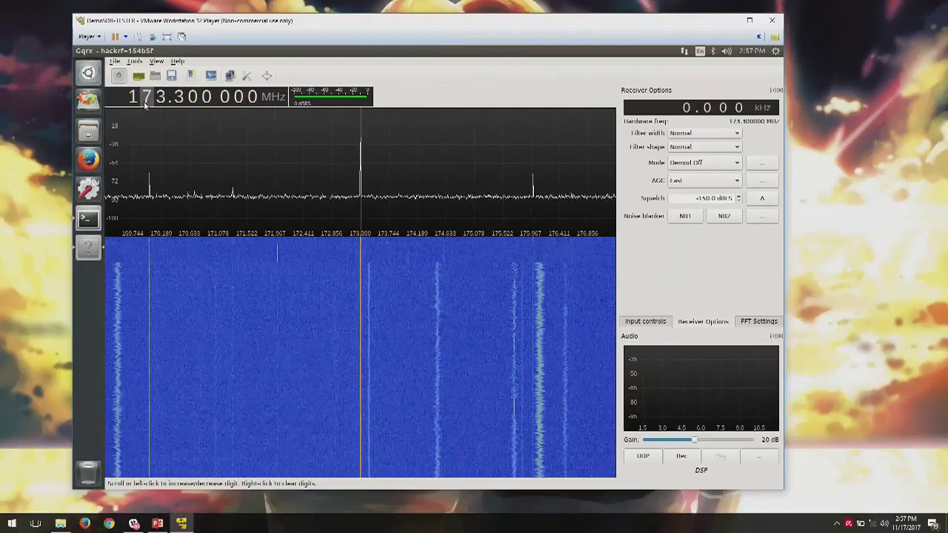
scroll(145, 106, up, 3)
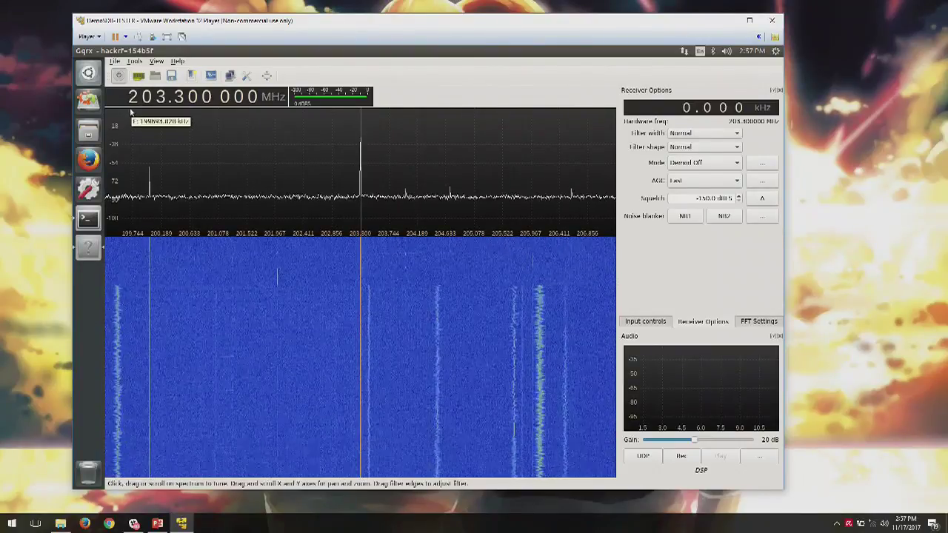
click(131, 122)
scroll(148, 95, up, 1)
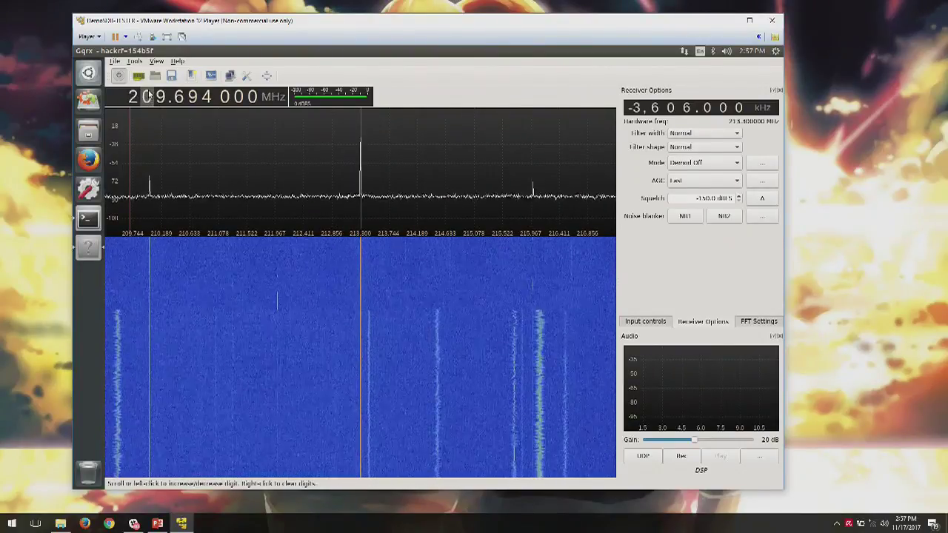
scroll(139, 99, up, 2)
scroll(141, 102, down, 2)
scroll(139, 102, down, 1)
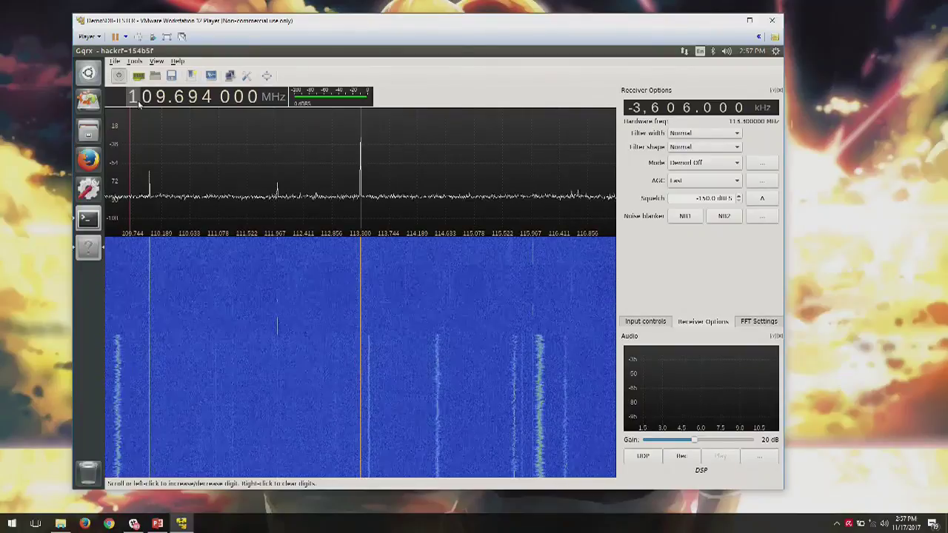
text(5100)
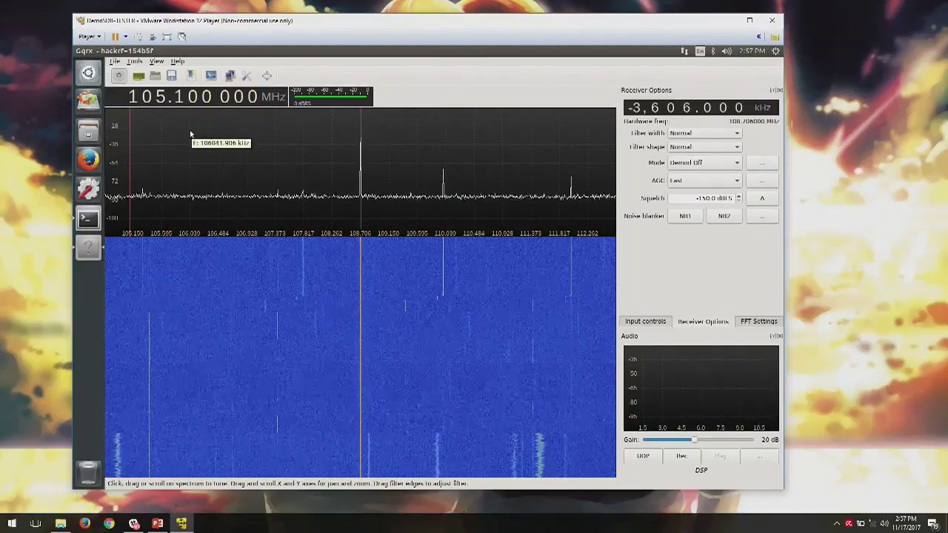
Scroll the 100 kHz digit down to 102.7 MHz, then tune near 103.5 and 105.5 MHz
scroll(178, 105, down, 3)
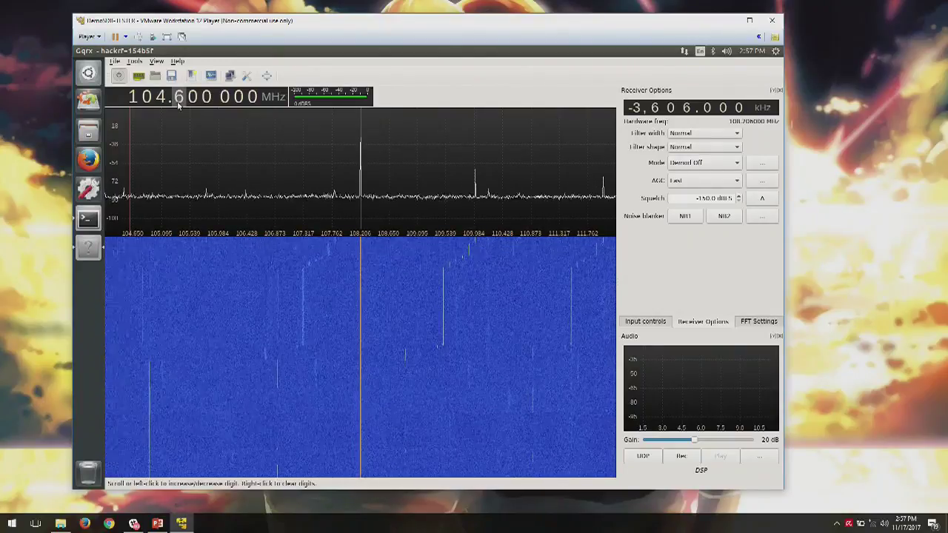
scroll(178, 106, down, 9)
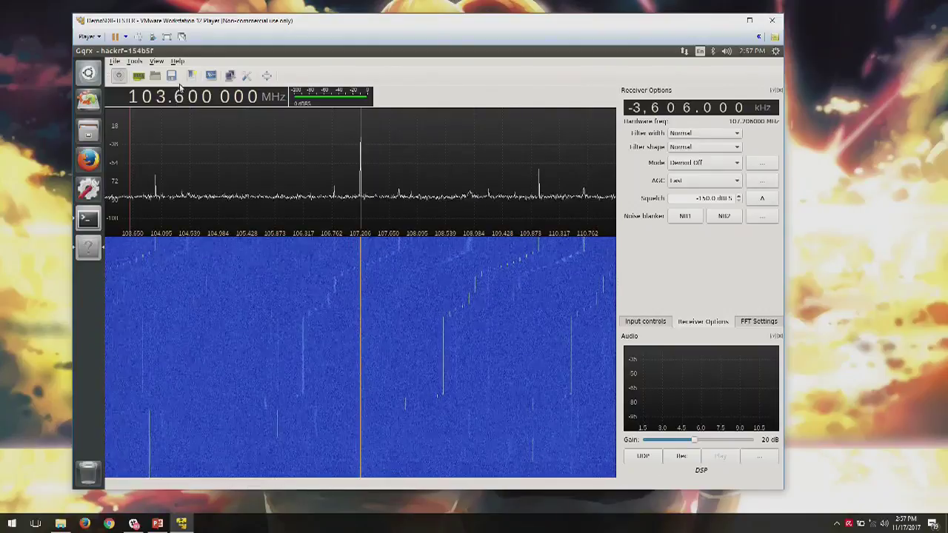
scroll(180, 102, down, 8)
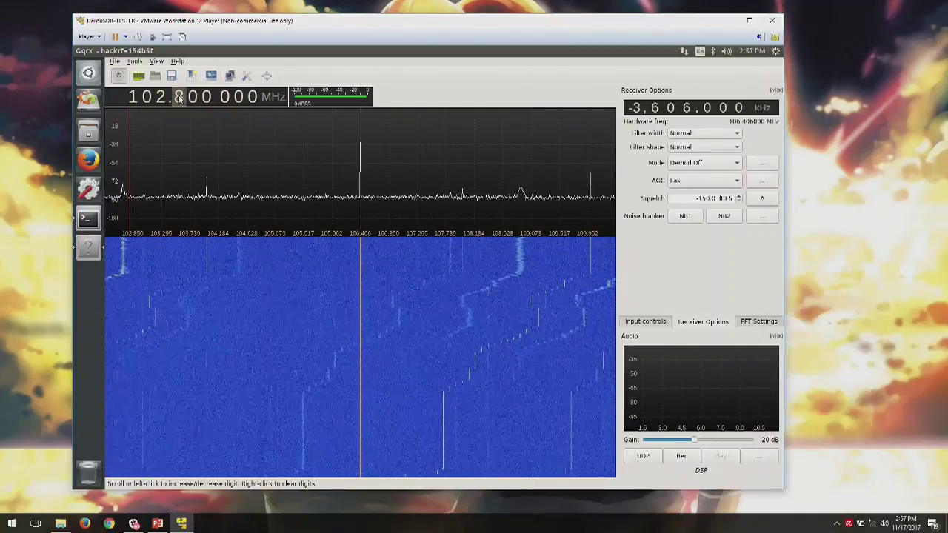
scroll(178, 103, down, 1)
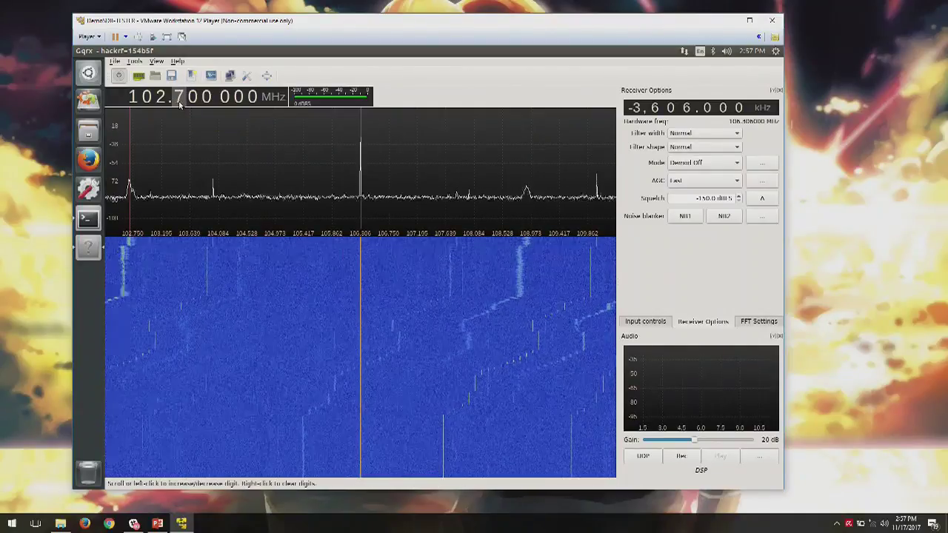
click(182, 129)
click(312, 124)
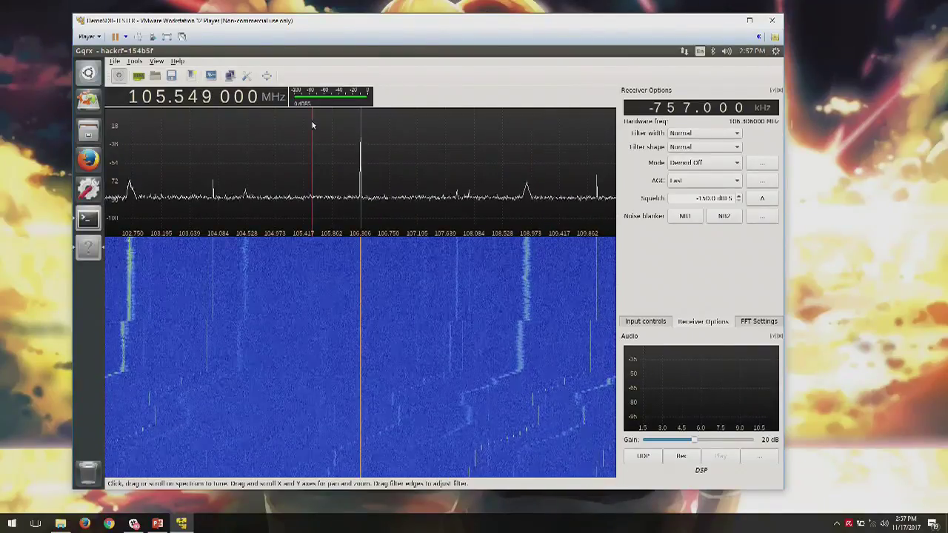
Retune via the spectrum to about 105.8 MHz, then to 106.653 MHz beside the spike
click(330, 152)
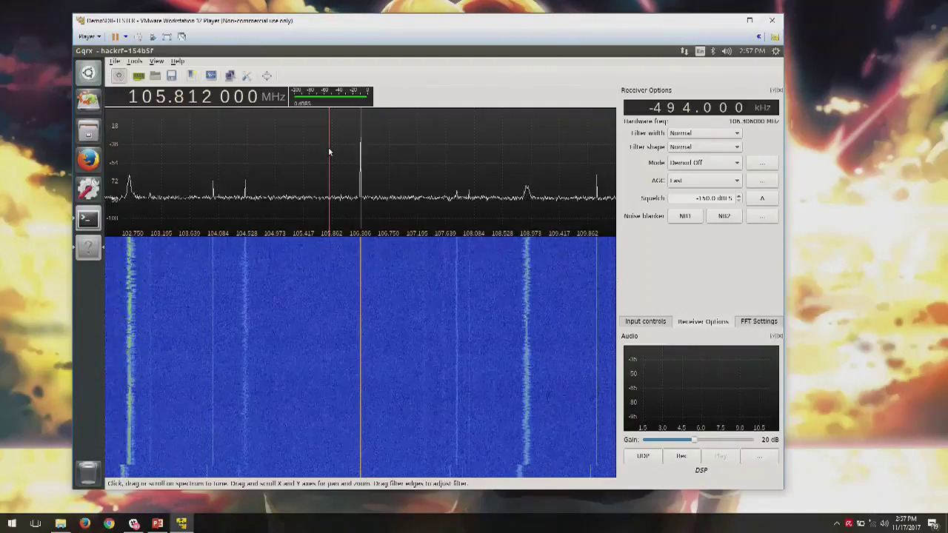
click(382, 162)
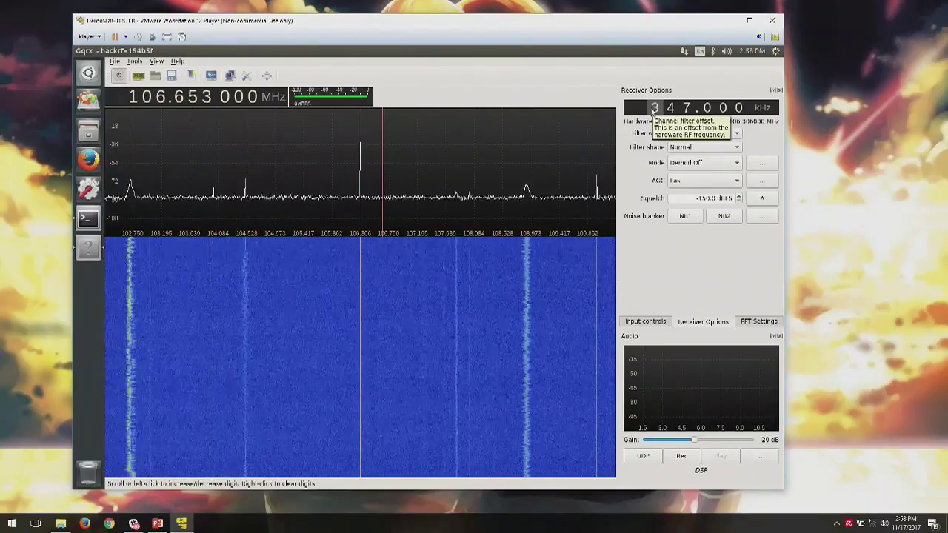
Set the receiver offset to 250 kHz and bring the main frequency to 102.756 MHz
scroll(654, 109, down, 1)
scroll(654, 109, up, 2)
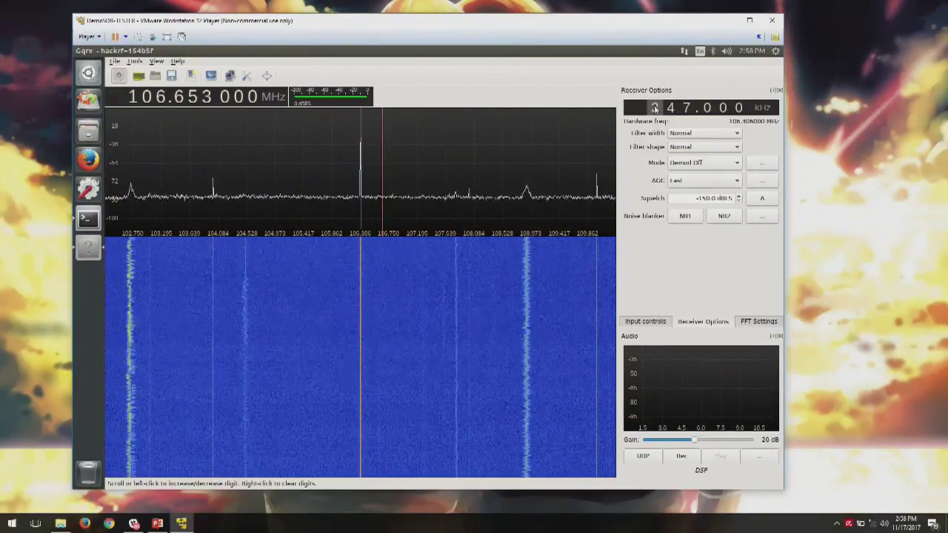
scroll(655, 109, down, 1)
text(150)
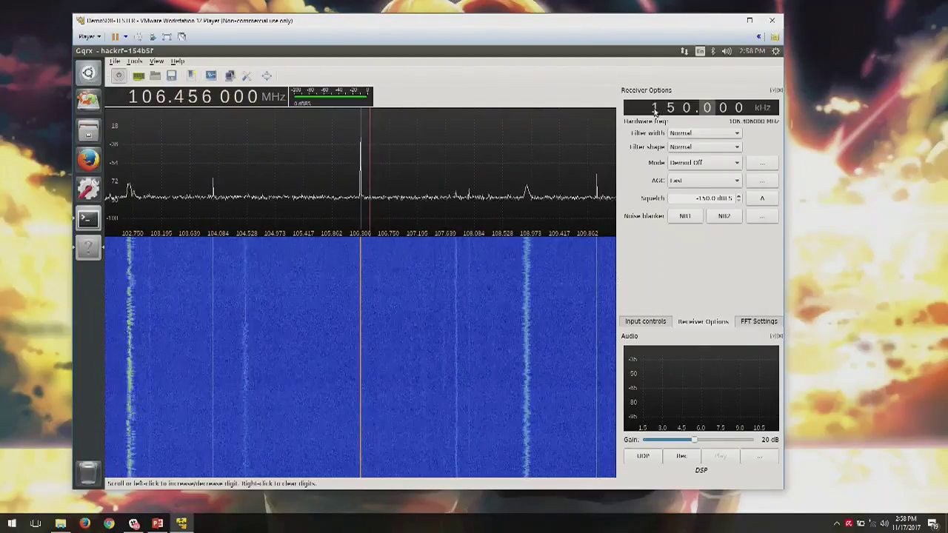
scroll(655, 109, up, 1)
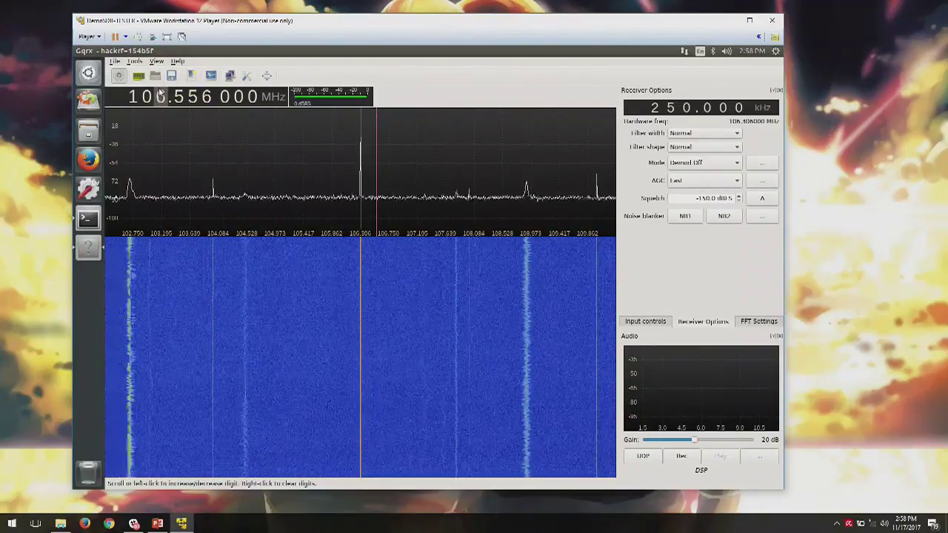
scroll(176, 103, down, 1)
scroll(159, 105, down, 1)
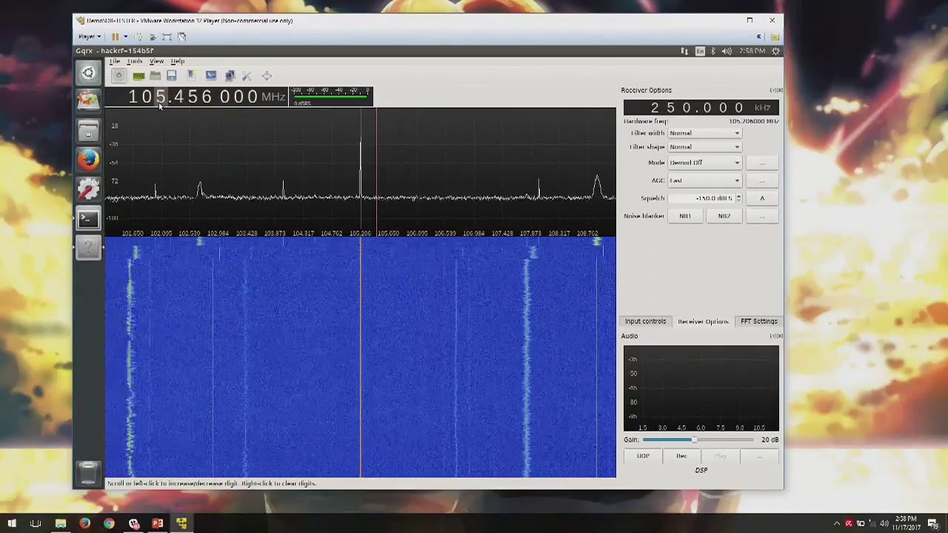
scroll(159, 105, down, 3)
scroll(159, 104, up, 3)
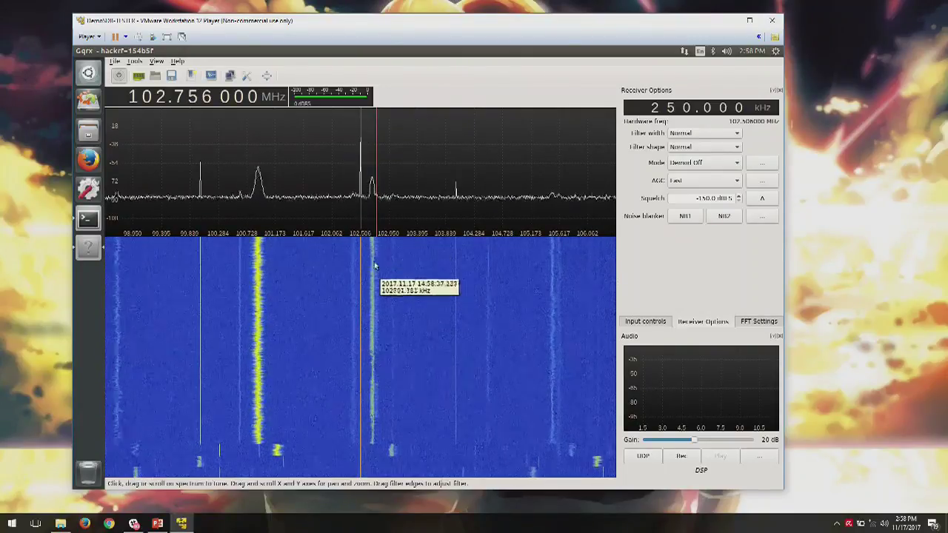
Step the kHz digits down from 102.756 until the readout shows exactly 102.700 000 MHz
click(193, 104)
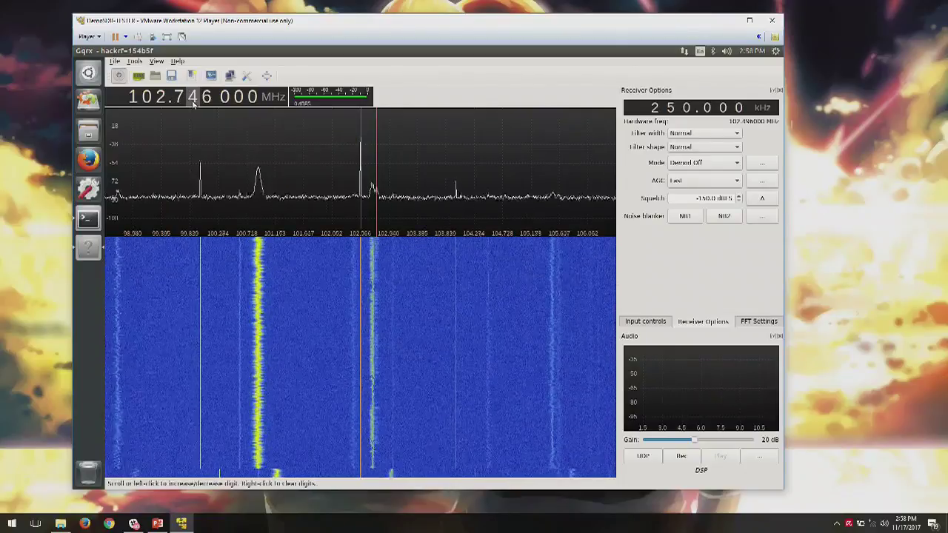
click(193, 104)
click(192, 104)
click(193, 103)
click(192, 104)
click(204, 105)
click(204, 105)
click(205, 105)
click(205, 105)
click(204, 105)
click(204, 105)
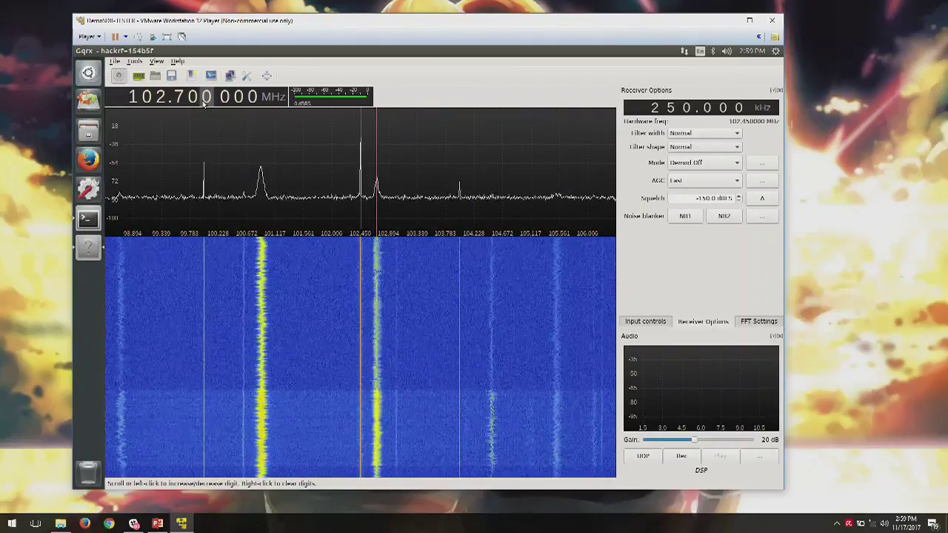
Show Input controls with the LNB LO and gains RF 0.0, IF 16.0, BB 20.0 dB
click(665, 325)
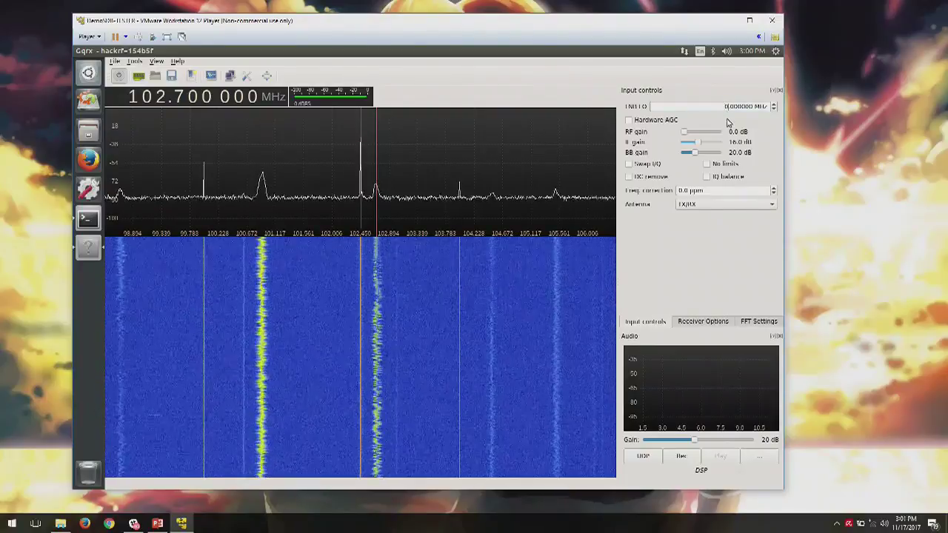
key(Up)
key(Up)
key(Up)
key(Up)
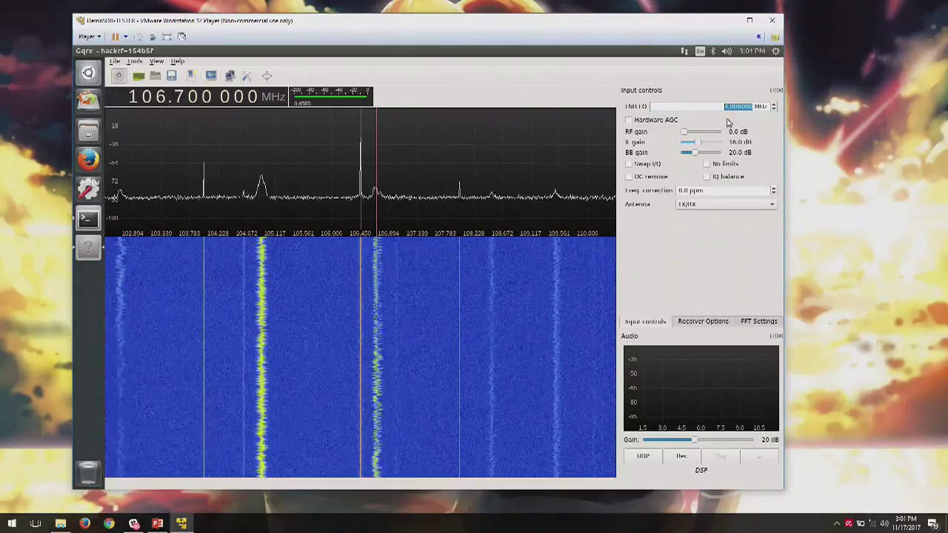
key(Up)
key(Up)
key(Up)
key(Up)
key(Up)
key(Up)
key(Up)
key(Up)
key(Up)
key(Up)
key(Up)
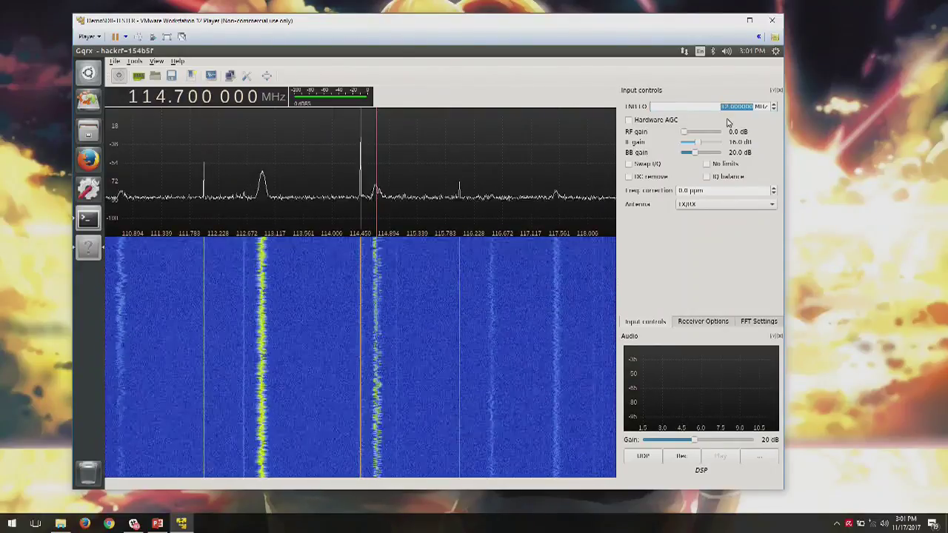
key(Up)
key(Up)
key(Up)
key(Up)
key(Up)
key(Up)
key(Up)
key(Up)
key(Up)
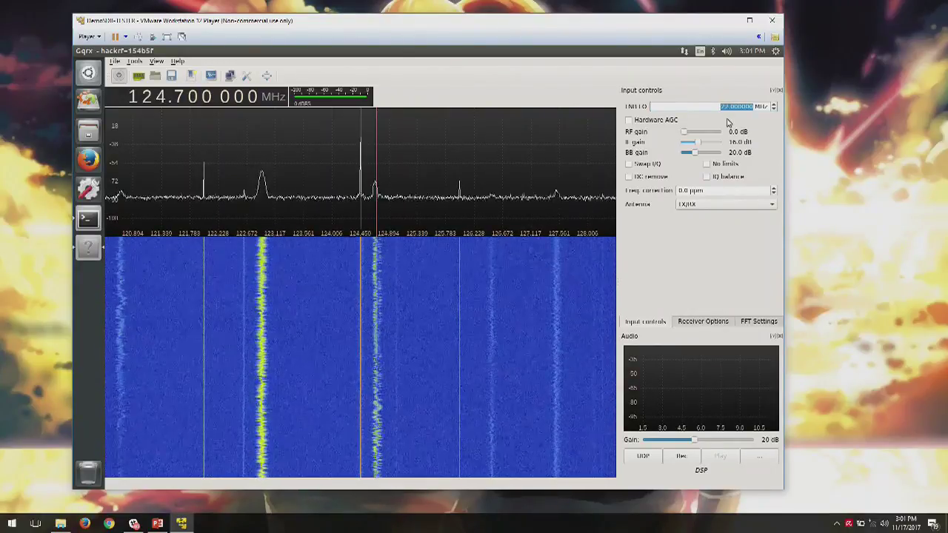
key(Down)
key(Down)
key(Down)
key(Down)
key(Down)
key(Down)
key(Down)
key(Down)
key(Down)
key(Down)
key(Down)
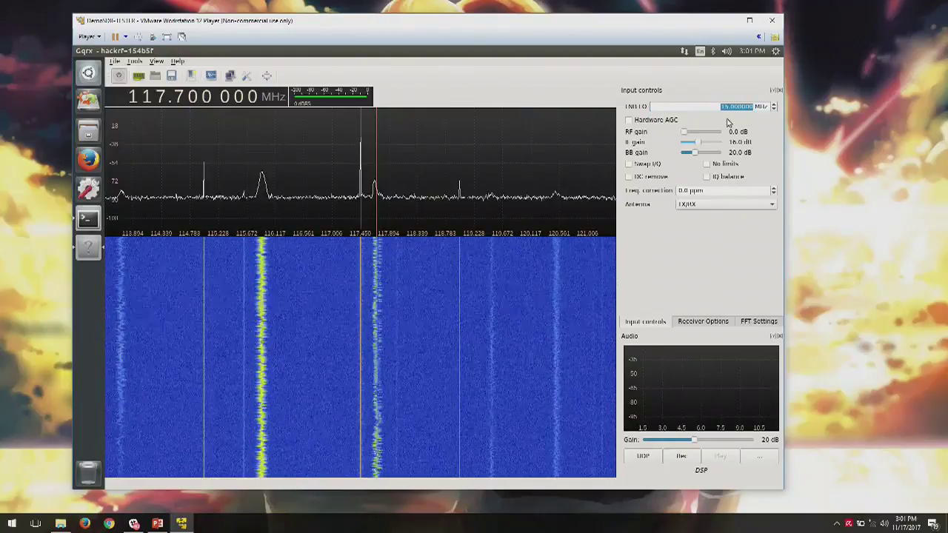
key(Down)
key(Down)
key(Down)
key(Down)
key(Down)
key(Down)
key(Down)
key(Down)
key(Down)
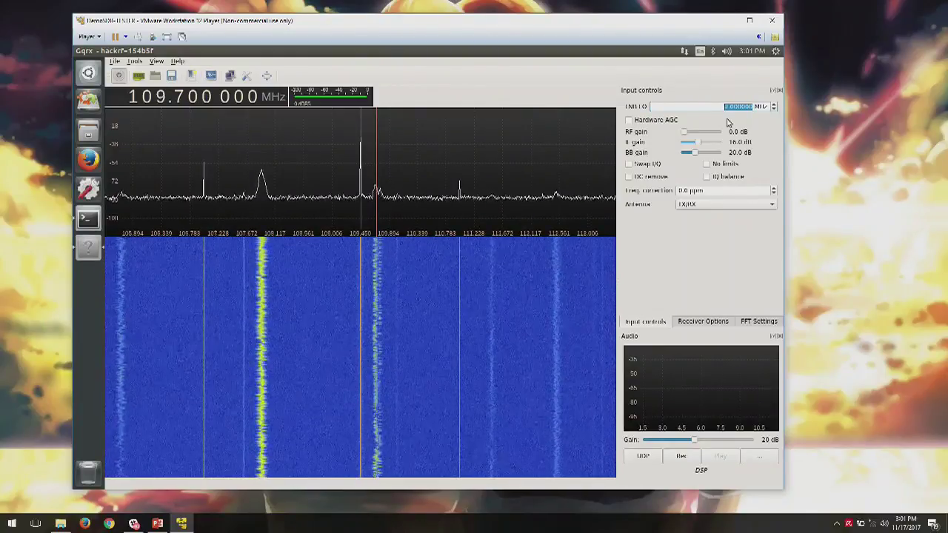
key(Down)
key(Down)
key(Down)
key(Down)
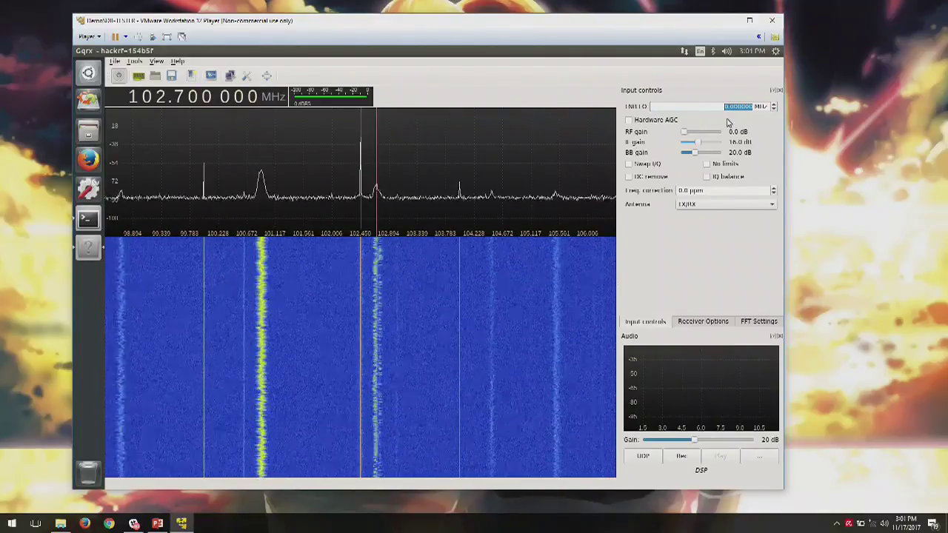
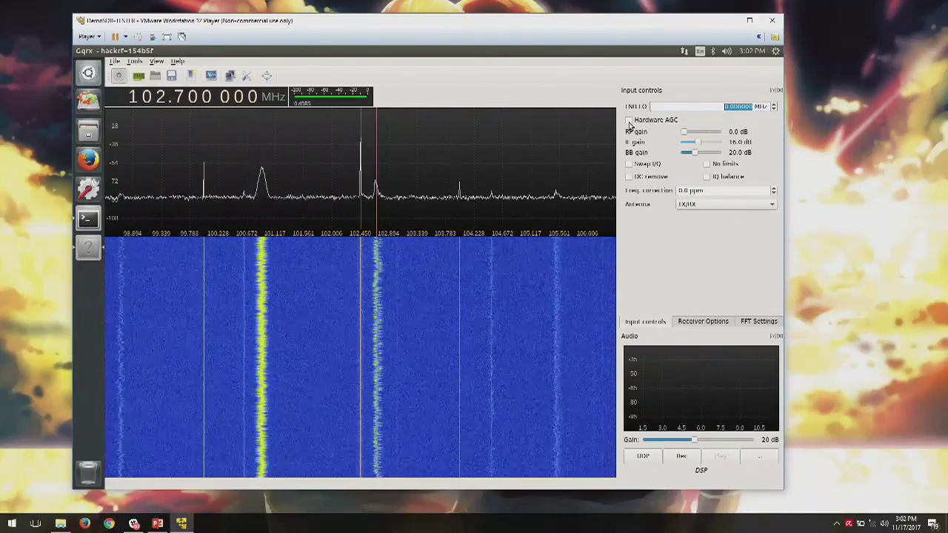
Raise the RF gain to 14.0 dB, keeping IF gain at 16.0 dB and BB gain at 20.0 dB
click(683, 131)
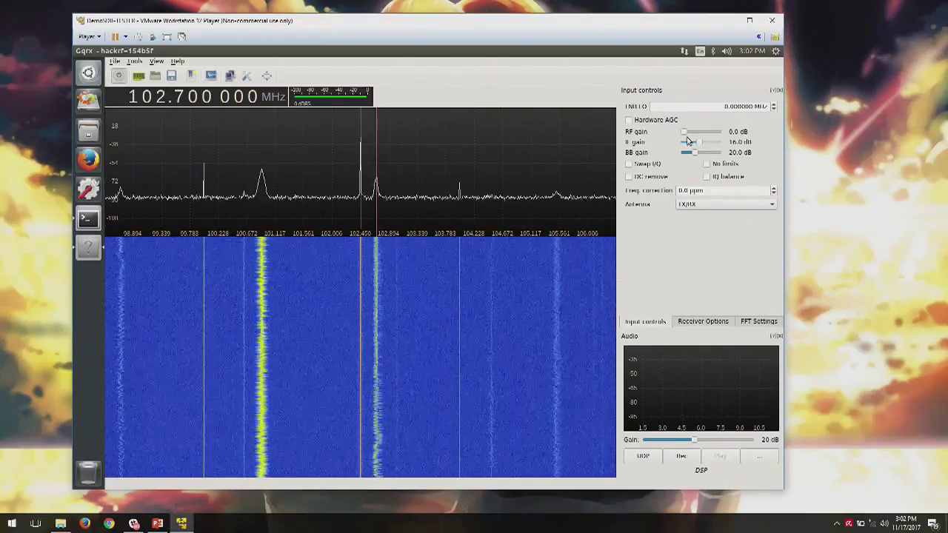
click(718, 138)
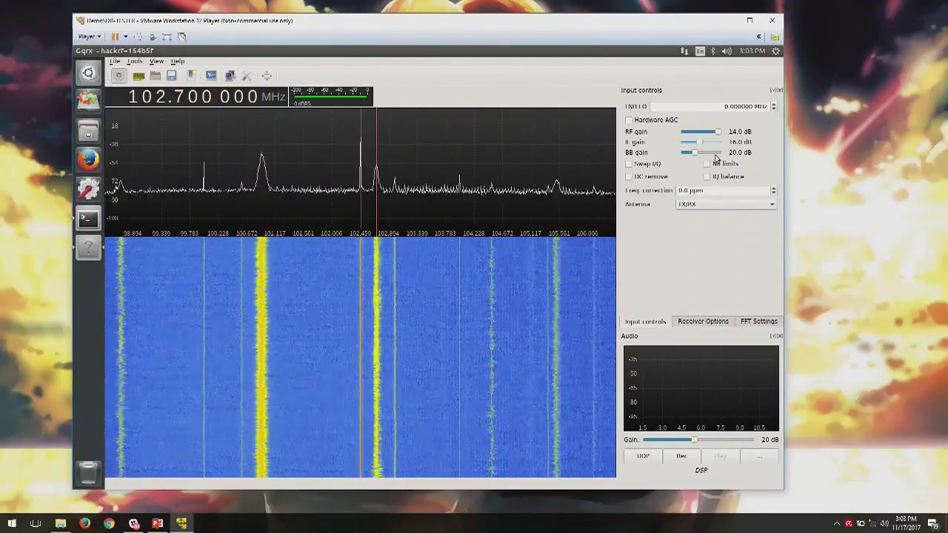
mouse_move(715, 134)
mouse_down()
mouse_move(697, 133)
mouse_move(725, 135)
mouse_up()
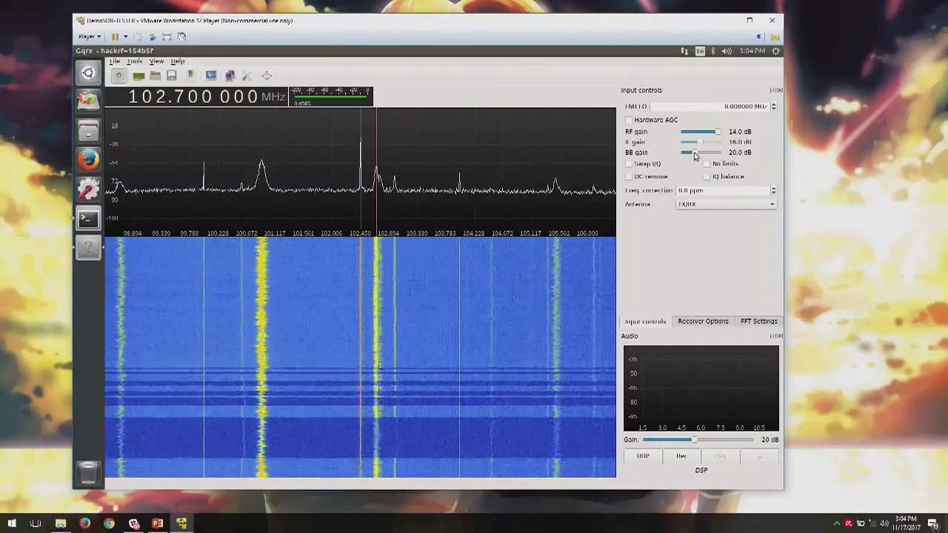
Try the baseband gain at 50 dB, then bring it down to 12.0 dB and return to Input controls
drag(694, 152, 712, 158)
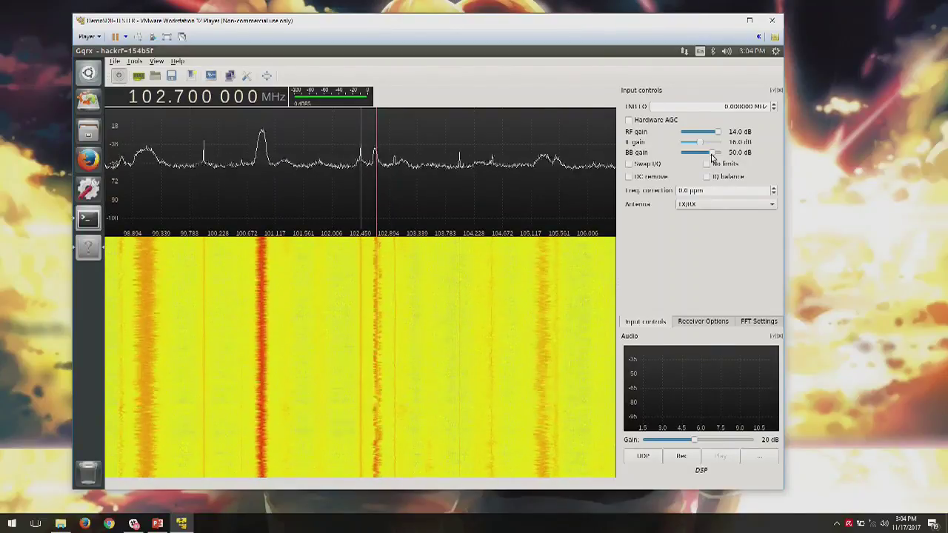
drag(713, 157, 691, 163)
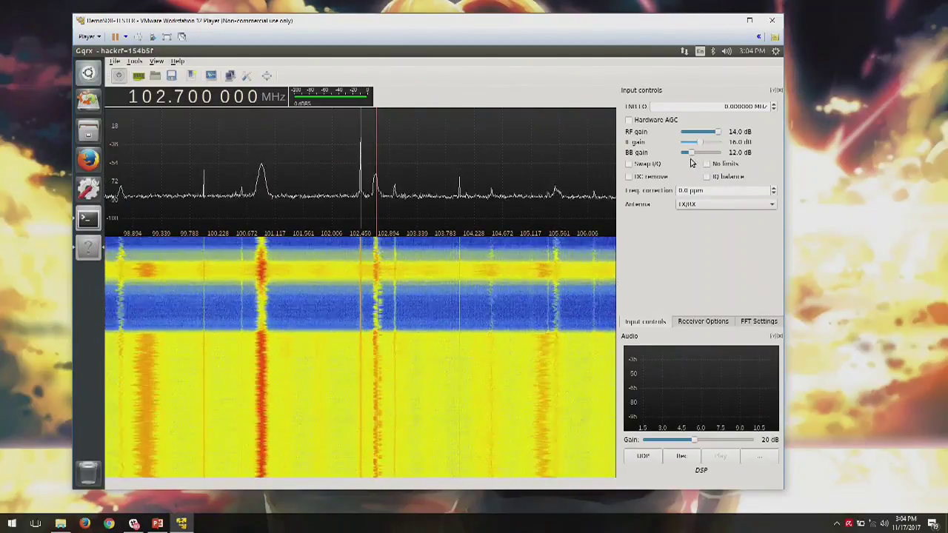
click(681, 322)
click(646, 323)
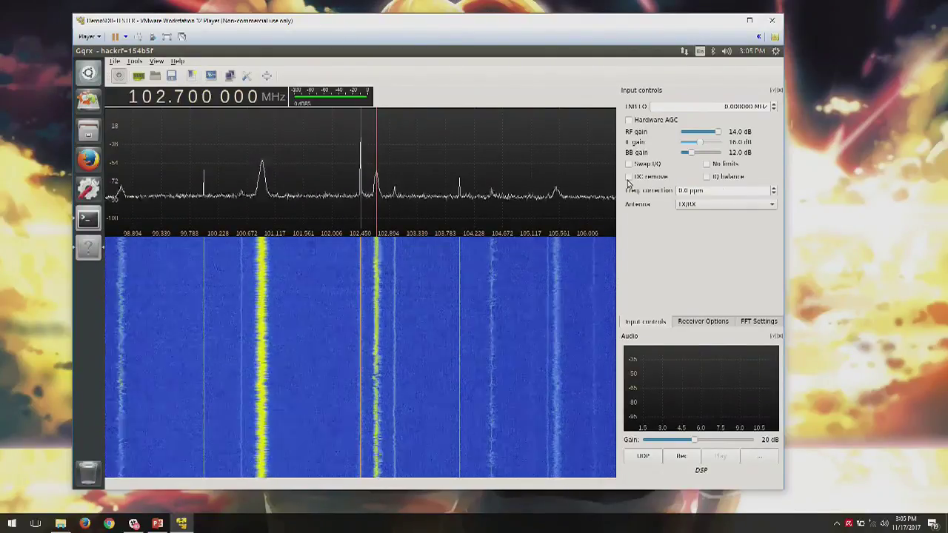
Enable DC remove, then test Swap I/Q and leave the I/Q channels unswapped
click(628, 179)
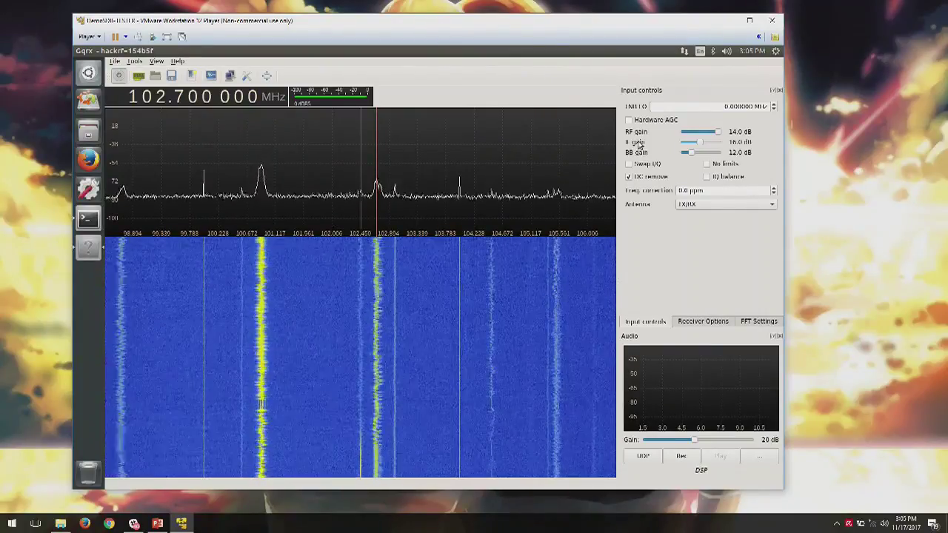
click(631, 167)
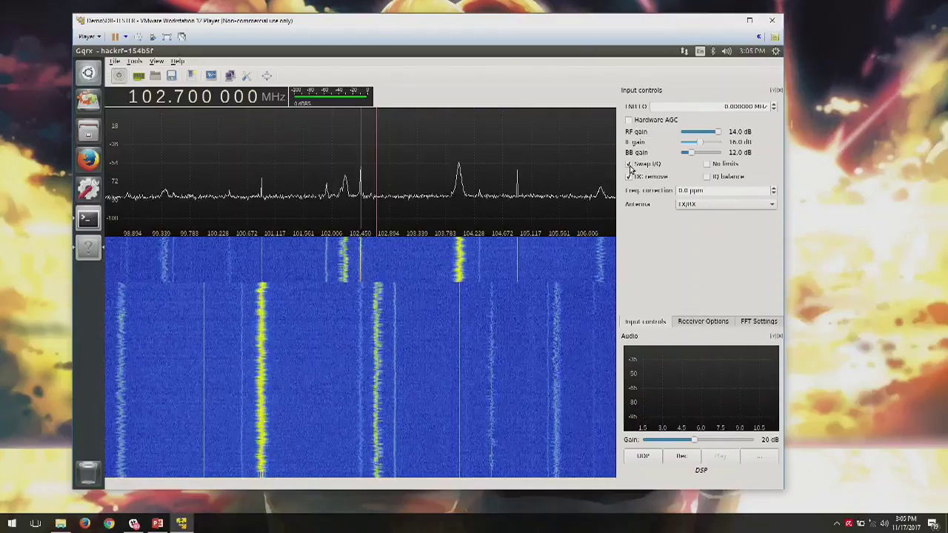
click(629, 165)
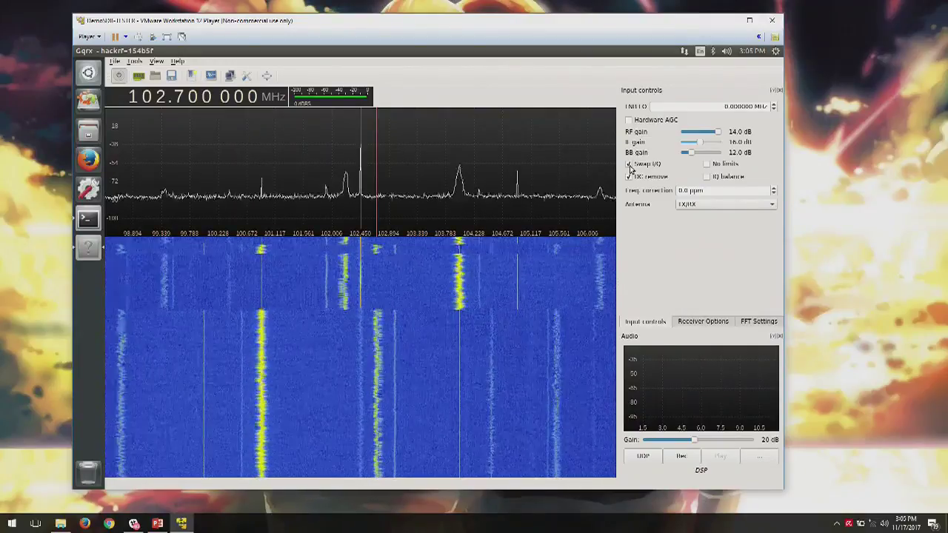
click(630, 164)
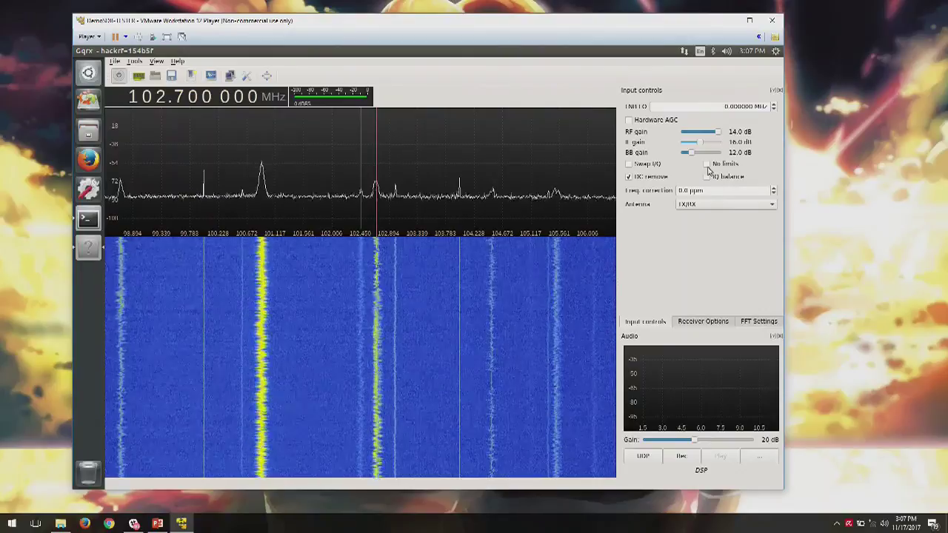
Set the Receiver Options filter width to Wide and show the Mode list
click(690, 326)
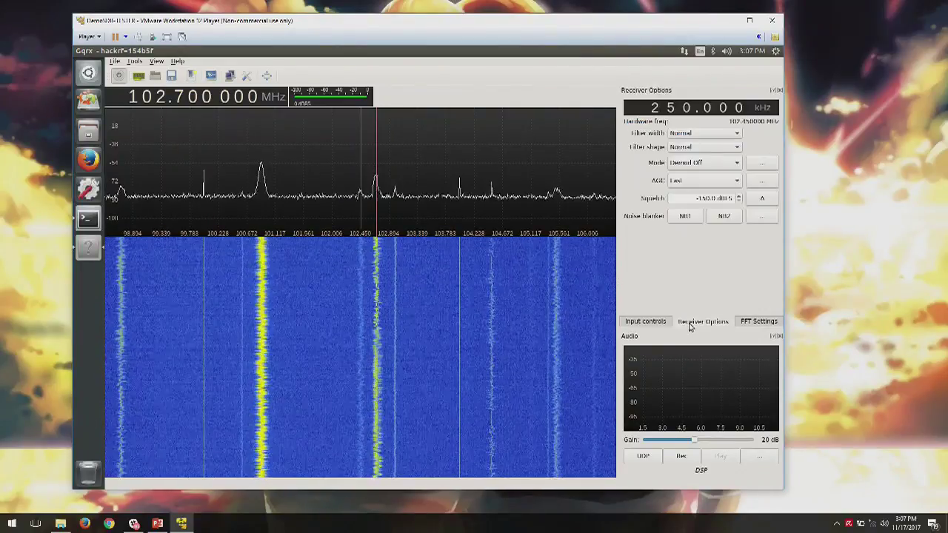
click(701, 136)
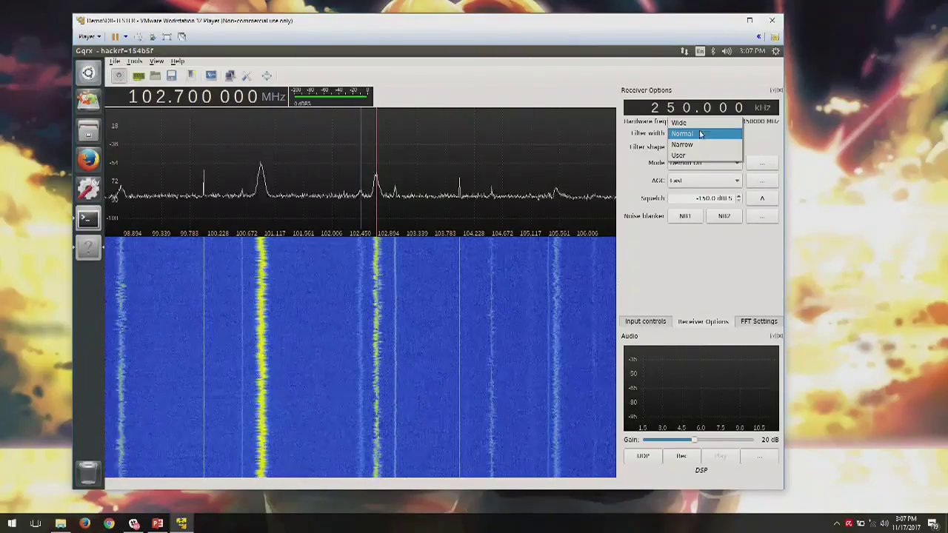
click(698, 123)
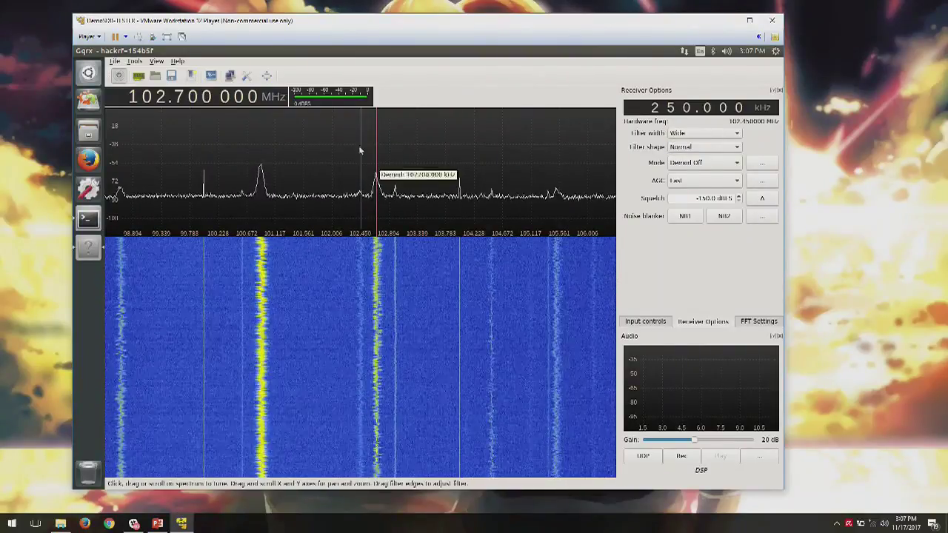
click(681, 163)
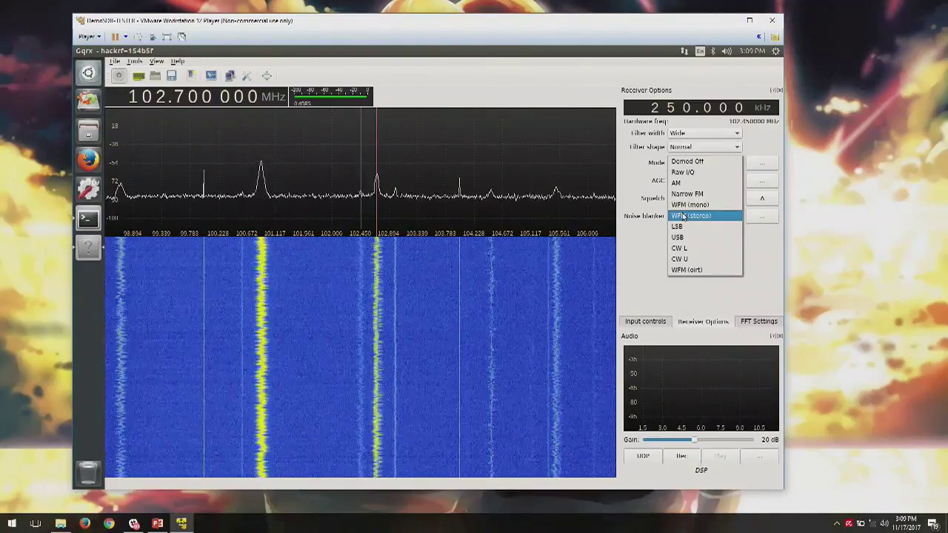
Choose WFM (stereo) as the demodulation mode for the 102.700 MHz station
click(683, 215)
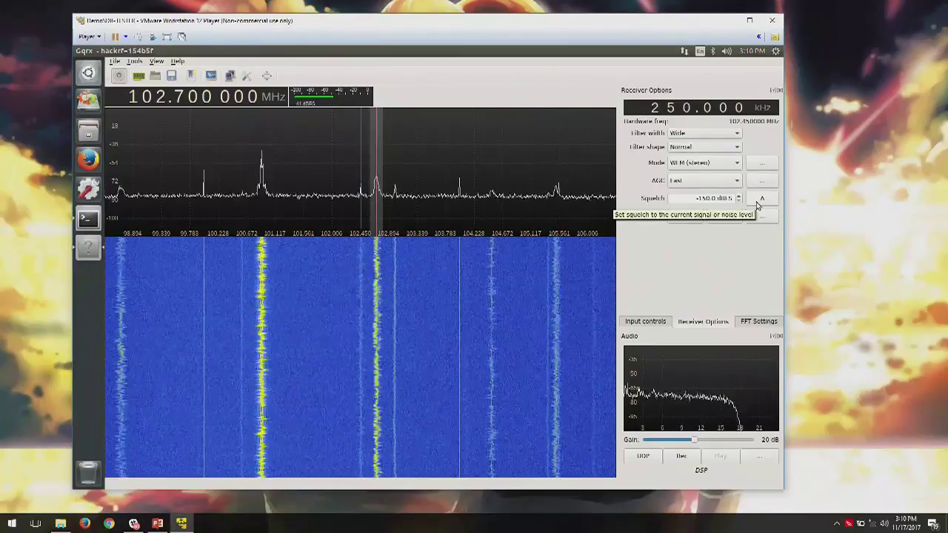
Auto-set the squelch to the signal level, about -47 dBFS, then lower it one notch
click(756, 203)
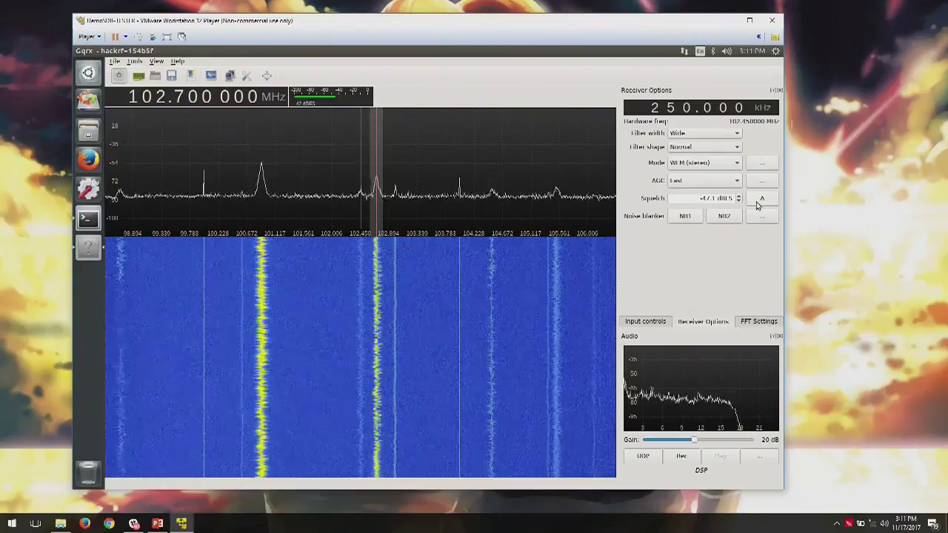
click(738, 201)
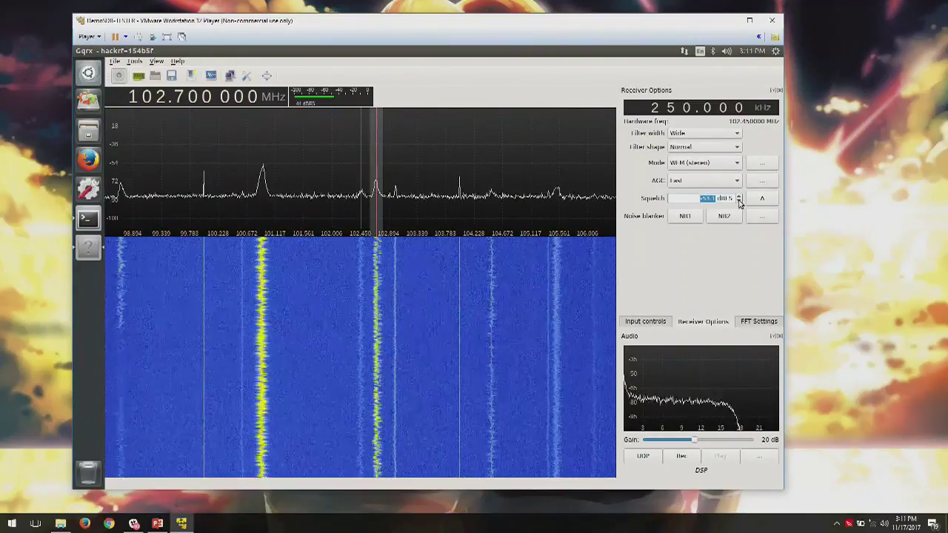
click(739, 202)
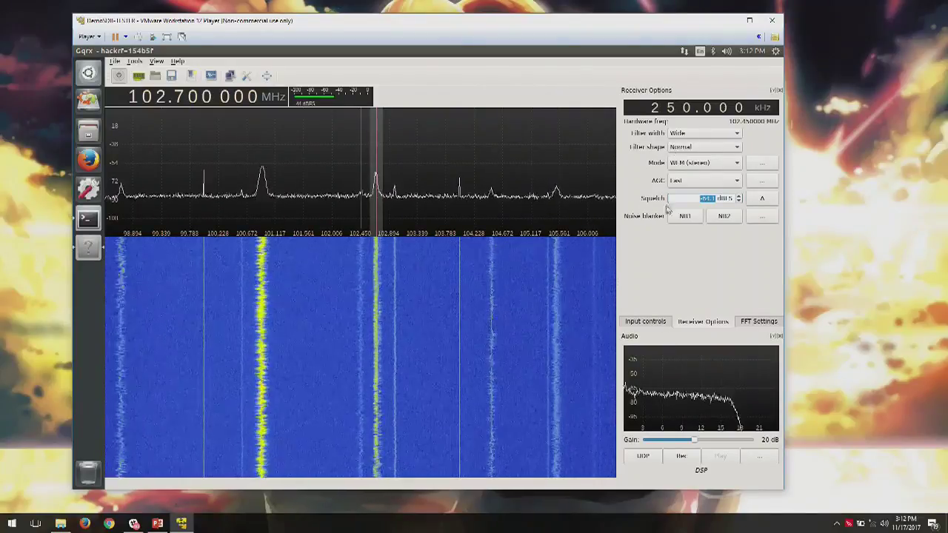
In the FFT settings, set the FFT size to 65536 and the update rate to 60 fps
click(758, 323)
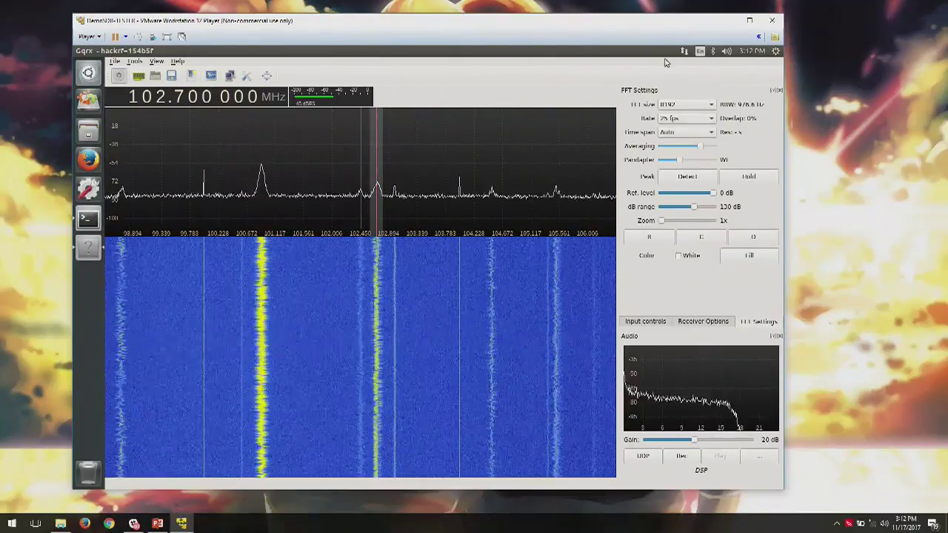
click(703, 110)
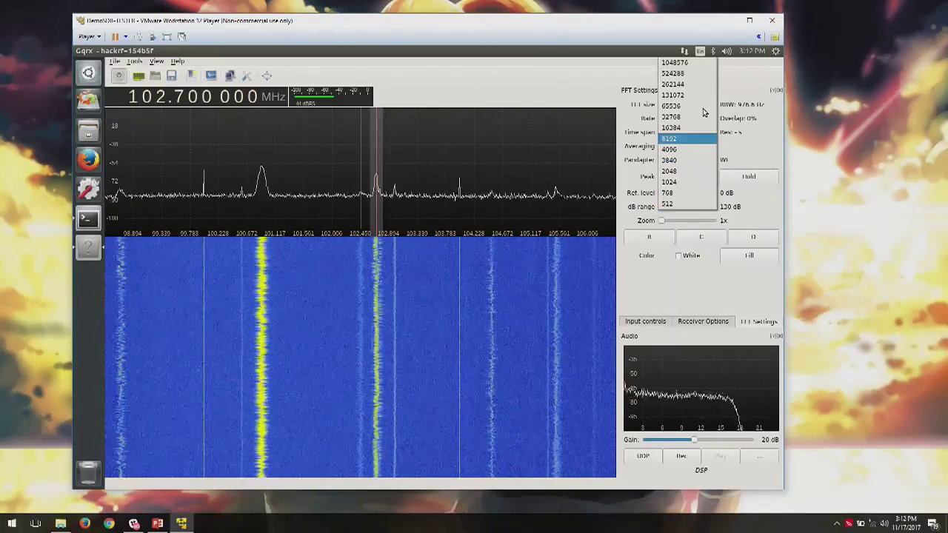
click(707, 138)
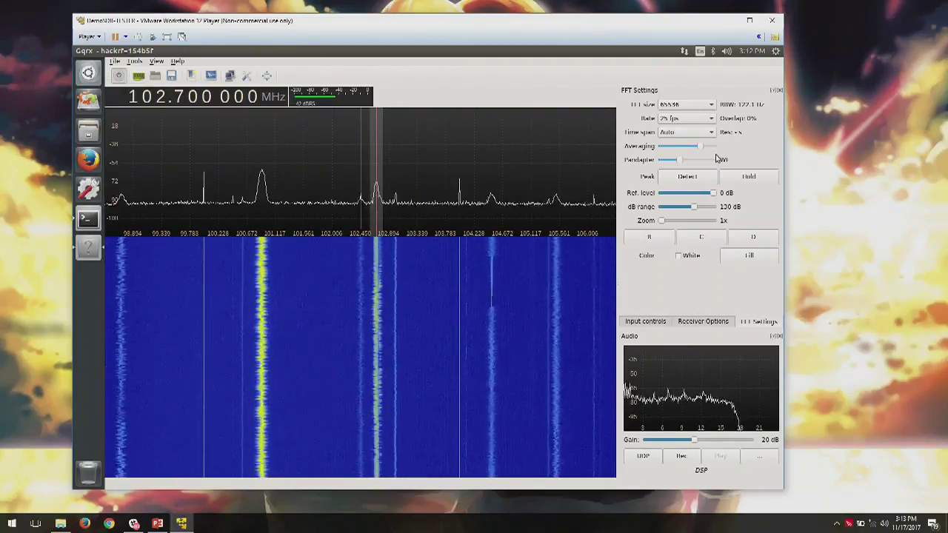
click(691, 120)
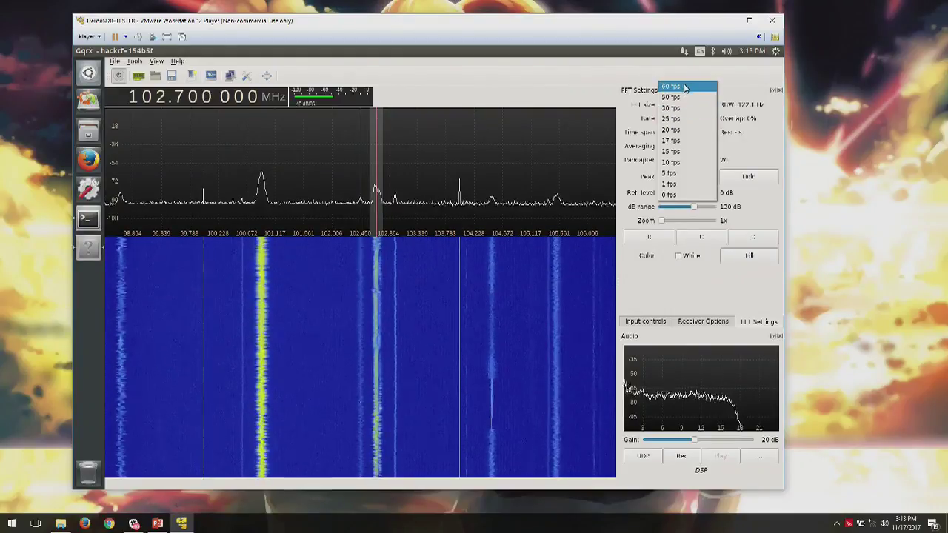
click(684, 86)
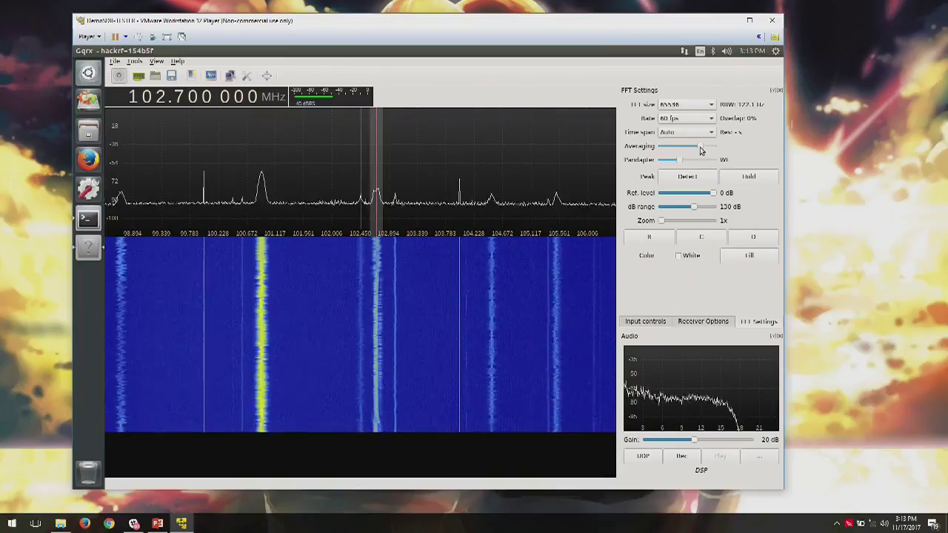
Reduce the FFT averaging slightly and bring up the waterfall time span choices
drag(699, 145, 688, 148)
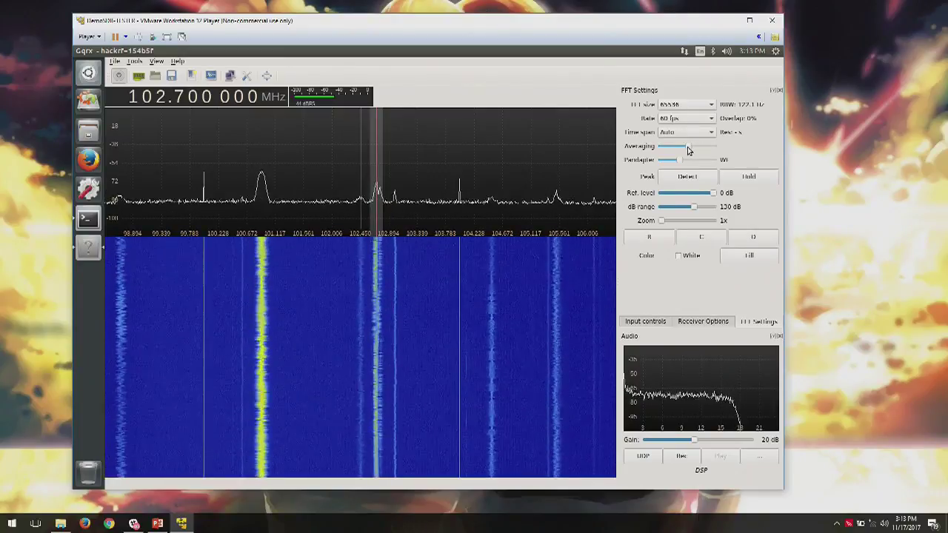
drag(687, 148, 702, 152)
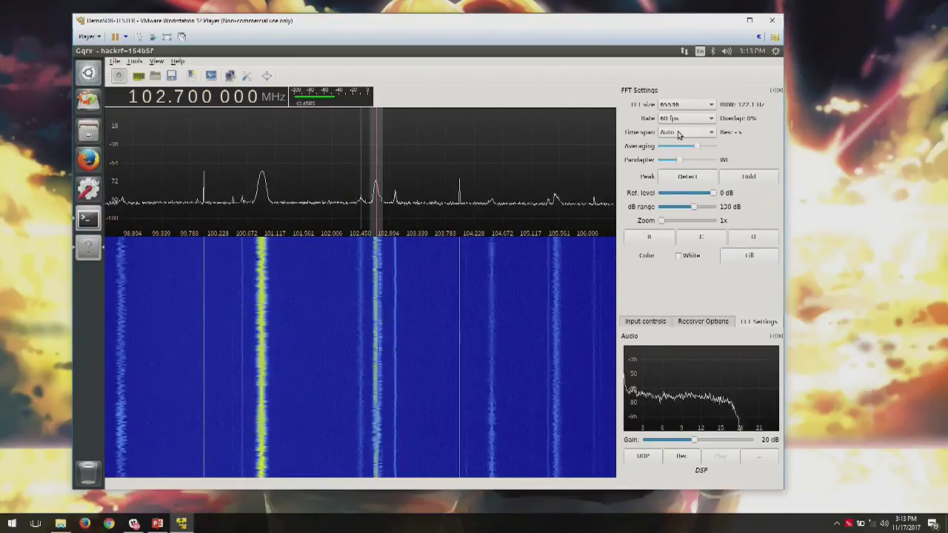
click(677, 132)
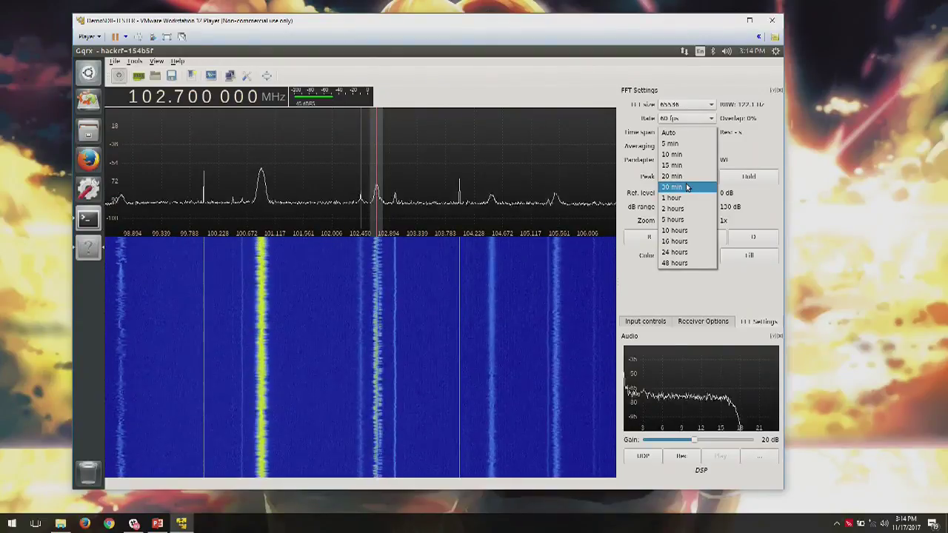
Try a 30 min waterfall time span, return it to Auto, and set the FFT rate to 30 fps
click(686, 186)
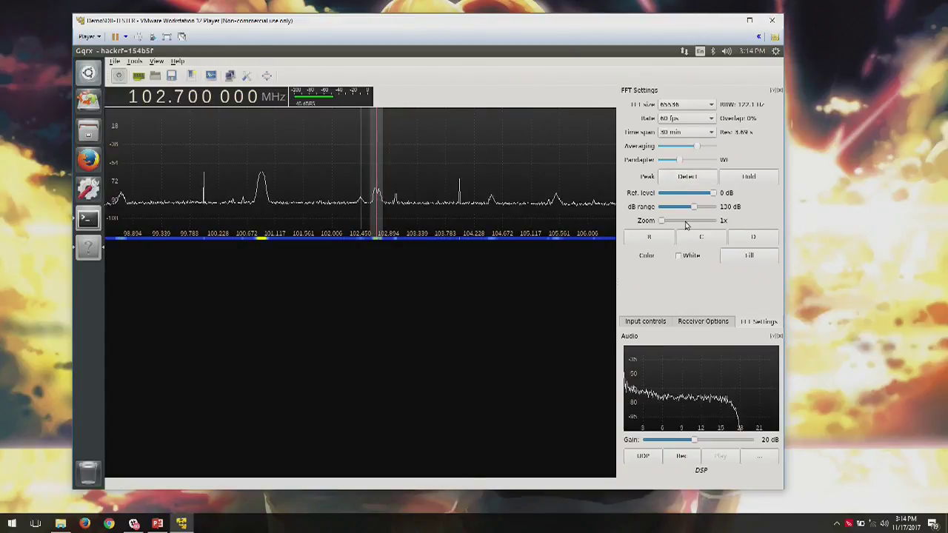
click(682, 132)
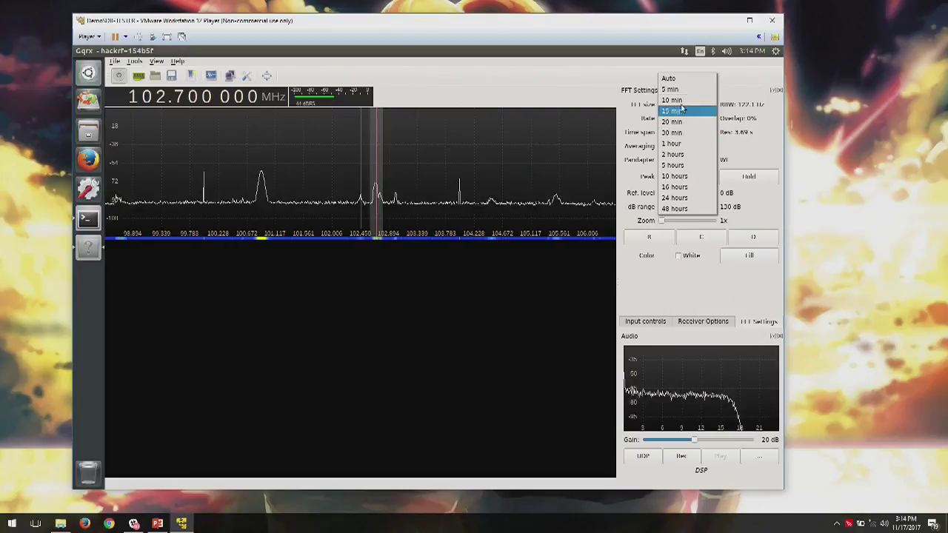
click(681, 80)
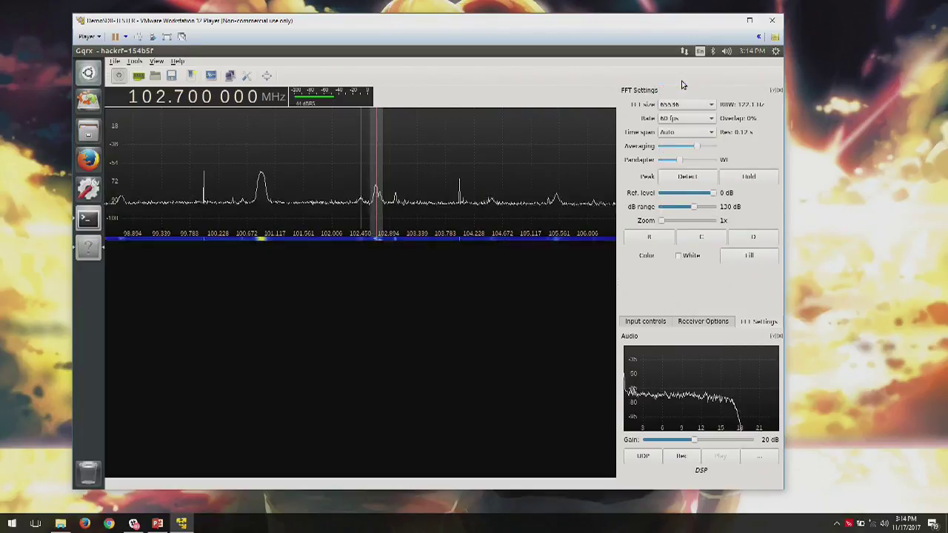
click(661, 118)
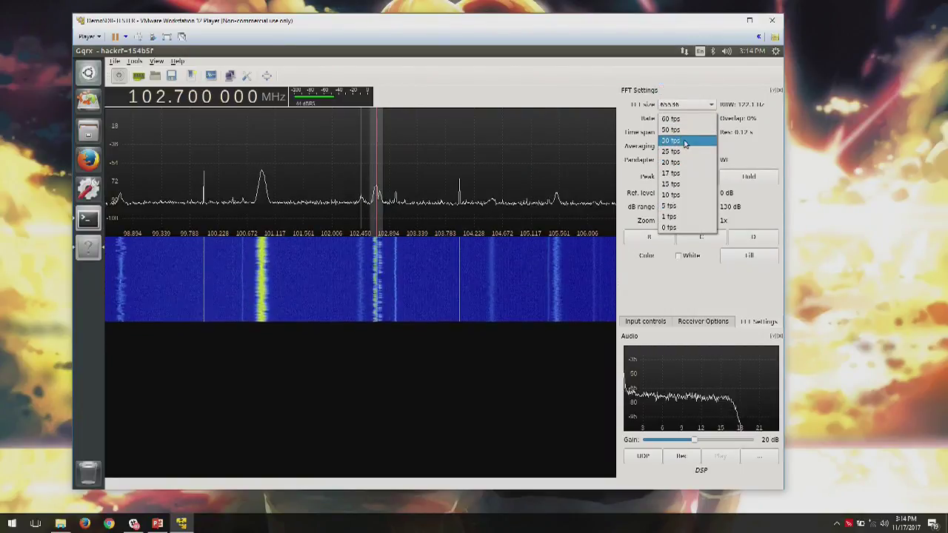
click(676, 141)
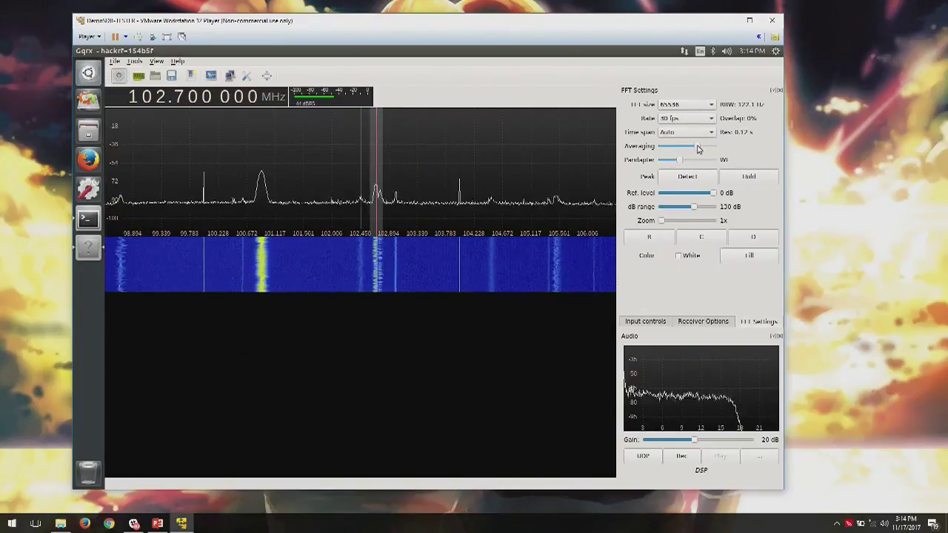
Raise FFT averaging to mid level and enlarge the spectrum pane to shrink the waterfall to a strip
drag(693, 146, 665, 153)
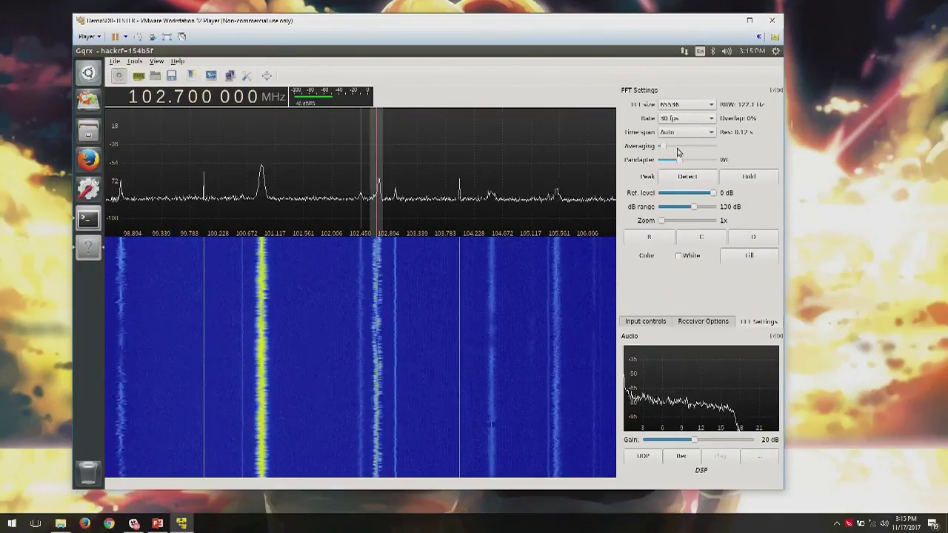
drag(669, 150, 704, 155)
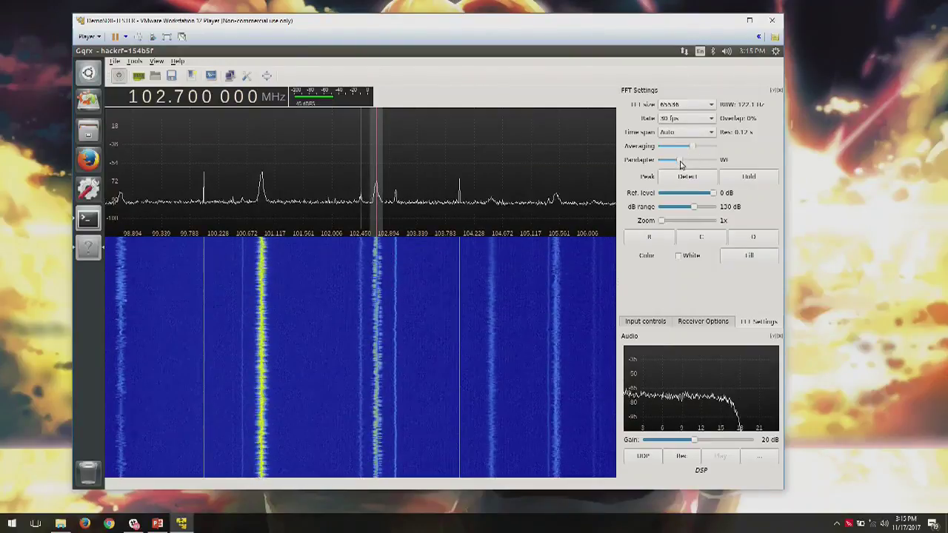
drag(681, 164, 707, 191)
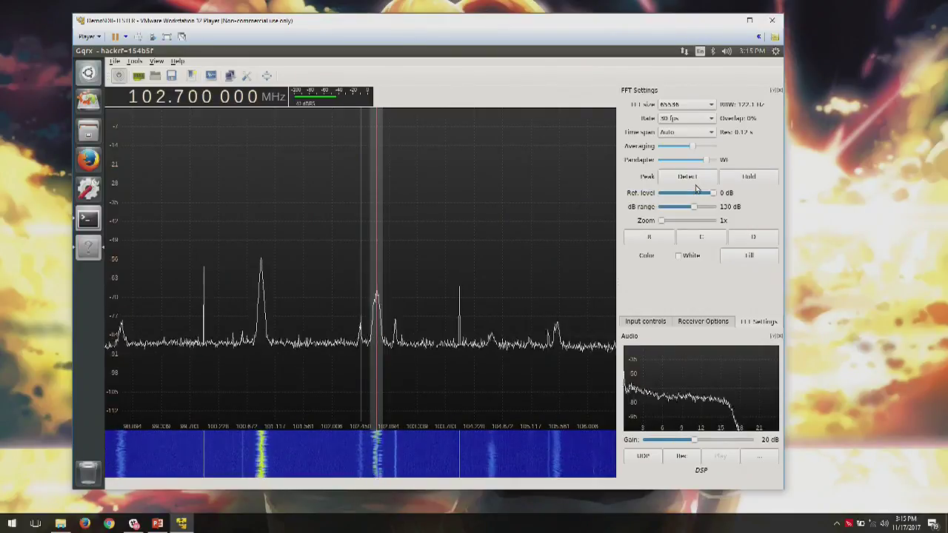
Toggle Peak Detect on and off, then enable peak Hold on the spectrum
click(695, 183)
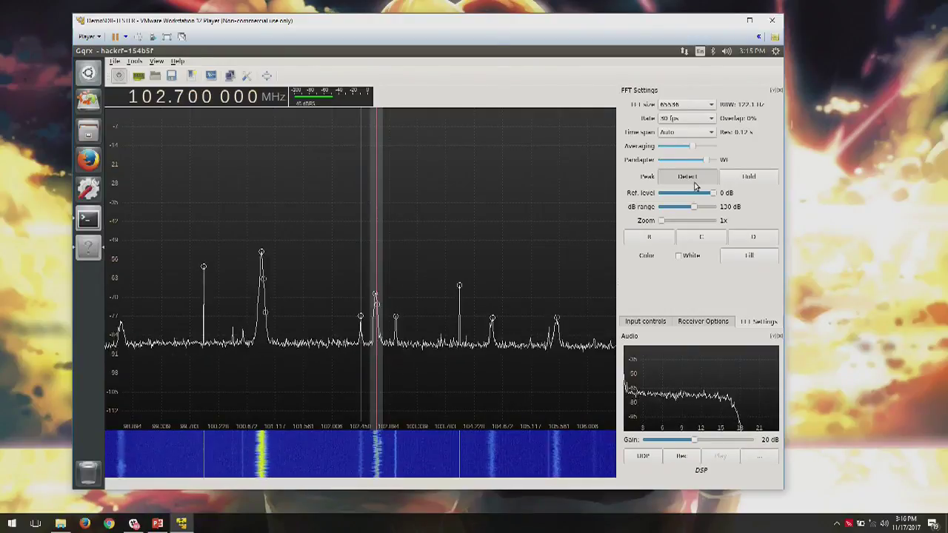
click(697, 183)
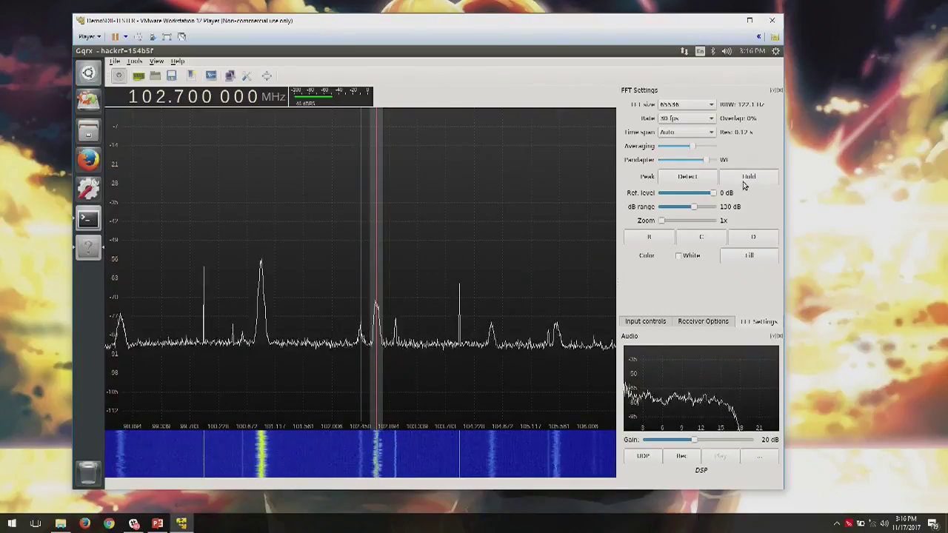
click(745, 179)
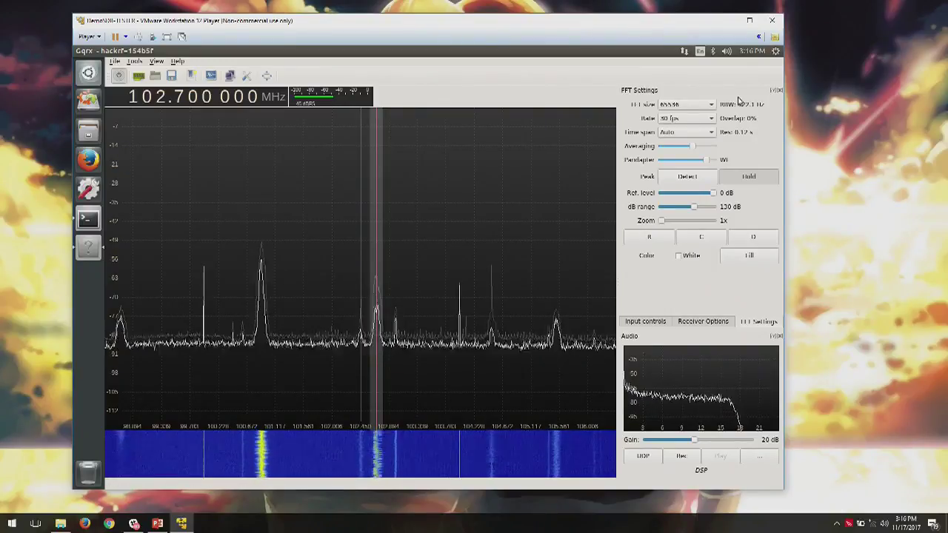
Release peak hold, zoom the spectrum to 13x, widen the filter, and retune to 102.728 MHz
click(740, 179)
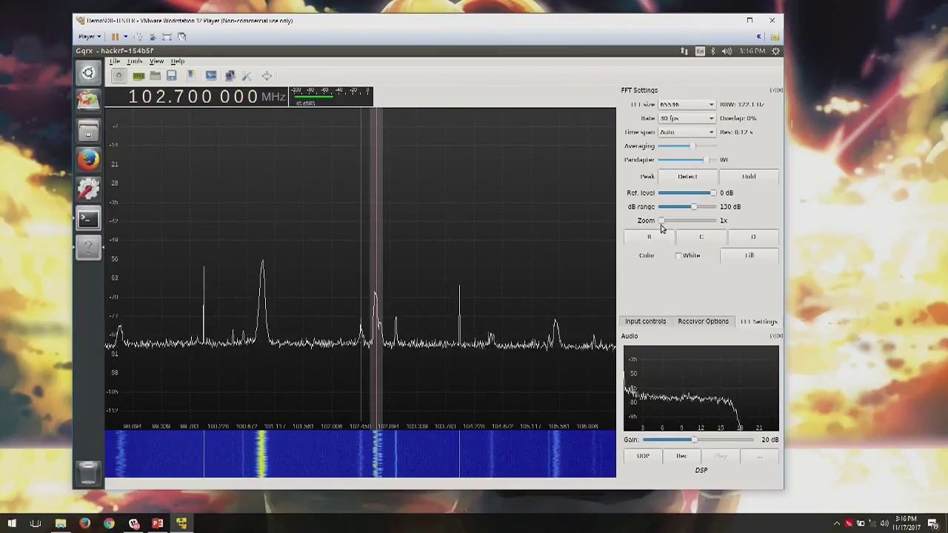
drag(662, 222, 673, 222)
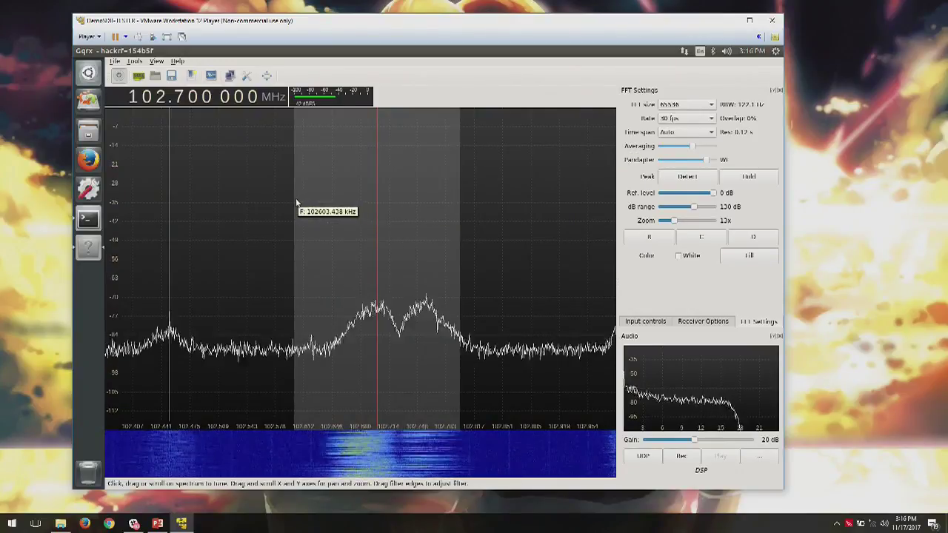
mouse_move(291, 202)
mouse_down()
mouse_move(314, 197)
mouse_move(269, 205)
mouse_move(287, 203)
mouse_up()
drag(291, 203, 401, 173)
click(329, 198)
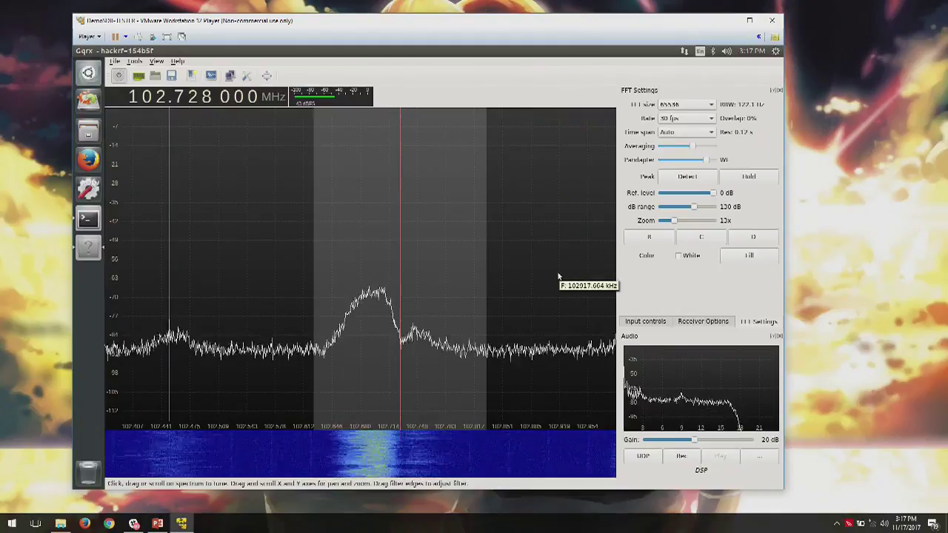
Reset the spectrum zoom and centre the display on the tuned frequency
click(655, 240)
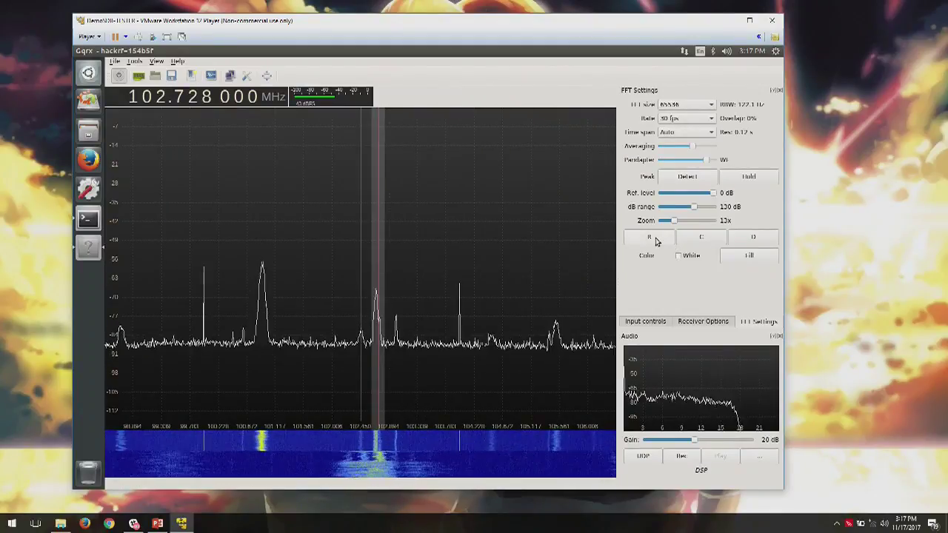
click(698, 240)
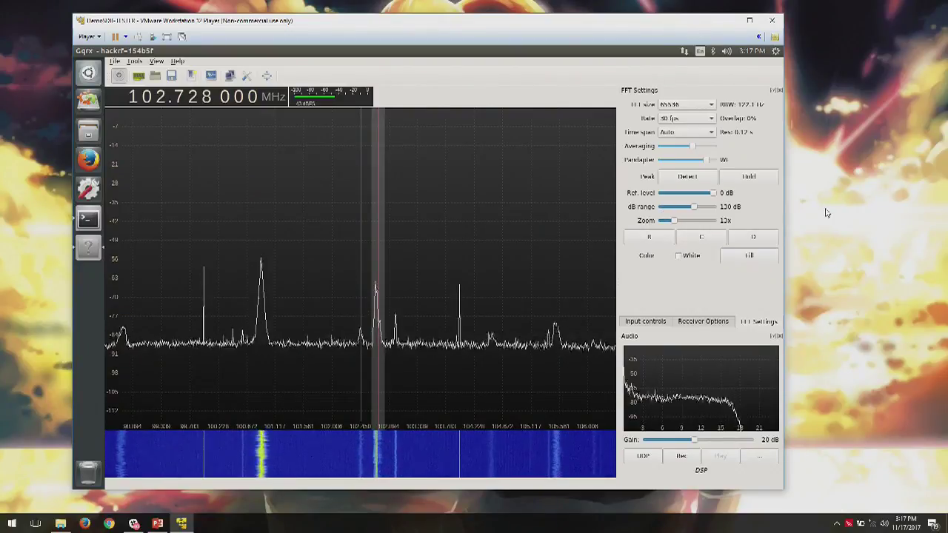
click(763, 239)
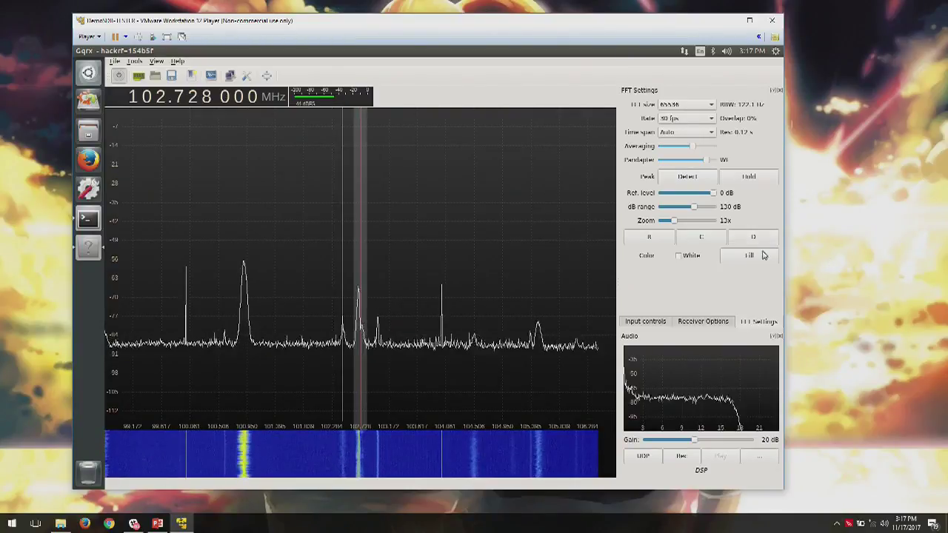
click(652, 243)
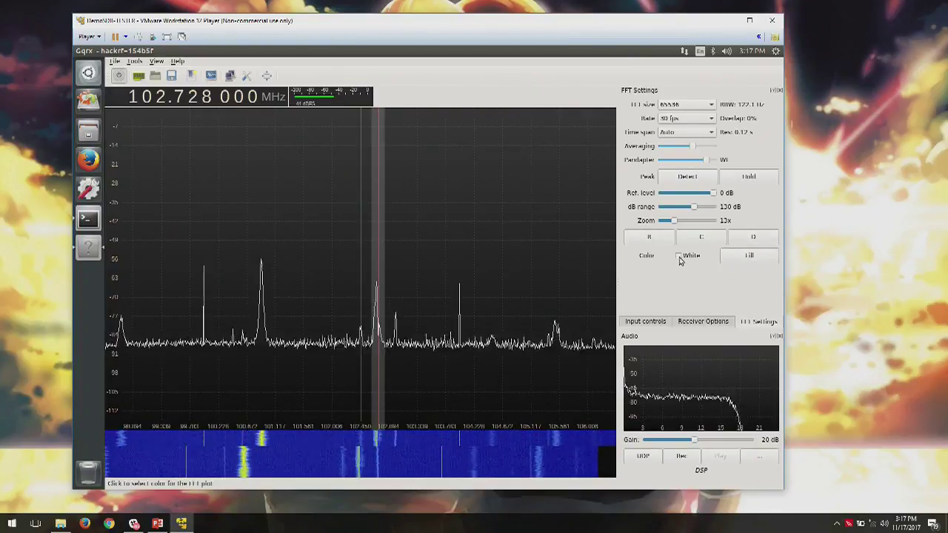
Set the FFT plot colour to Cyan and turn on the gradient Fill
click(678, 256)
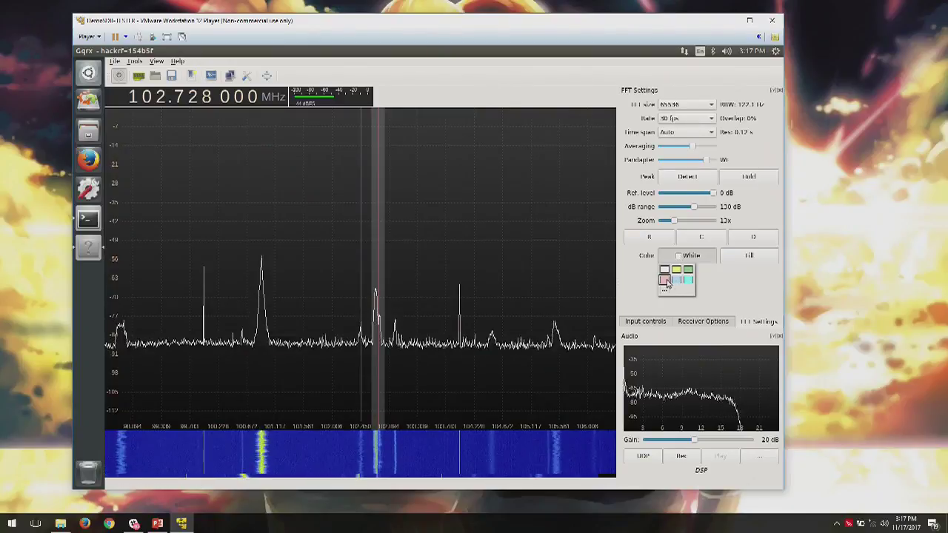
click(664, 280)
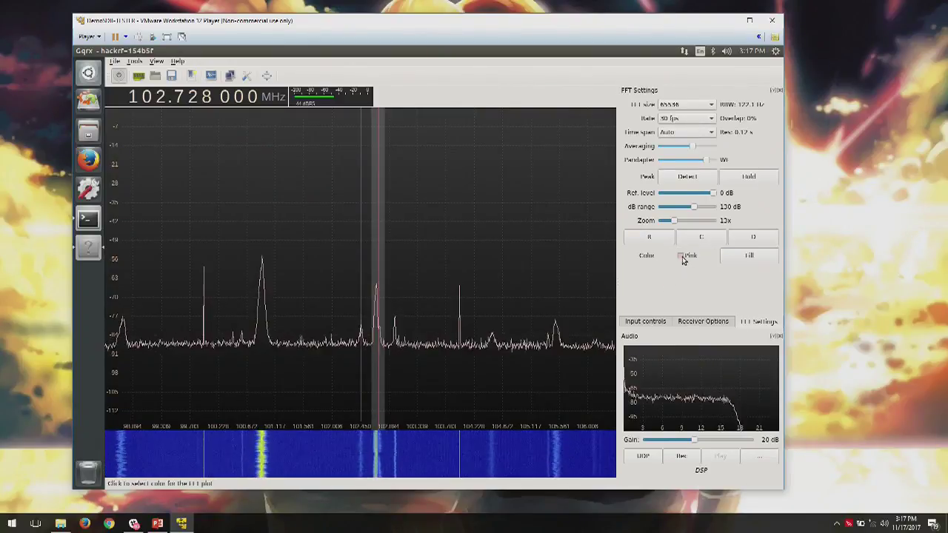
click(683, 259)
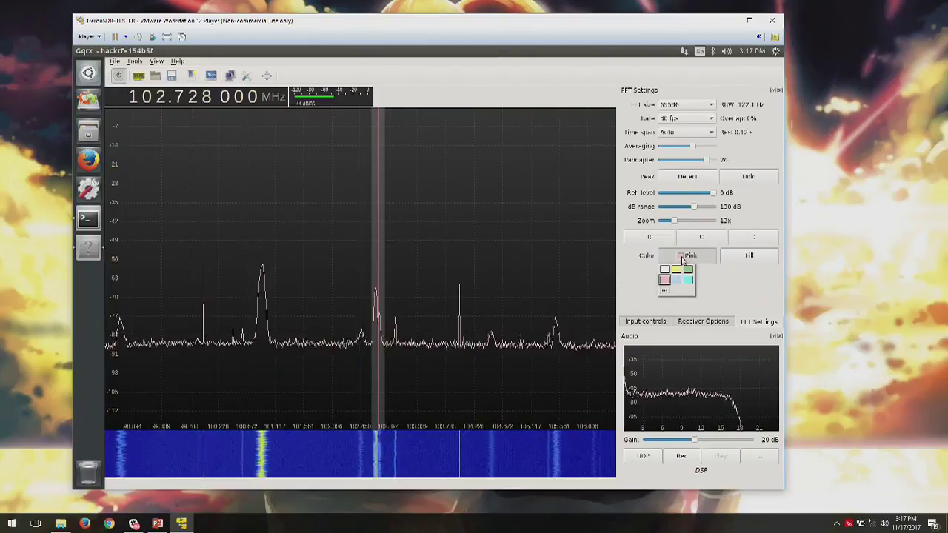
click(688, 280)
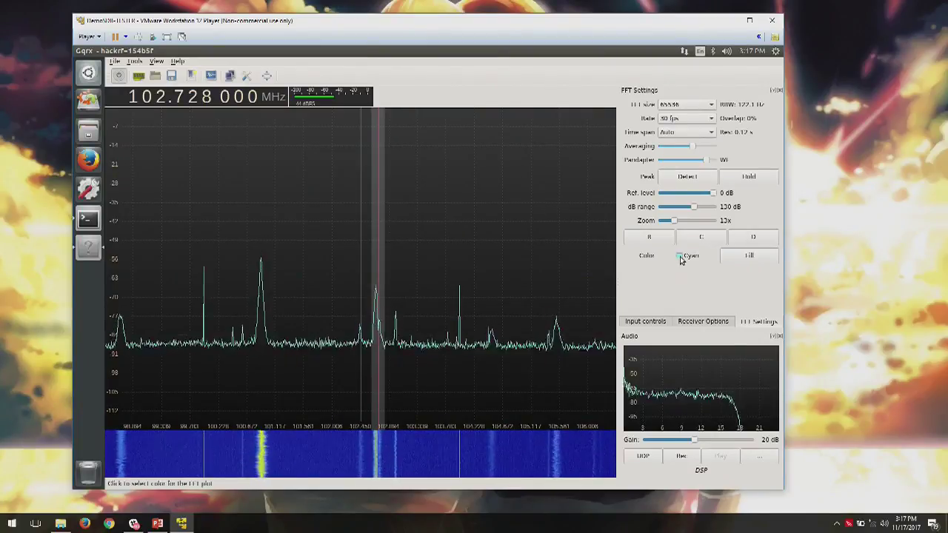
click(753, 257)
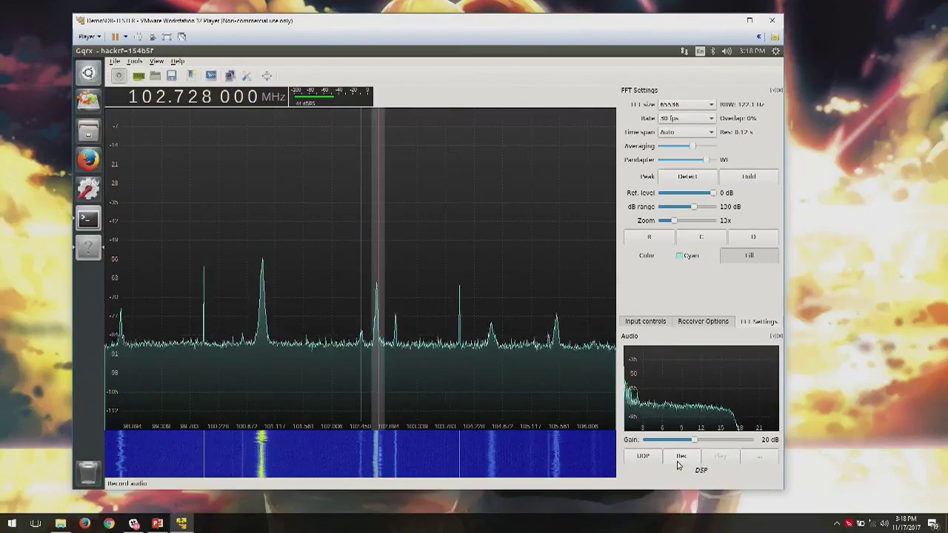
Record a short WAV clip of 102.728 MHz, then cancel the Load settings dialog
click(677, 461)
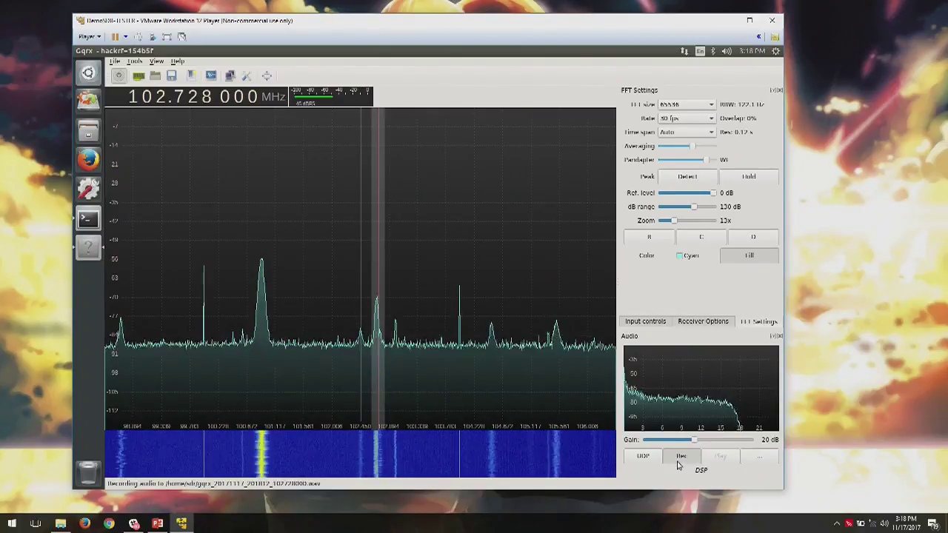
click(678, 460)
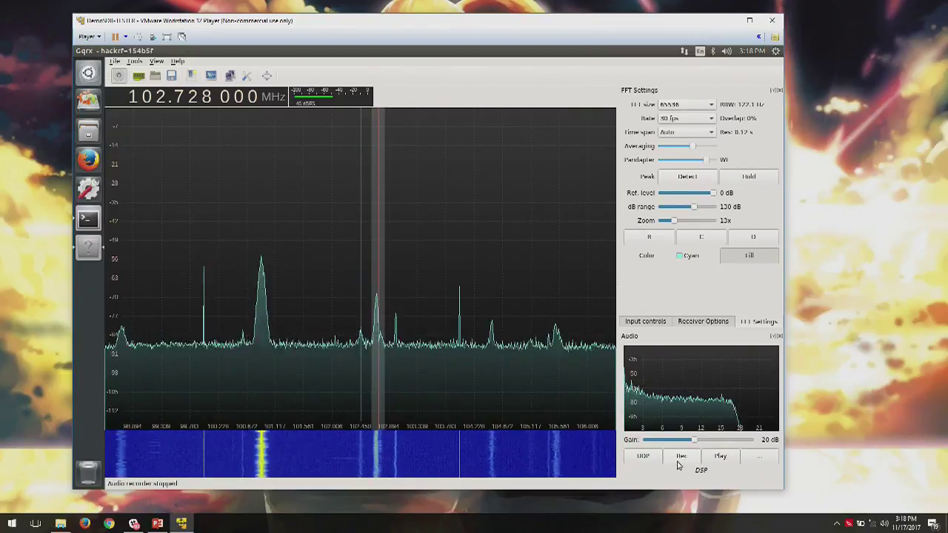
click(156, 77)
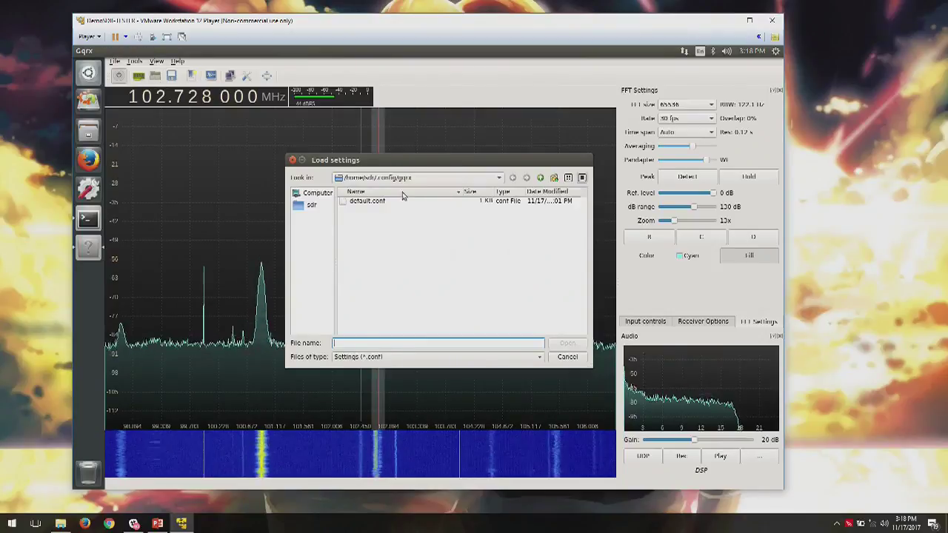
click(391, 358)
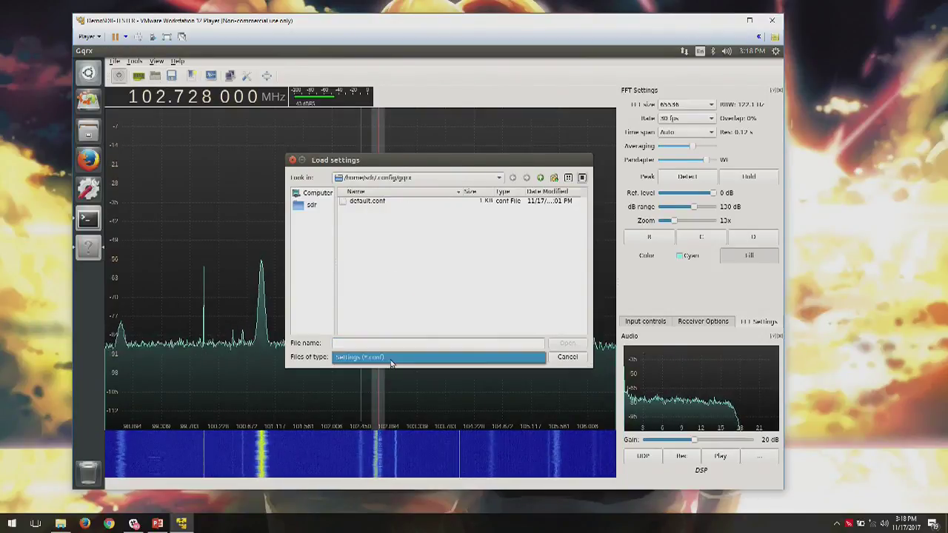
click(565, 358)
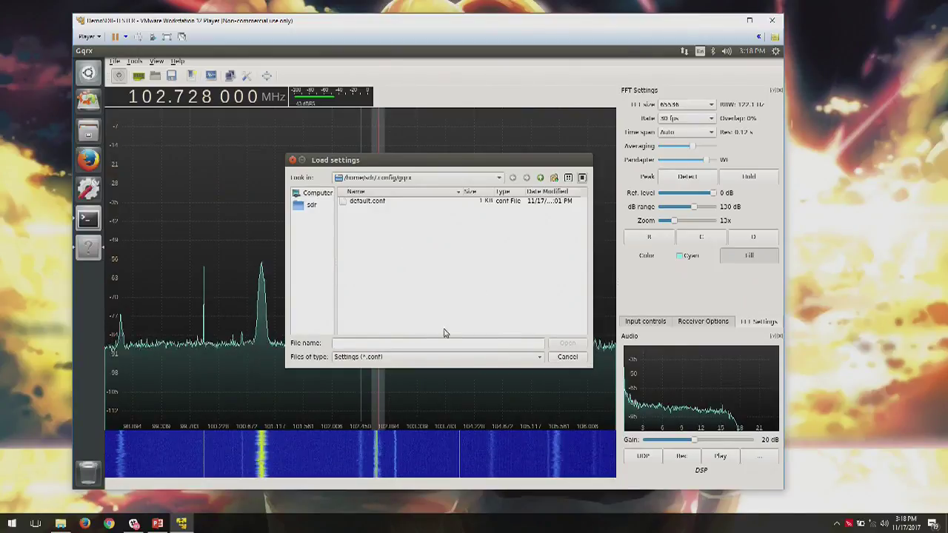
click(564, 357)
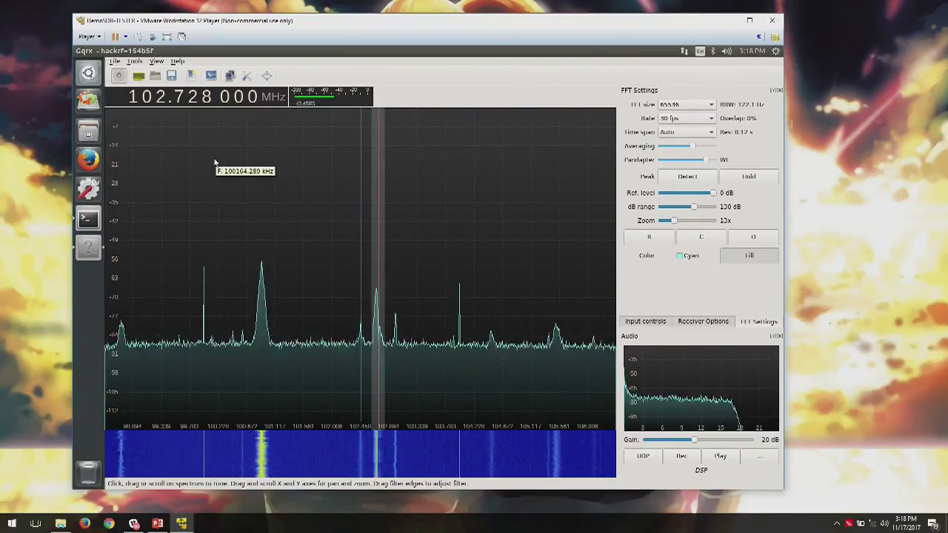
Browse for a recording folder in the Audio options, then cancel to keep /home/sdr
click(759, 456)
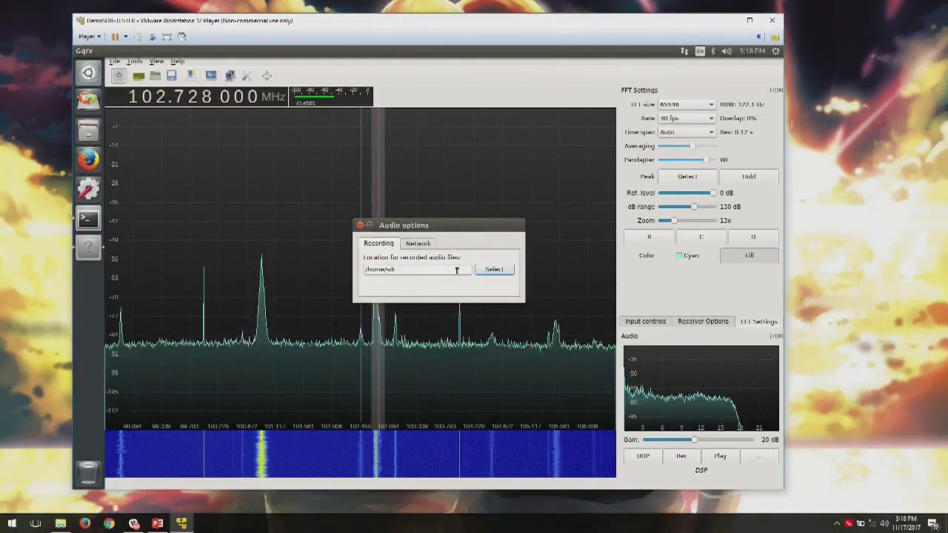
click(503, 272)
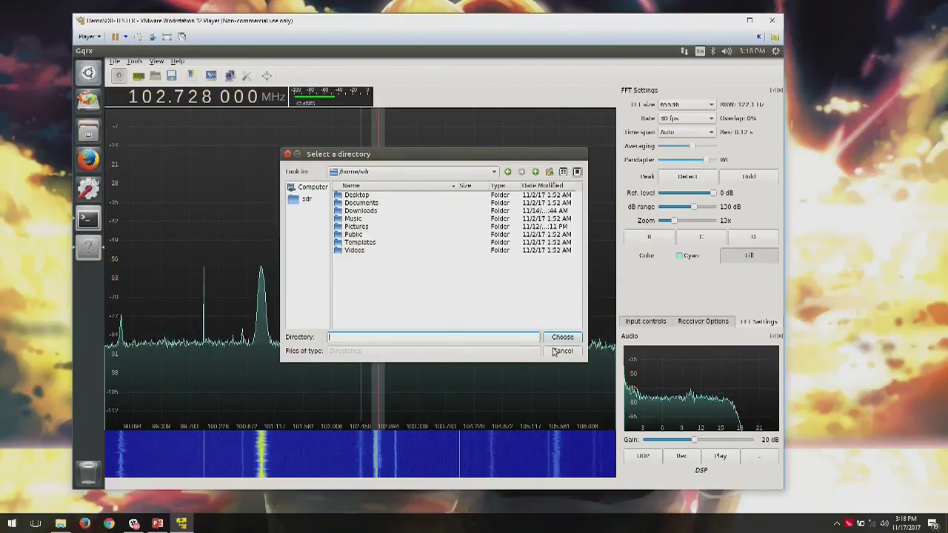
double_click(351, 219)
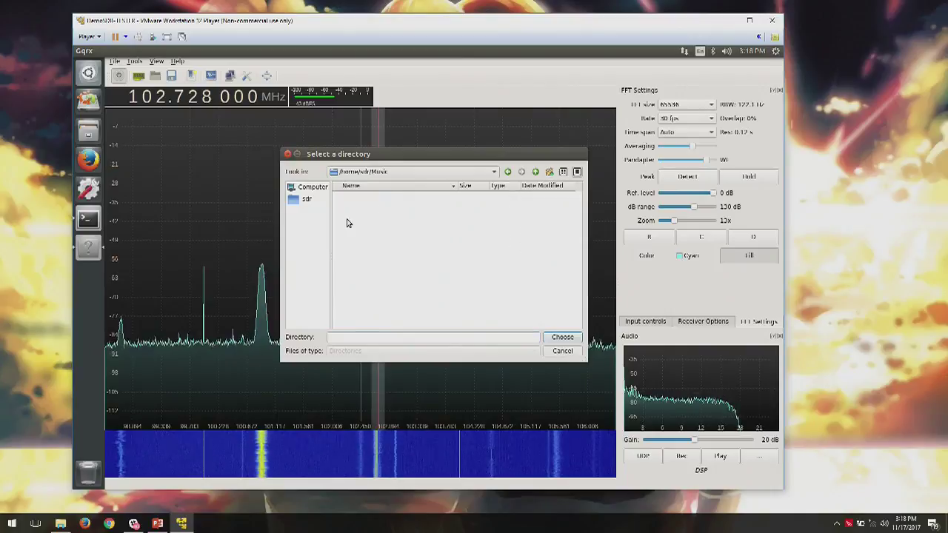
click(564, 351)
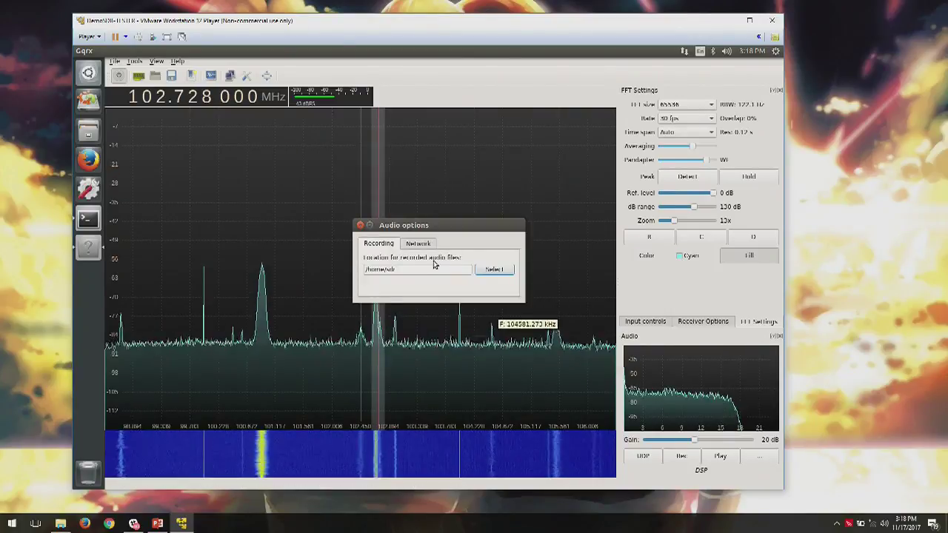
Check the Network settings, close the Audio options, and start a new audio recording
click(419, 243)
click(381, 243)
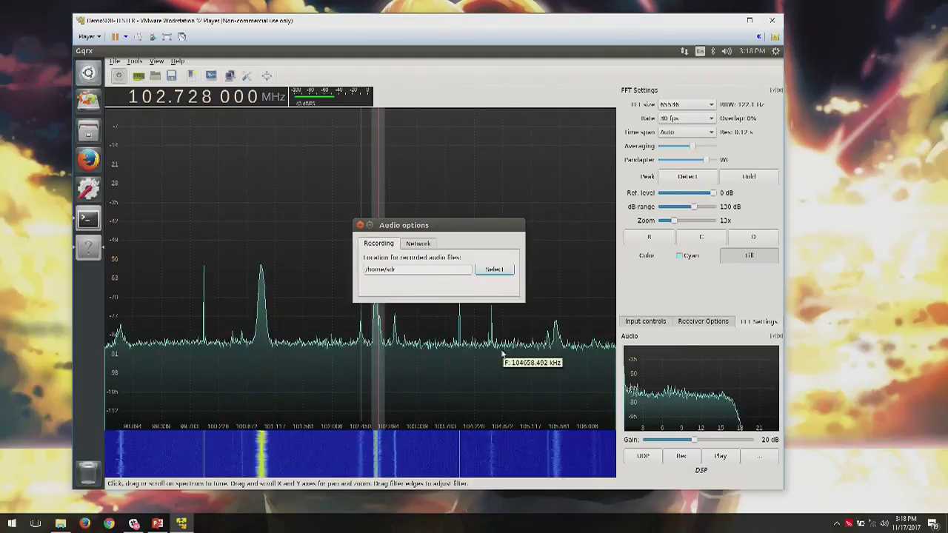
click(361, 225)
click(680, 456)
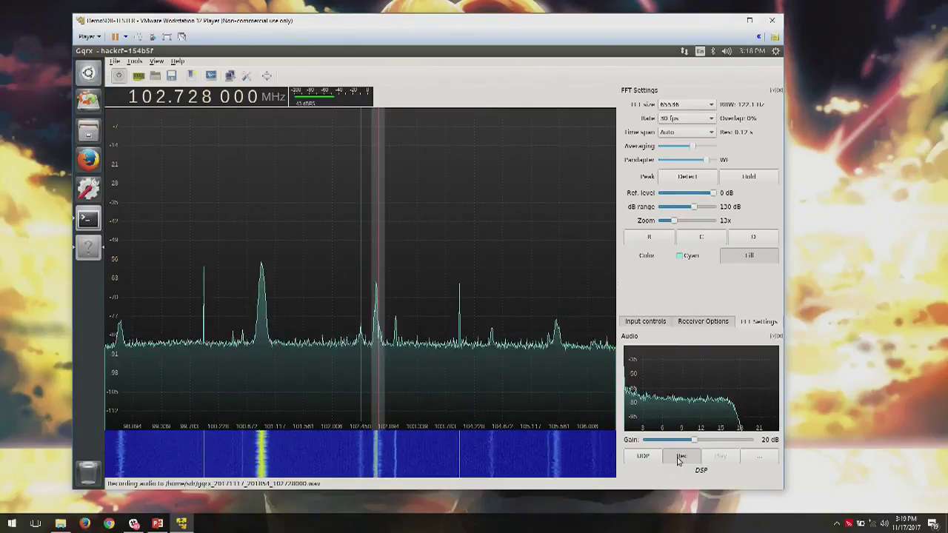
Stop the second recording, confirm /home/sdr as the location, and open the Home folder in Files
click(679, 456)
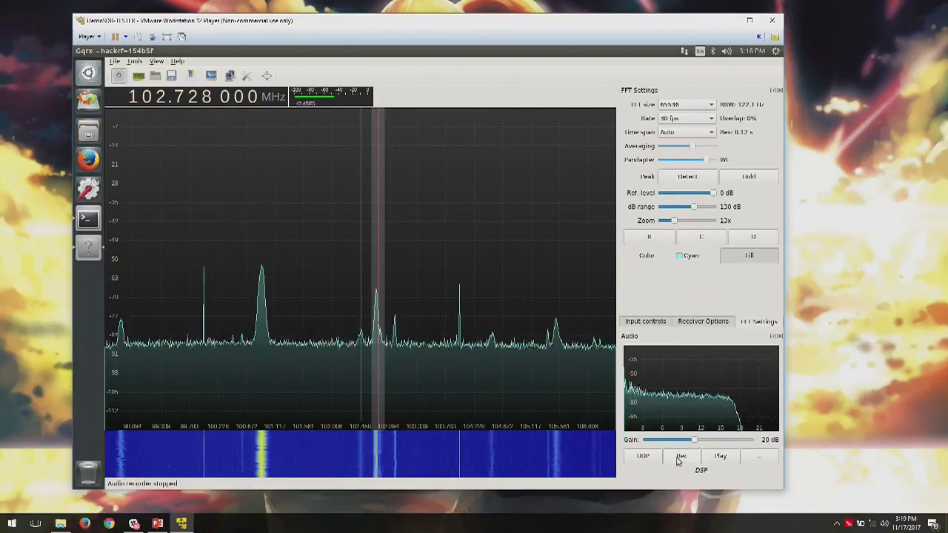
click(761, 458)
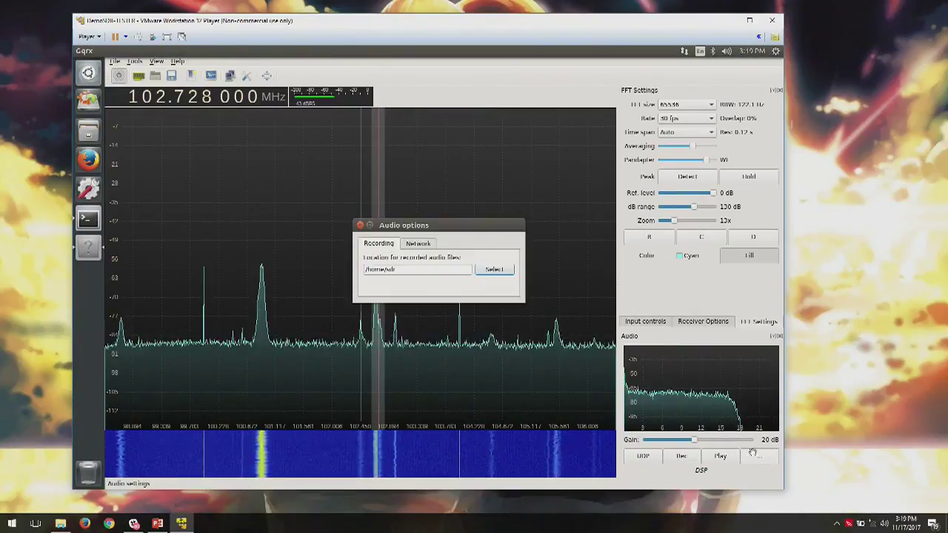
click(492, 270)
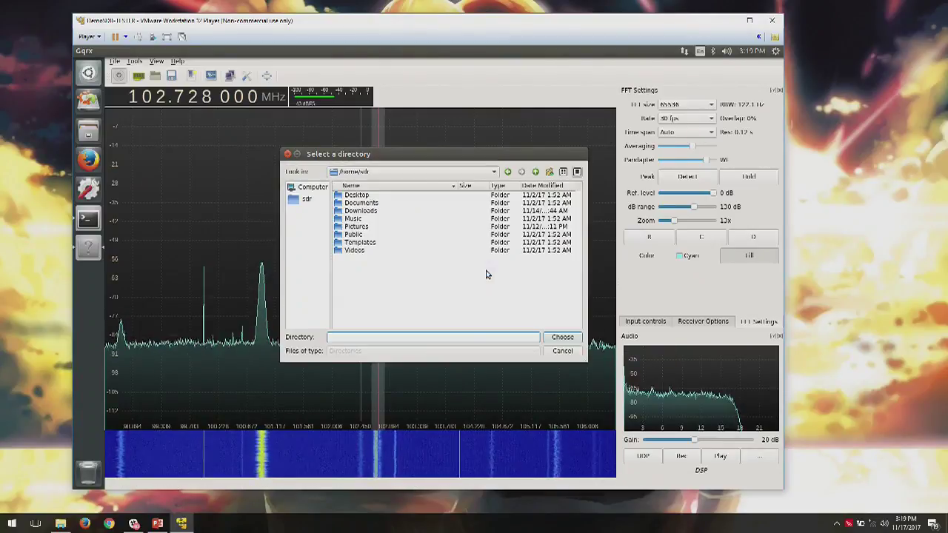
click(560, 351)
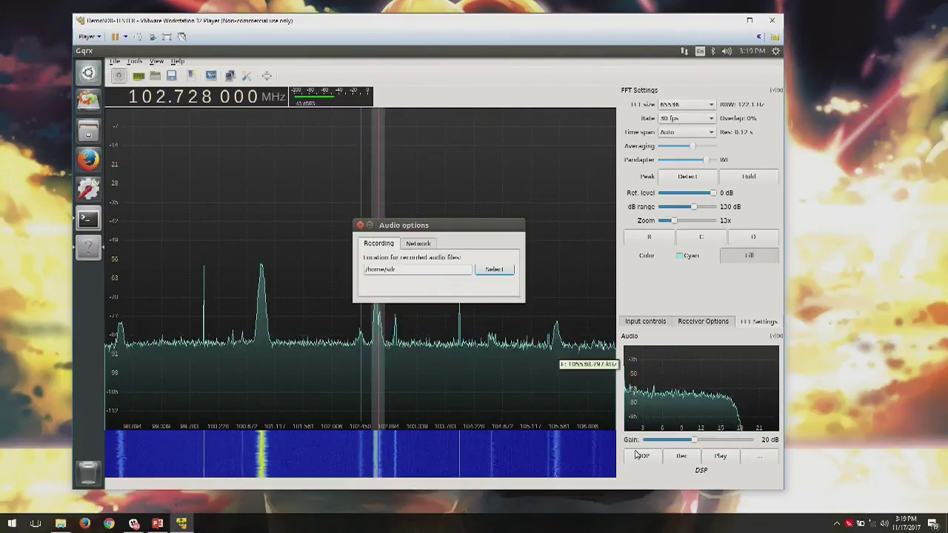
click(88, 131)
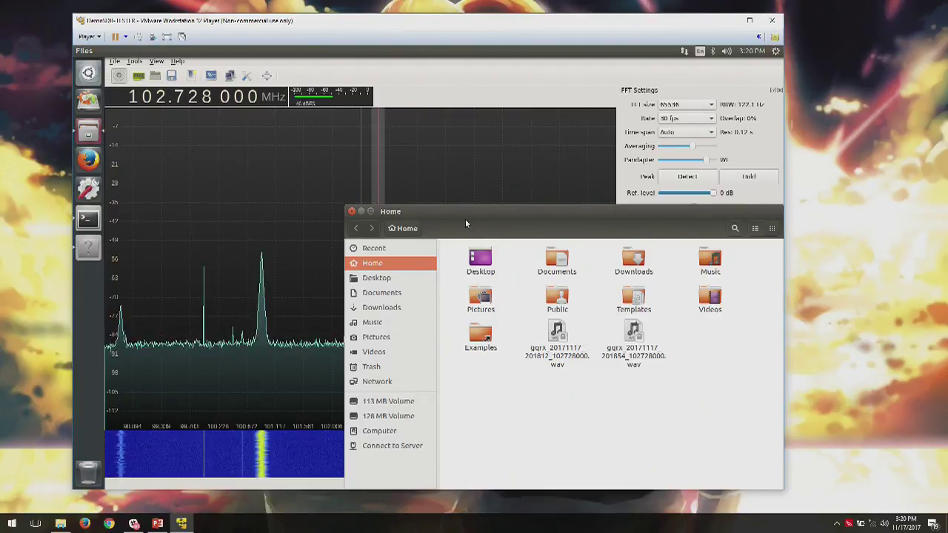
Close the Files window showing the two gqrx WAV recordings
click(352, 212)
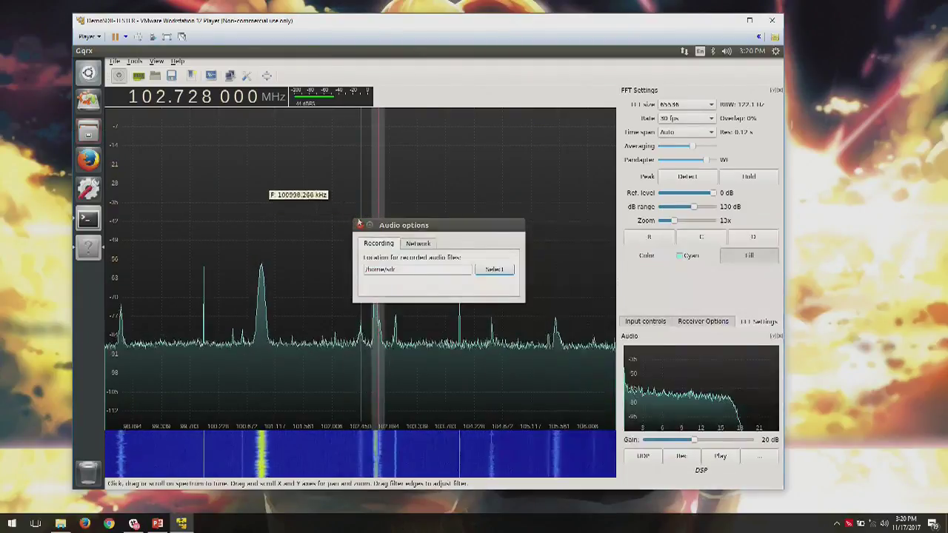
Close the Audio options and retune onto the peak right of centre at 102.697 MHz
click(355, 232)
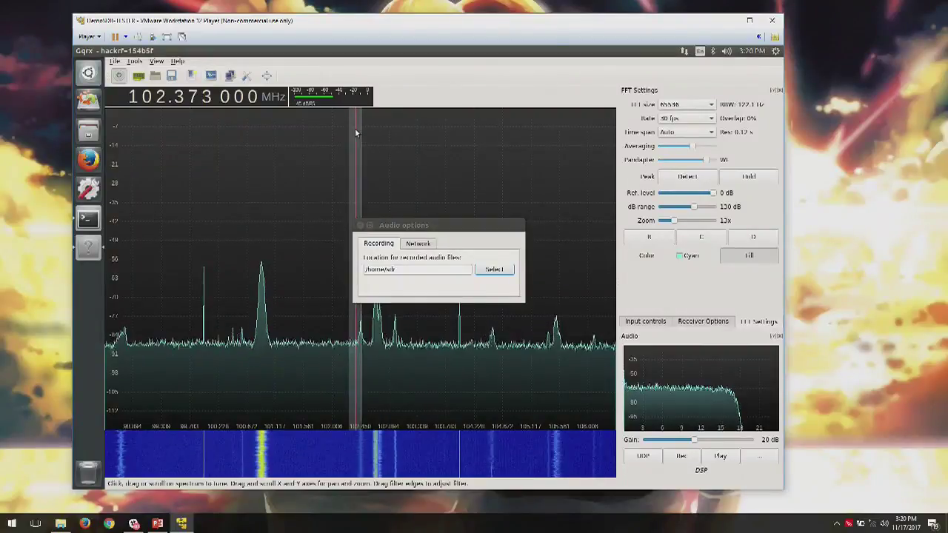
click(361, 226)
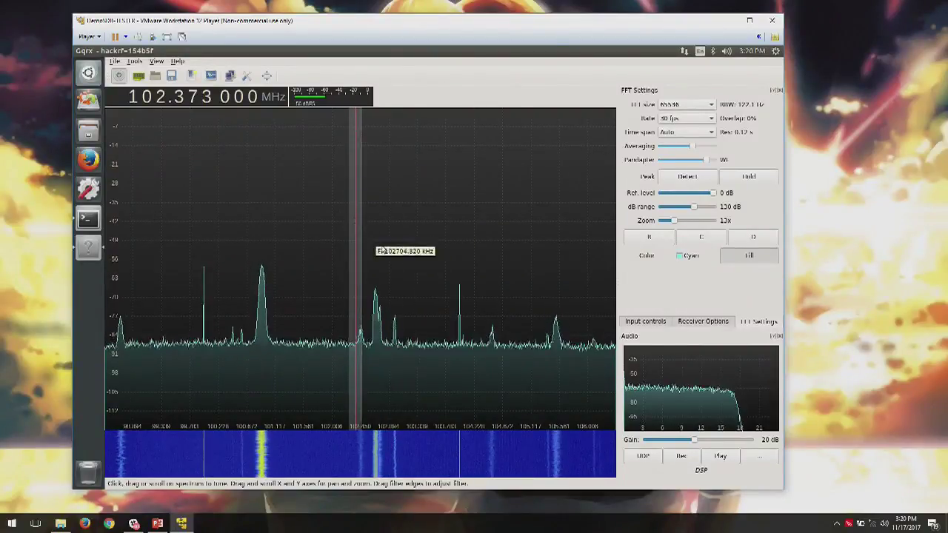
click(382, 242)
click(379, 239)
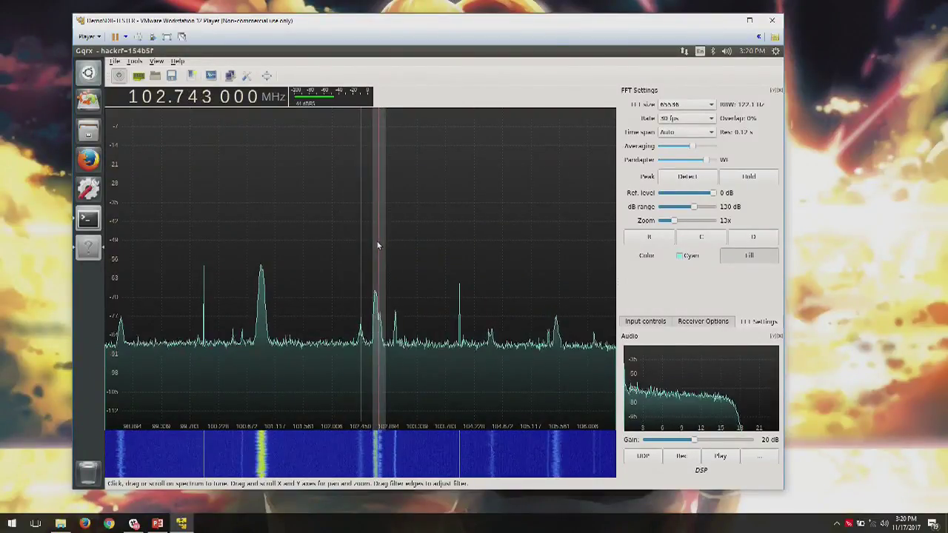
click(375, 241)
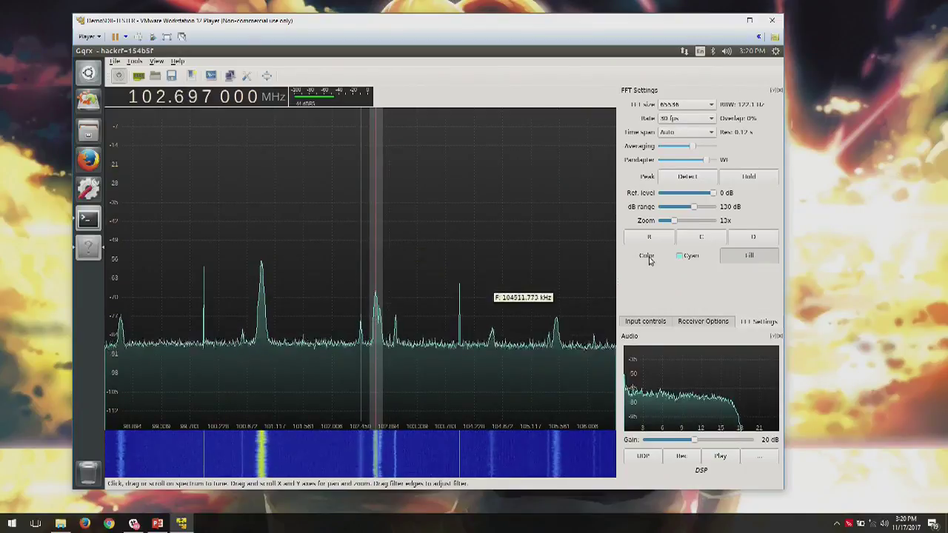
click(648, 321)
Set the receiver's demodulation mode to Demod Off
click(646, 456)
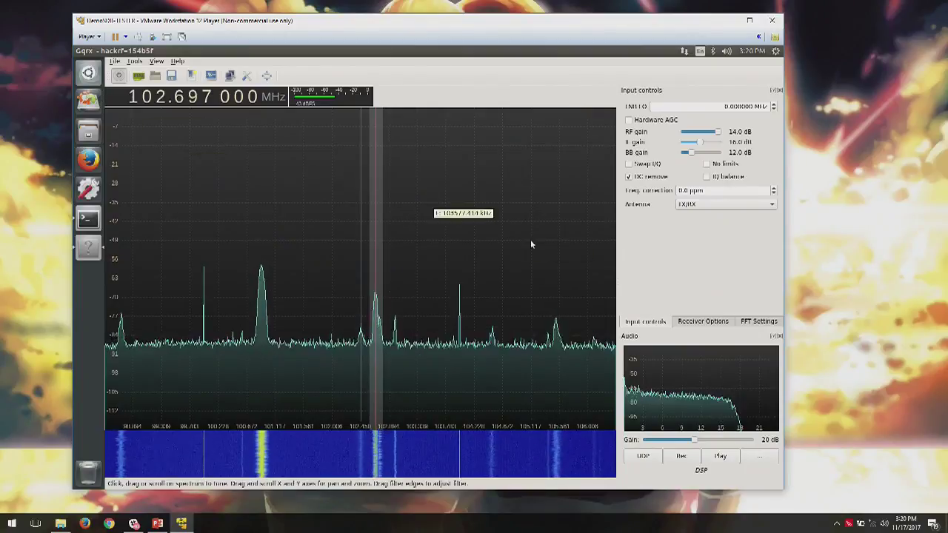
click(700, 321)
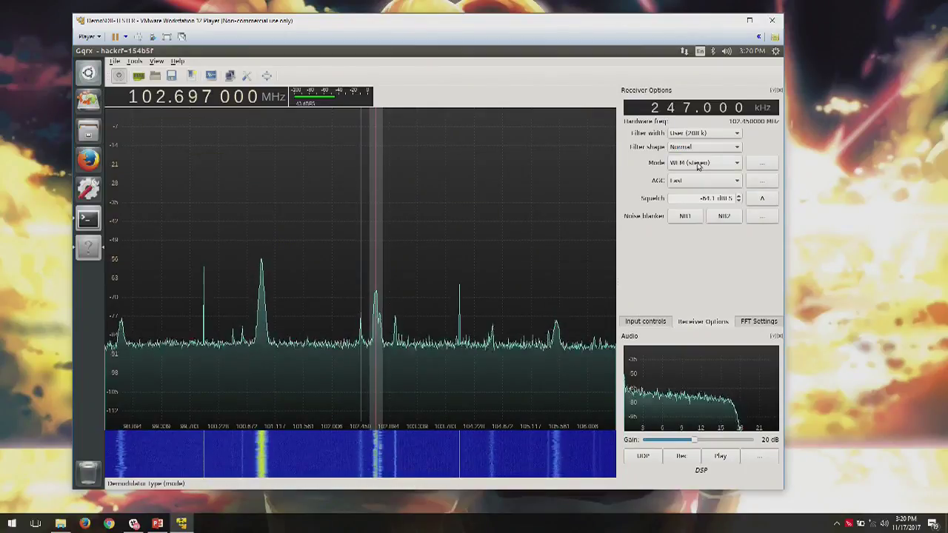
click(697, 162)
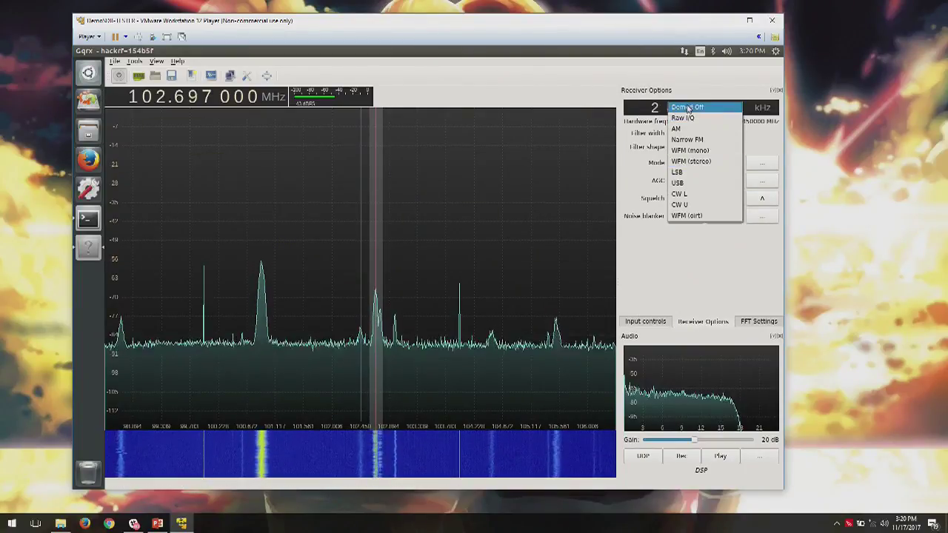
click(687, 108)
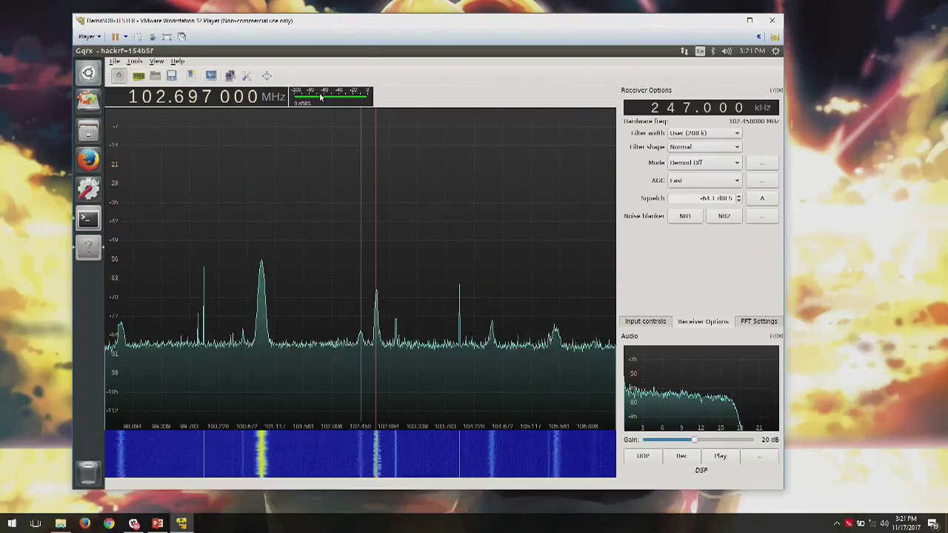
click(137, 62)
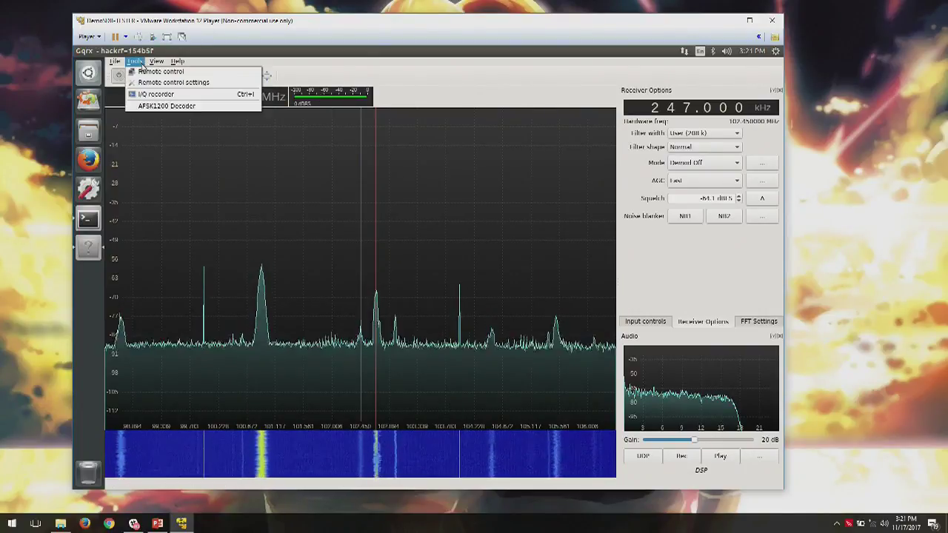
Capture an 11-second I/Q recording as a gqrx .raw file in /home/sdr
click(155, 95)
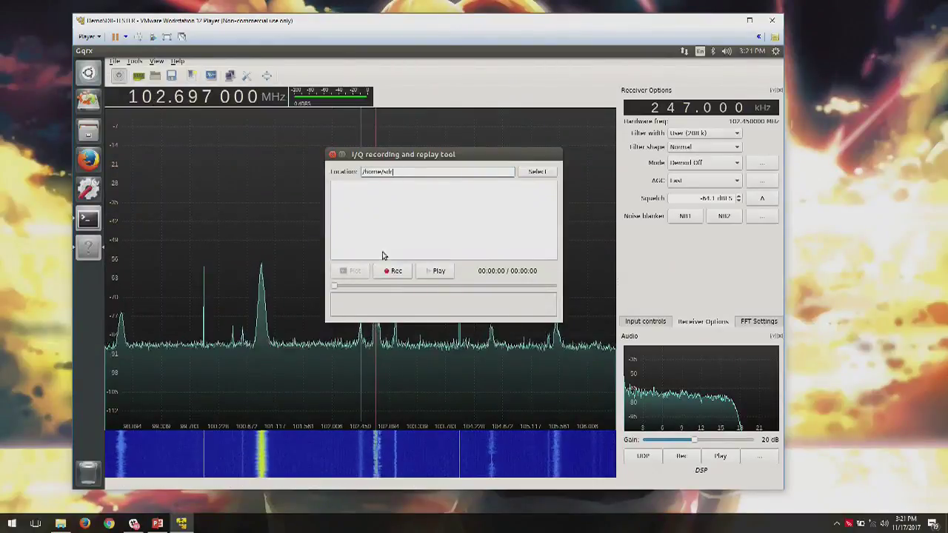
click(392, 272)
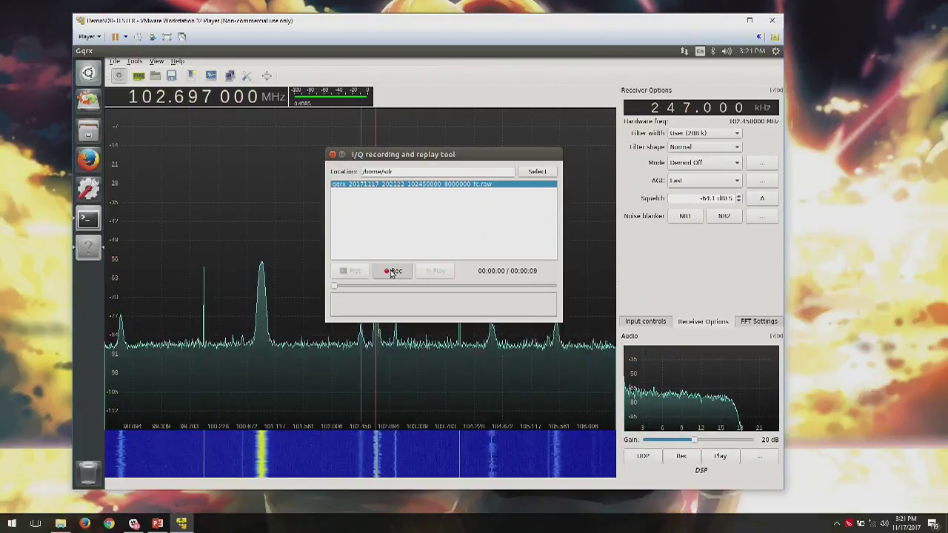
click(393, 271)
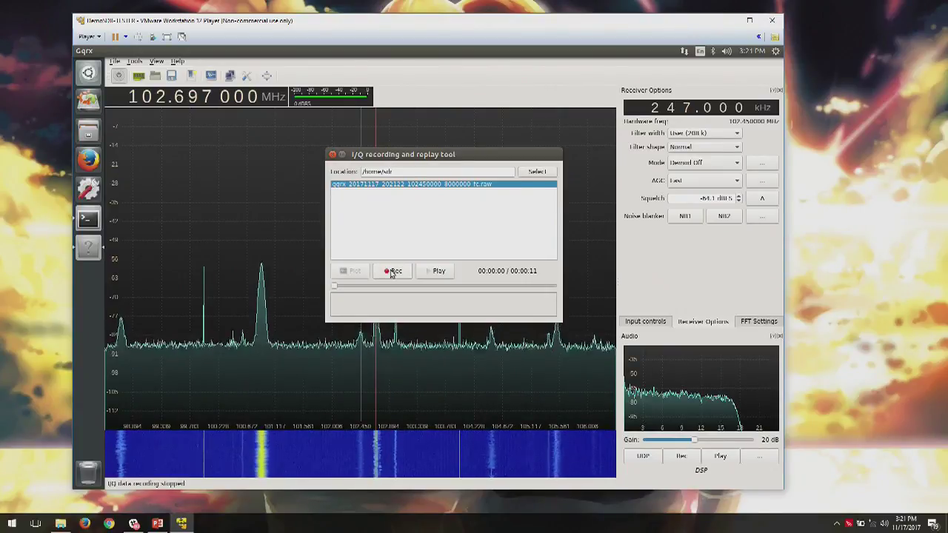
Close the I/Q recorder and show the Bookmarks panel
click(332, 155)
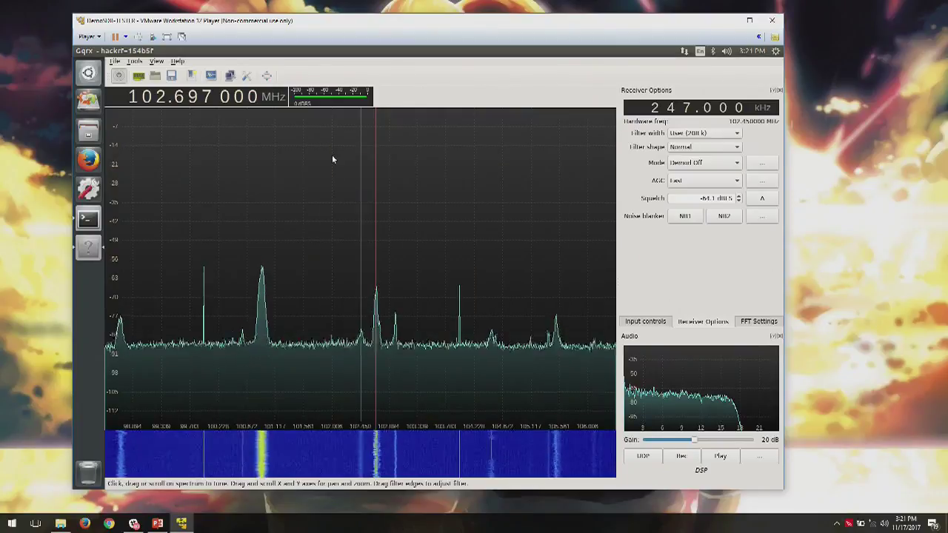
click(134, 62)
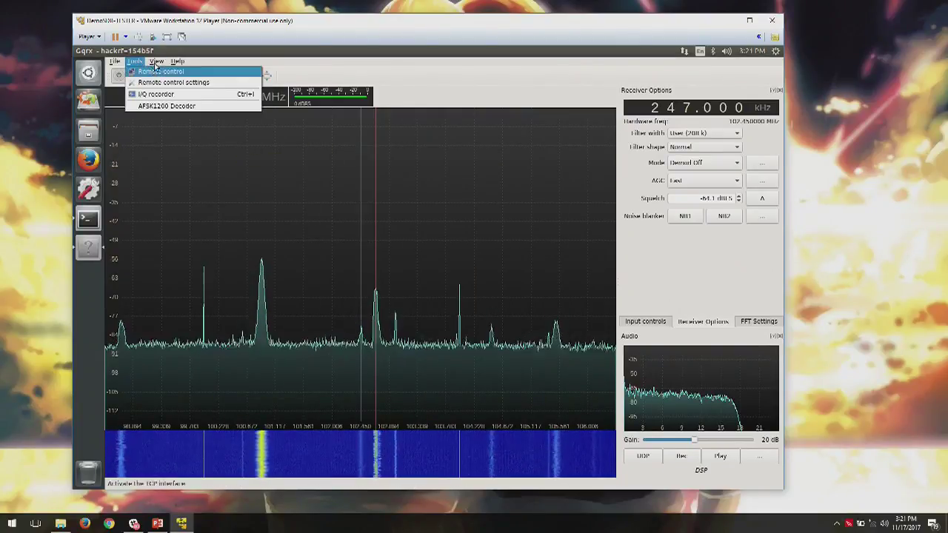
mouse_move(154, 64)
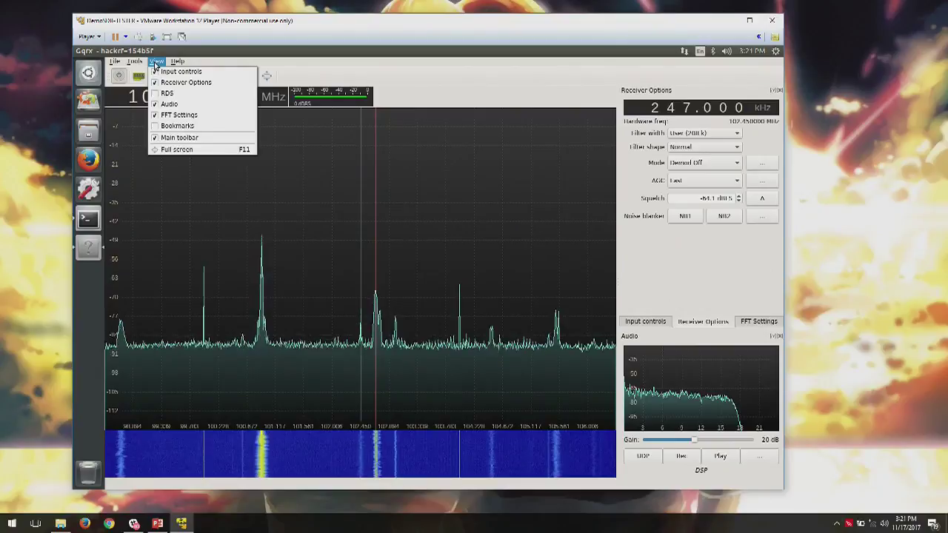
click(174, 126)
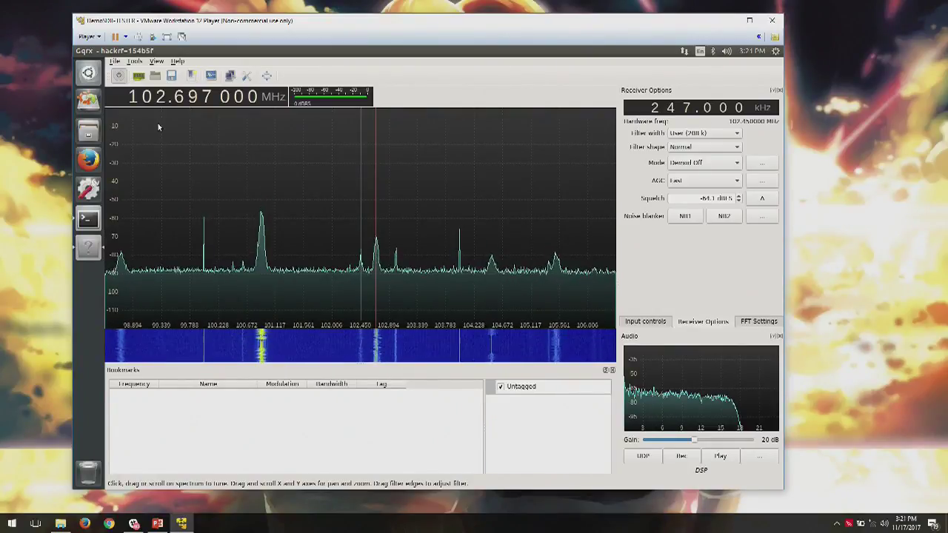
Add a bookmark named '102.6' for the current 102.697 MHz frequency
right_click(150, 417)
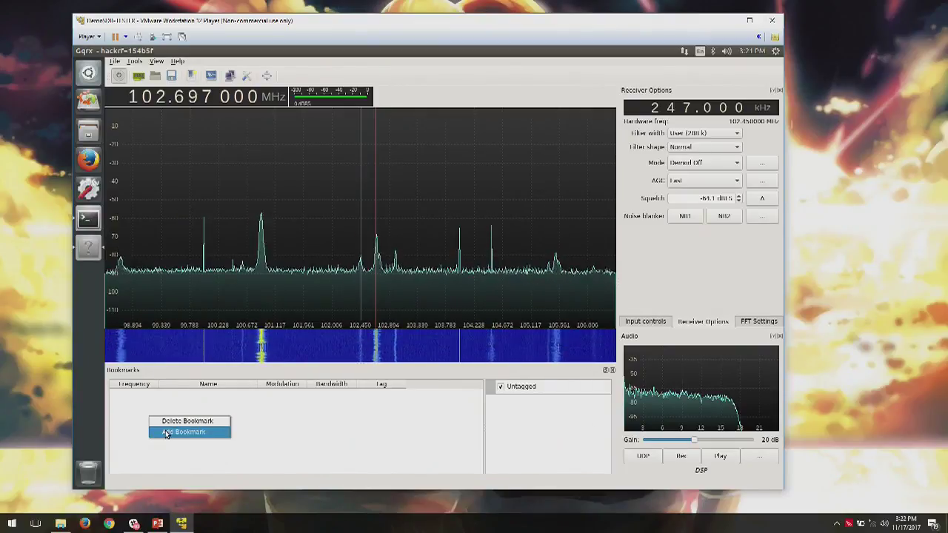
click(166, 434)
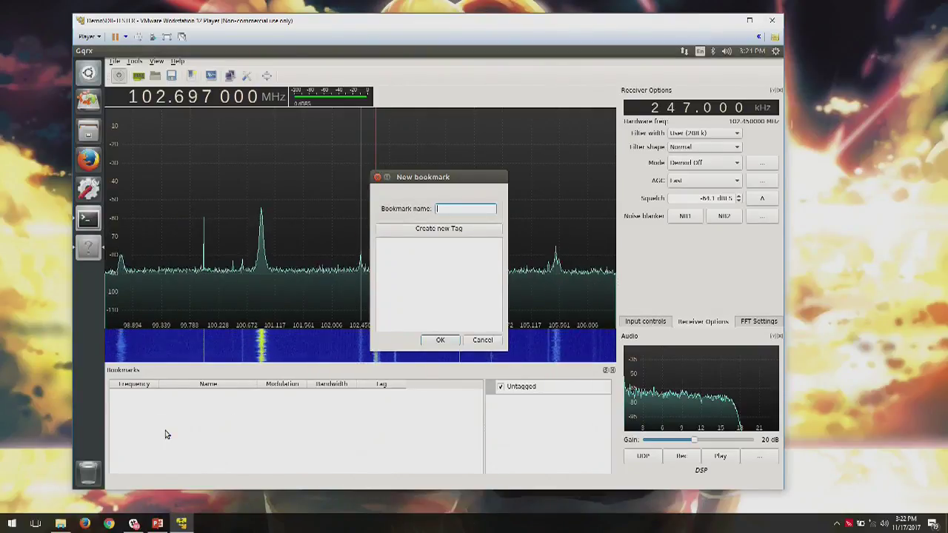
text(102.6)
key(Return)
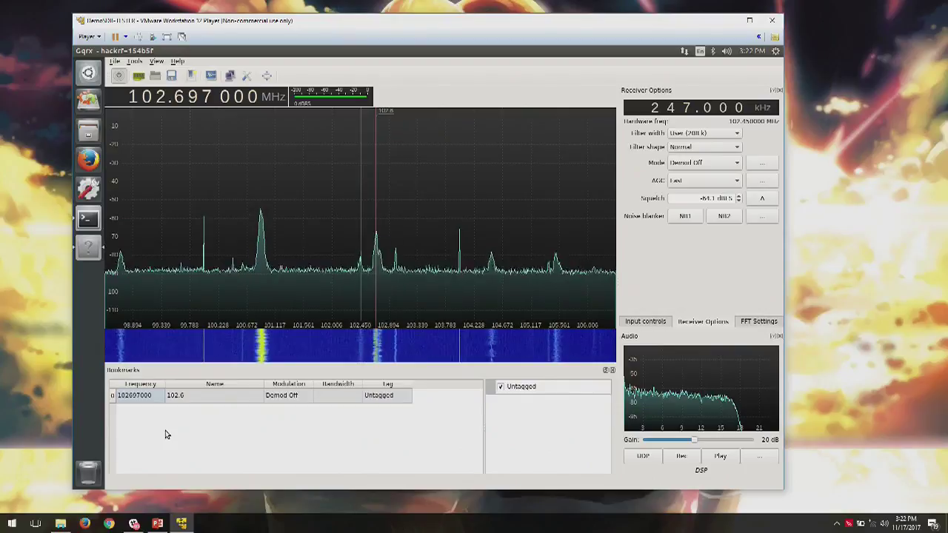
Tune away to 99.114 MHz, verify the 102.6 bookmark retunes to 102.697 MHz, then close Gqrx and return to PowerPoint
click(148, 227)
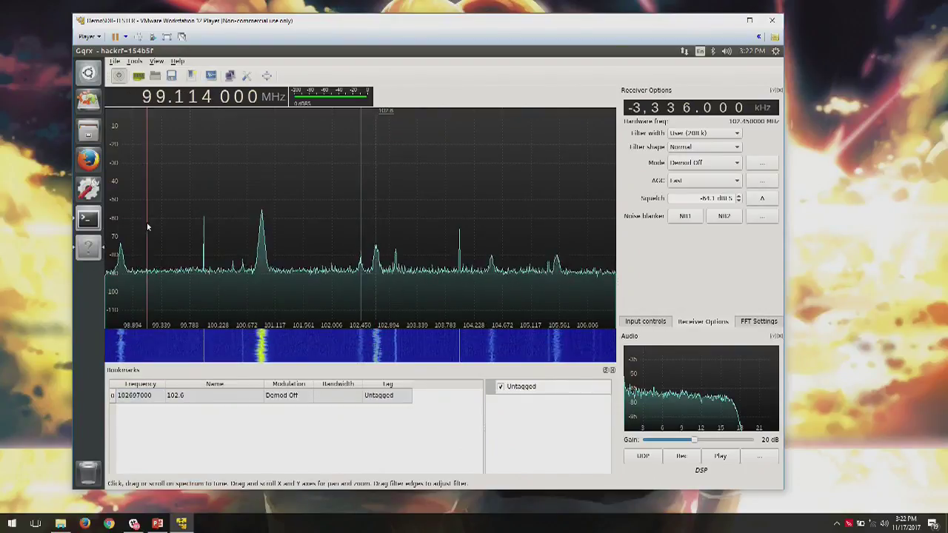
double_click(145, 397)
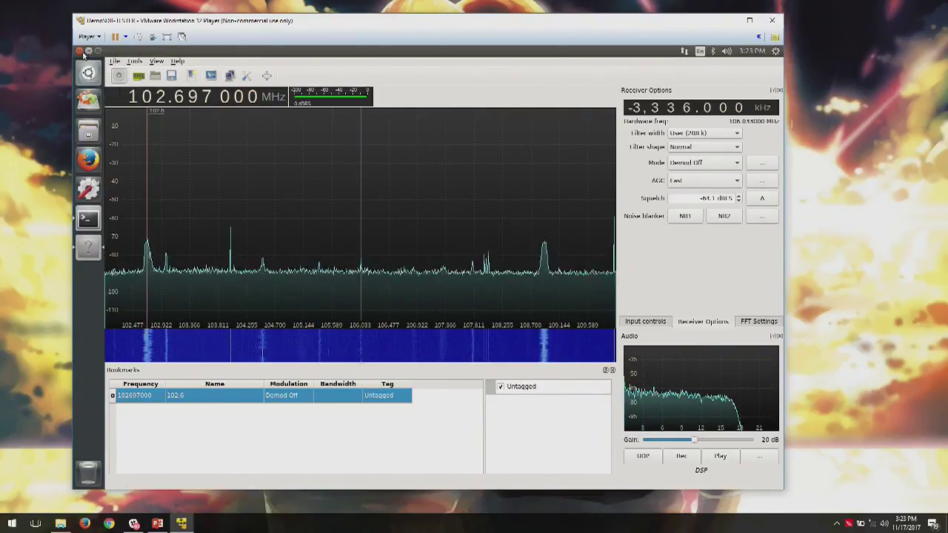
click(80, 51)
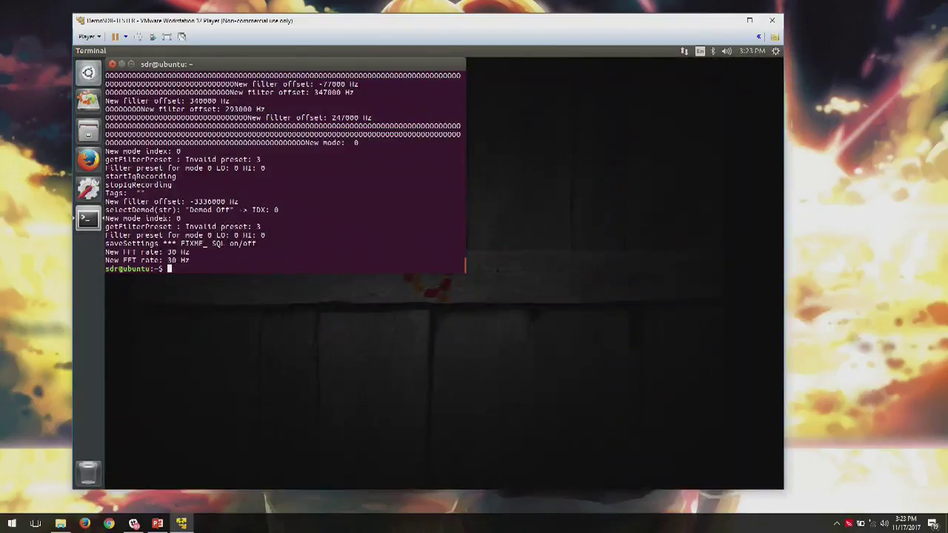
click(157, 524)
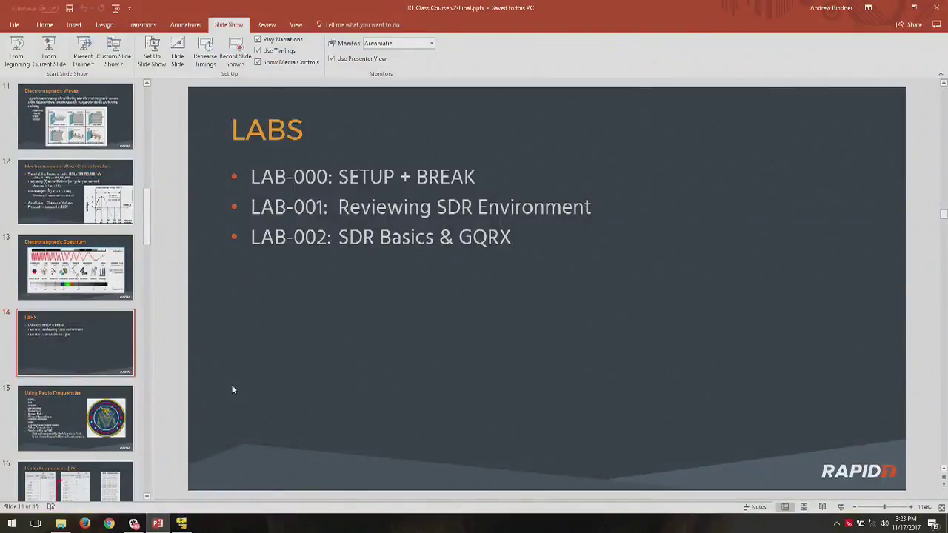
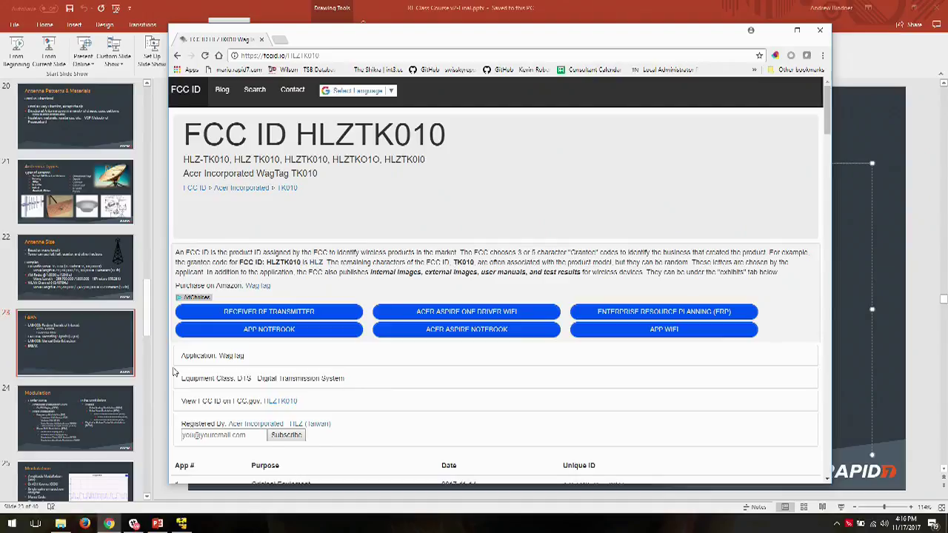
In a new tab, search Google for 'acer wagtag'
click(279, 40)
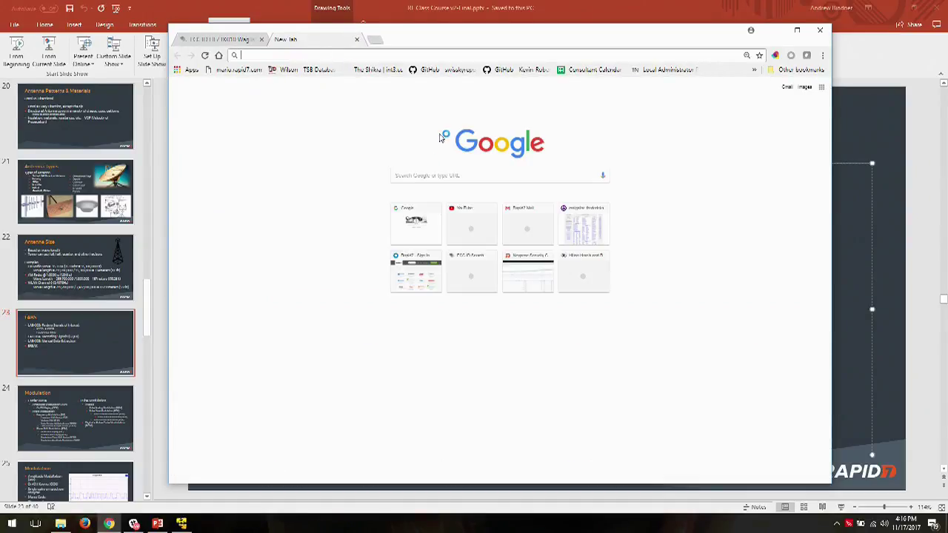
click(409, 177)
text(acer)
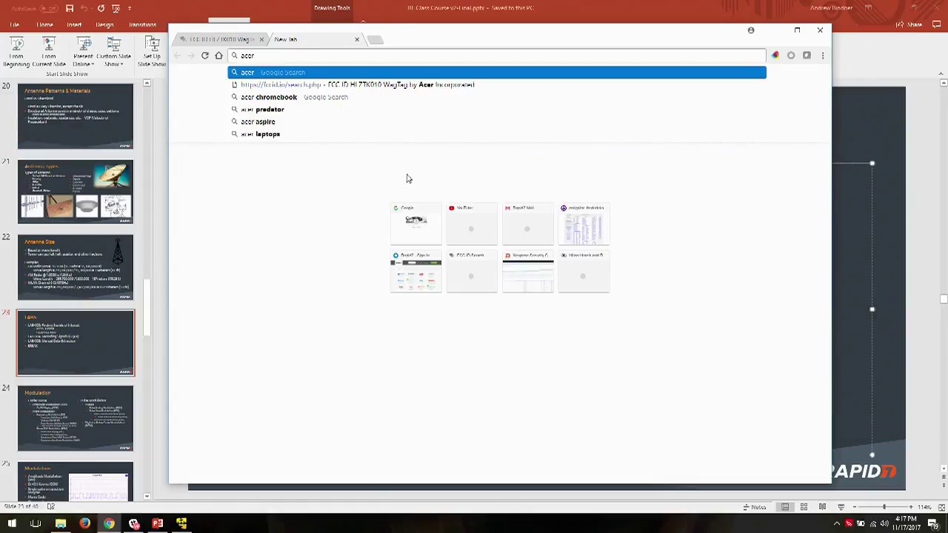
text( wag)
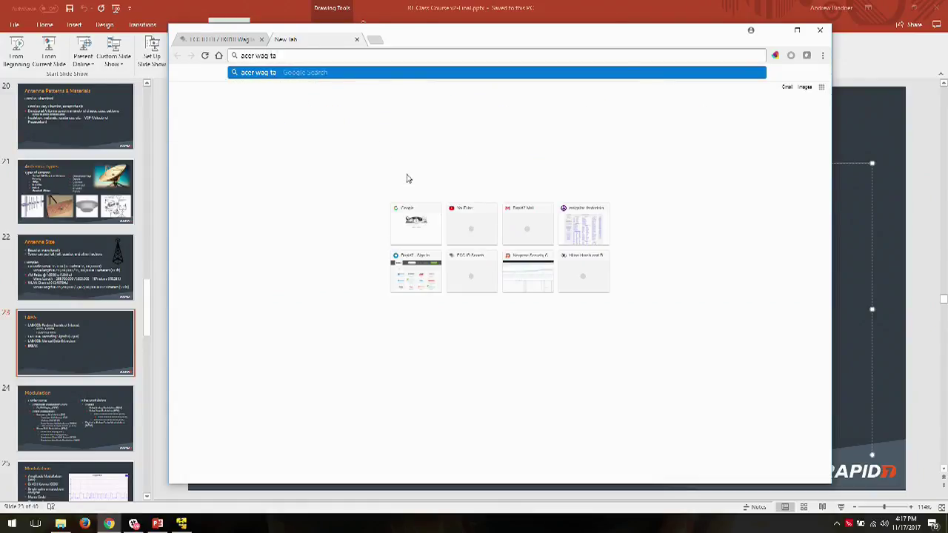
text(tag)
key(Return)
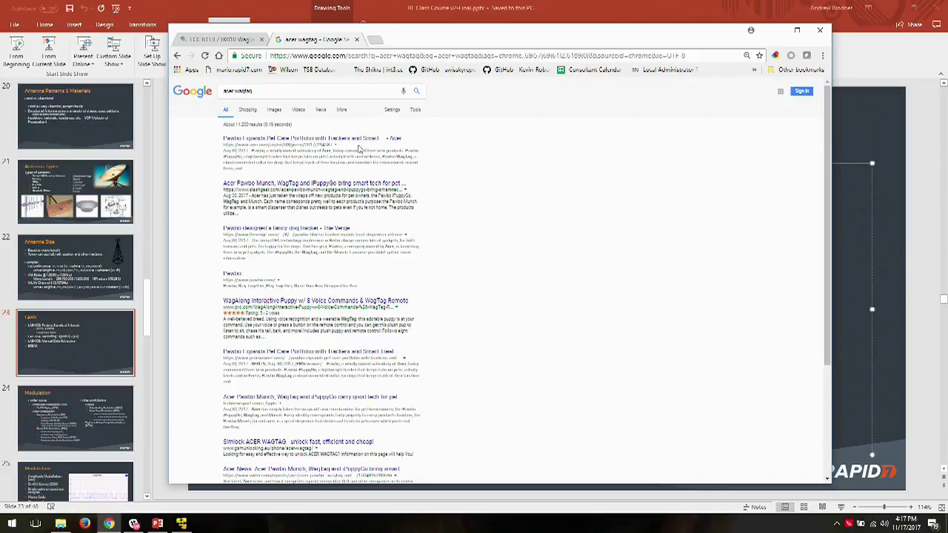
Open Acer's press release on the Pawbo pet trackers and treat dispenser and read down it
click(287, 140)
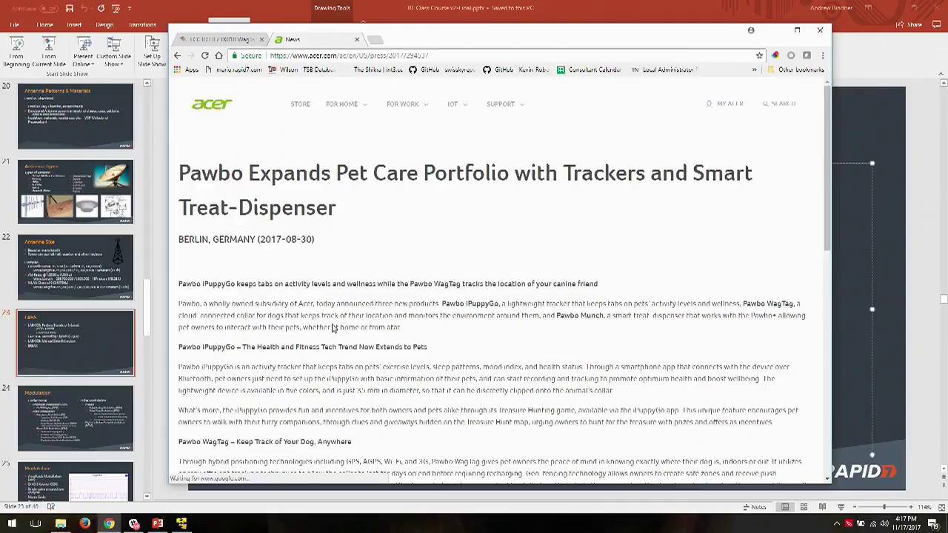
scroll(333, 328, down, 3)
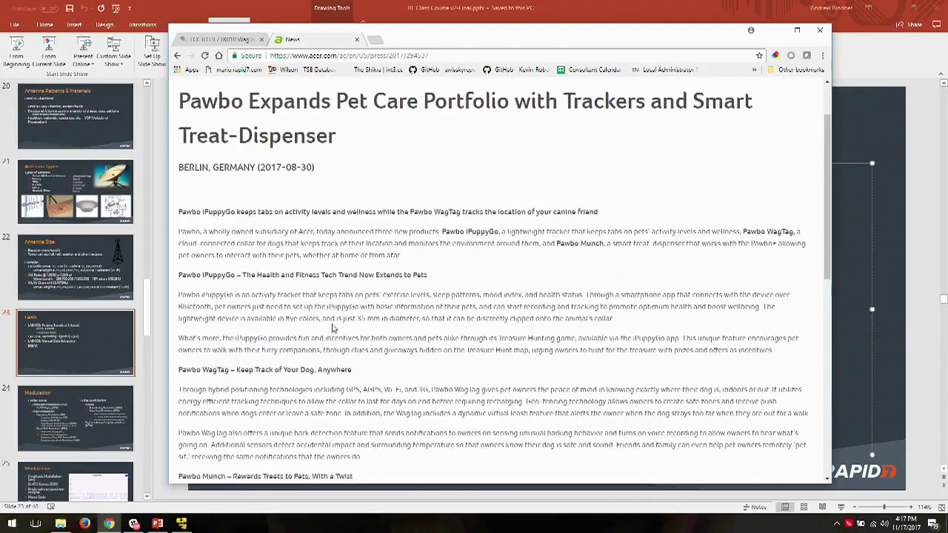
scroll(333, 328, down, 5)
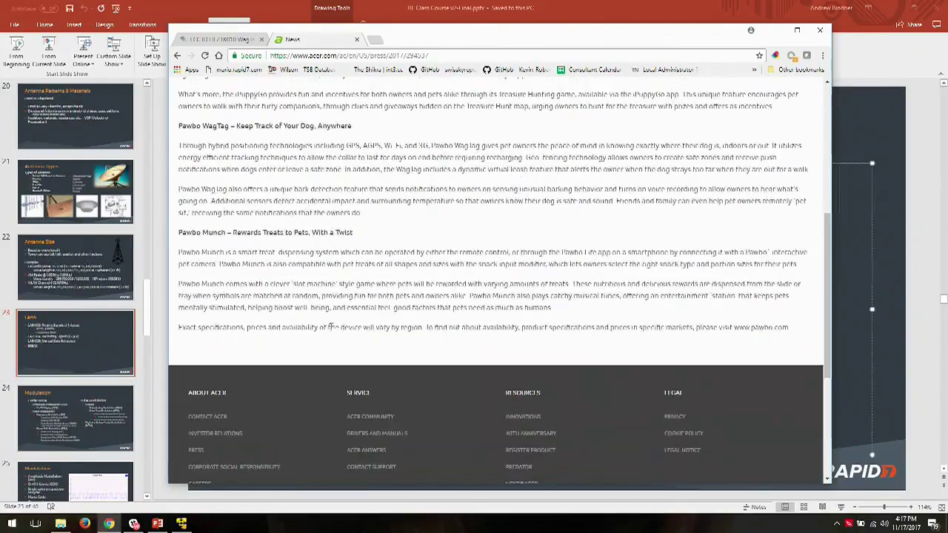
Return to the FCC ID HLZTK010 listing and scroll past Operating Frequencies to the Available Exhibits
click(214, 38)
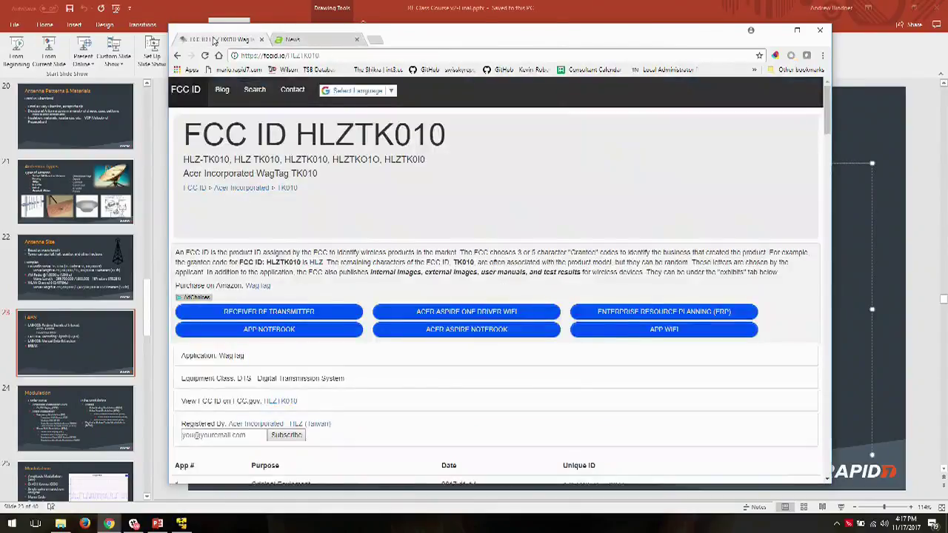
scroll(220, 330, down, 8)
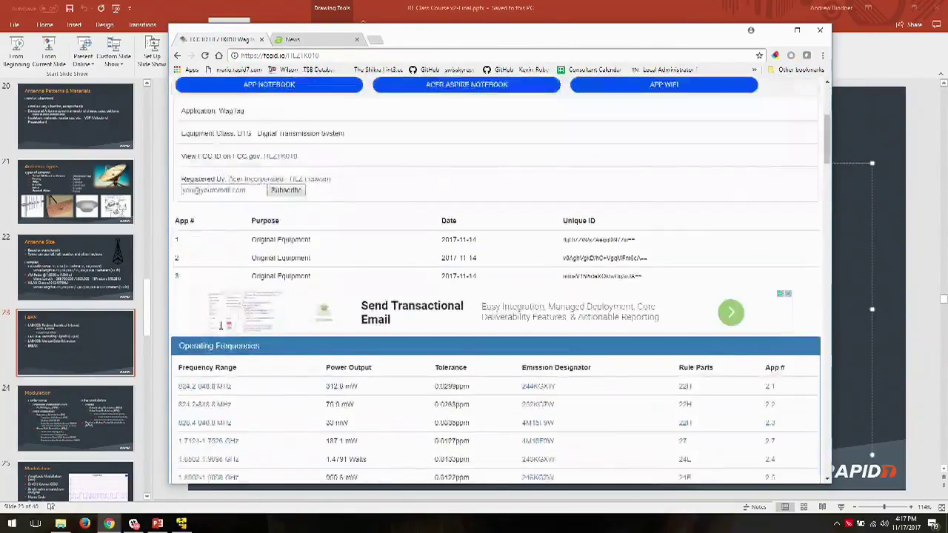
scroll(221, 330, down, 2)
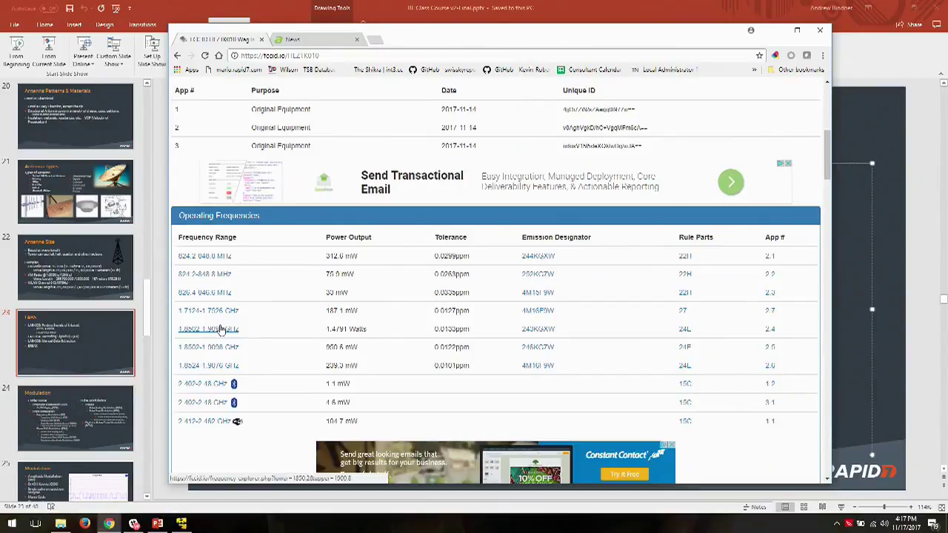
scroll(221, 330, down, 1)
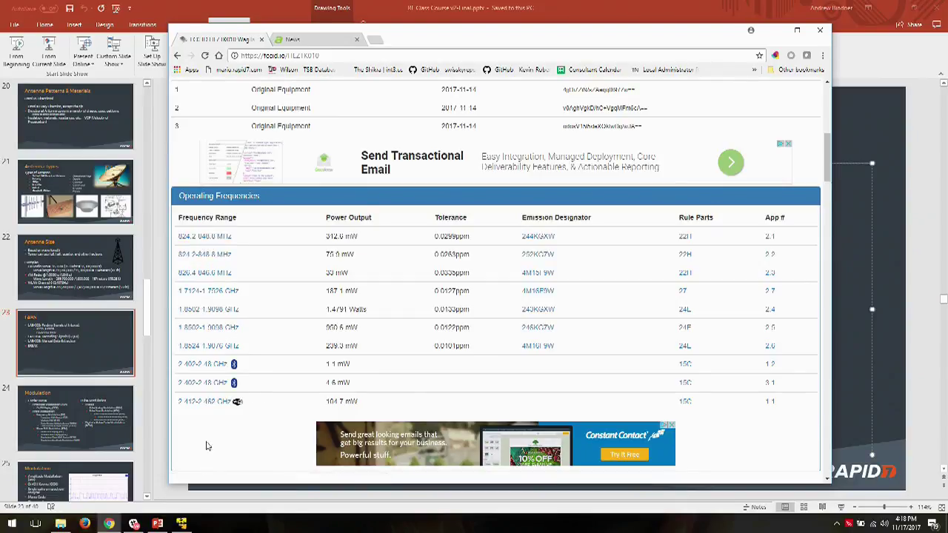
scroll(208, 446, down, 6)
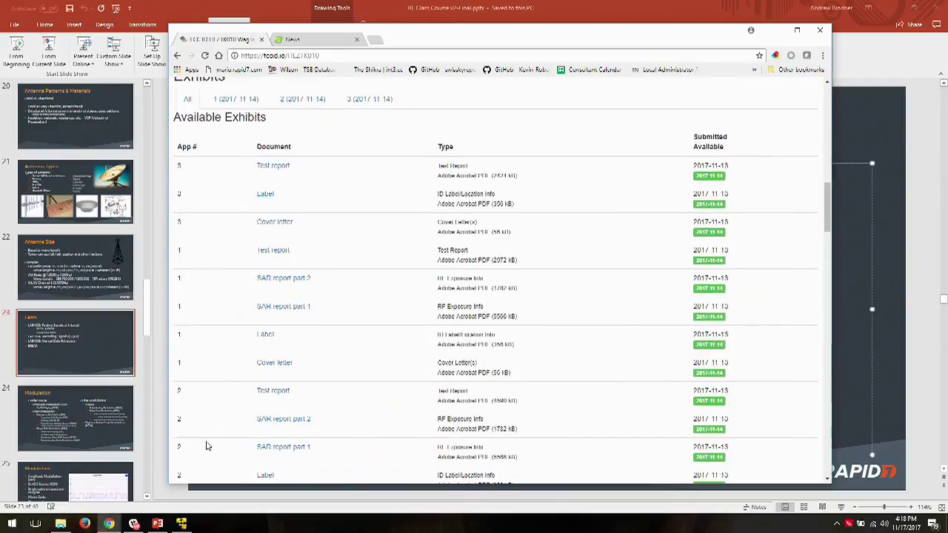
scroll(207, 444, down, 2)
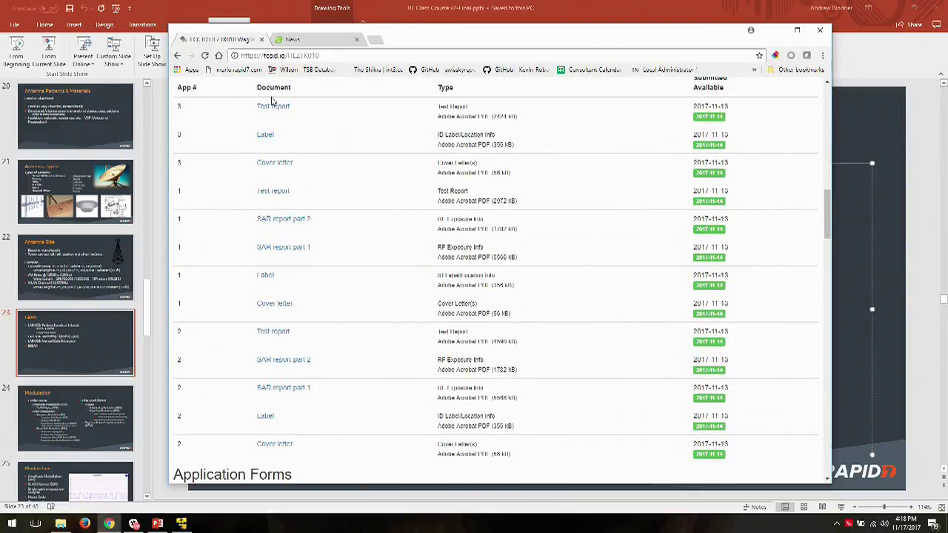
Open the first Test Report exhibit, FR780201A, and scroll through its opening pages
click(272, 107)
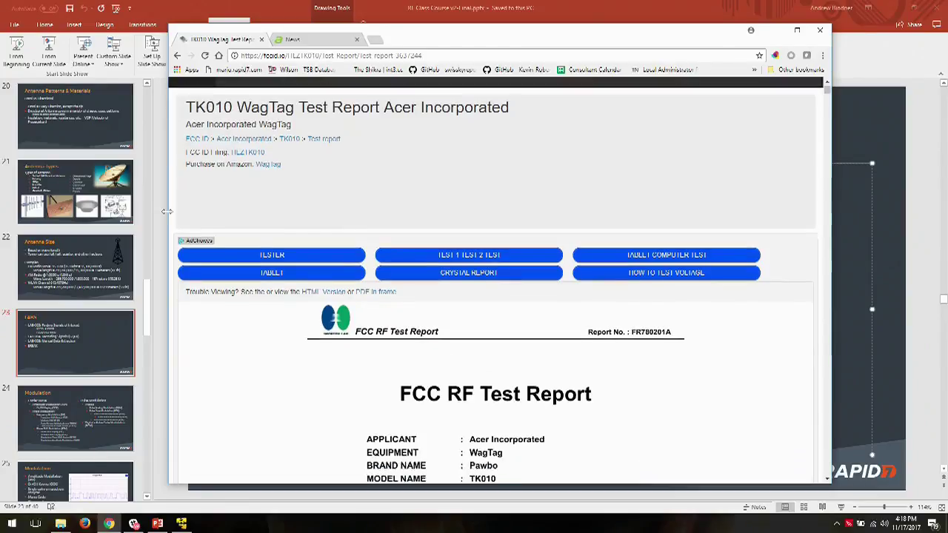
scroll(167, 212, down, 5)
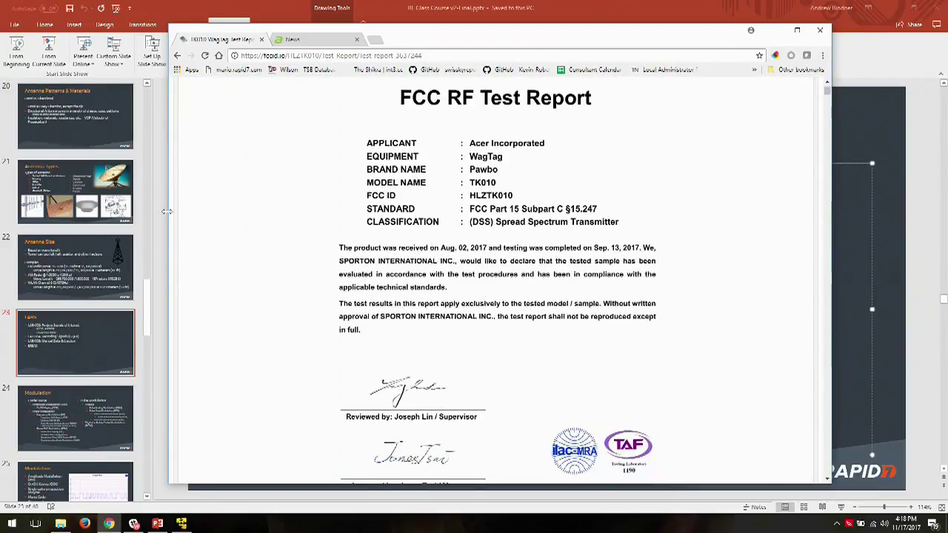
scroll(167, 211, down, 2)
scroll(168, 212, up, 1)
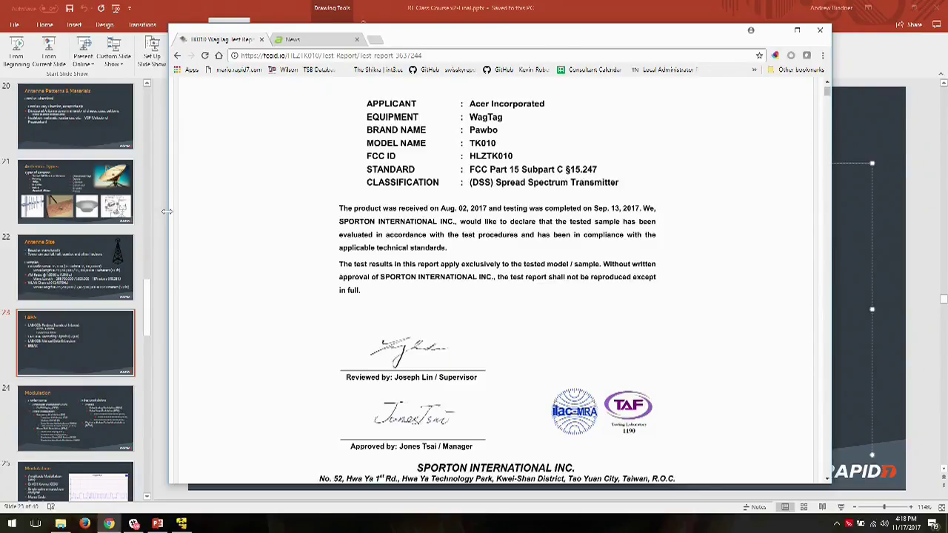
scroll(167, 212, down, 1)
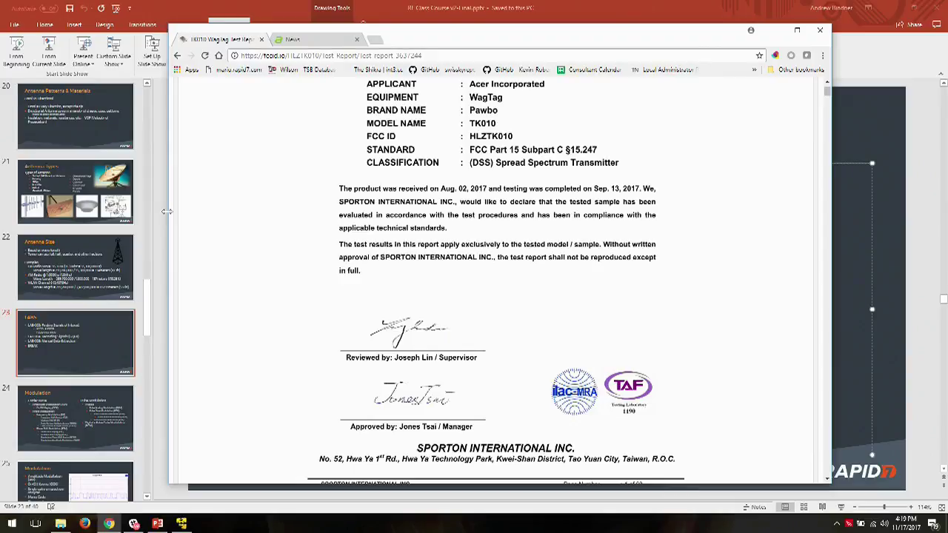
scroll(167, 212, down, 5)
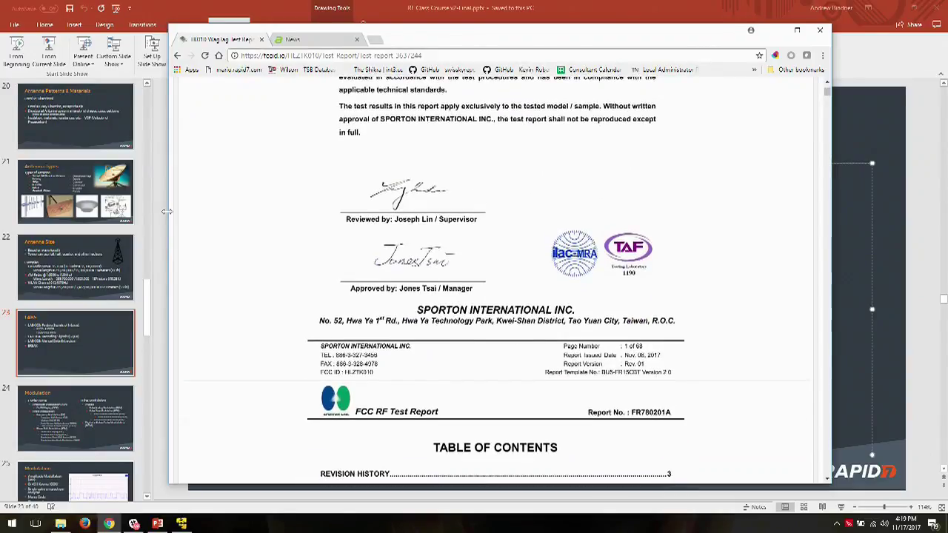
scroll(168, 211, down, 15)
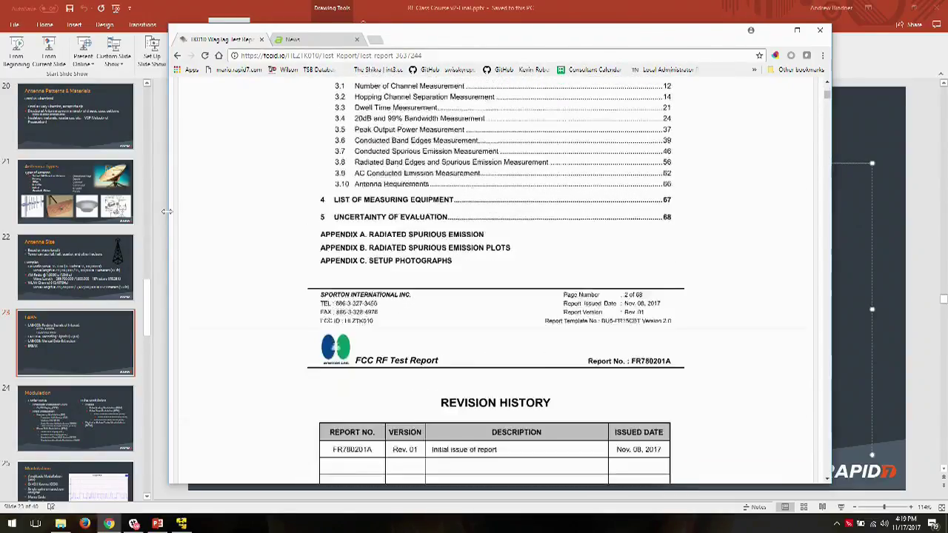
scroll(168, 212, down, 12)
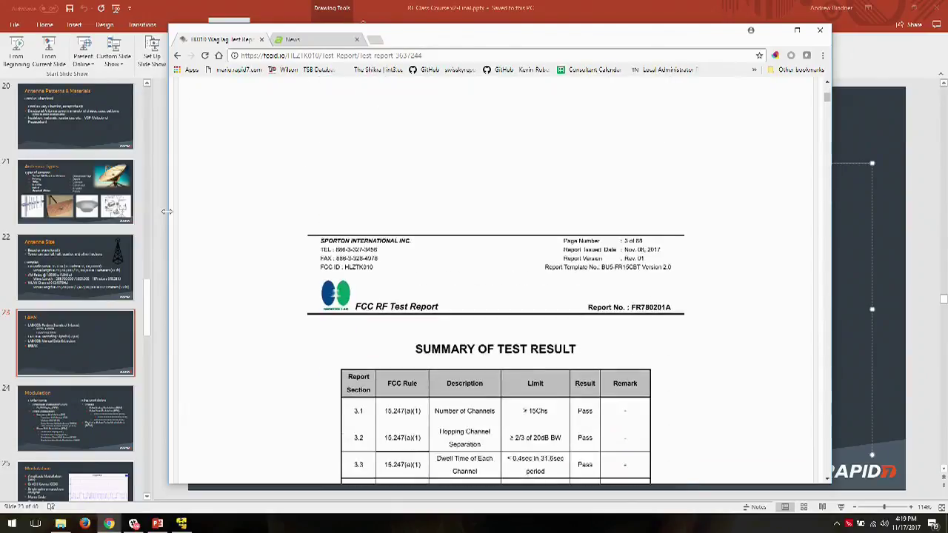
scroll(167, 212, down, 12)
scroll(167, 212, up, 3)
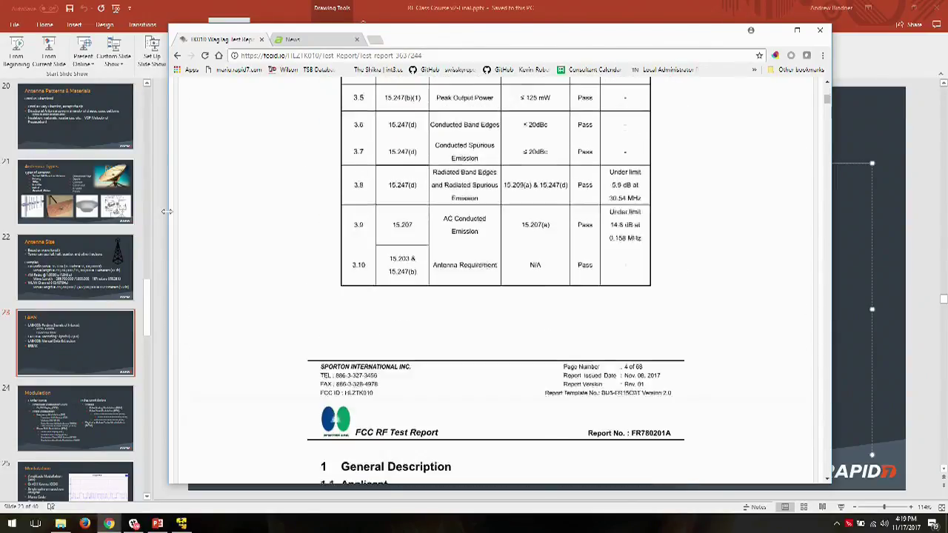
scroll(167, 212, up, 4)
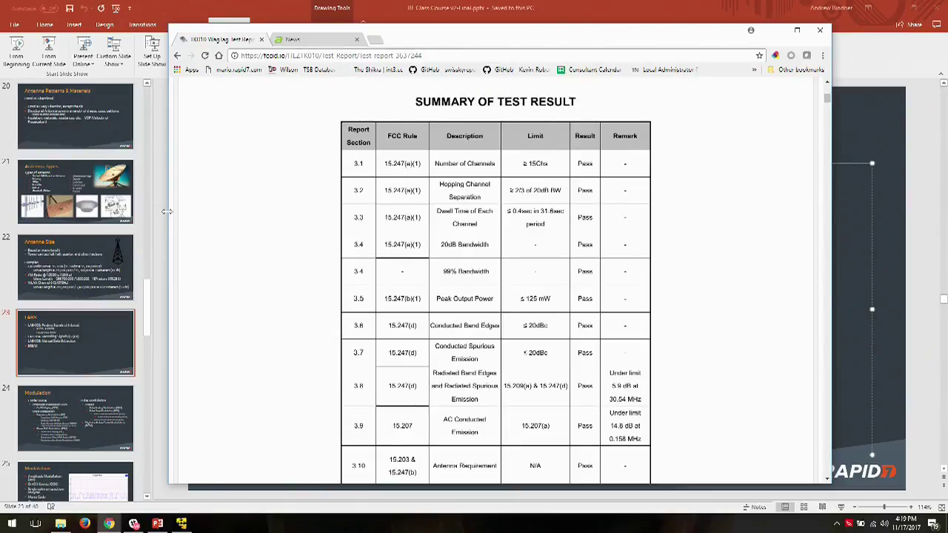
Scroll past the hopping frequency results to the Channel 39–40 Channel Separation Plot
scroll(167, 212, down, 7)
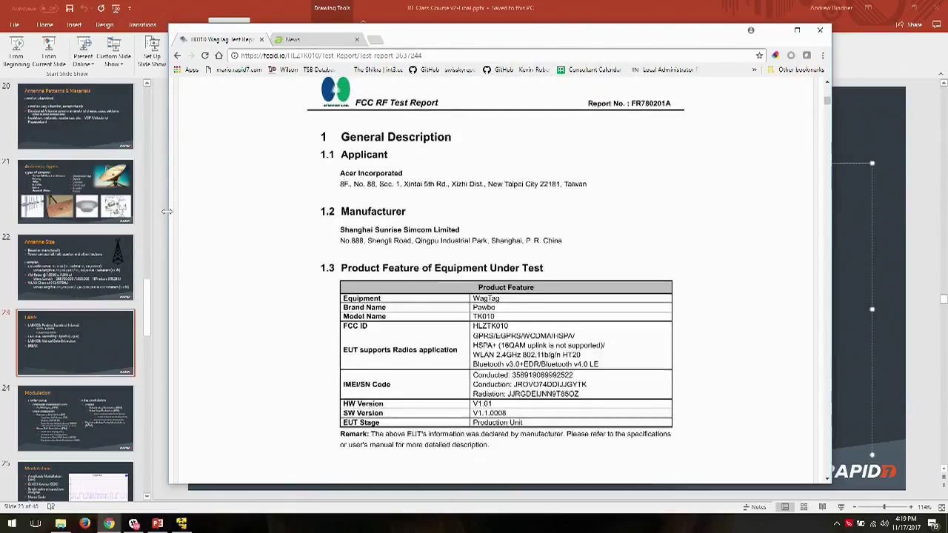
scroll(167, 211, down, 6)
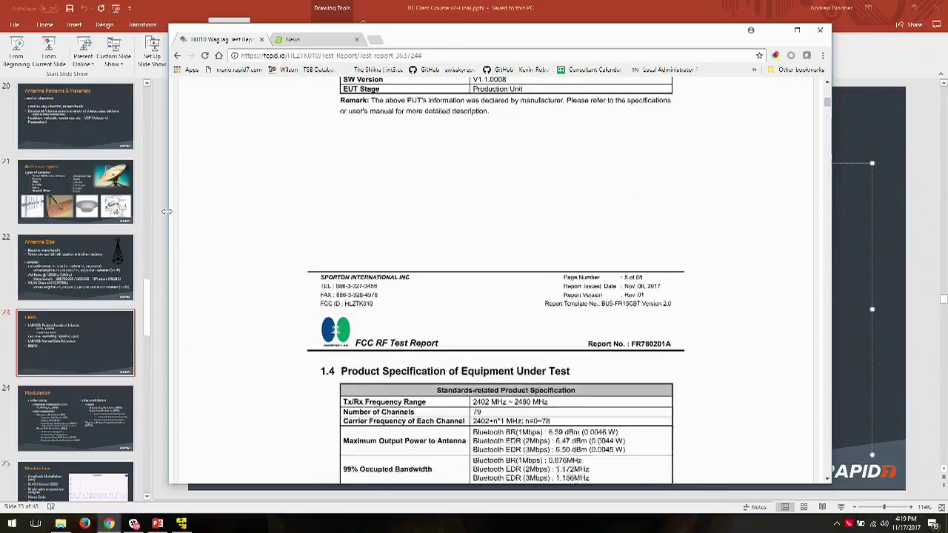
scroll(167, 212, down, 15)
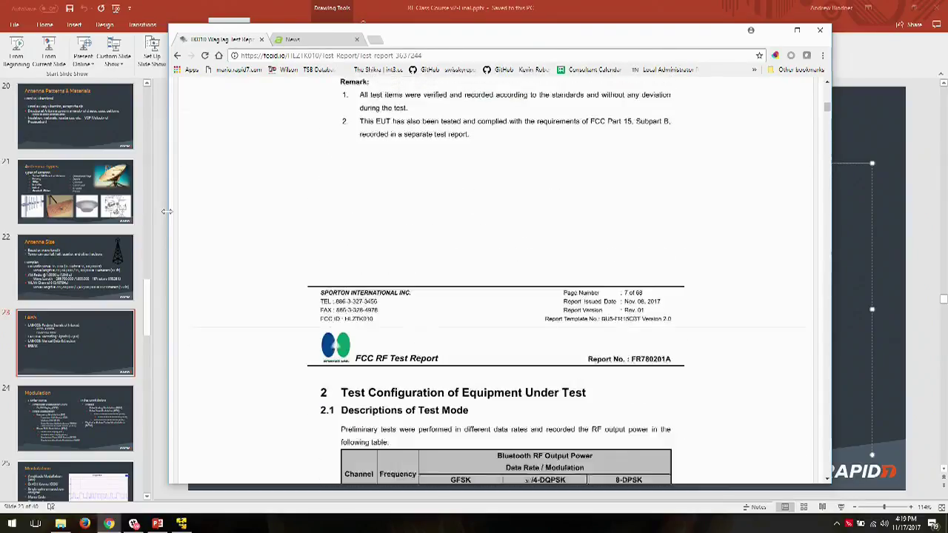
scroll(168, 212, down, 14)
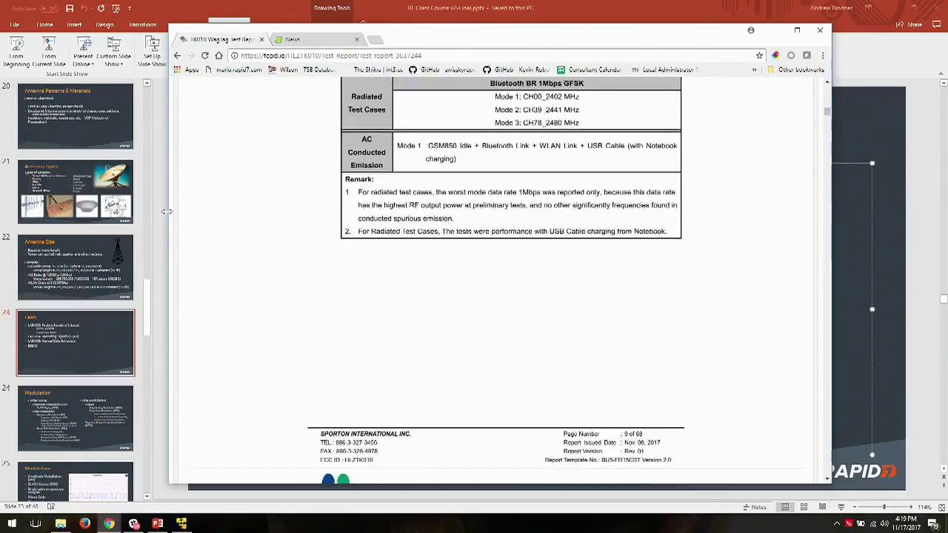
scroll(167, 212, down, 7)
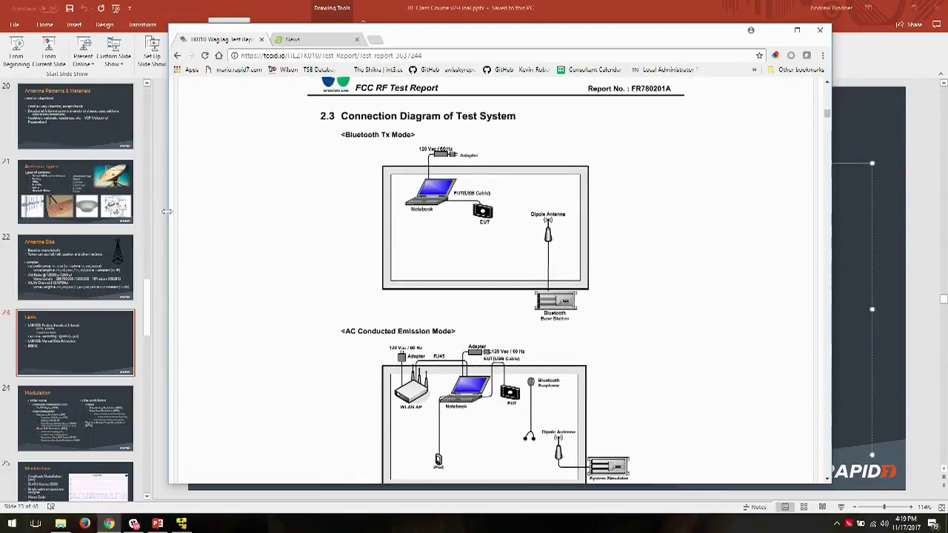
scroll(167, 212, up, 3)
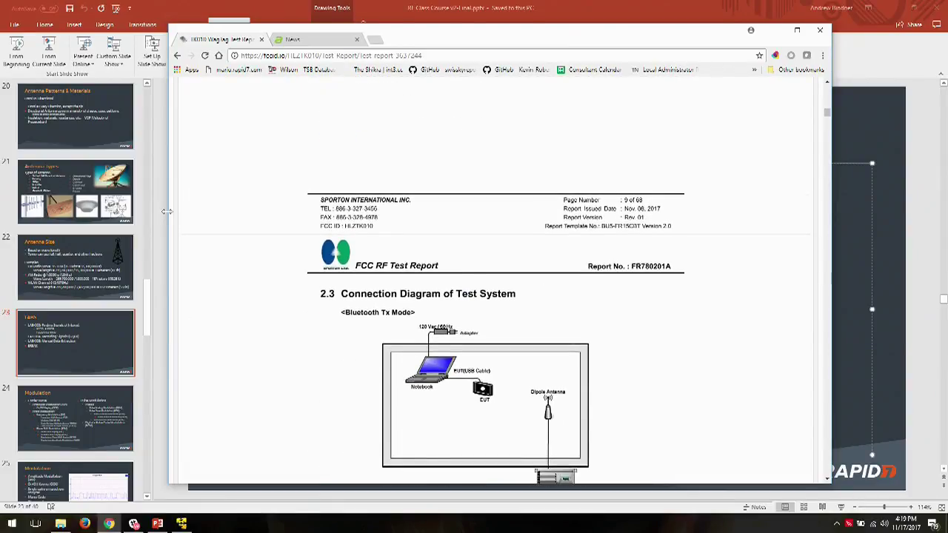
scroll(167, 212, up, 5)
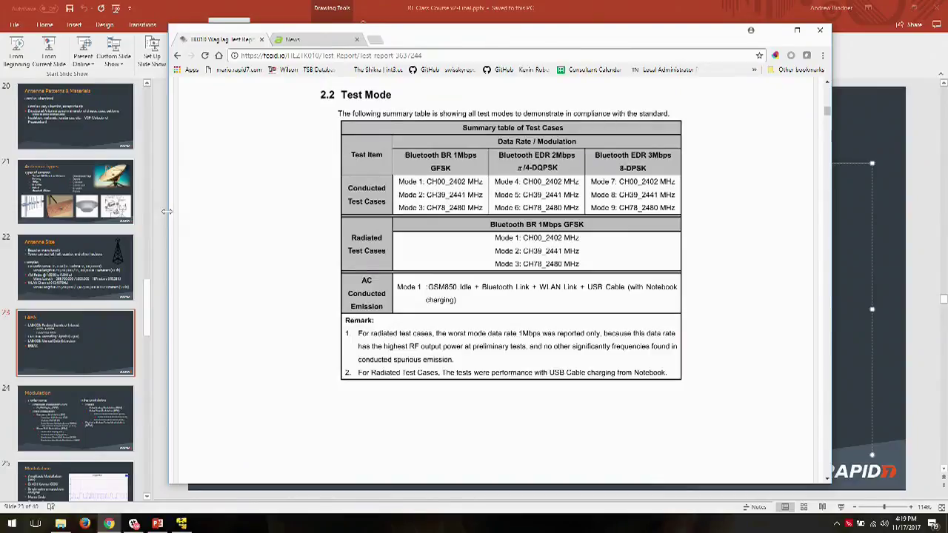
scroll(167, 212, down, 1)
scroll(168, 212, up, 1)
scroll(168, 212, down, 1)
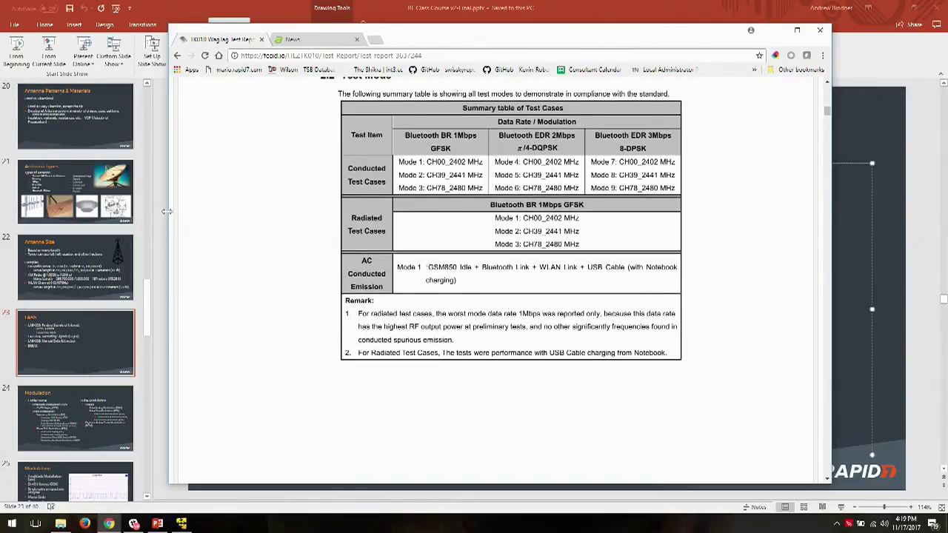
scroll(168, 212, down, 10)
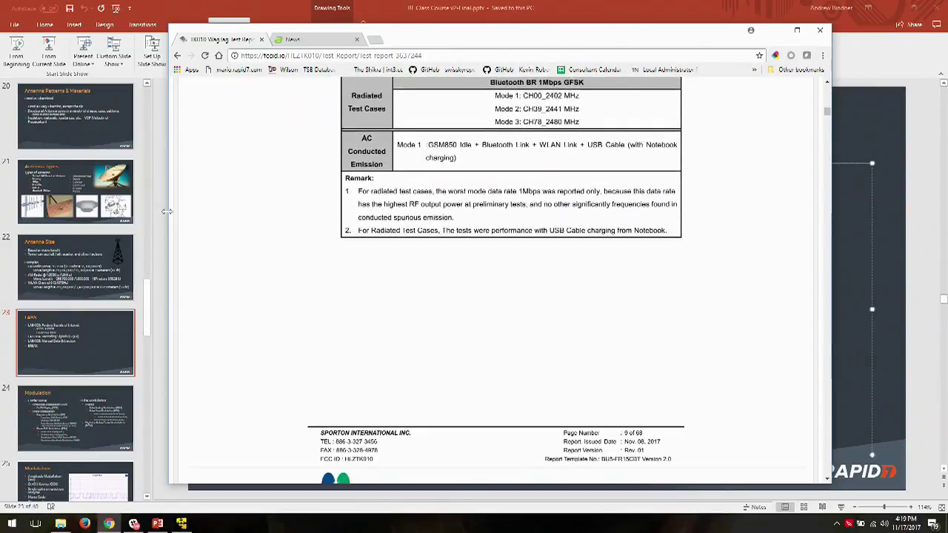
scroll(167, 212, down, 10)
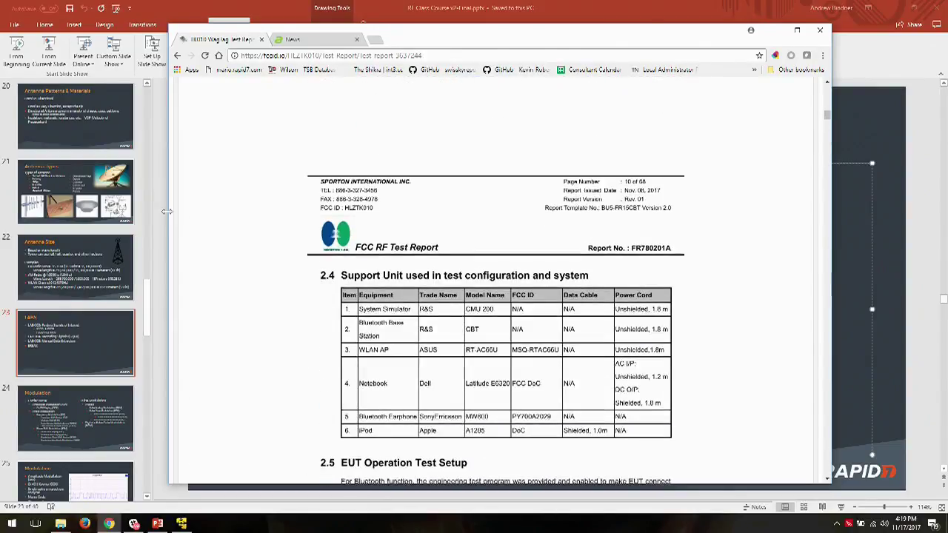
scroll(167, 212, down, 10)
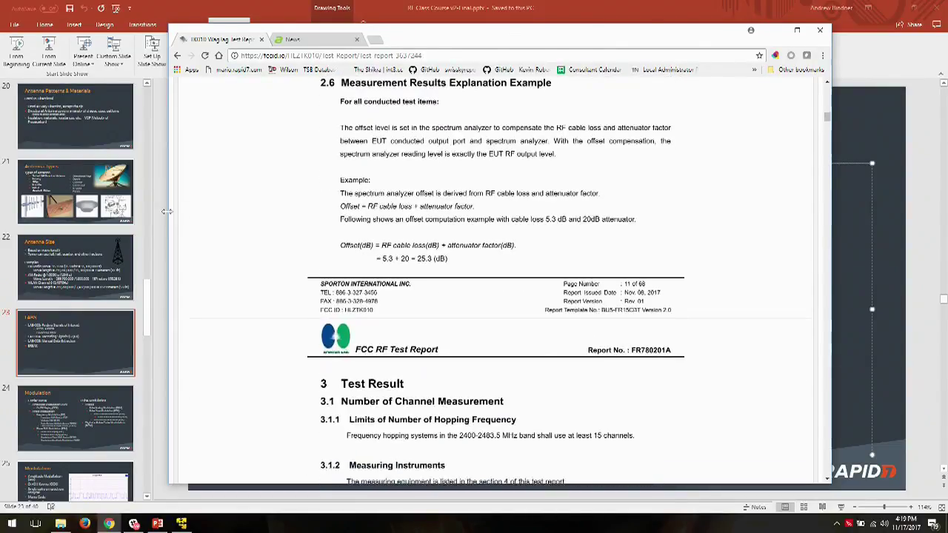
scroll(167, 212, down, 10)
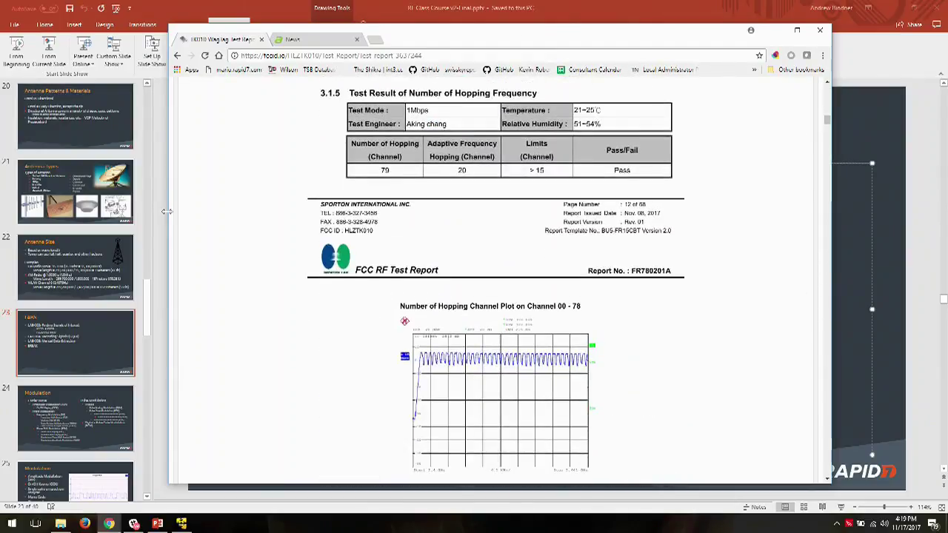
scroll(168, 212, down, 1)
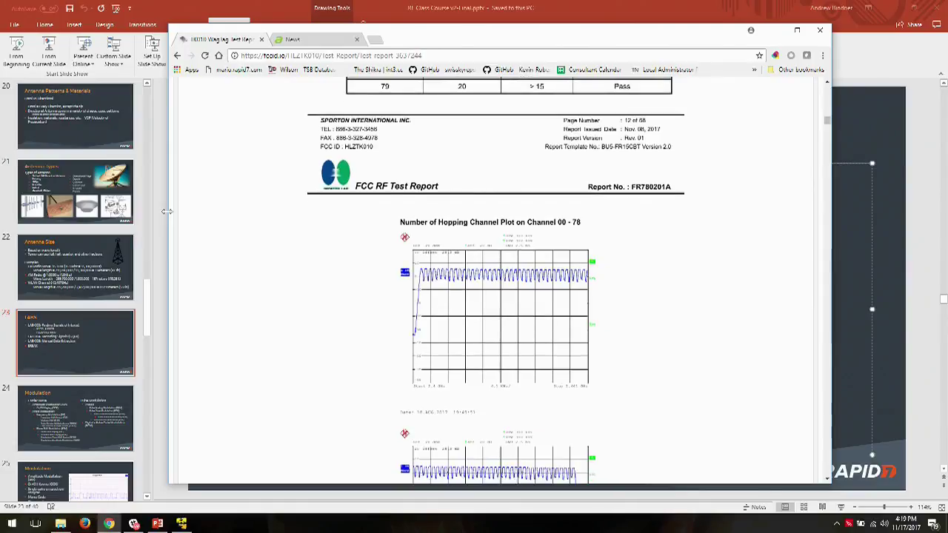
scroll(168, 212, down, 5)
scroll(167, 212, down, 5)
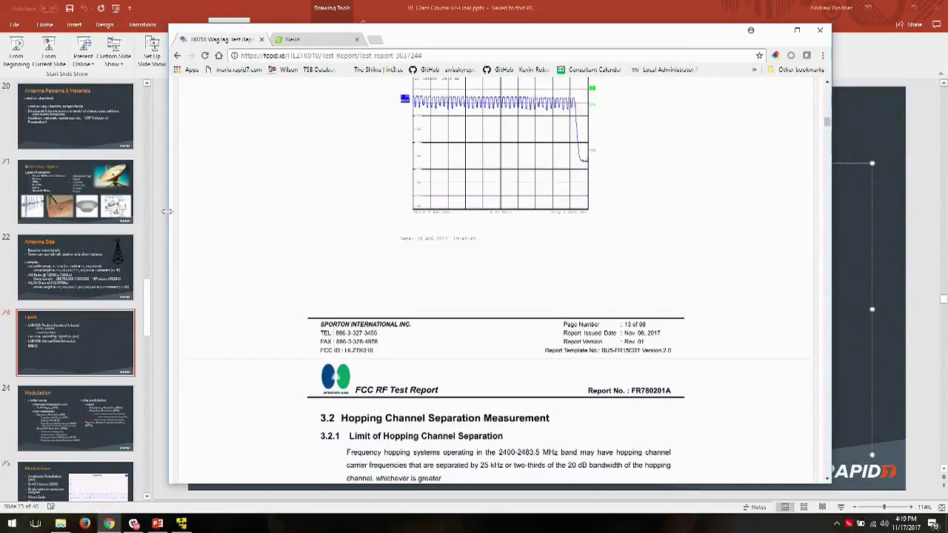
scroll(168, 212, down, 6)
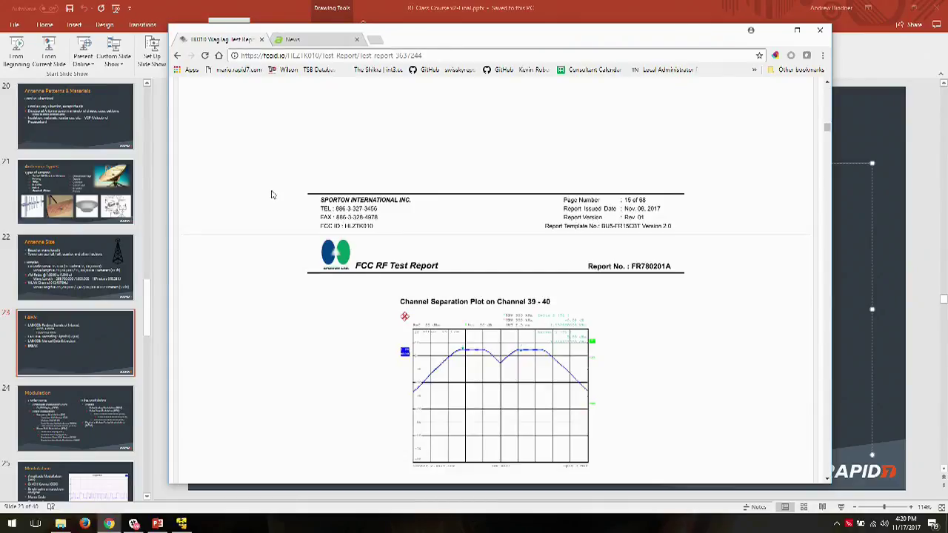
Close both Chrome tabs and highlight the LAB-004: Recording Signals (GQRX) line in PowerPoint
click(261, 40)
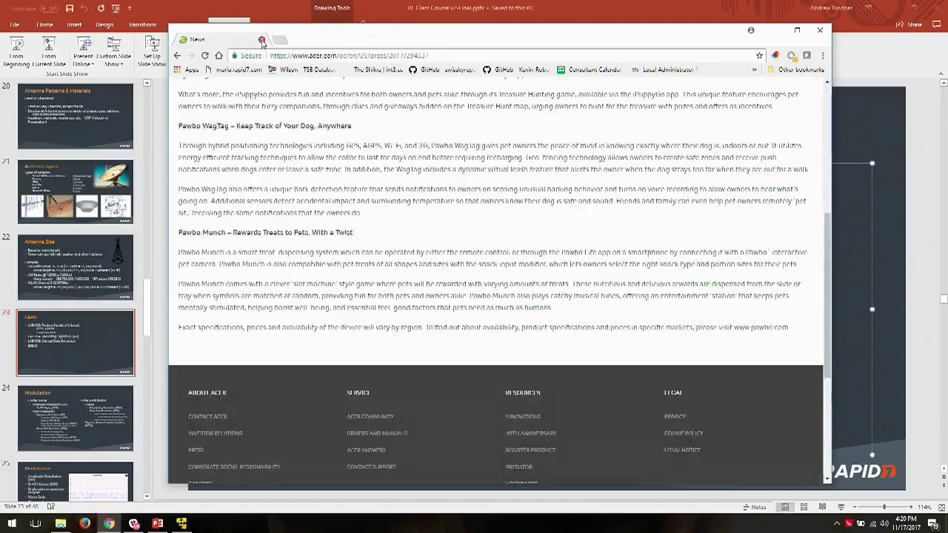
click(259, 39)
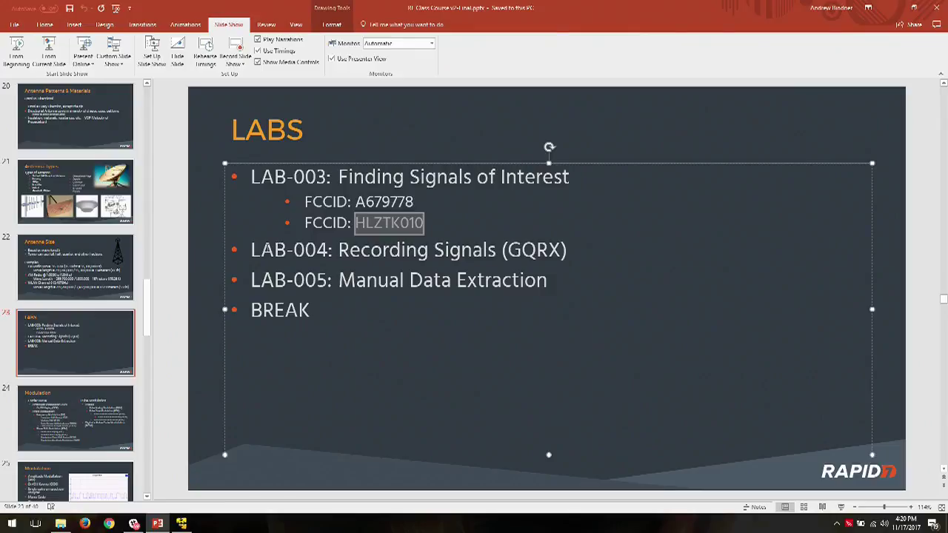
drag(252, 249, 617, 240)
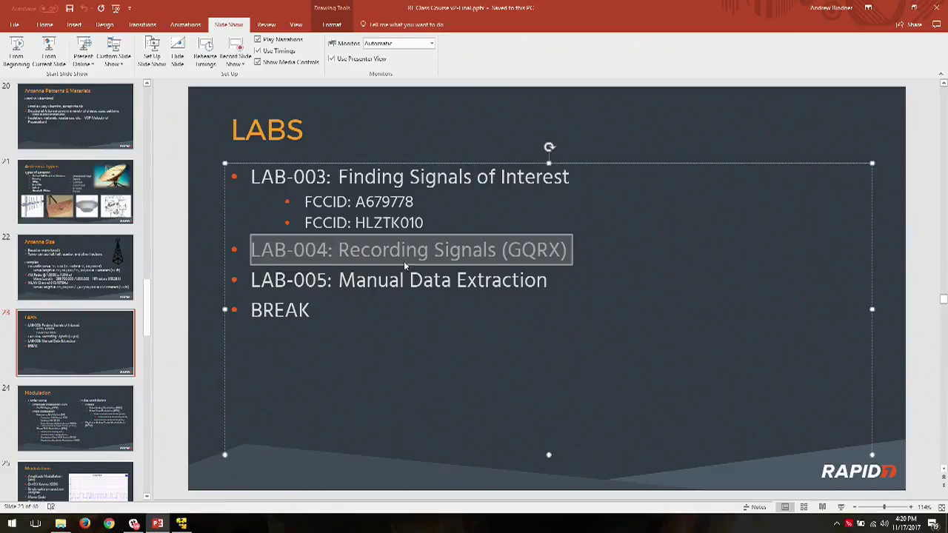
In the Ubuntu VM terminal, launch Gqrx as root with 'sudo gqrx'
click(181, 524)
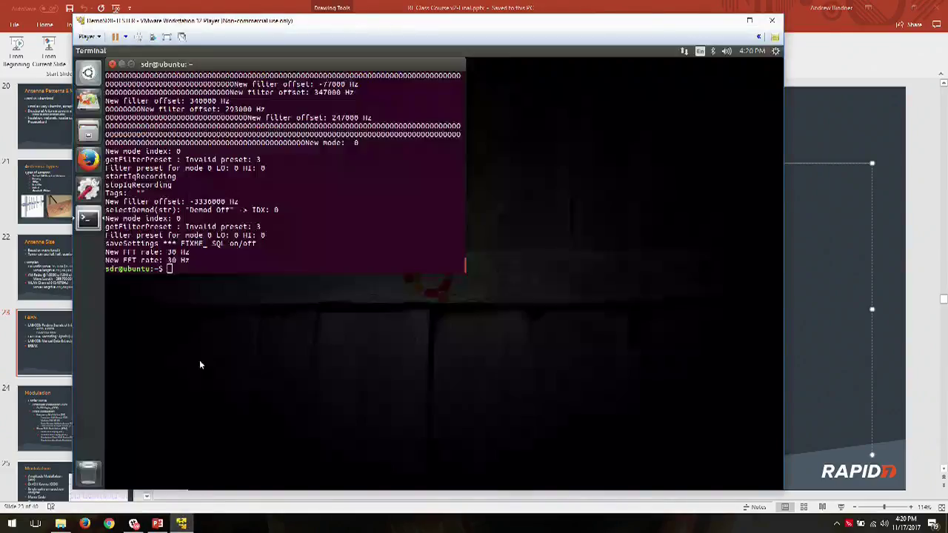
text(sudo gqrx)
key(Return)
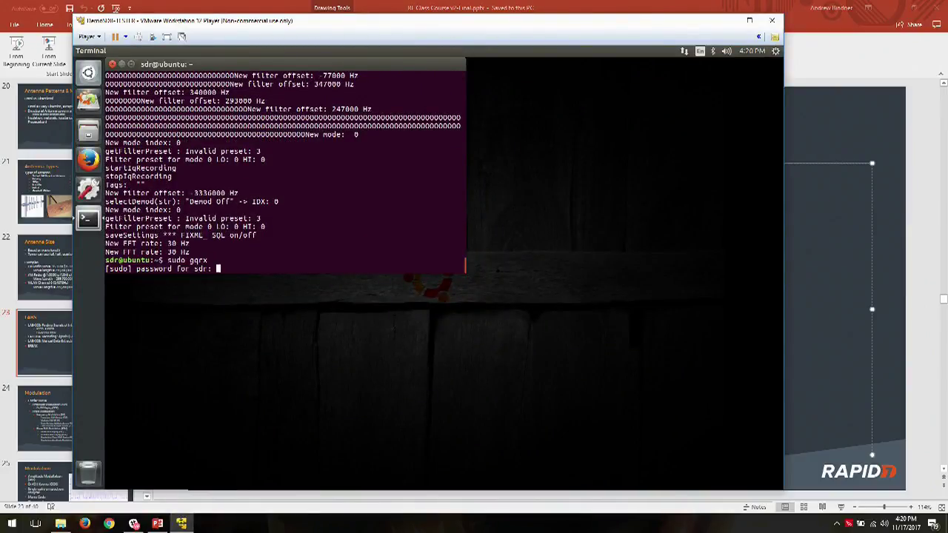
key(Return)
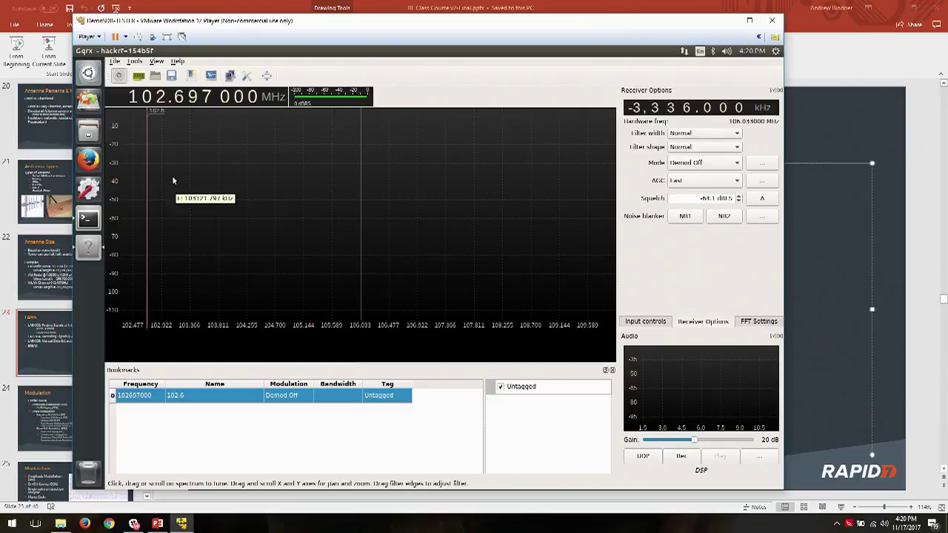
Quit Gqrx from the File menu and relaunch it with 'sudo gqrx'
click(114, 62)
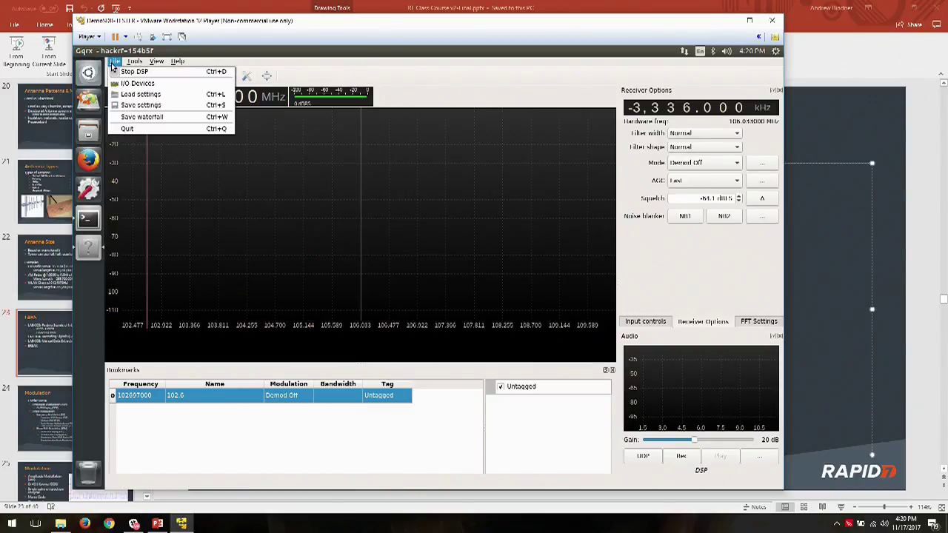
click(130, 131)
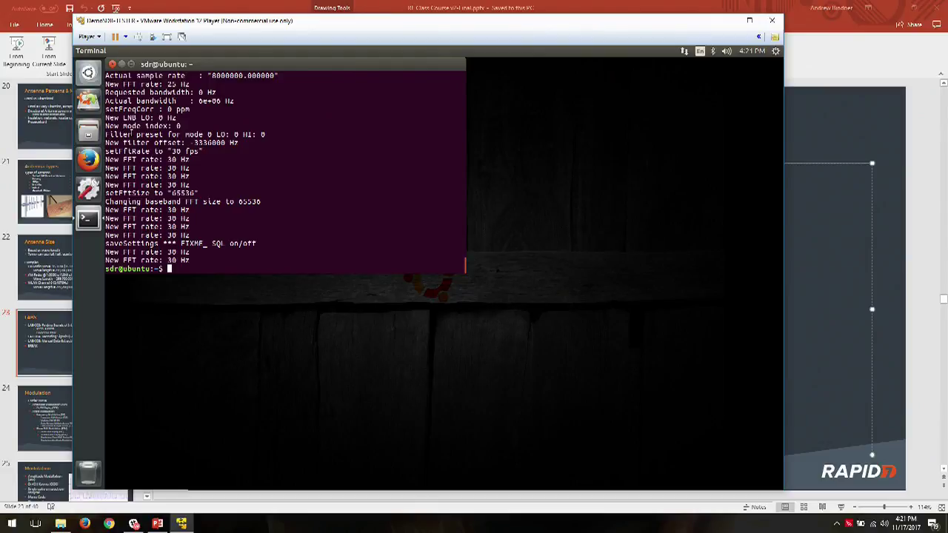
text(sudo gqrx)
key(Return)
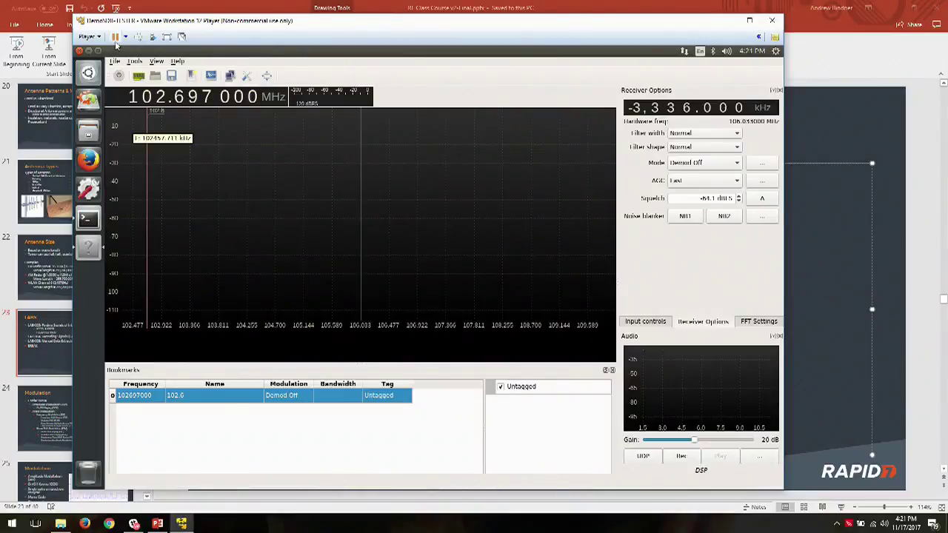
Start DSP, tune to the 102.743 MHz station peak, and raise audio gain to 61 dB
click(120, 77)
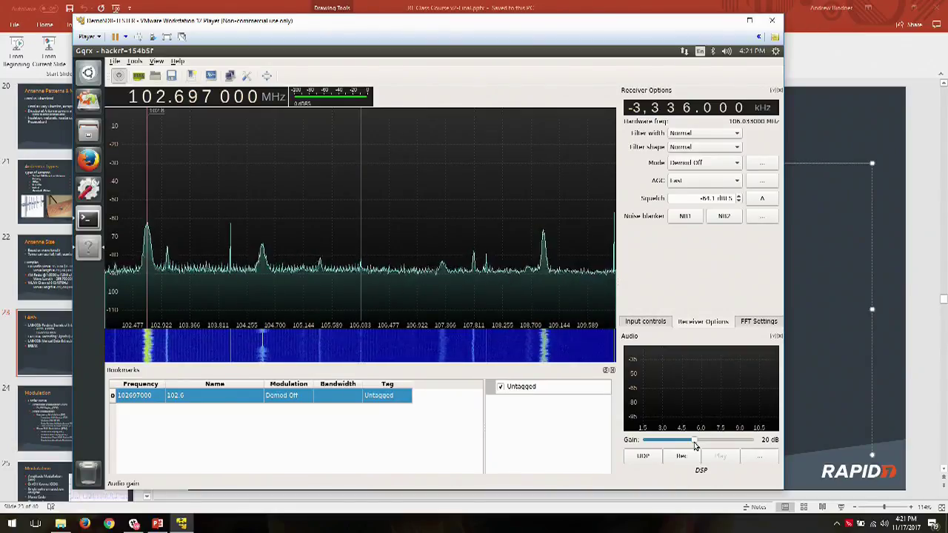
drag(695, 445, 673, 443)
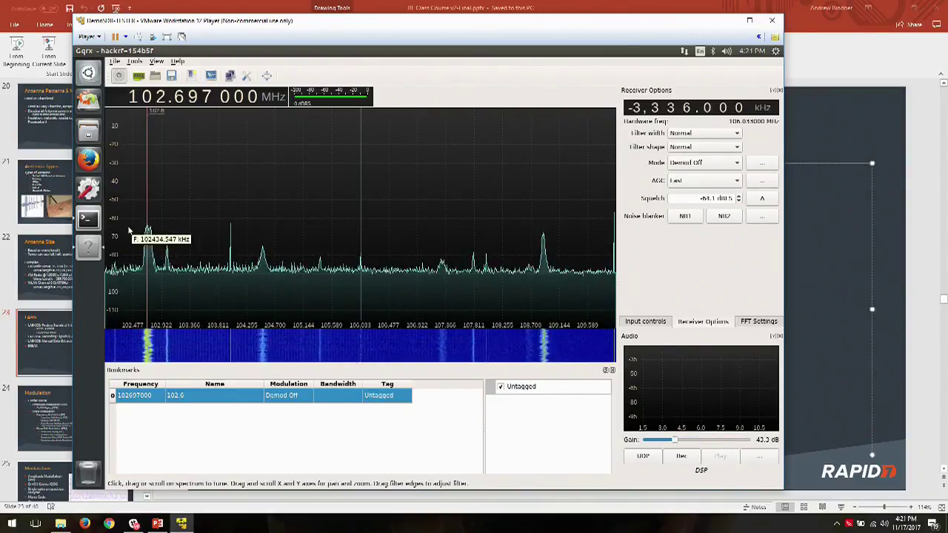
click(151, 260)
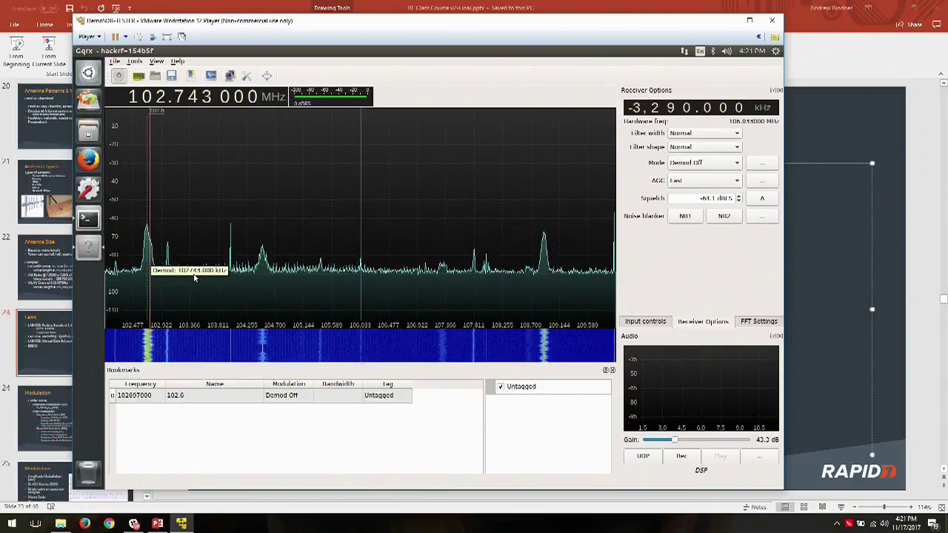
drag(674, 440, 661, 440)
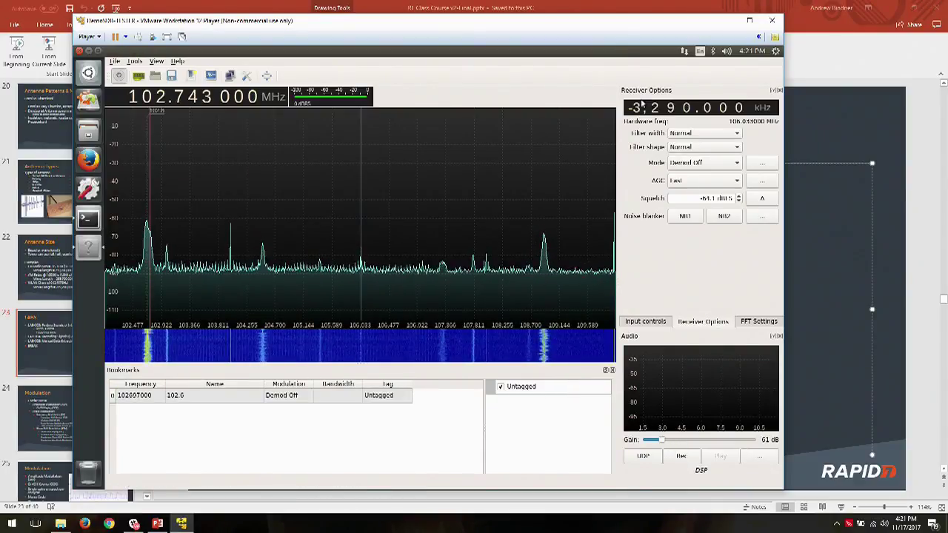
Set mode to WFM (stereo), squelch to -74.1 dBFS, gain to about 70.5 dB, then return to PowerPoint
click(688, 163)
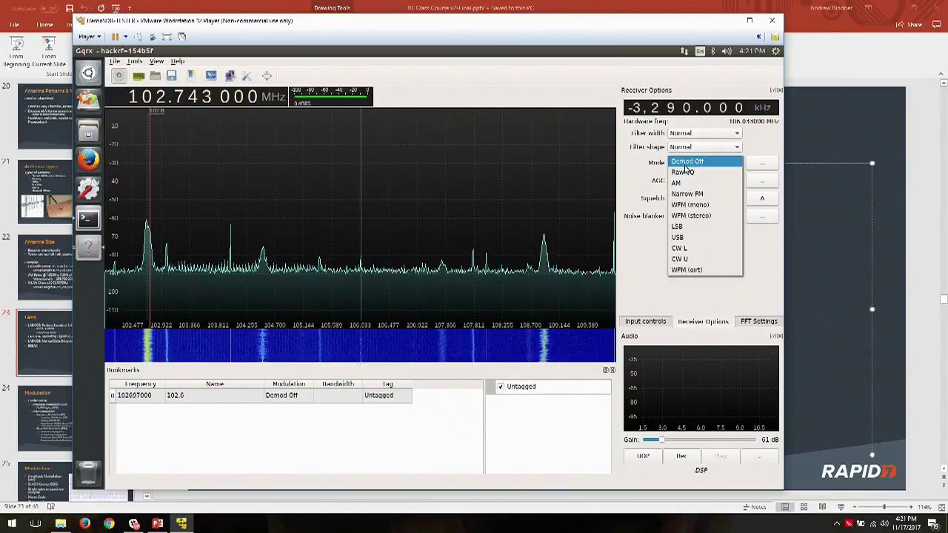
click(696, 216)
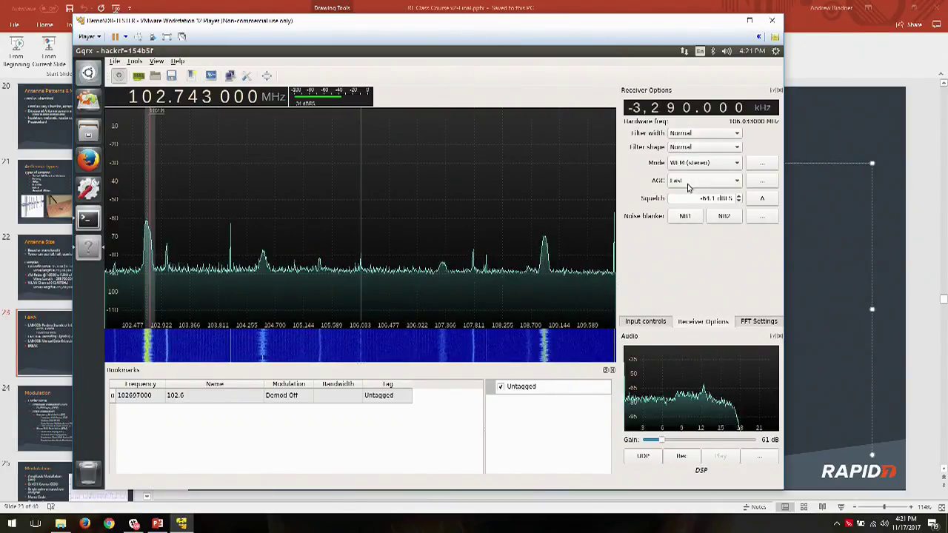
click(739, 197)
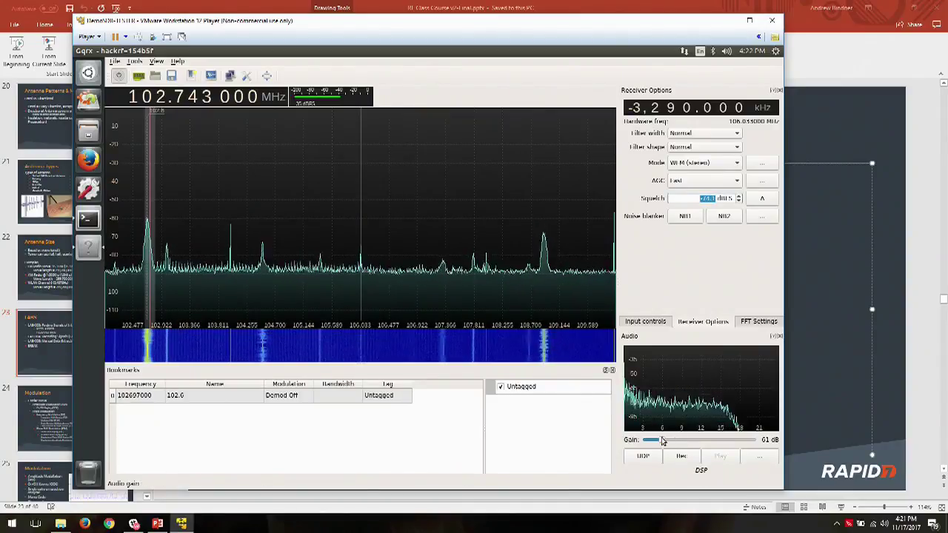
drag(661, 442, 705, 442)
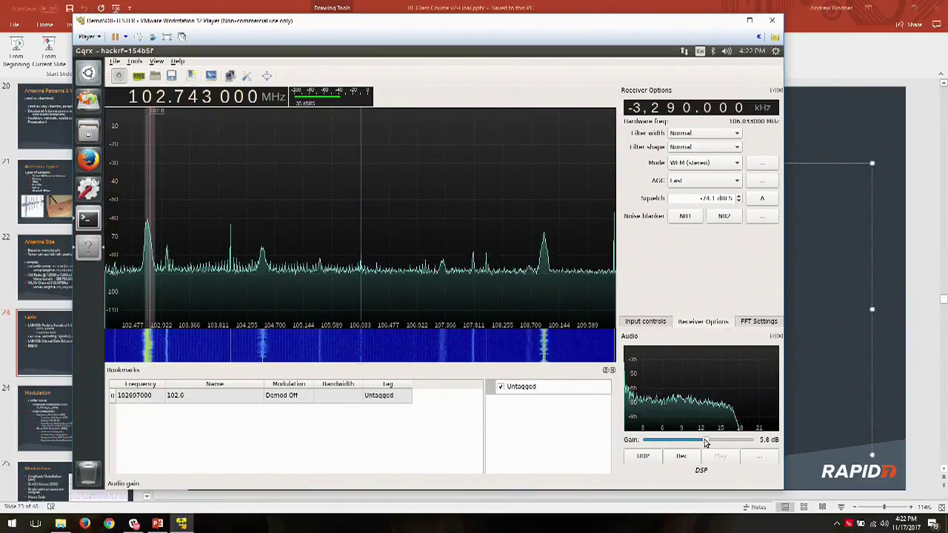
drag(705, 442, 652, 450)
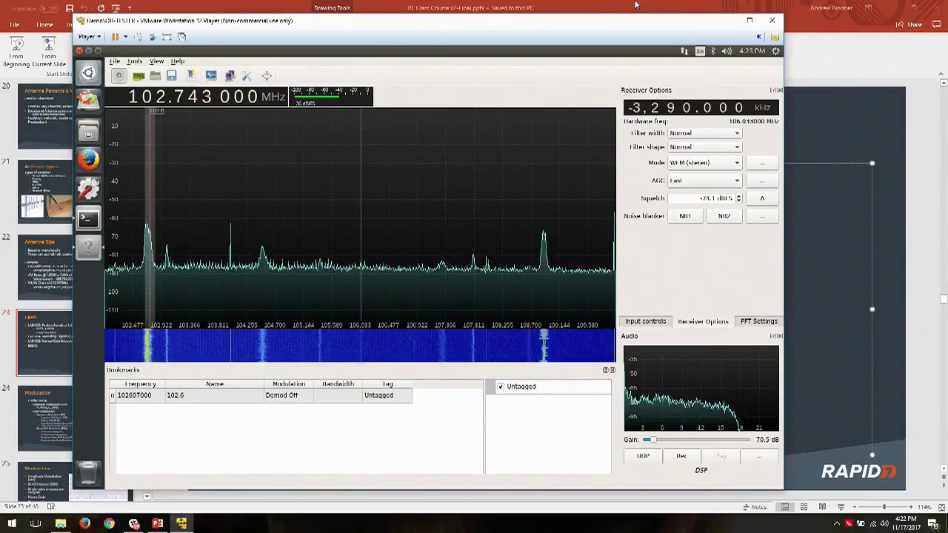
click(822, 284)
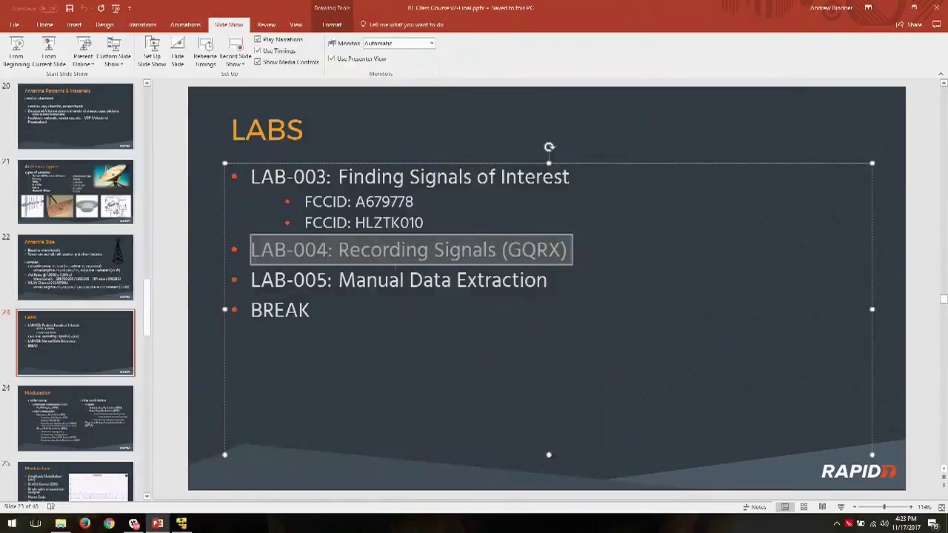
Highlight 'Manual Data Extraction', then the whole LAB-005 line on the LABS slide
drag(340, 279, 476, 276)
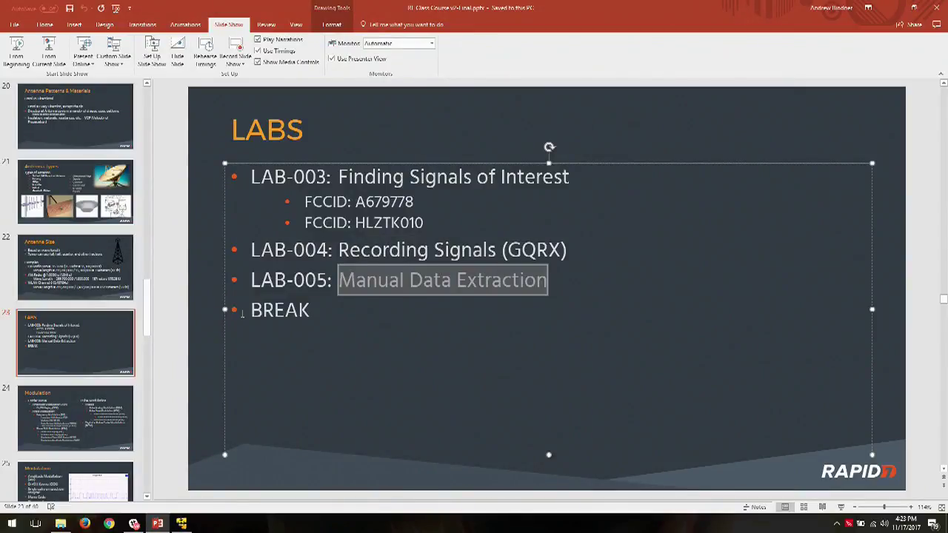
drag(252, 280, 486, 282)
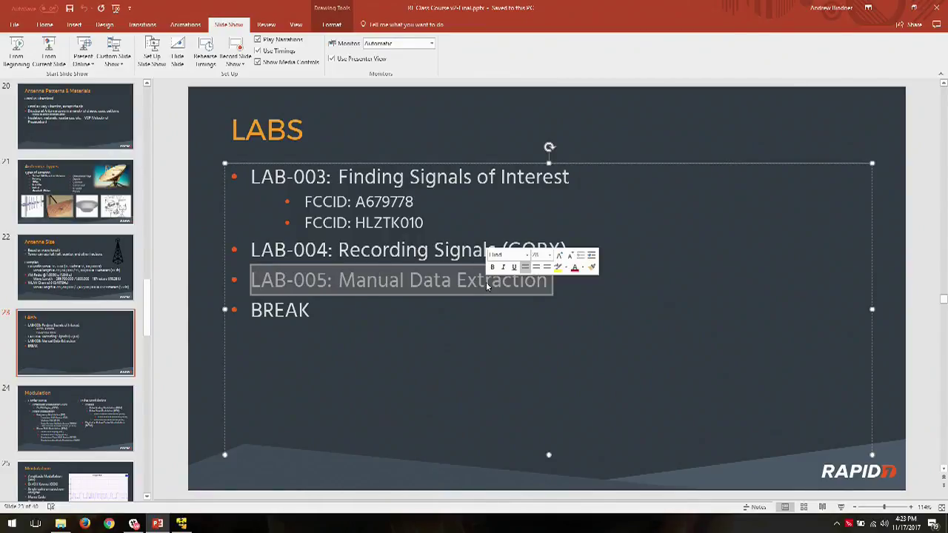
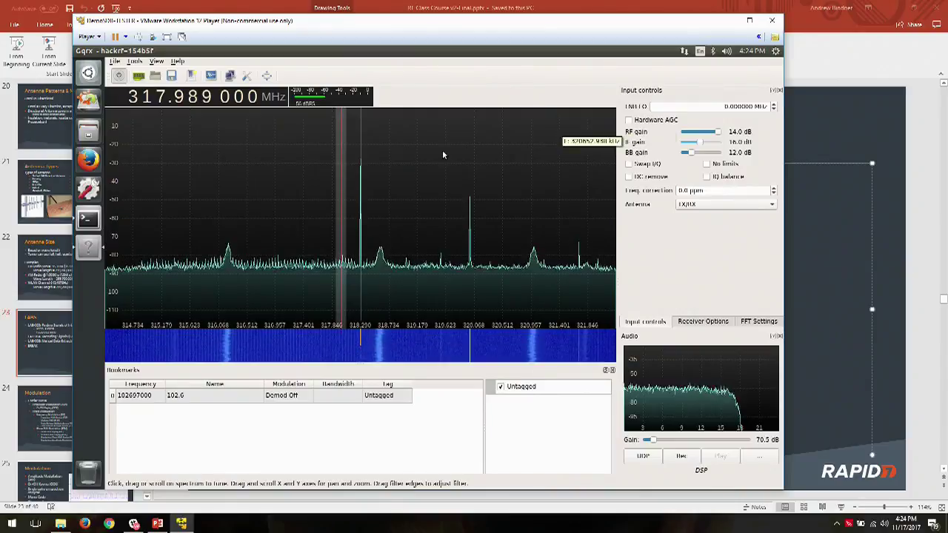
Tune near the 318.7 MHz signal, set a 250 kHz receiver offset, and enter 1500 as the frequency
click(383, 205)
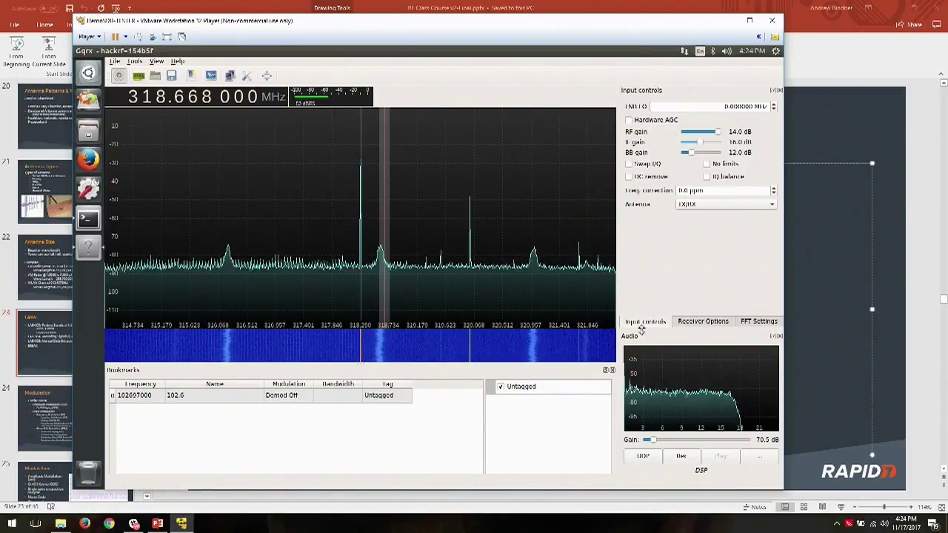
click(715, 322)
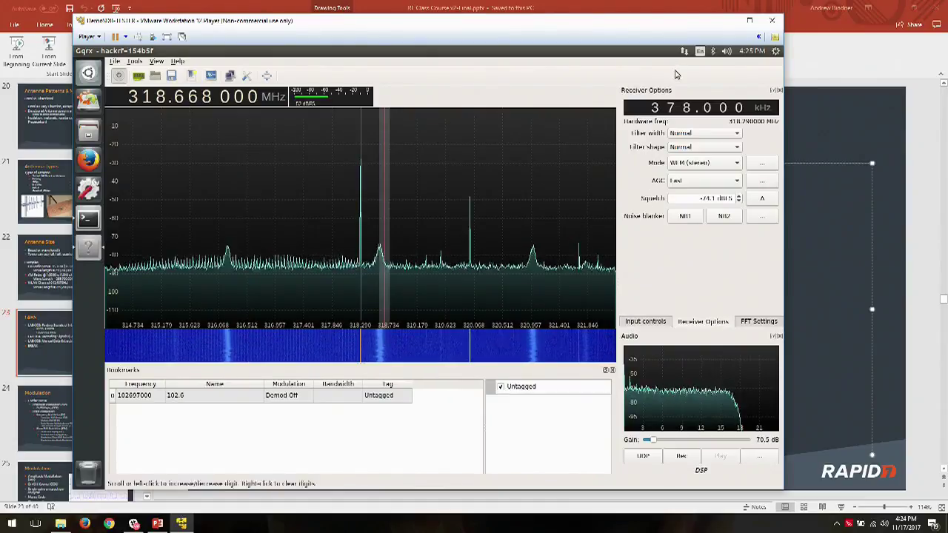
click(656, 107)
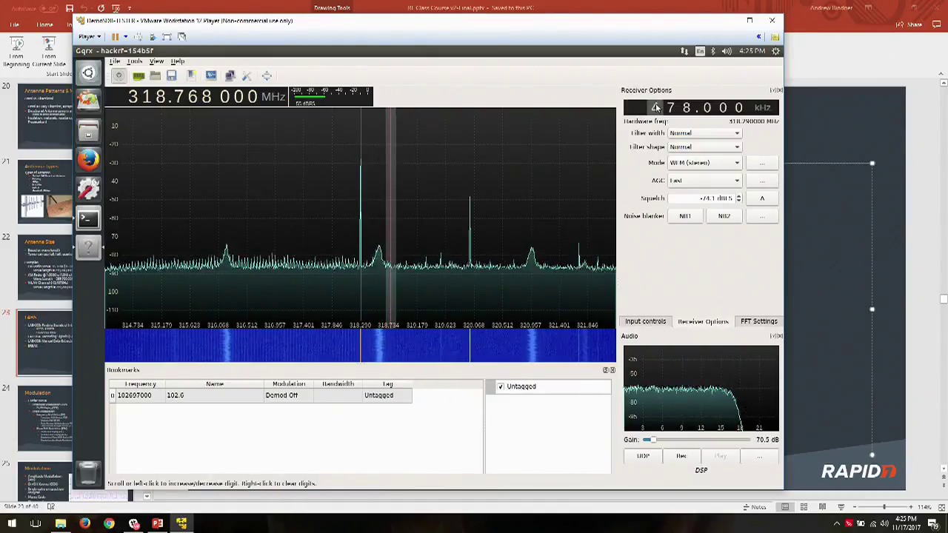
scroll(655, 107, down, 1)
scroll(656, 109, down, 3)
right_click(686, 108)
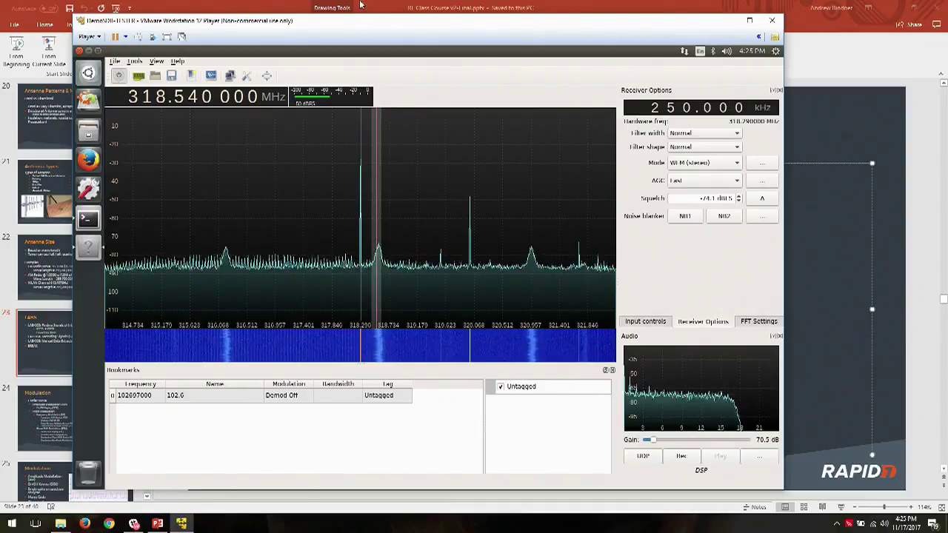
scroll(149, 101, down, 1)
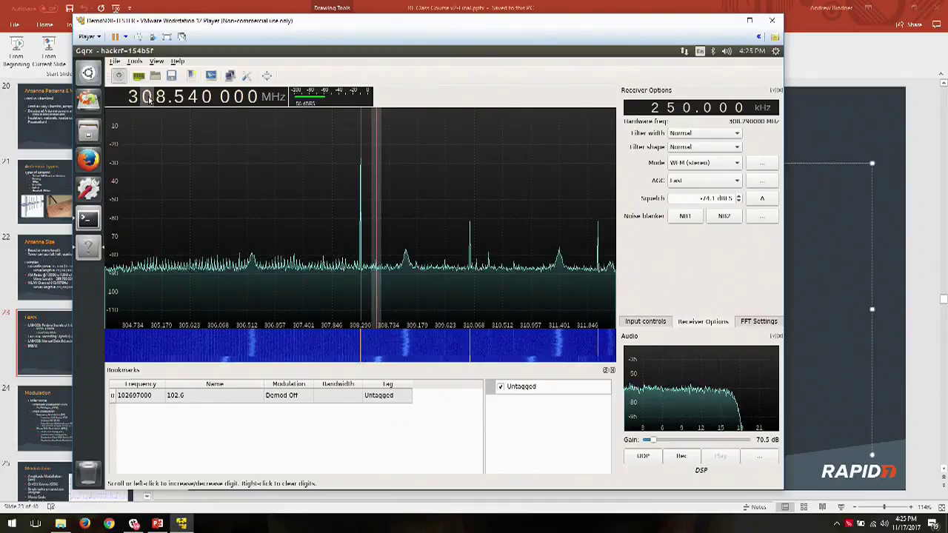
text(1500)
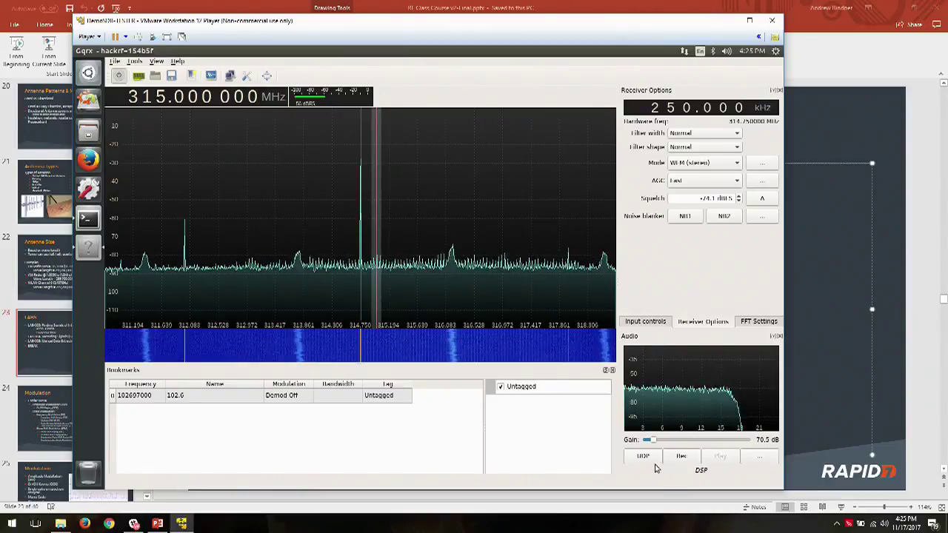
Zoom the FFT display to narrow the span around 315 MHz, then lower the BB gain
click(759, 322)
drag(661, 221, 666, 225)
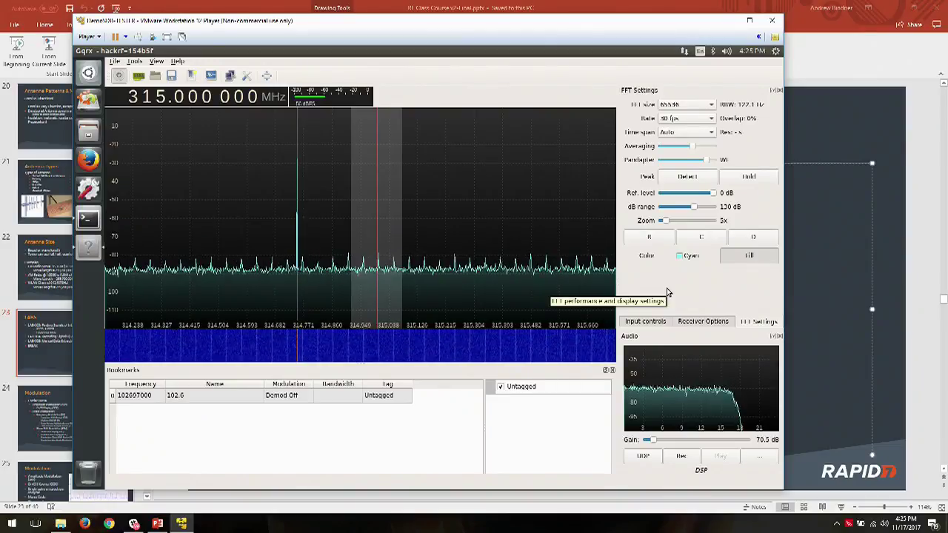
click(658, 321)
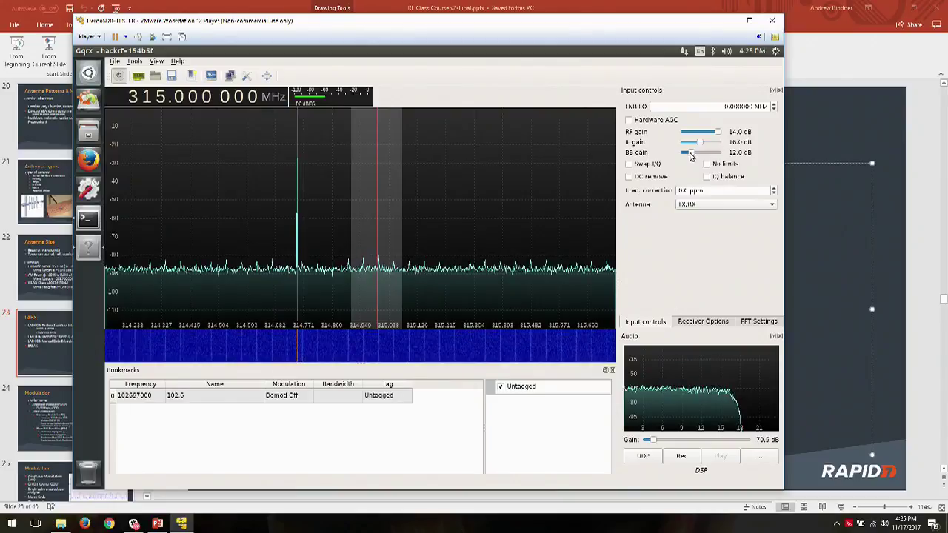
drag(691, 156, 687, 157)
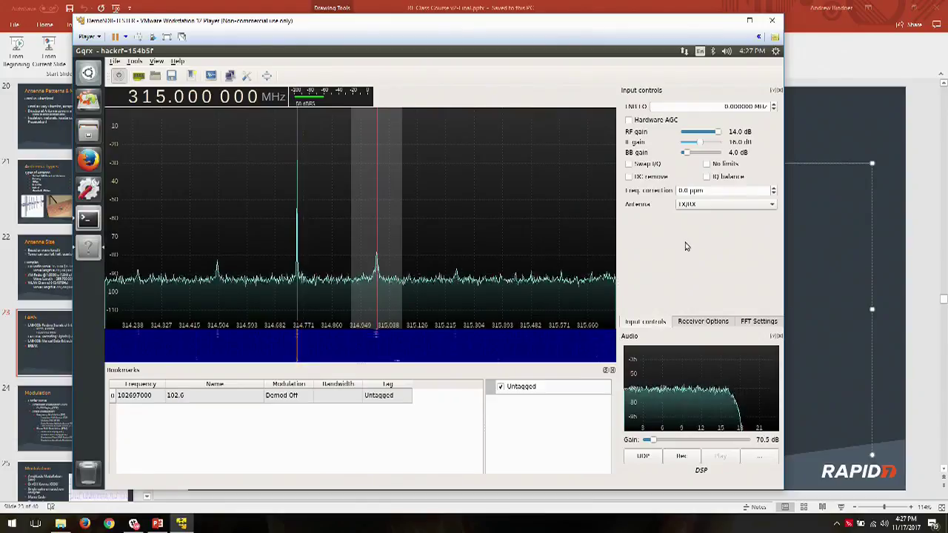
Bookmark 315000000 Hz as 'MyCar' and turn the audio gain down
right_click(193, 425)
click(228, 440)
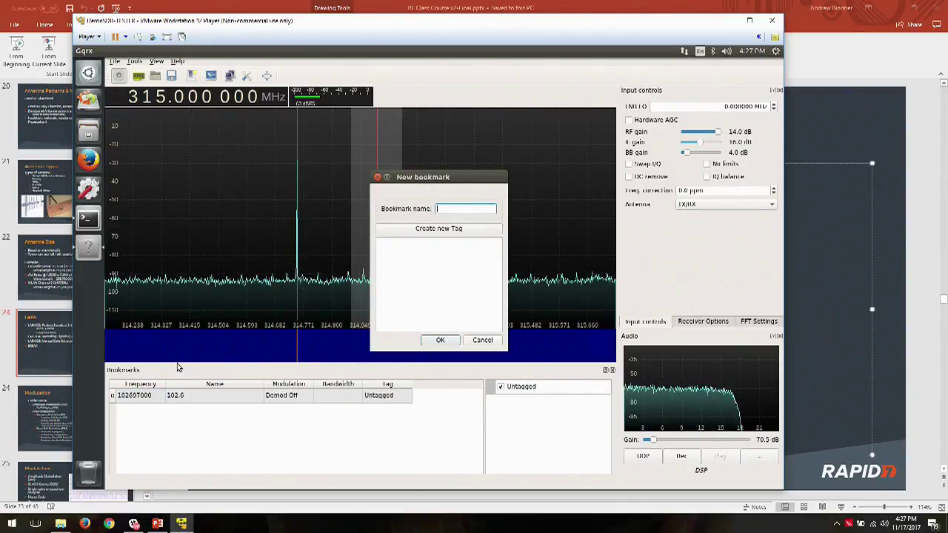
key(Return)
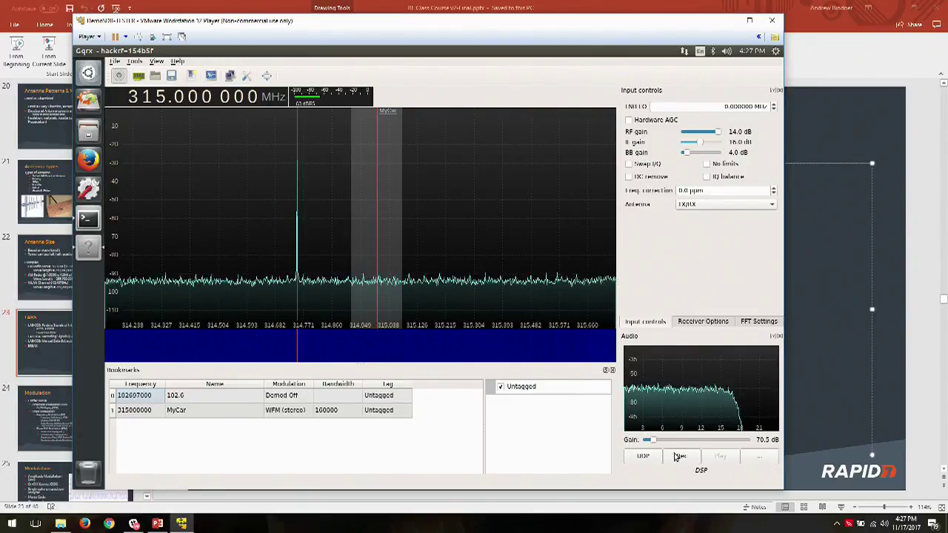
scroll(656, 444, down, 1)
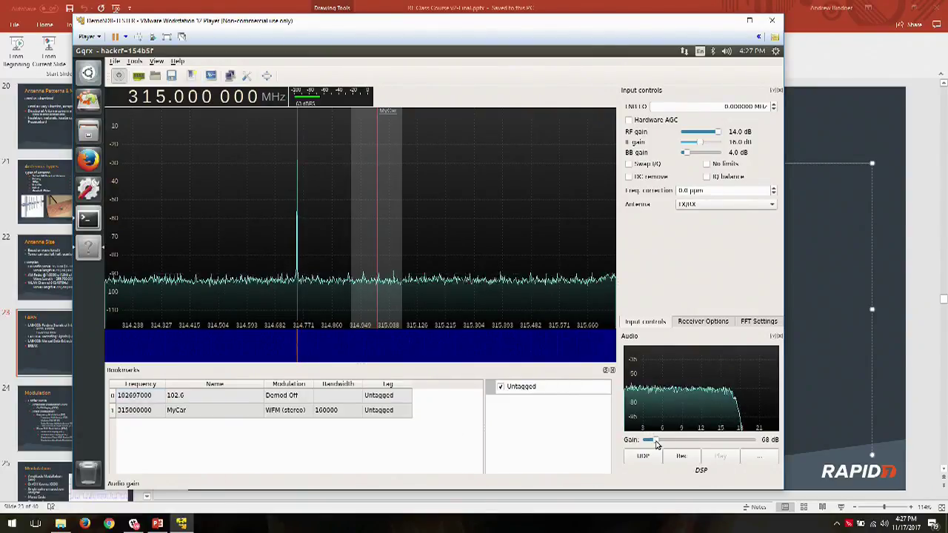
drag(657, 444, 661, 442)
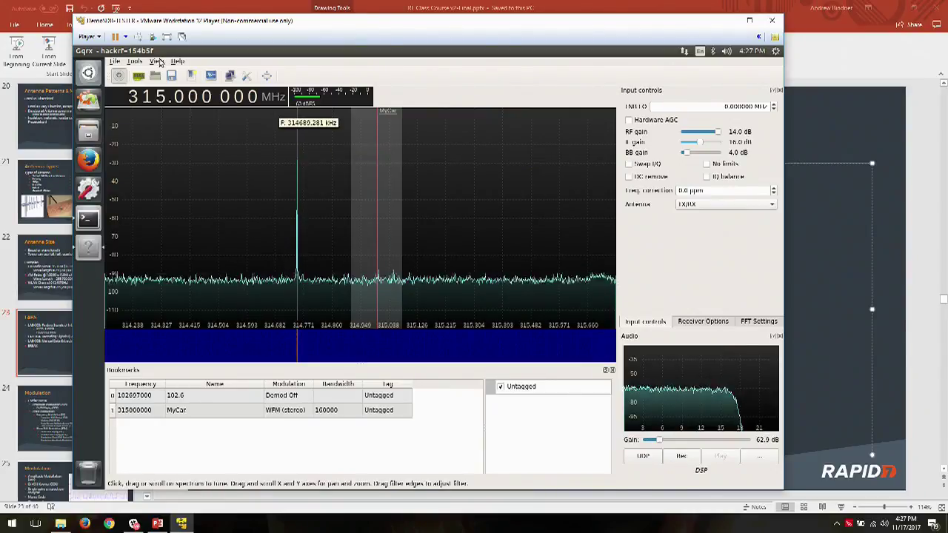
Switch demodulation to AM and reset the receiver offset to 250.000 kHz
click(691, 321)
click(707, 164)
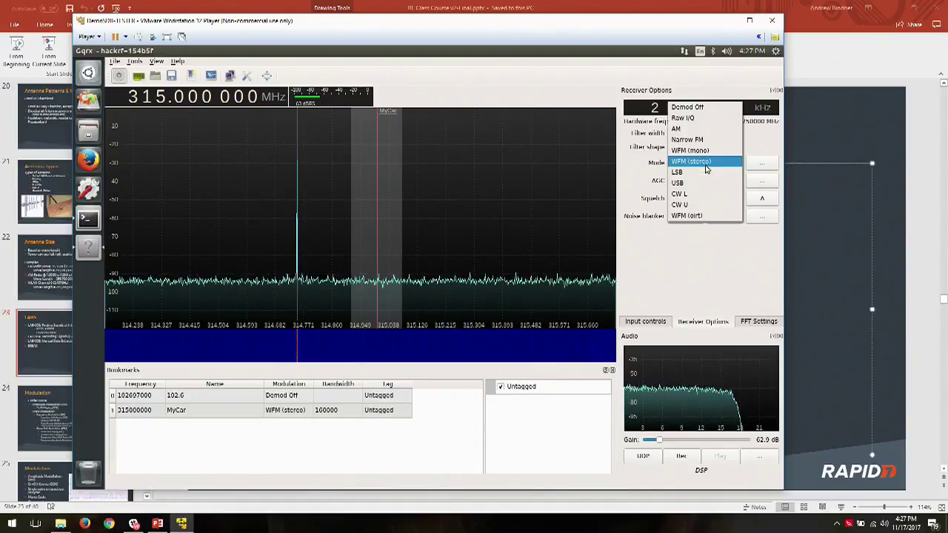
click(700, 128)
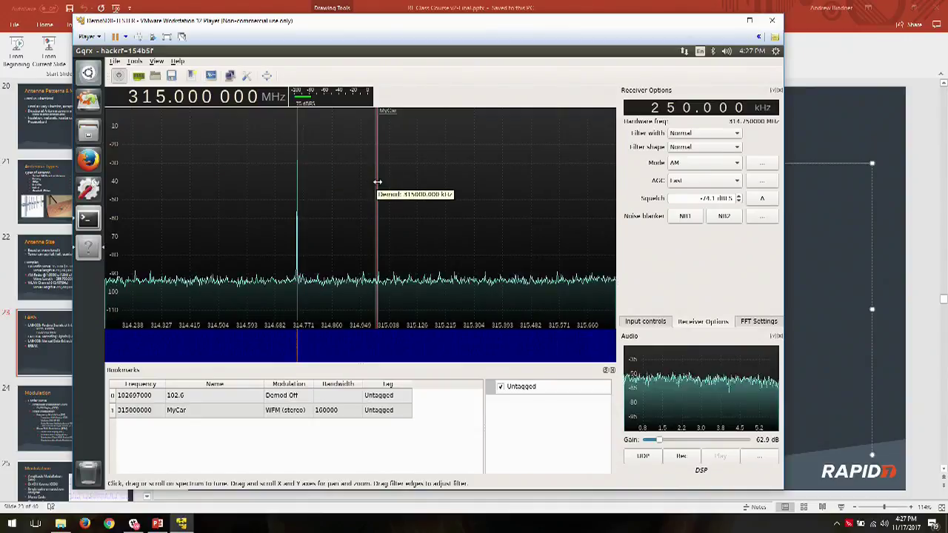
drag(378, 182, 378, 181)
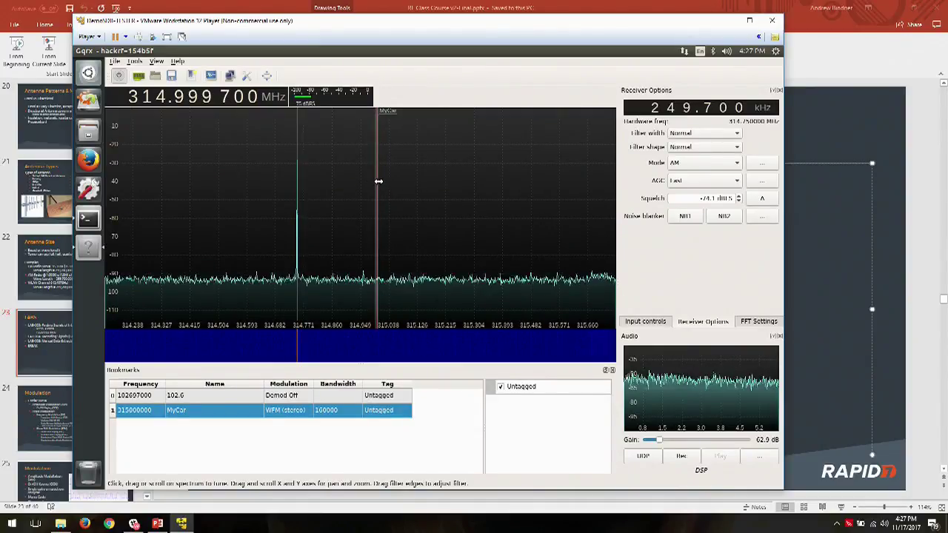
click(669, 109)
right_click(686, 108)
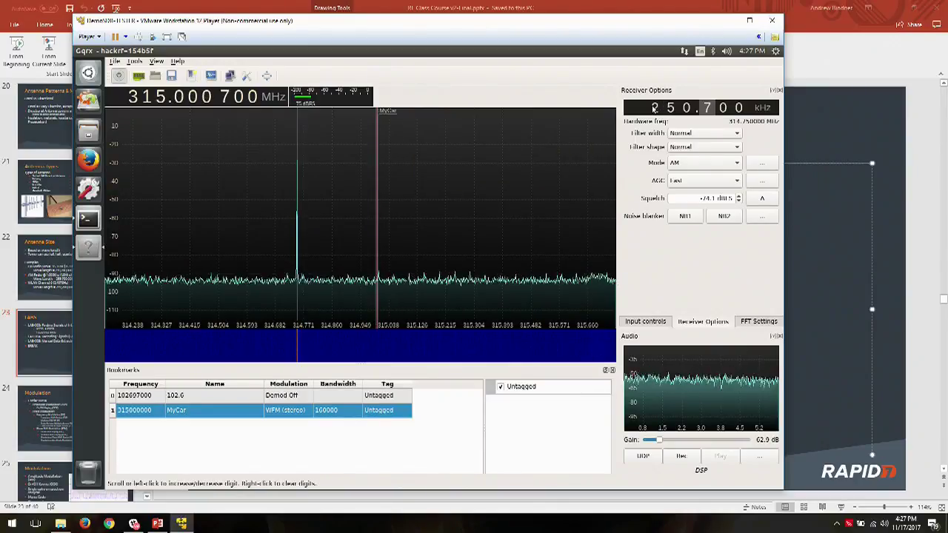
right_click(708, 108)
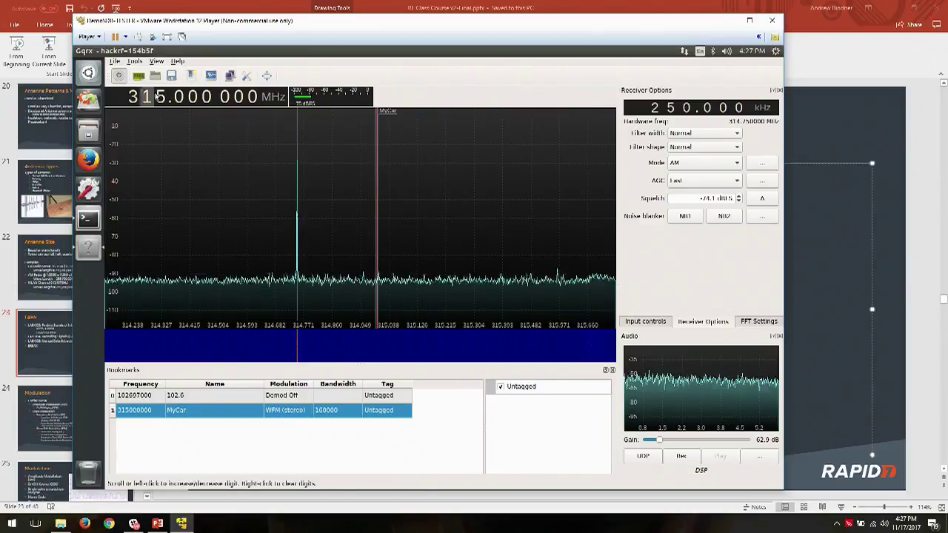
Choose the Wide filter, then drag its low edge to a custom 90 kHz width
click(689, 132)
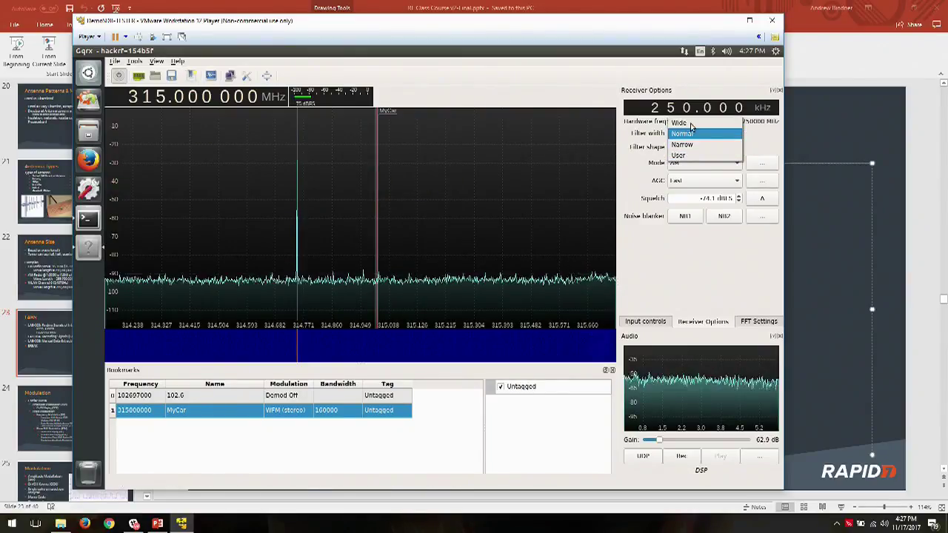
click(691, 123)
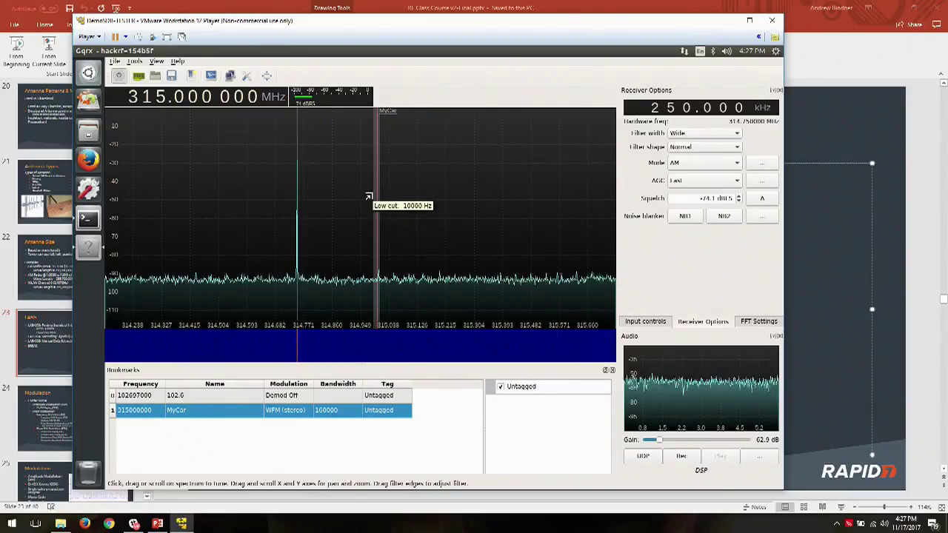
drag(369, 197, 359, 196)
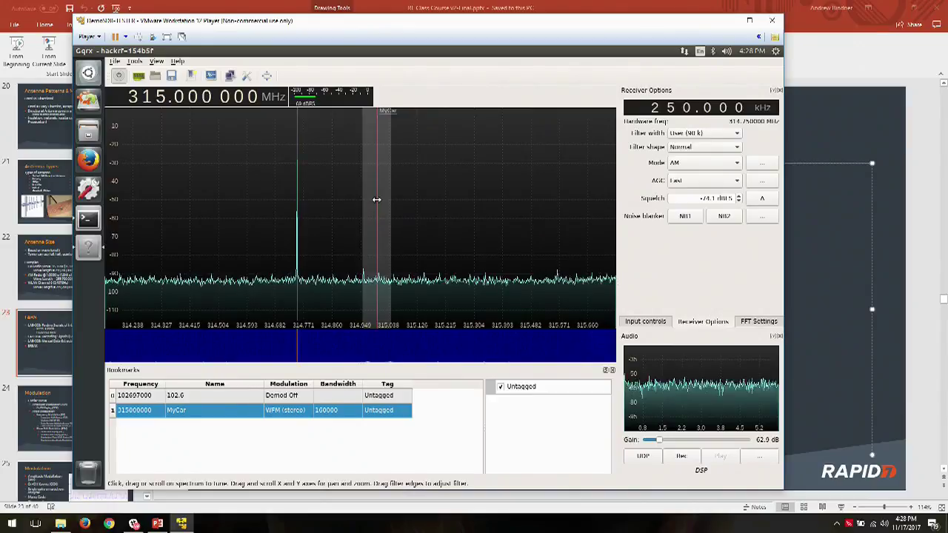
Fine-tune onto the burst at 315.002 800 MHz and lower the audio gain to 50.8 dB
drag(377, 199, 380, 200)
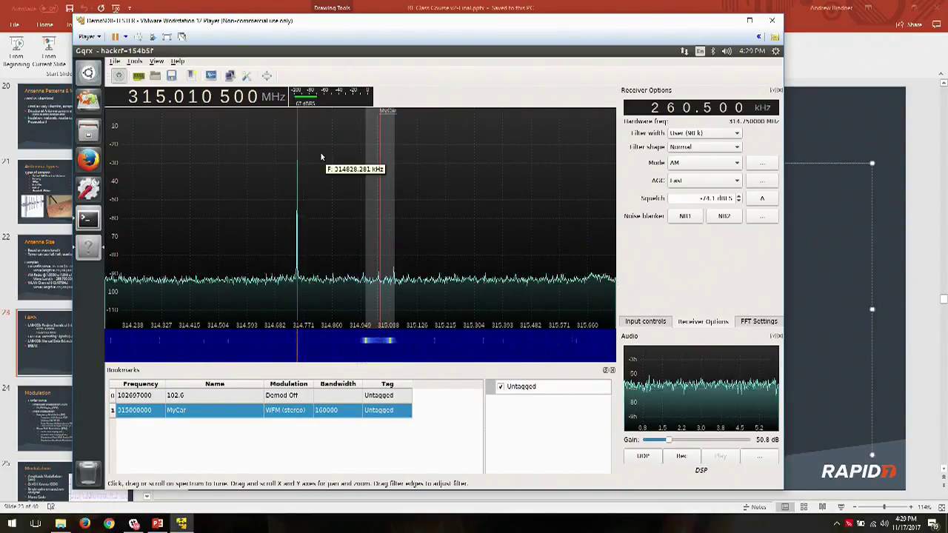
drag(392, 219, 378, 222)
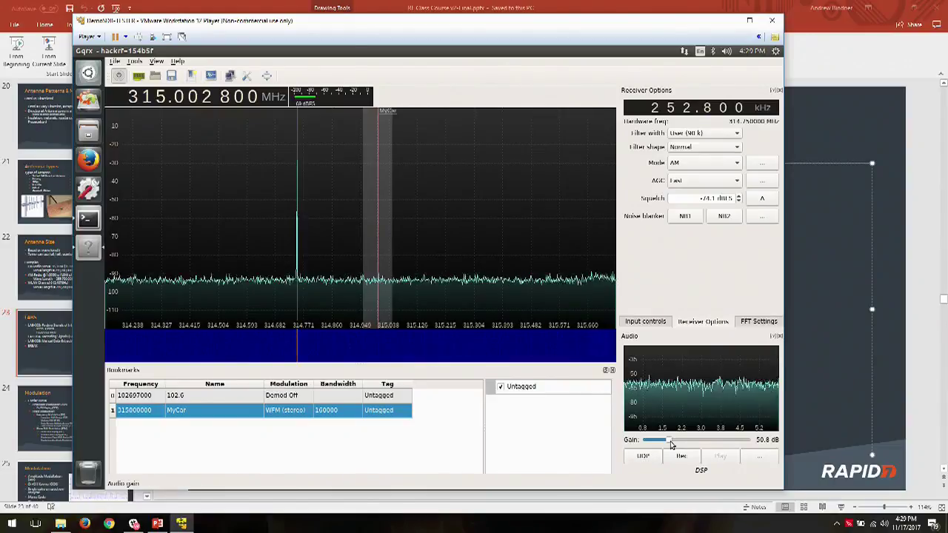
drag(671, 442, 682, 443)
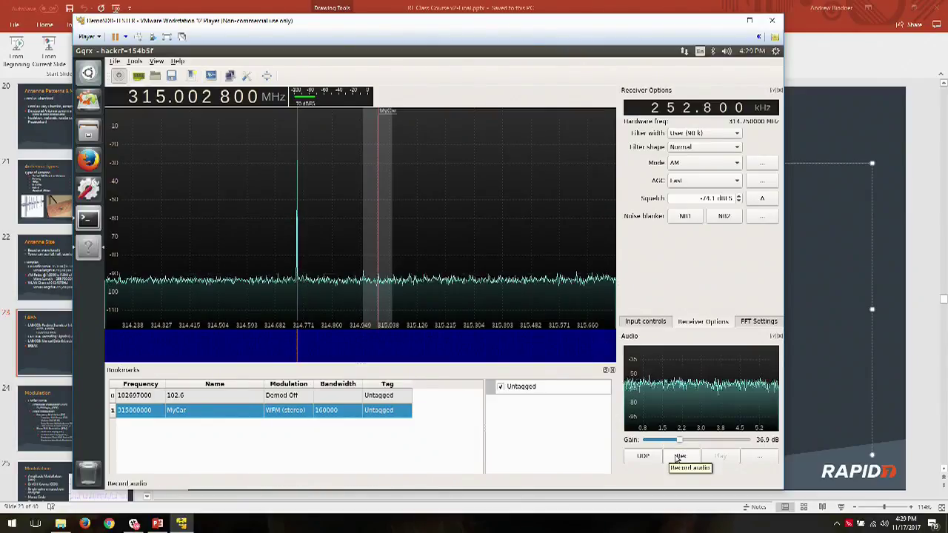
Record the key-fob press to gqrx_20171117_213008_315002800.wav and play it back
click(679, 457)
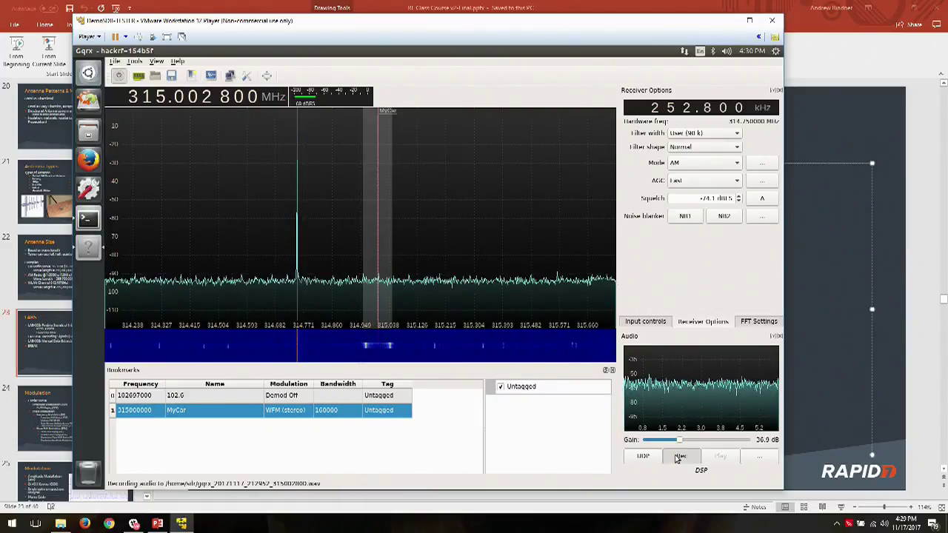
click(676, 457)
click(676, 457)
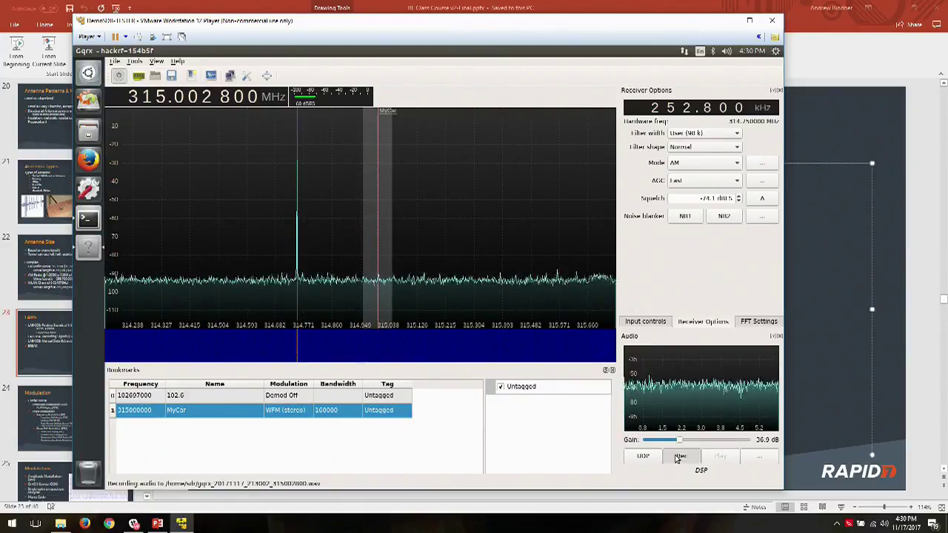
click(677, 458)
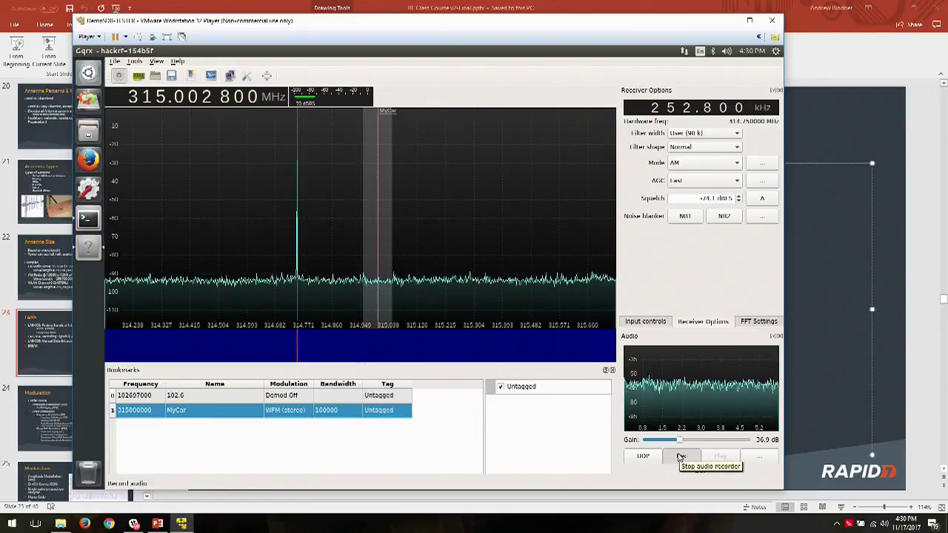
click(680, 457)
click(680, 457)
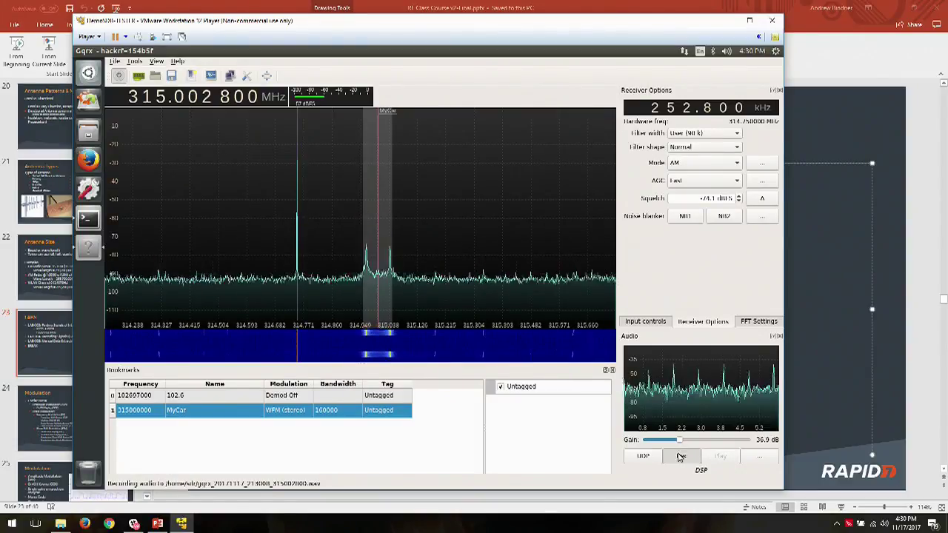
click(680, 457)
click(718, 457)
click(719, 457)
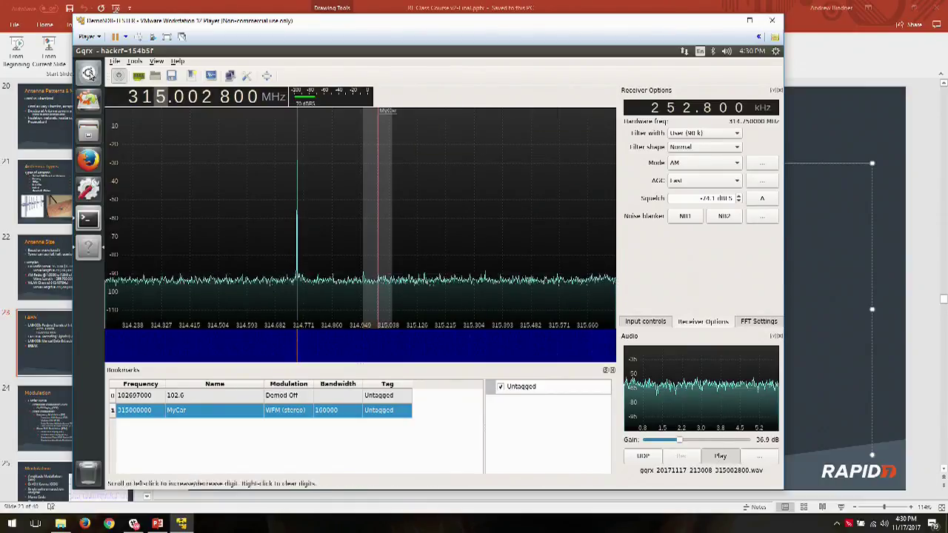
Quit Gqrx and launch Audacity from the terminal with 'sudo audacity'
click(115, 61)
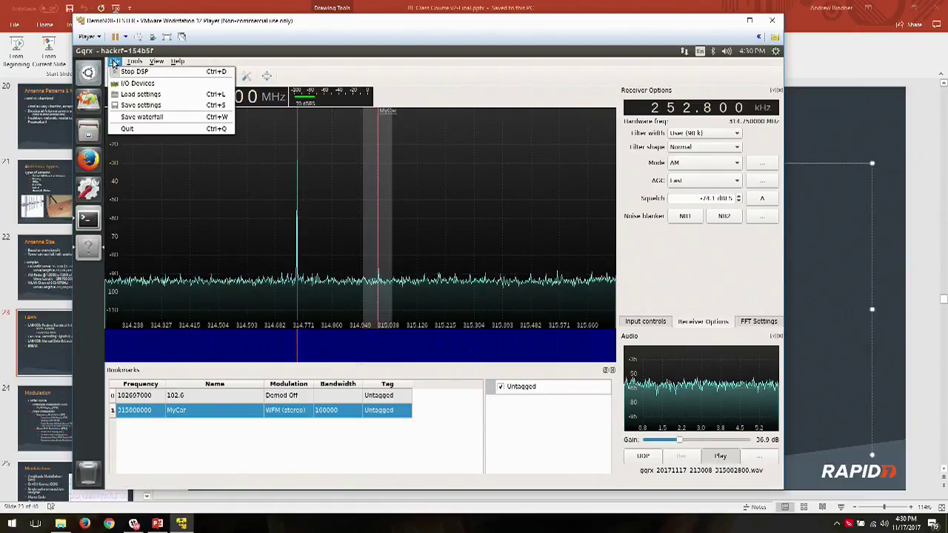
click(141, 129)
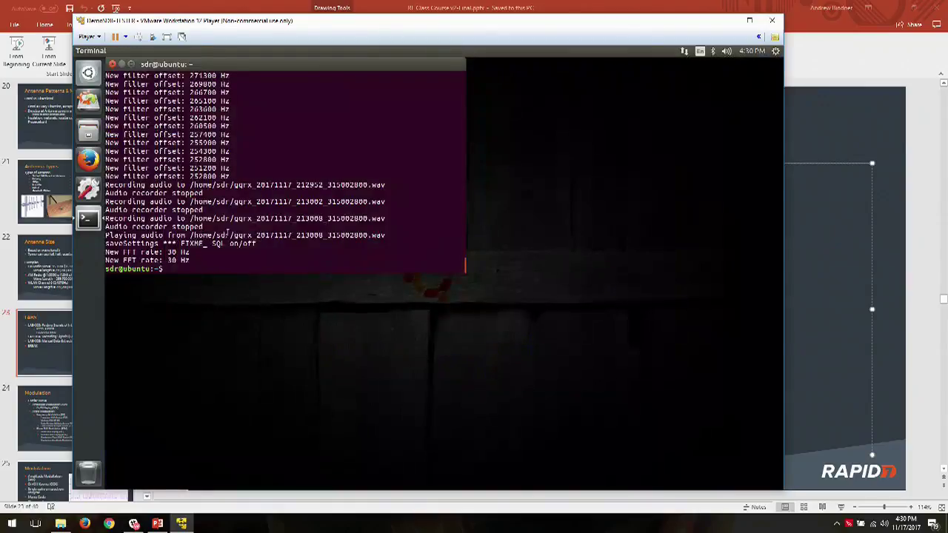
click(281, 263)
text(sudo audacity)
key(Return)
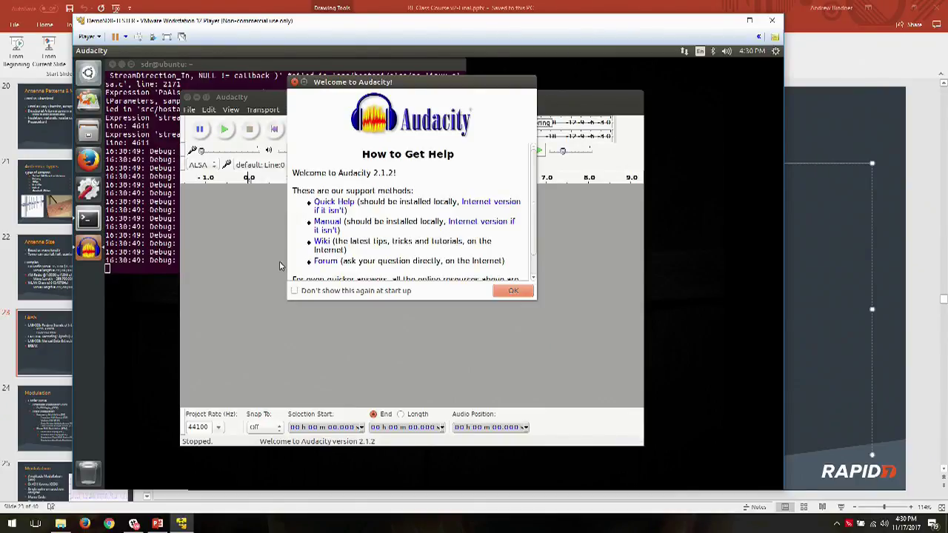
Dismiss the Welcome to Audacity dialog with OK
click(512, 292)
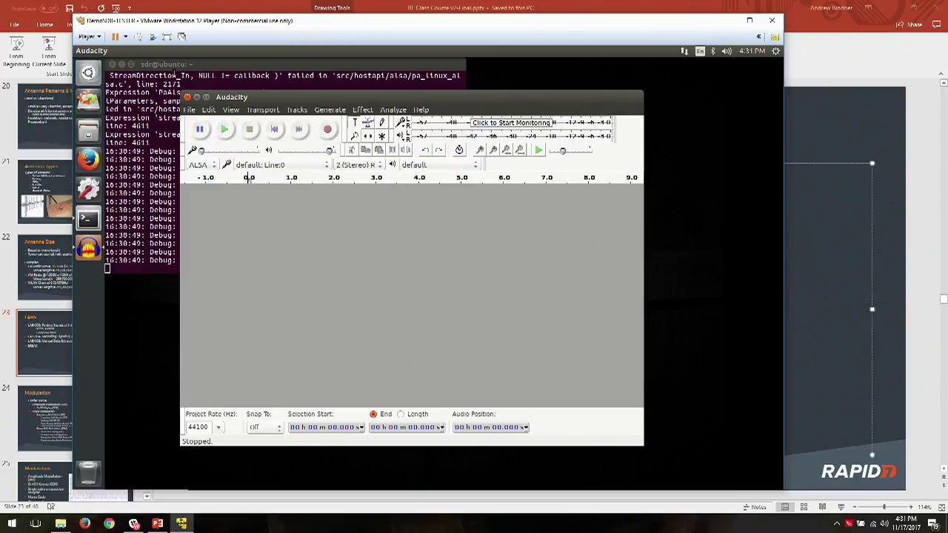
Open gqrx_20171117_213008_315002800.wav from the sdr folder via File > Open
click(190, 110)
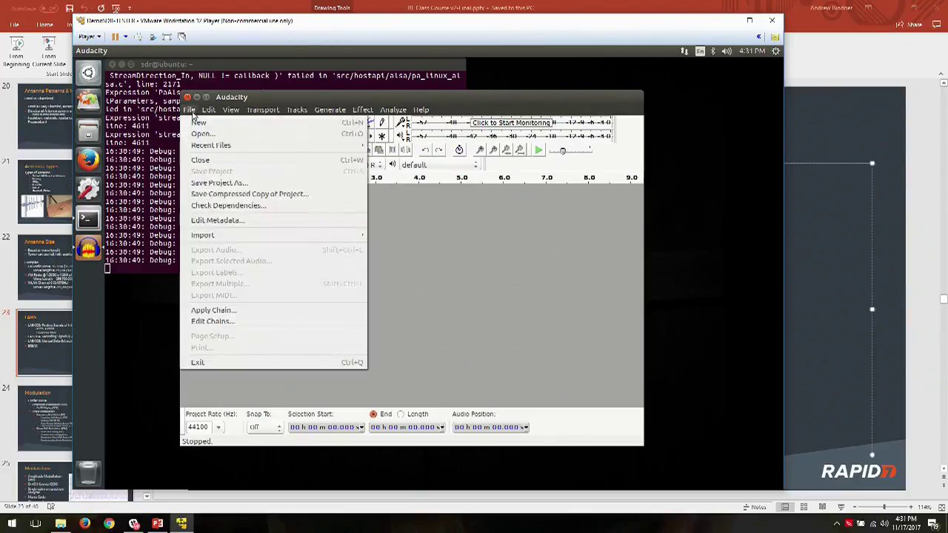
click(214, 141)
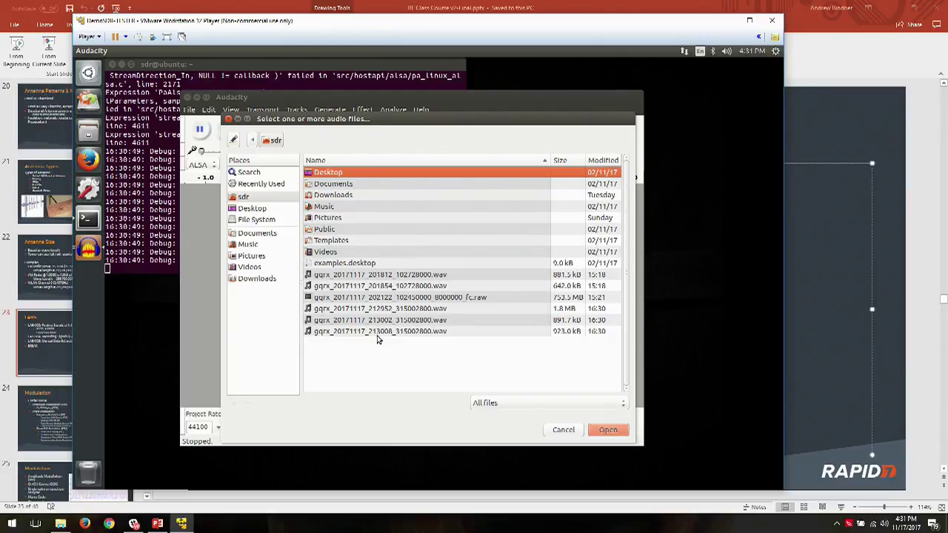
click(377, 278)
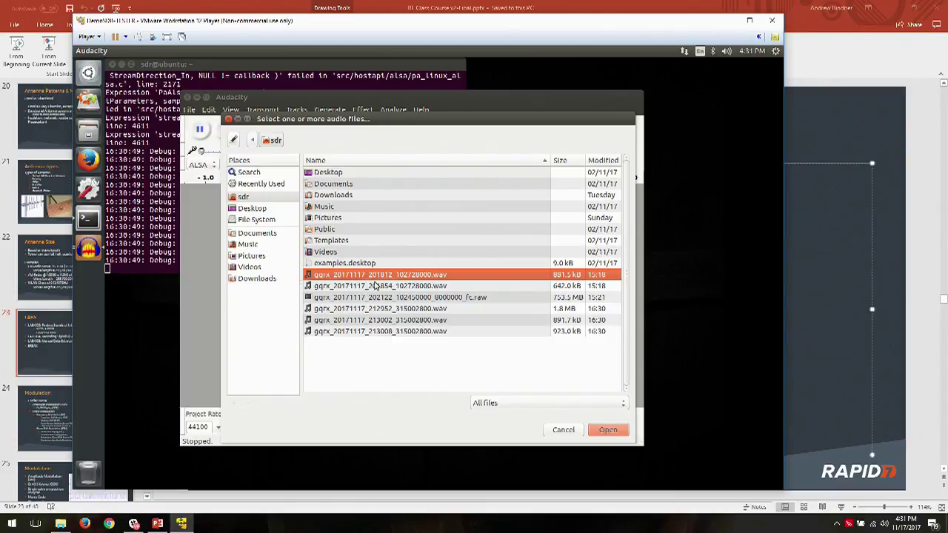
click(391, 333)
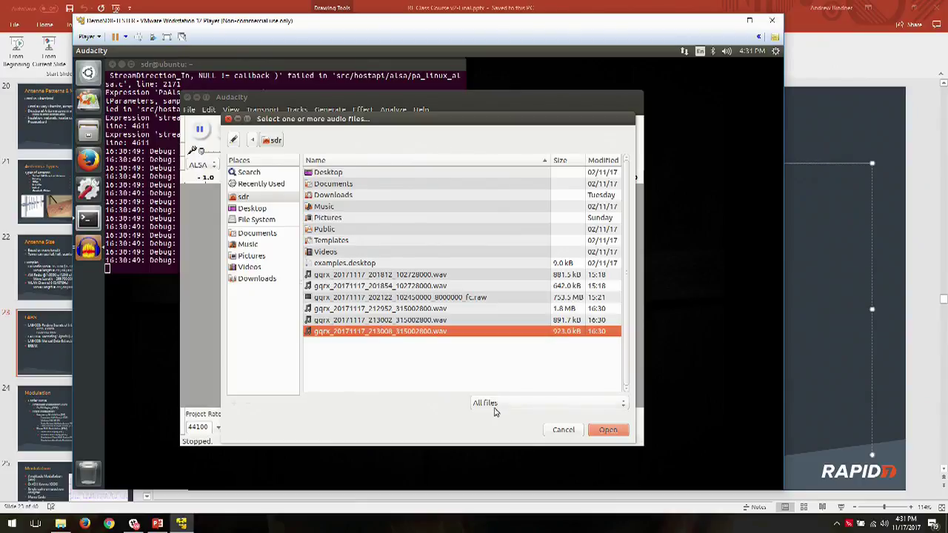
click(624, 432)
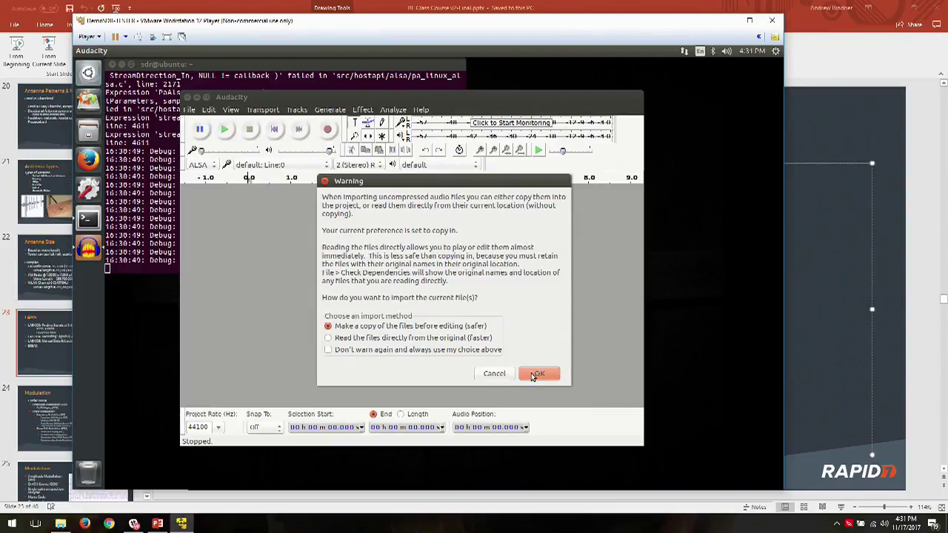
Import the recording as a copy and maximize the Audacity window
click(534, 374)
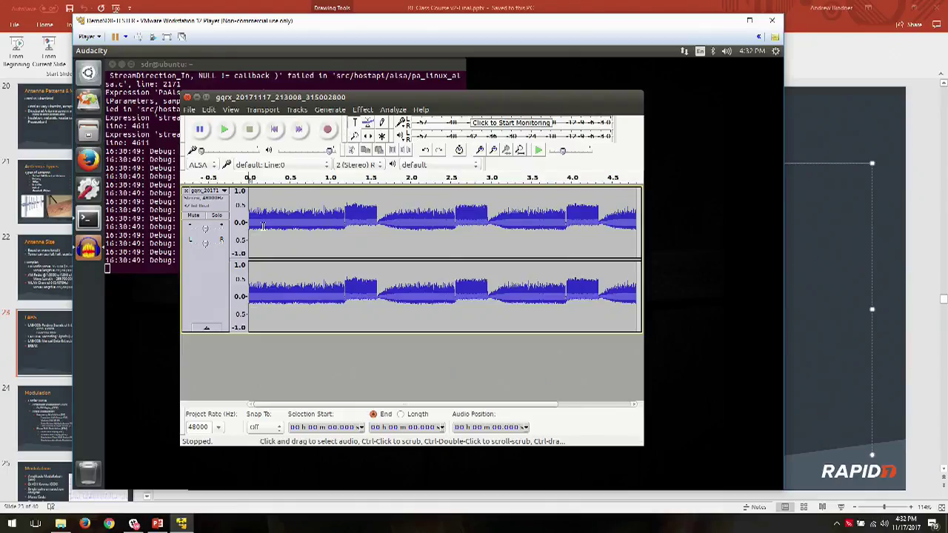
double_click(414, 98)
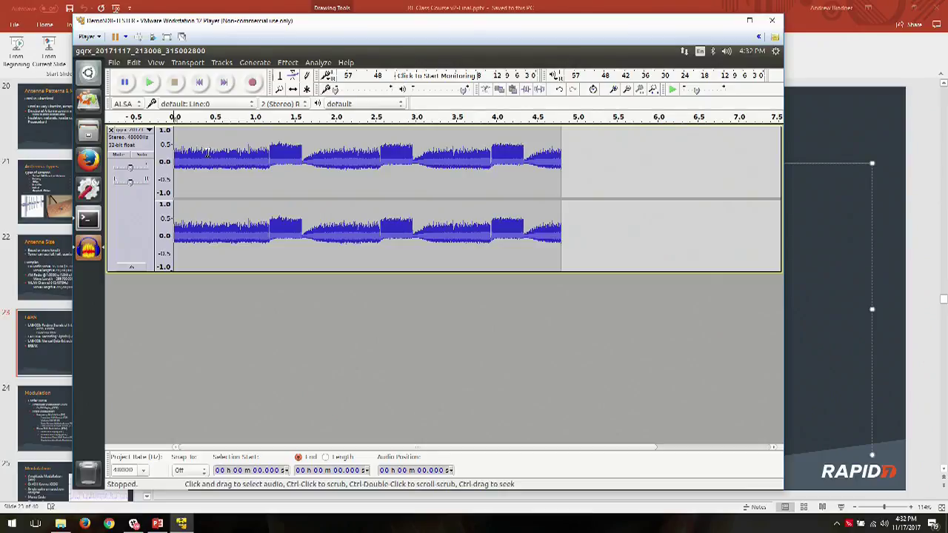
Select a short stretch near 0.45 s and zoom in and out on it
key(ctrl+a)
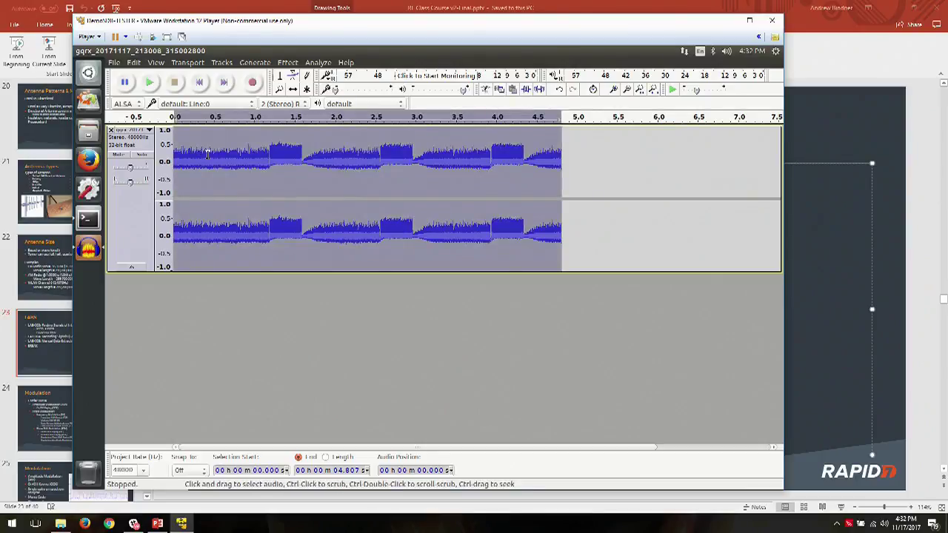
drag(208, 153, 225, 163)
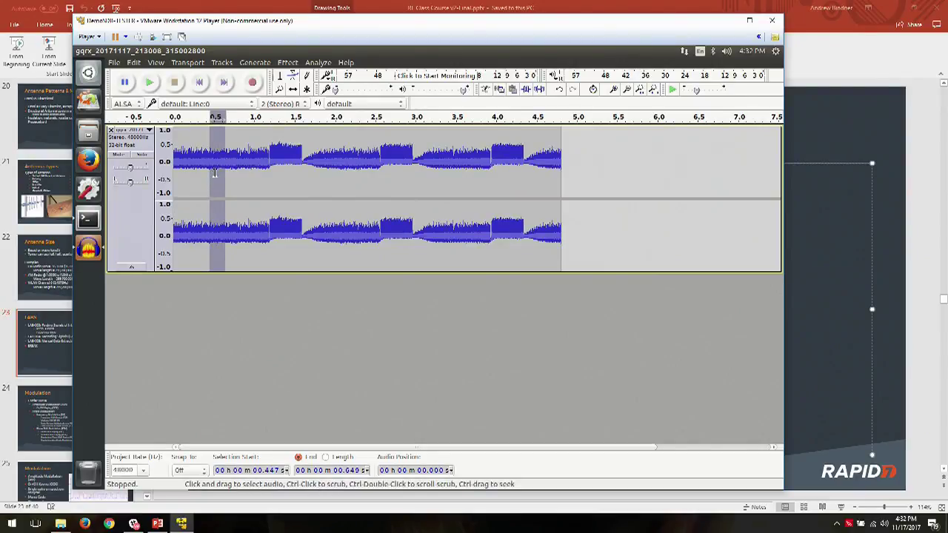
key(ctrl+e)
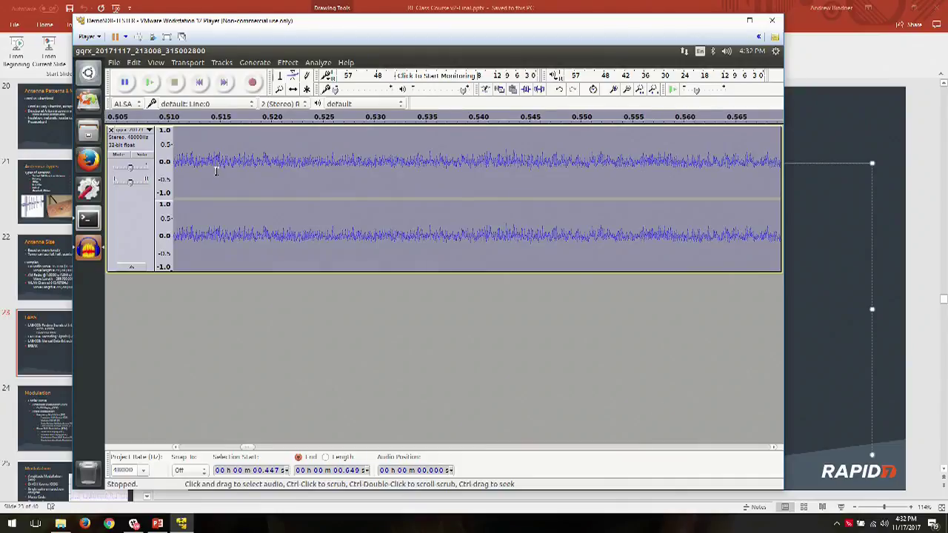
key(ctrl+3)
key(ctrl+3)
key(ctrl+3)
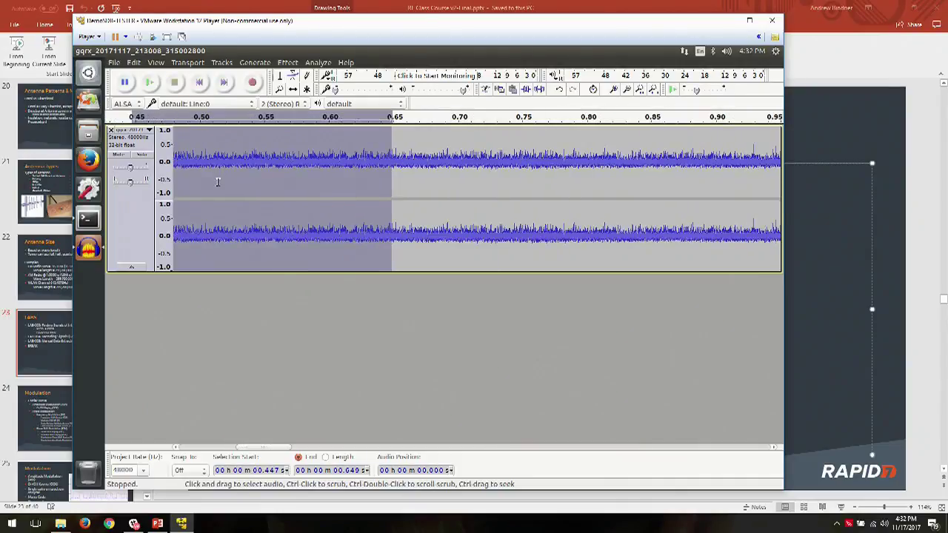
key(ctrl+1)
key(ctrl+1)
key(ctrl+3)
key(ctrl+3)
Scroll right and zoom in on the key-fob pulses near 1.25–1.30 s
click(298, 457)
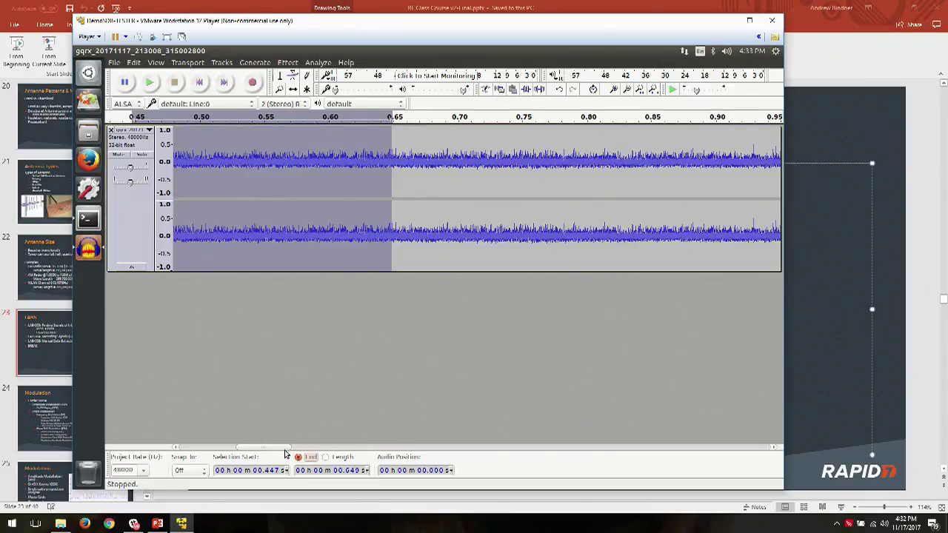
drag(294, 448, 361, 453)
scroll(362, 288, up, 3)
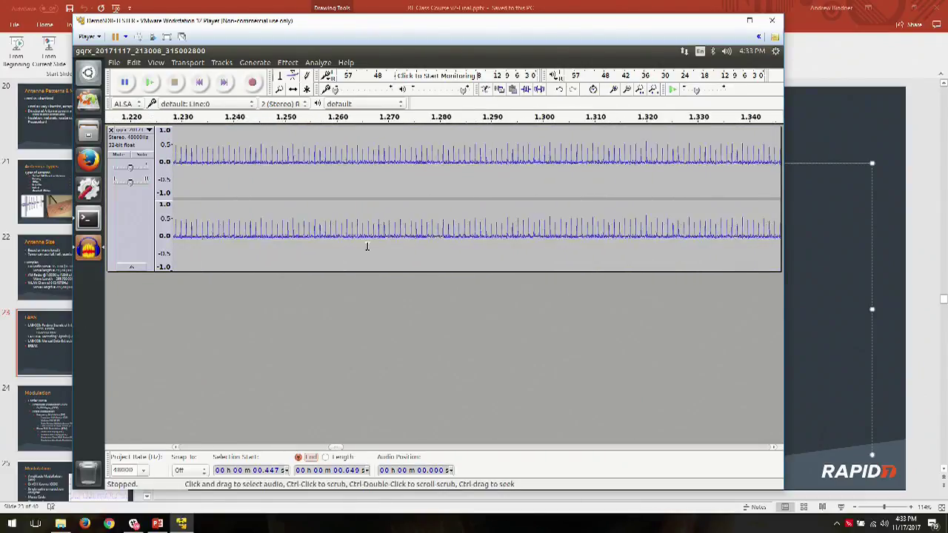
click(117, 64)
Open another gqrx 315 MHz wav recording, importing it as a copy
click(128, 86)
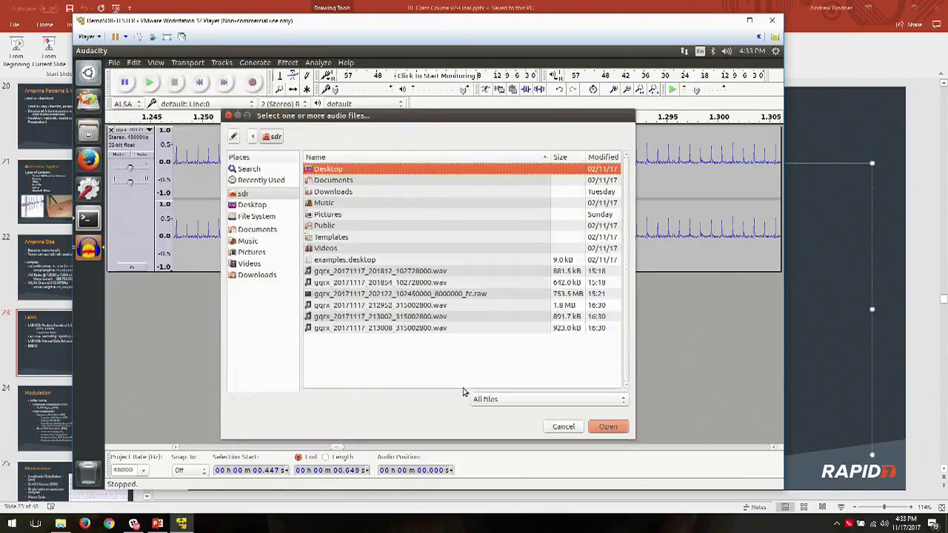
click(425, 319)
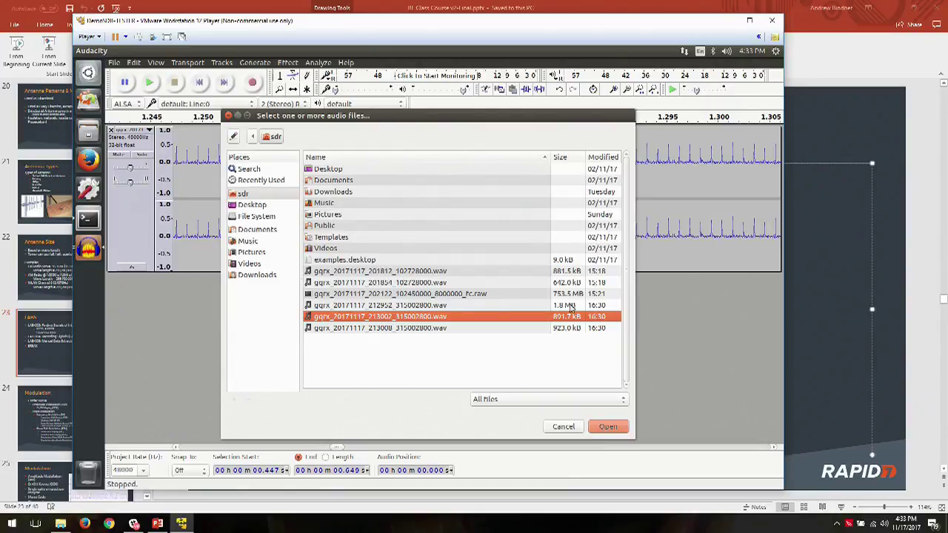
click(609, 426)
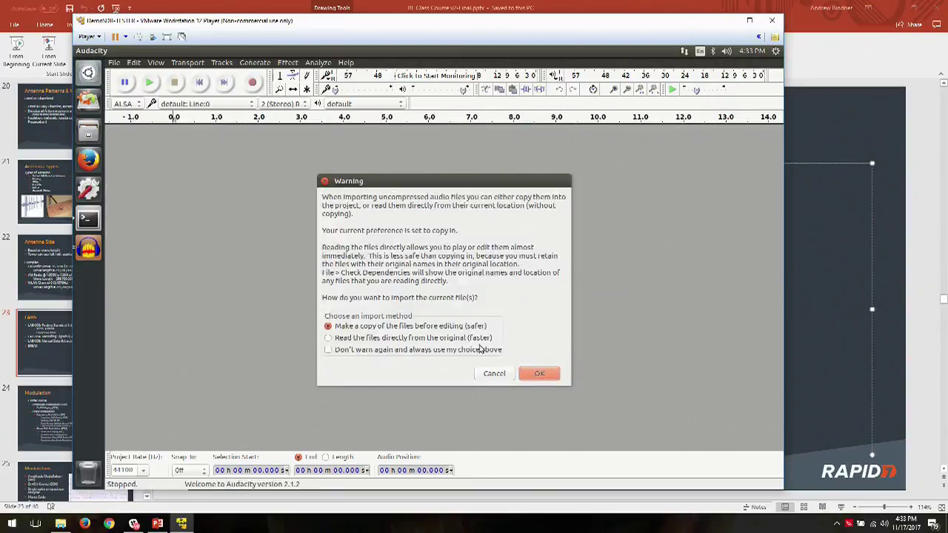
click(536, 376)
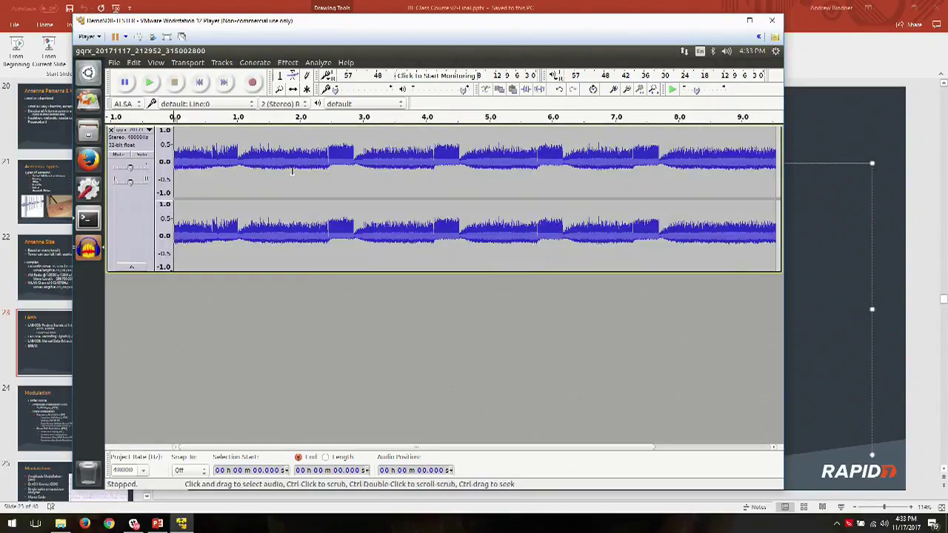
Zoom in and pan the waveform to around 2.35 s
scroll(292, 171, up, 3)
scroll(292, 170, up, 4)
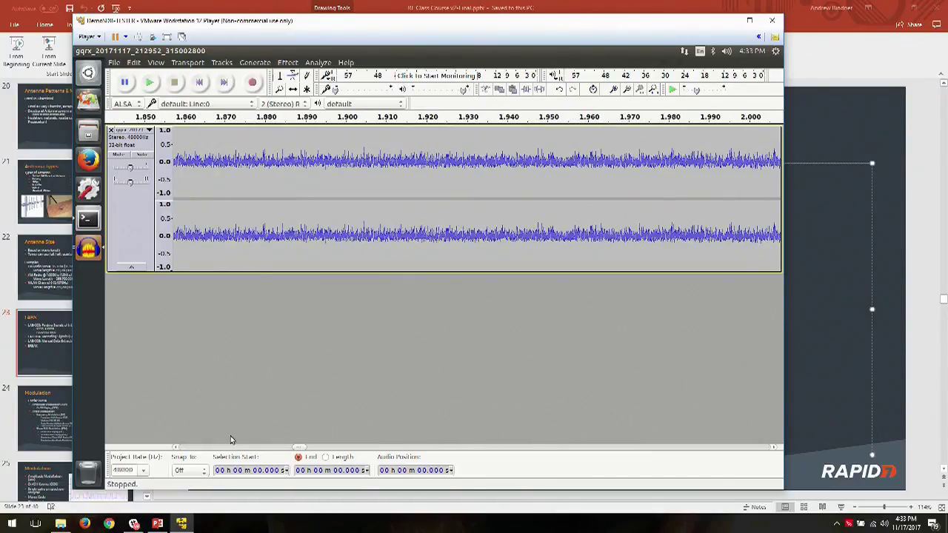
drag(295, 453, 346, 452)
scroll(437, 235, up, 4)
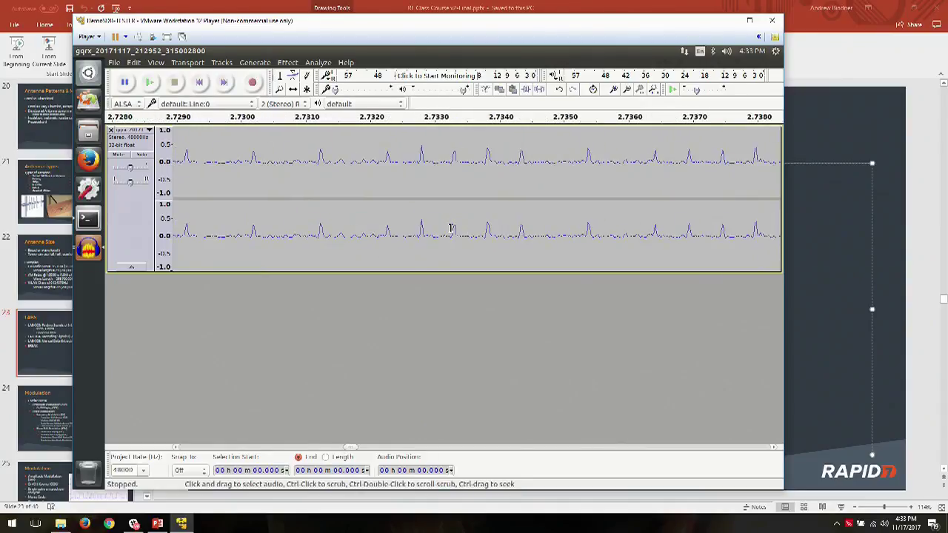
scroll(450, 228, down, 3)
scroll(450, 228, up, 2)
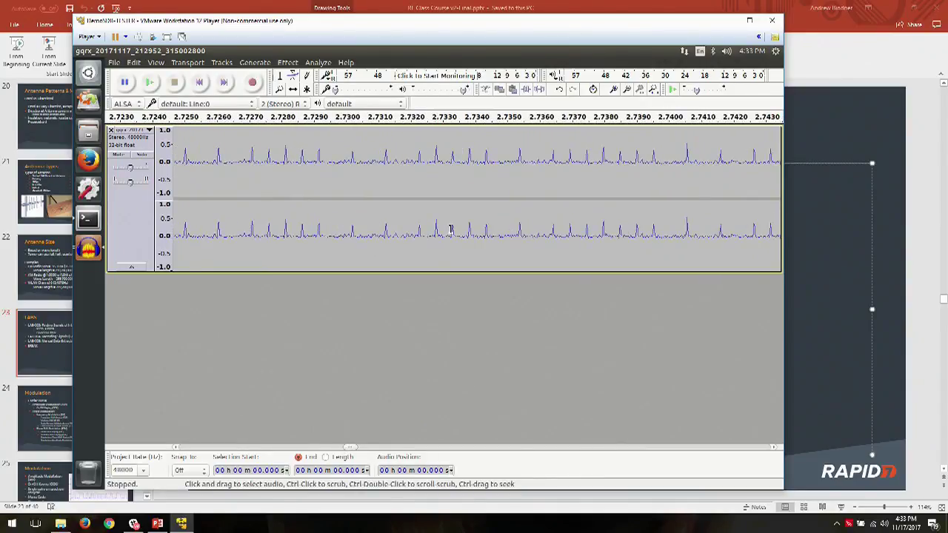
scroll(451, 229, down, 3)
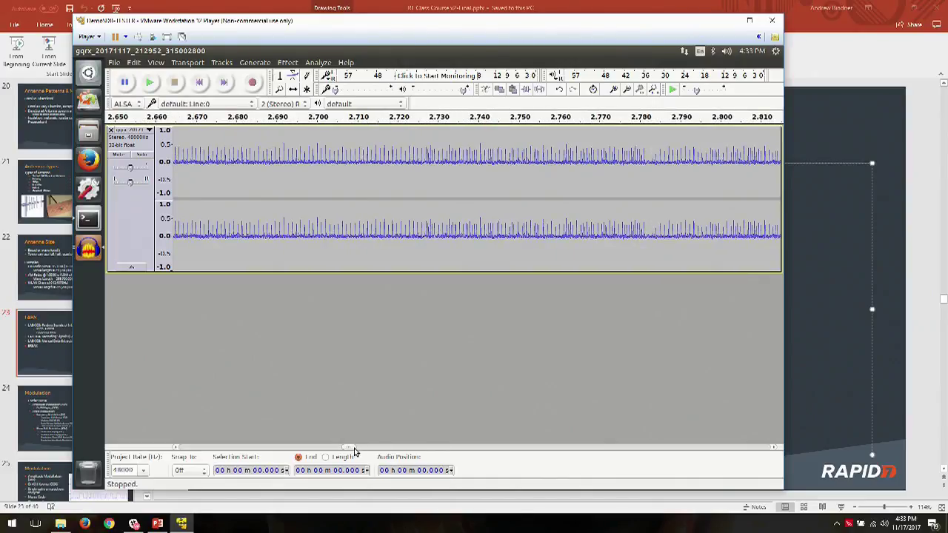
drag(350, 448, 331, 450)
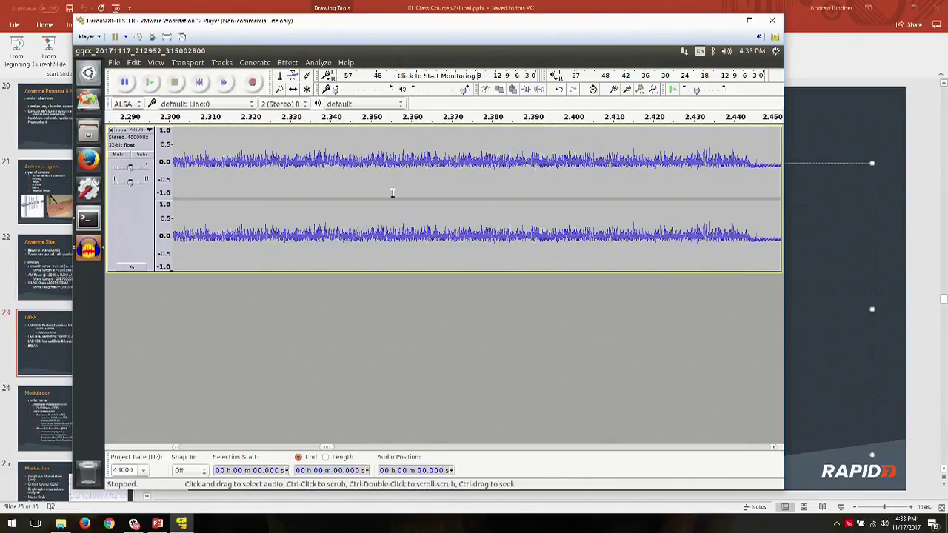
scroll(391, 196, up, 3)
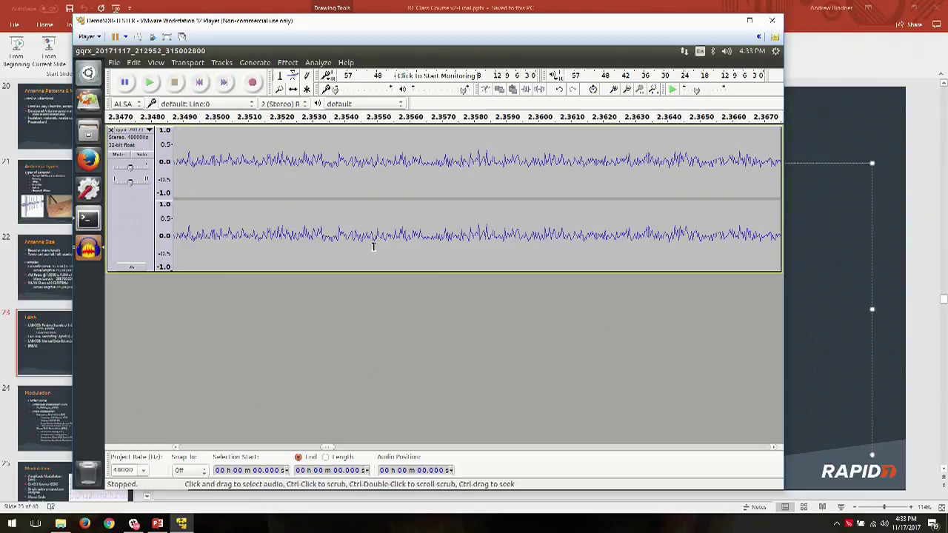
Select short stretches of the waveform between about 2.350 and 2.362 s
drag(374, 250, 435, 242)
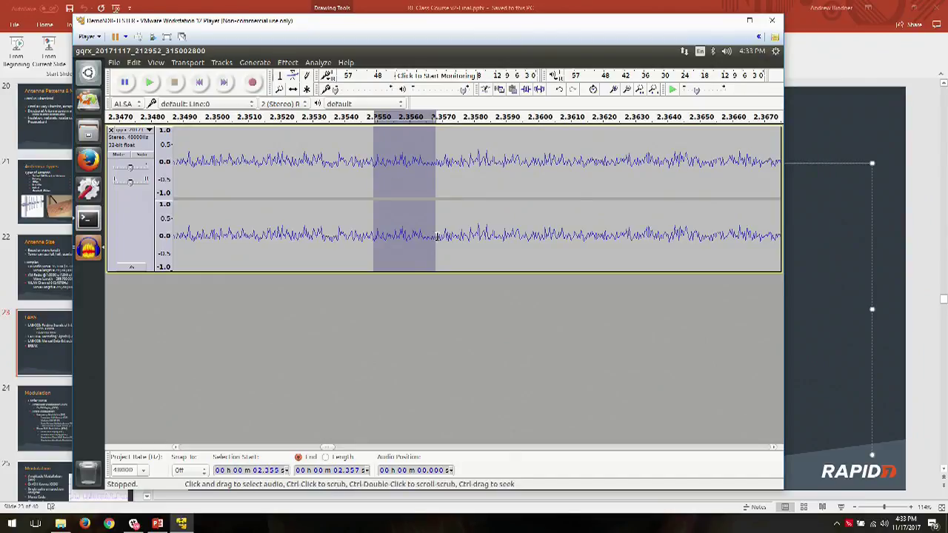
drag(442, 235, 598, 214)
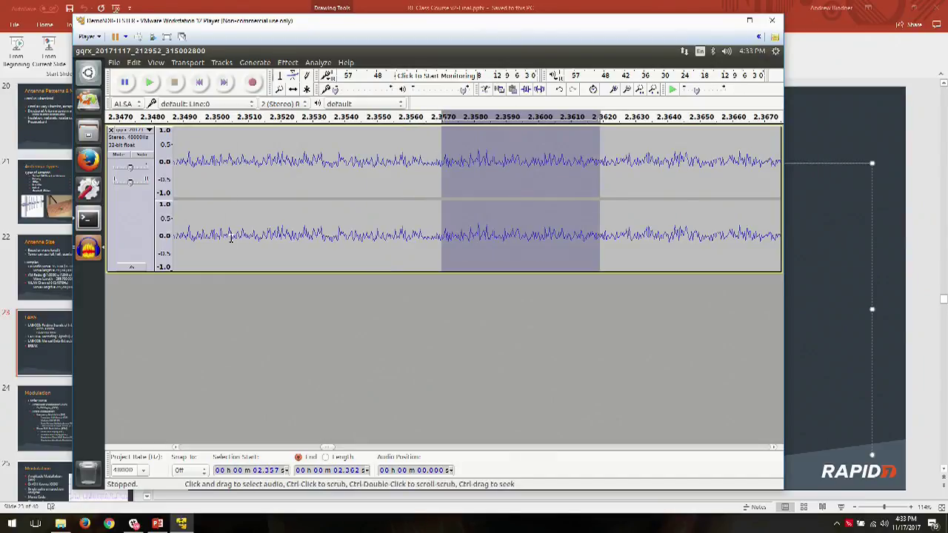
drag(229, 237, 235, 237)
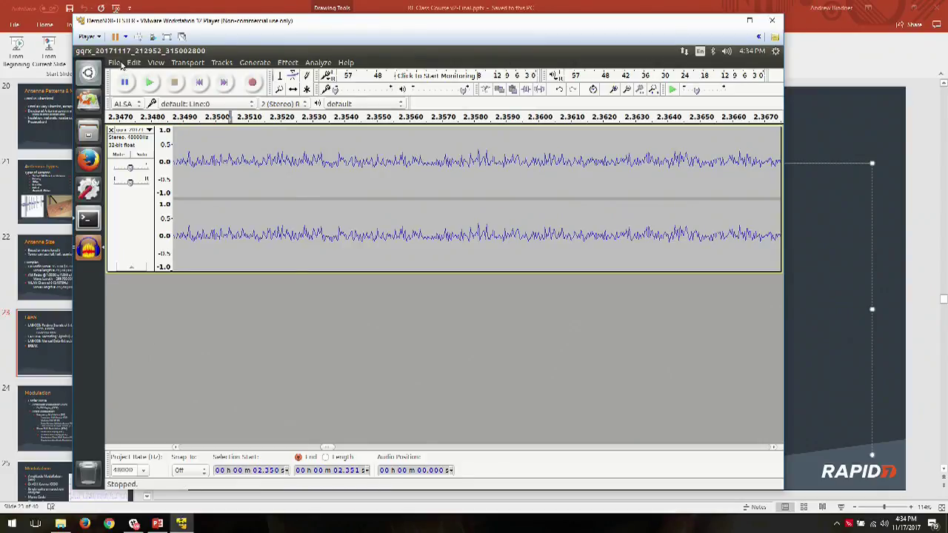
Quit Audacity without saving changes and relaunch Gqrx with 'sudo gqrx'
click(115, 63)
click(124, 315)
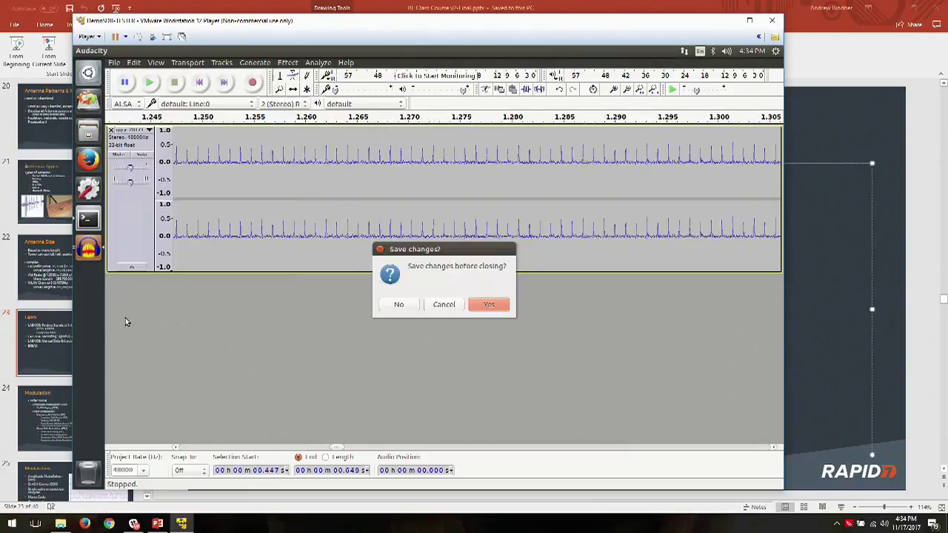
click(397, 305)
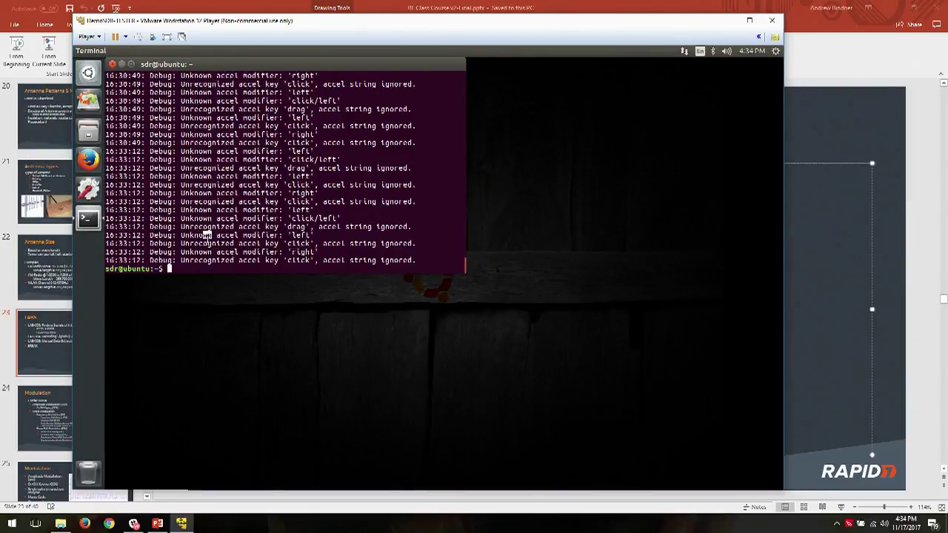
text(sudo gqrx)
key(Return)
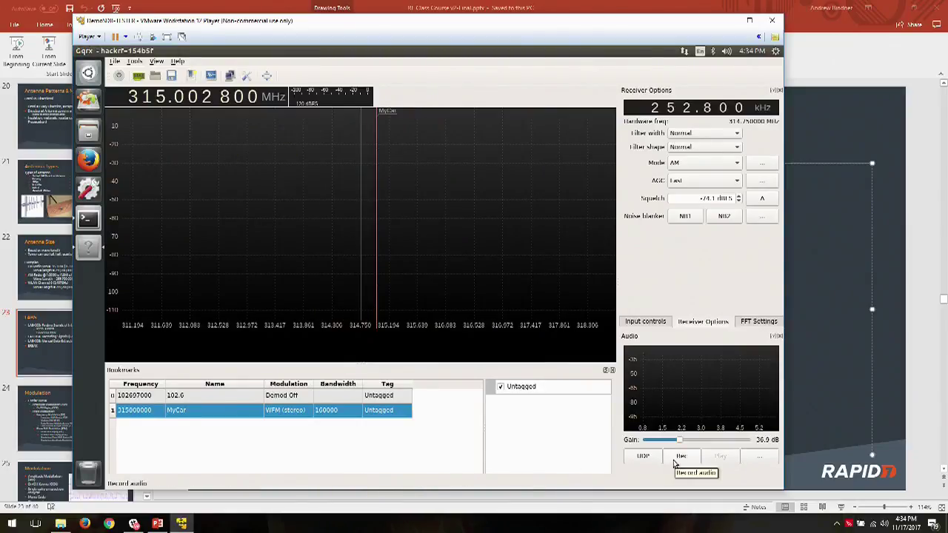
Start the DSP, then close the failed Gqrx, kill it with Ctrl+C, and cancel the crash report
click(117, 79)
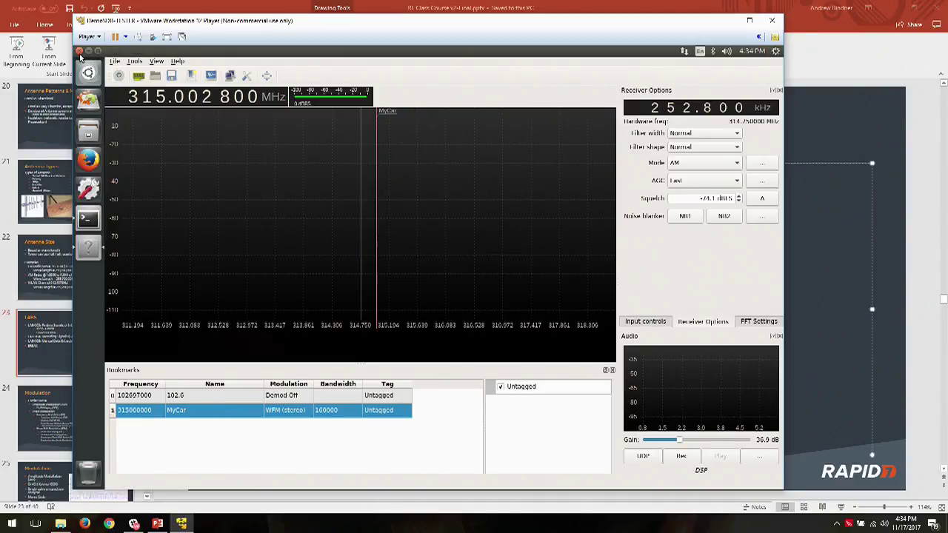
click(79, 51)
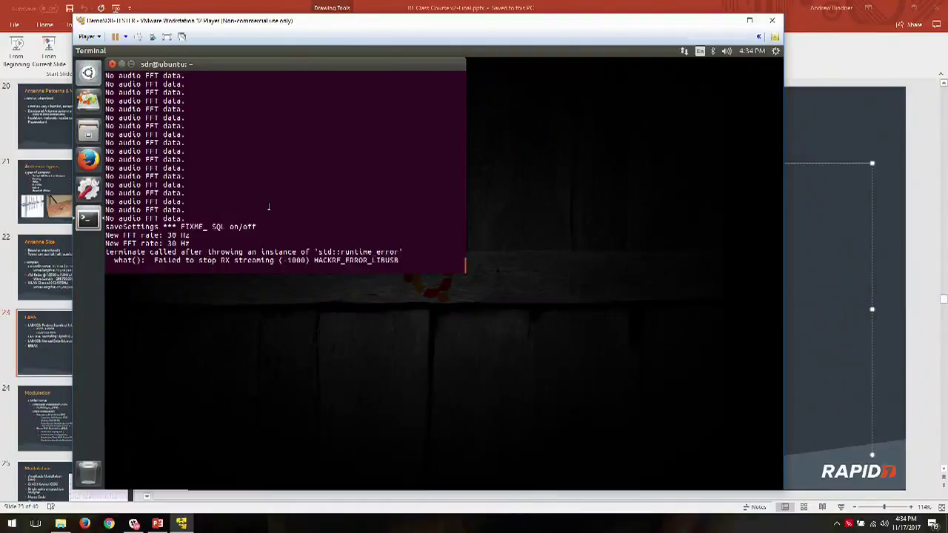
key(ctrl+c)
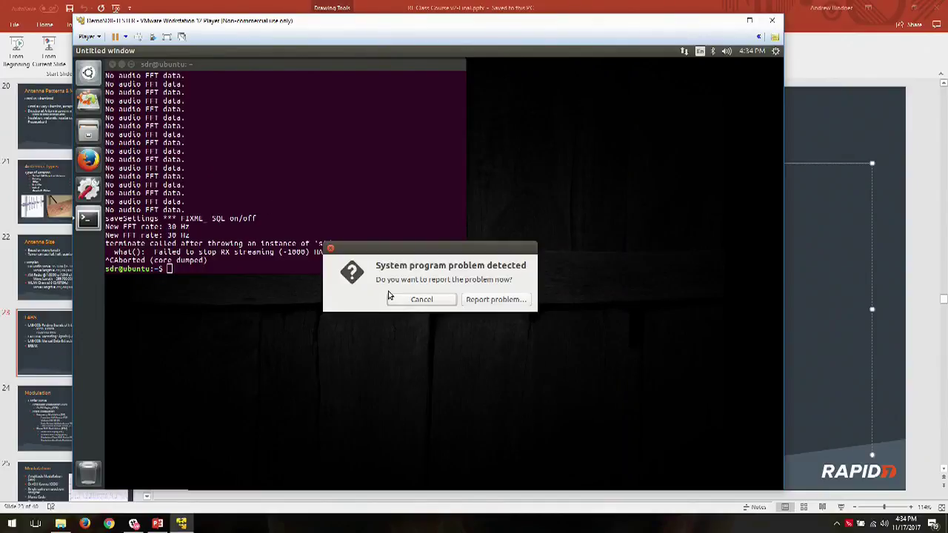
click(393, 299)
Relaunch Gqrx with the previous sudo command and start the receiver at 315.002800 MHz
key(Up)
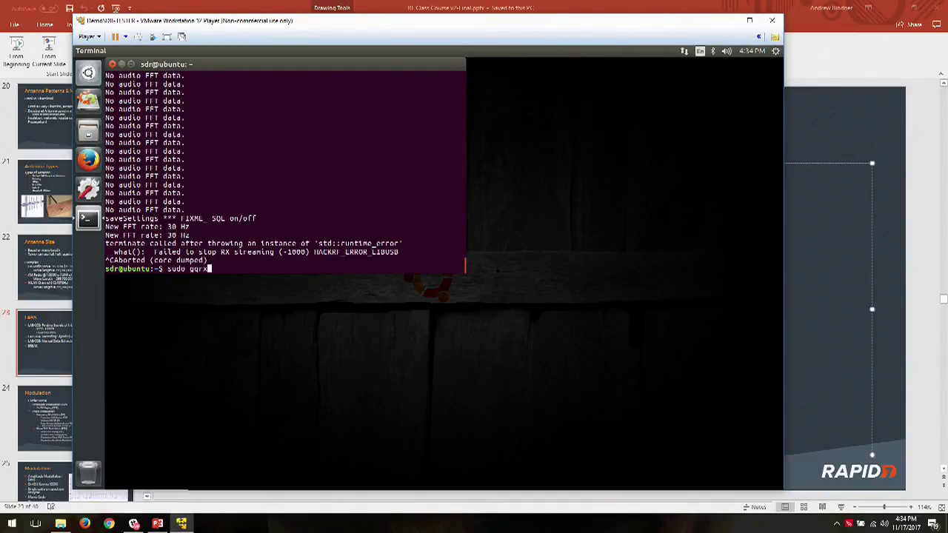
key(Return)
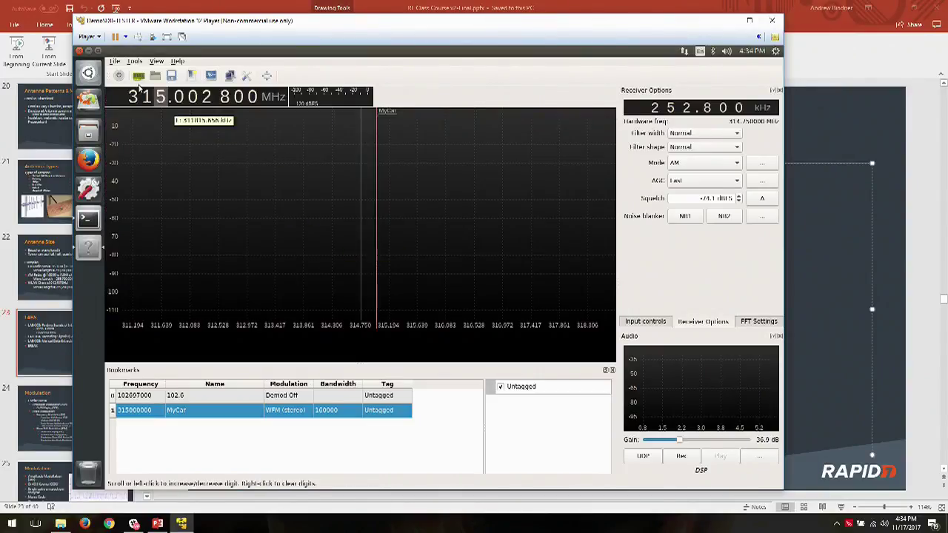
click(119, 76)
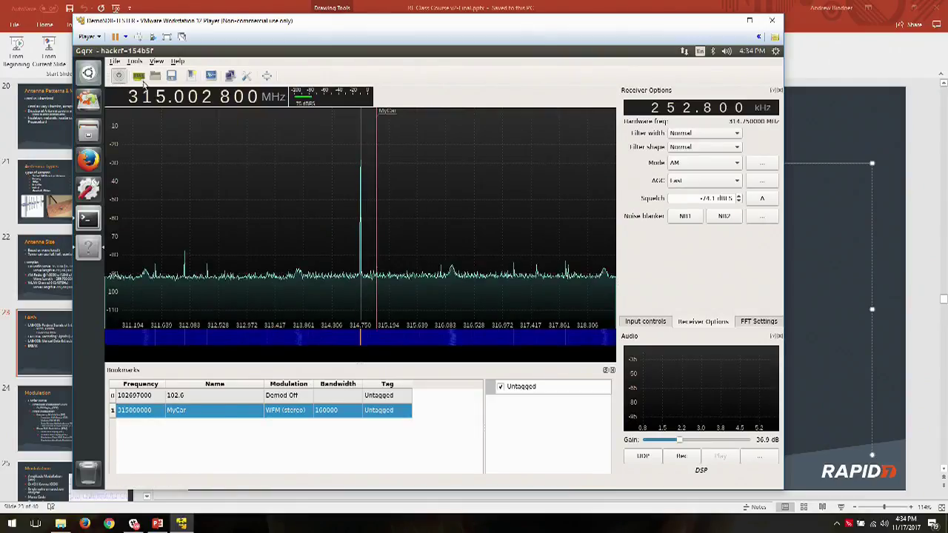
Record a short clip of the demodulated key-fob audio, then return to the terminal
click(689, 458)
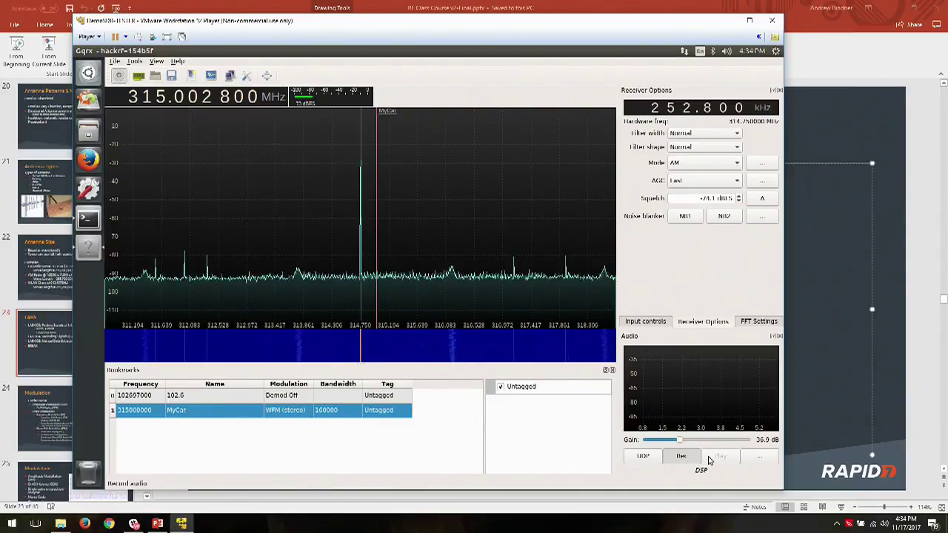
click(680, 456)
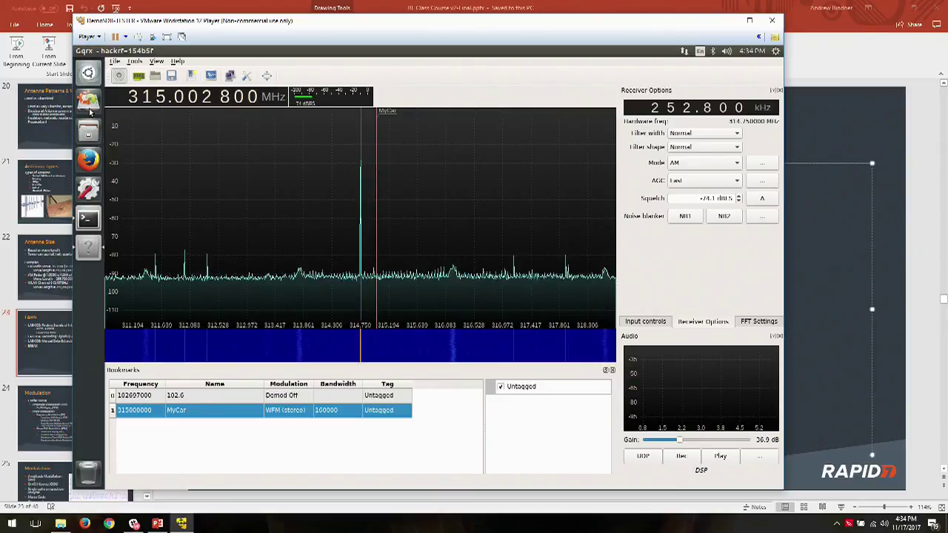
click(94, 216)
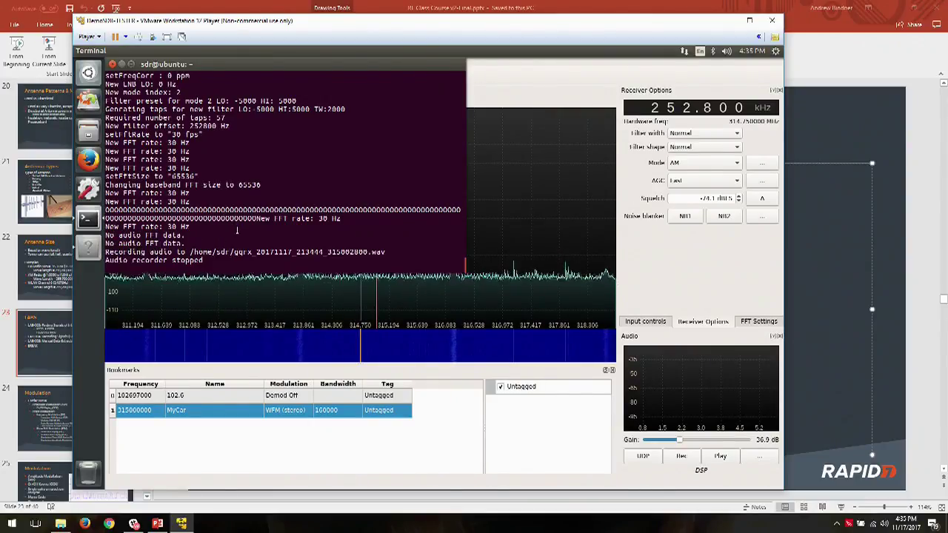
Launch Audacity with 'sudo audacity' from a new terminal window
key(ctrl+alt+t)
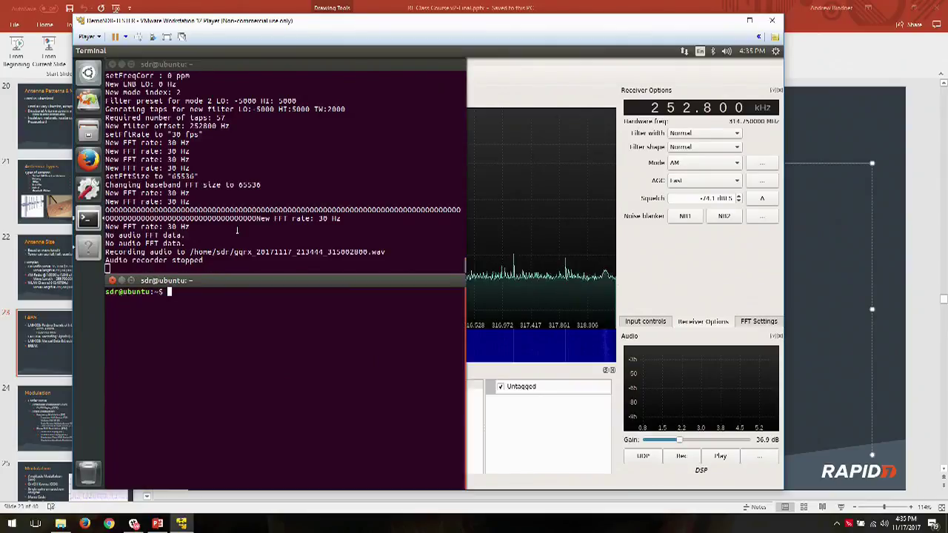
text(sudo audacity)
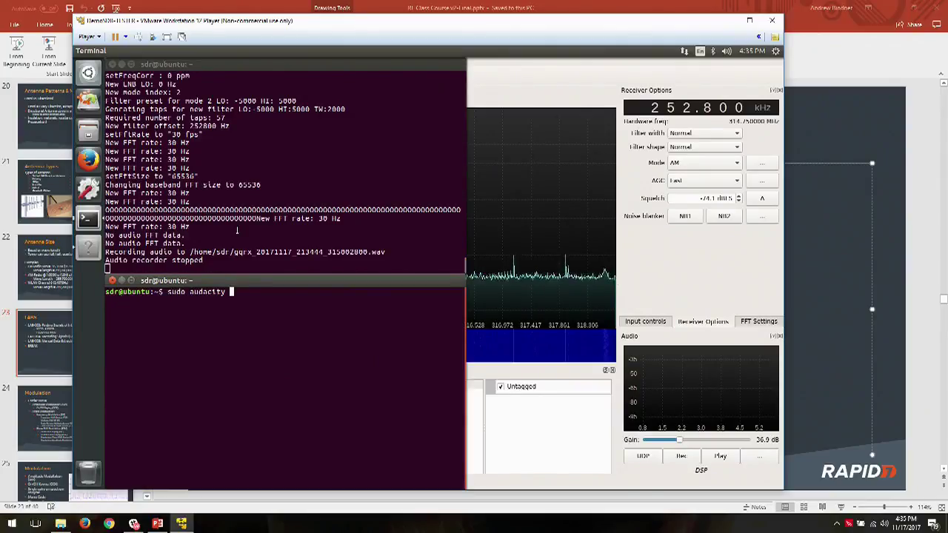
key(Return)
key(Return)
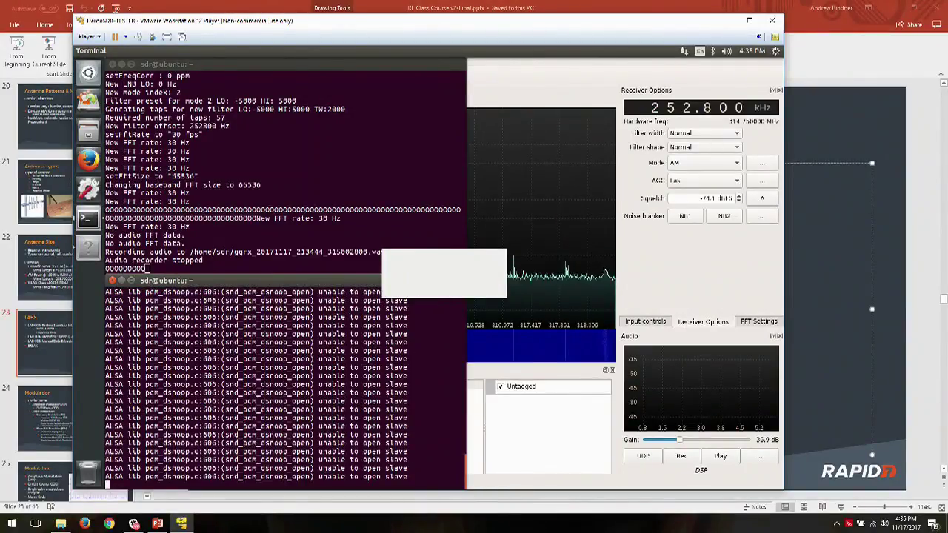
key(Return)
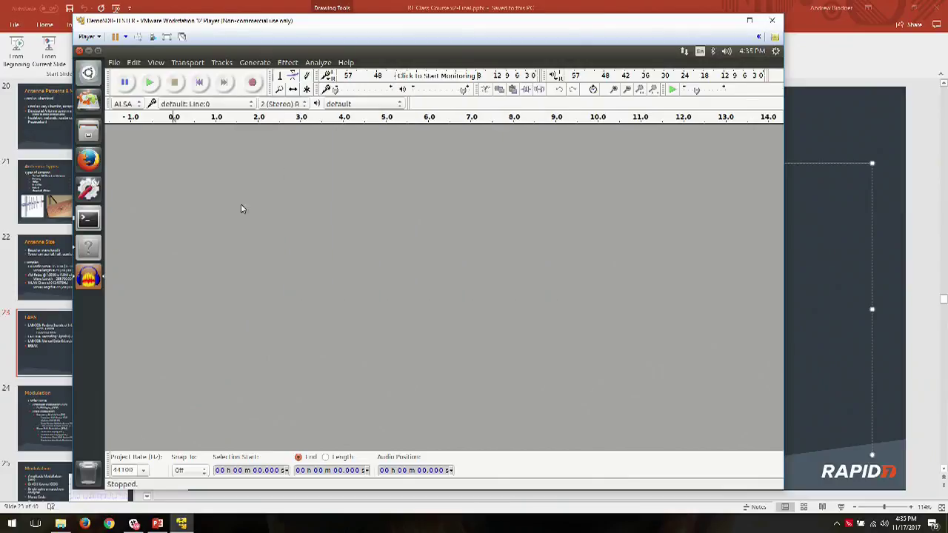
Open gqrx_20171117_213444_315002800.wav in Audacity, accepting the import warning
key(ctrl+o)
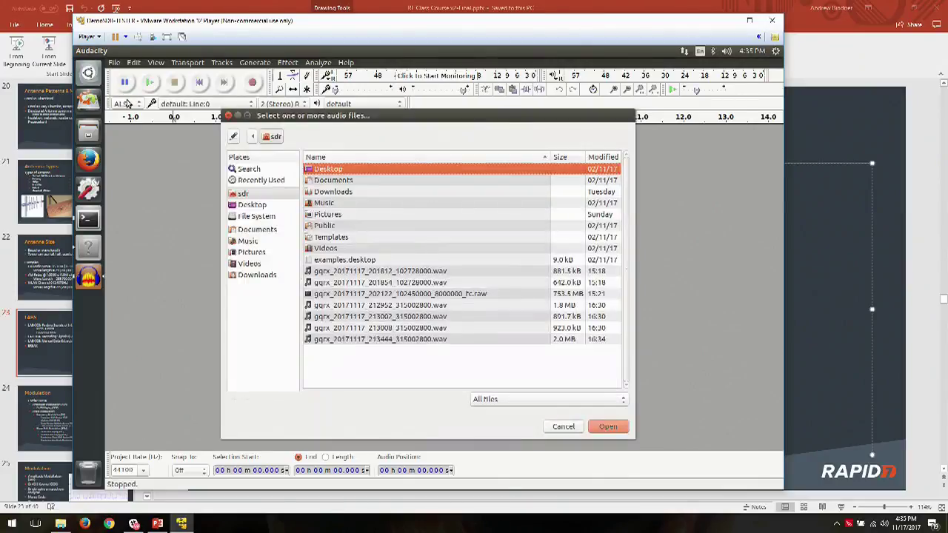
click(413, 340)
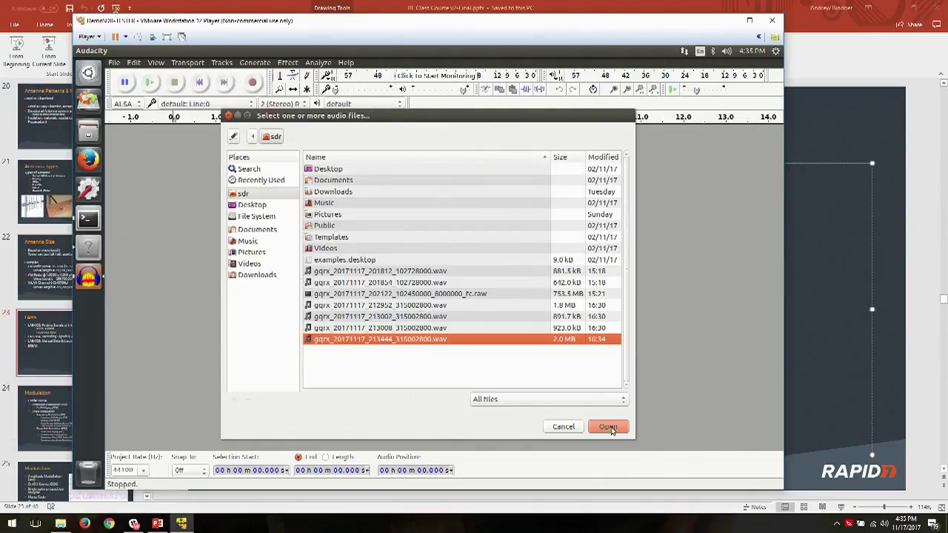
click(608, 428)
click(538, 374)
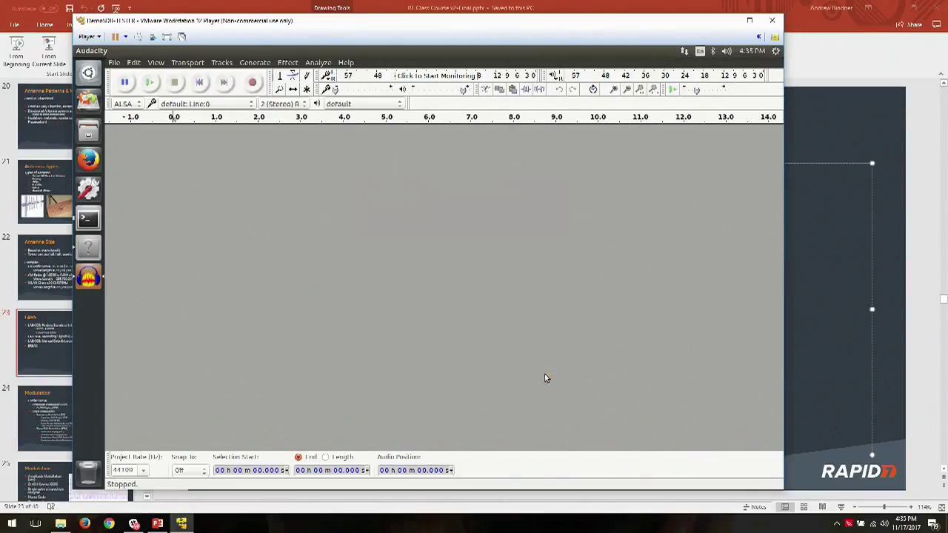
Zoom and pan the waveform to show individual cycles around 2.29–2.32 s
scroll(293, 154, up, 5)
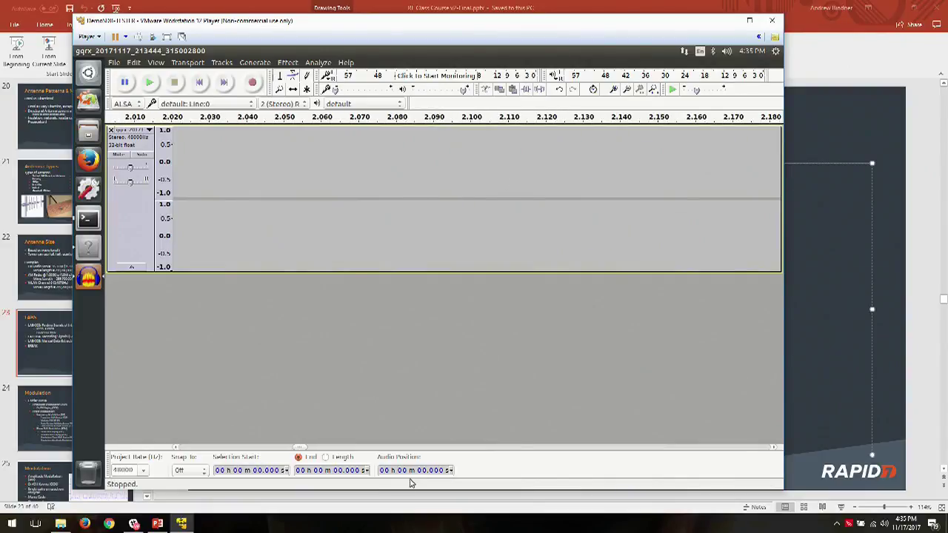
drag(301, 448, 314, 450)
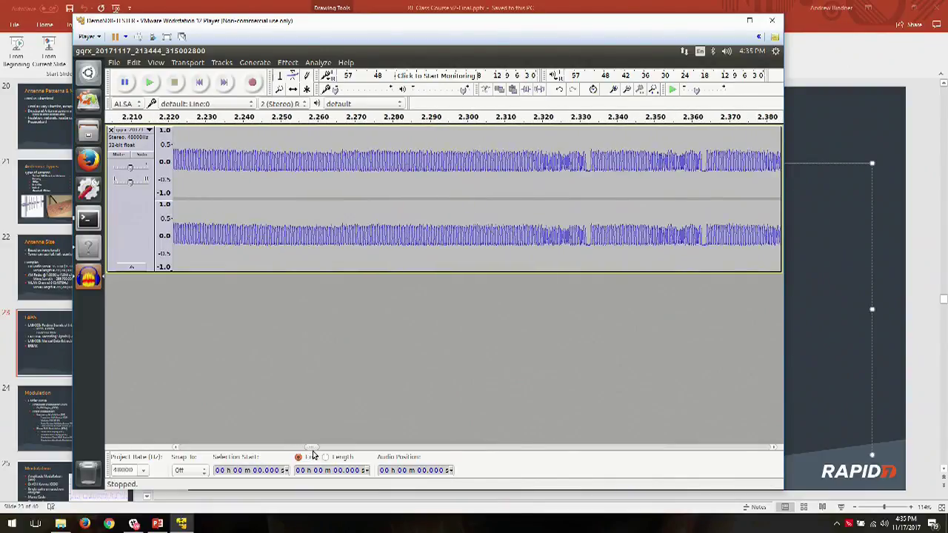
scroll(356, 188, up, 1)
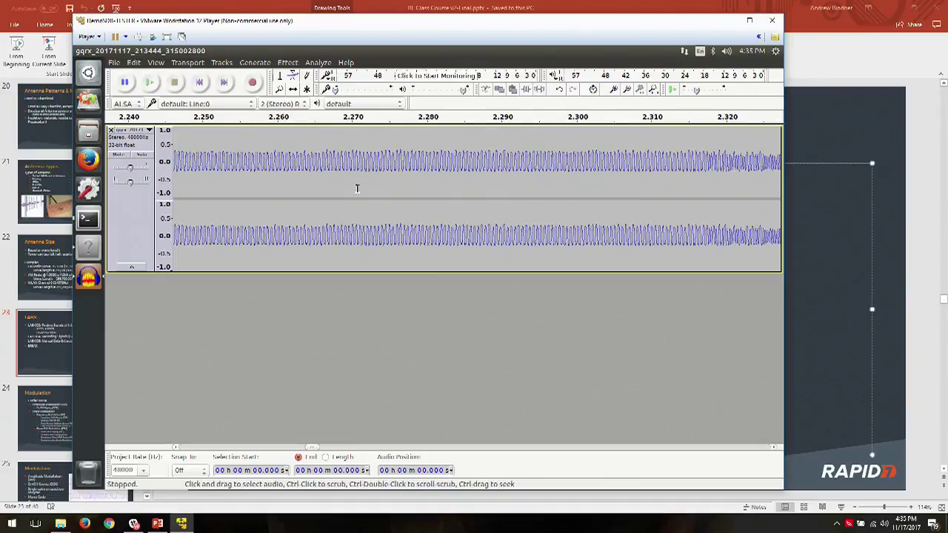
scroll(356, 189, up, 1)
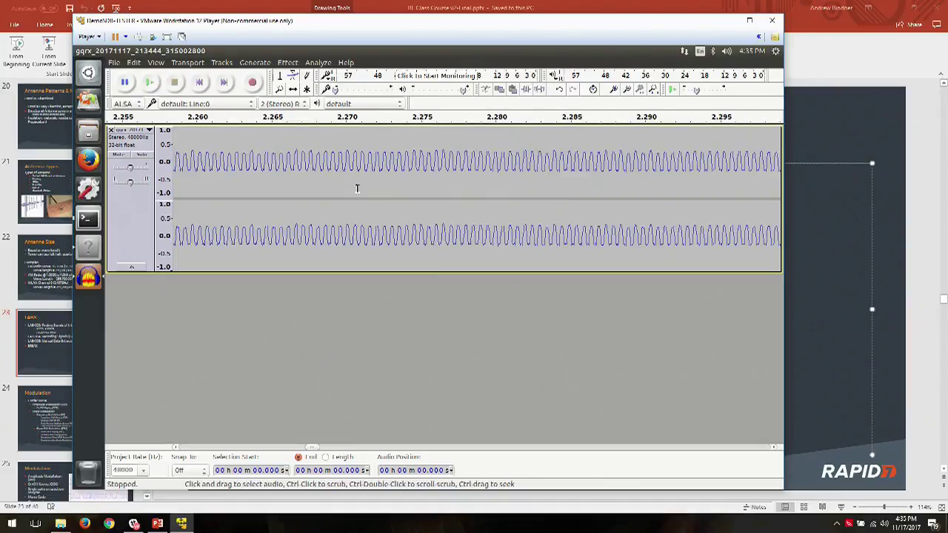
scroll(356, 188, up, 1)
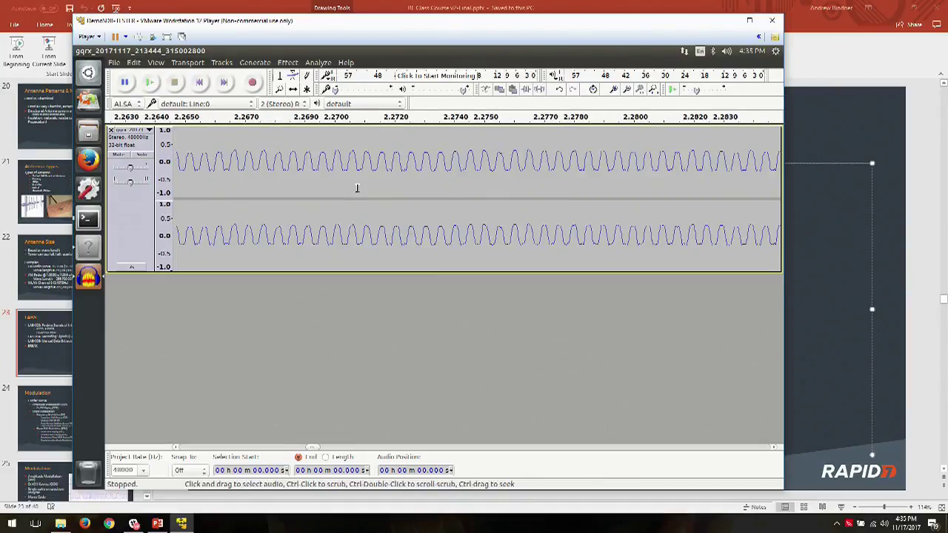
scroll(357, 189, down, 1)
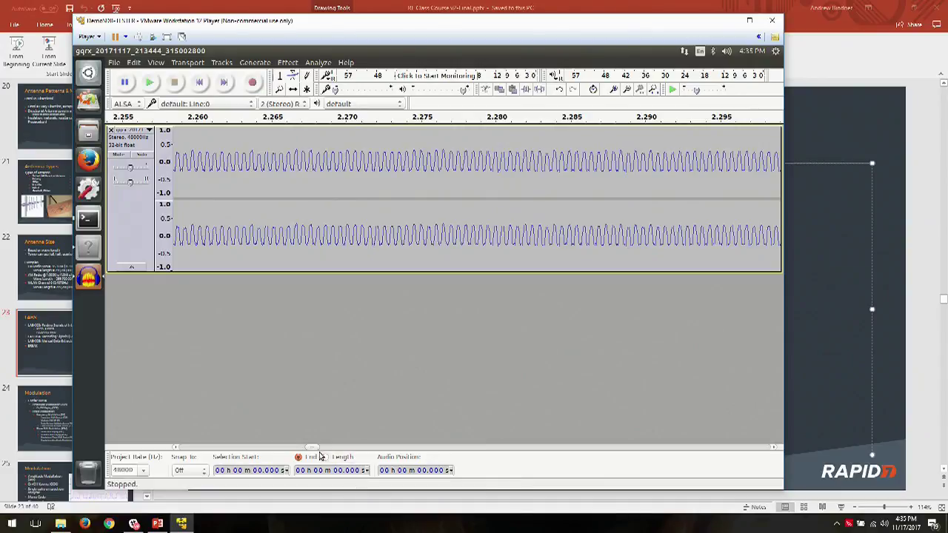
scroll(320, 450, right, 2)
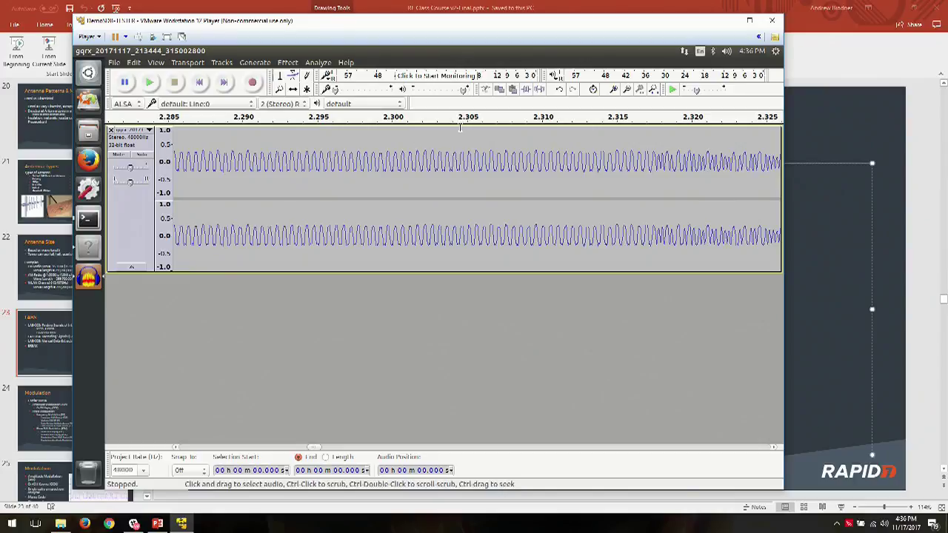
Select stretches of the waveform between about 2.287 and 2.317 s
drag(455, 168, 630, 183)
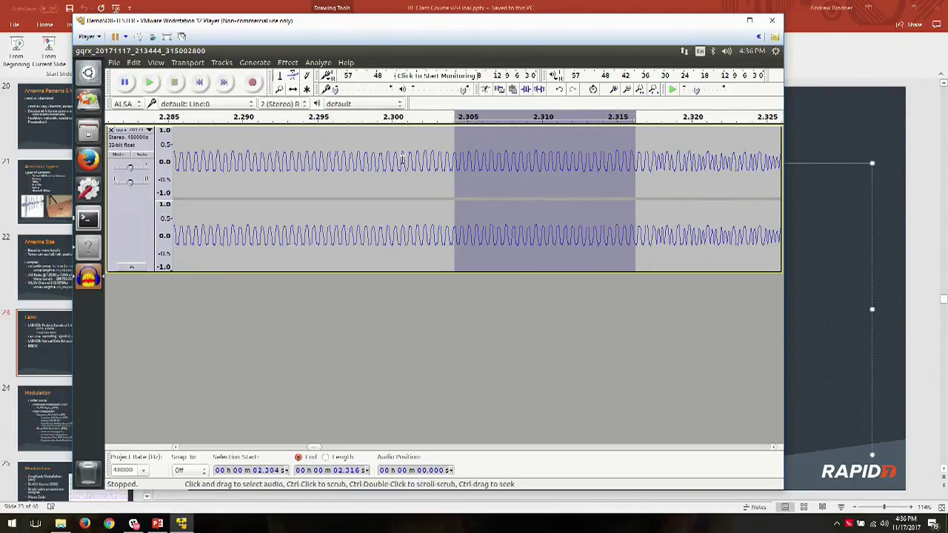
drag(202, 183, 606, 222)
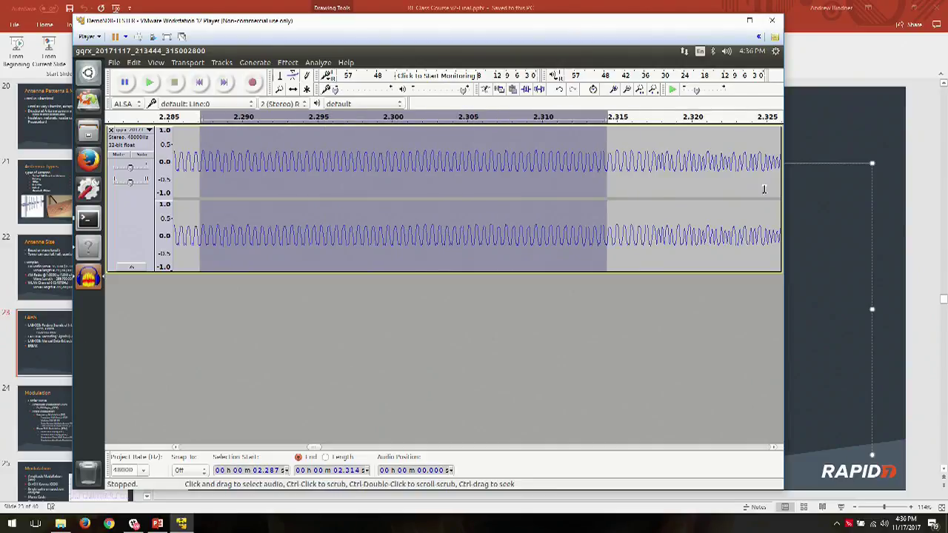
drag(653, 183, 777, 181)
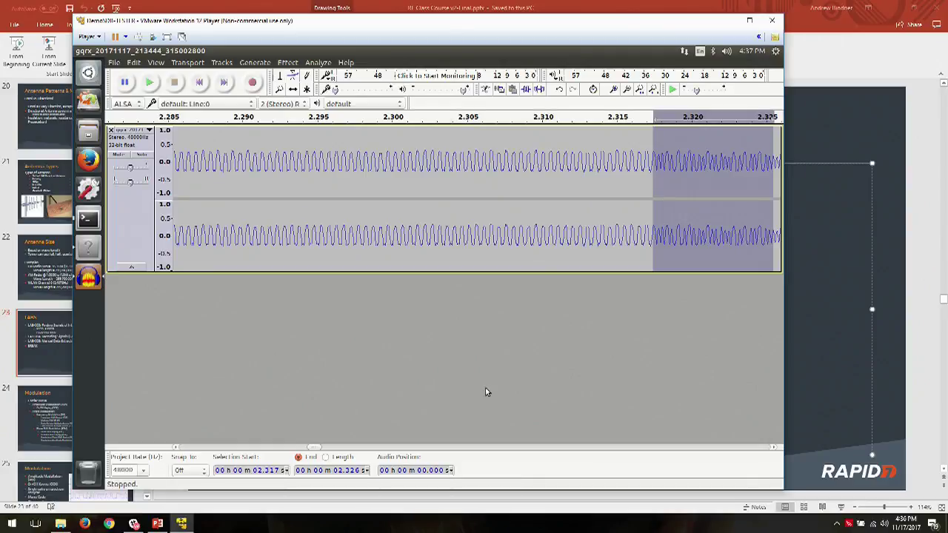
Page right to where the burst ends, then close the Audacity project
click(463, 449)
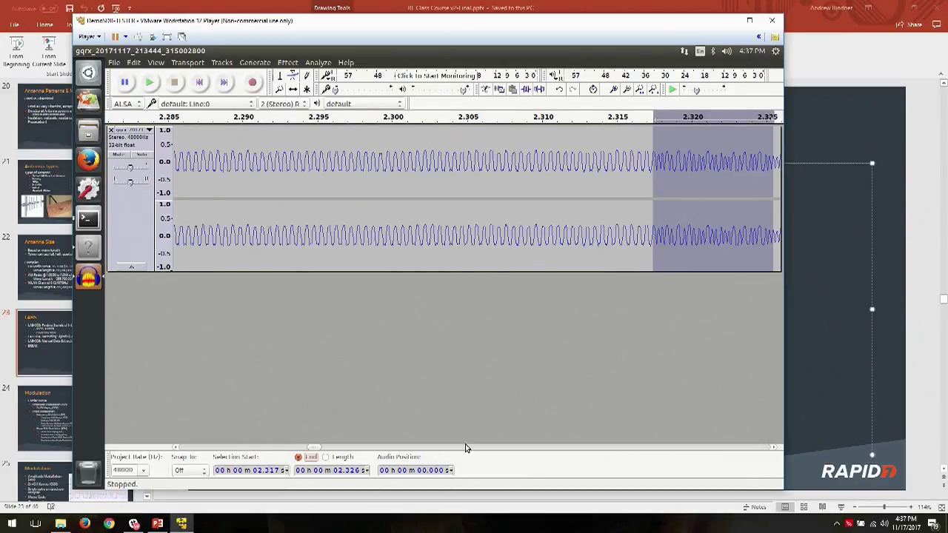
click(465, 447)
click(466, 447)
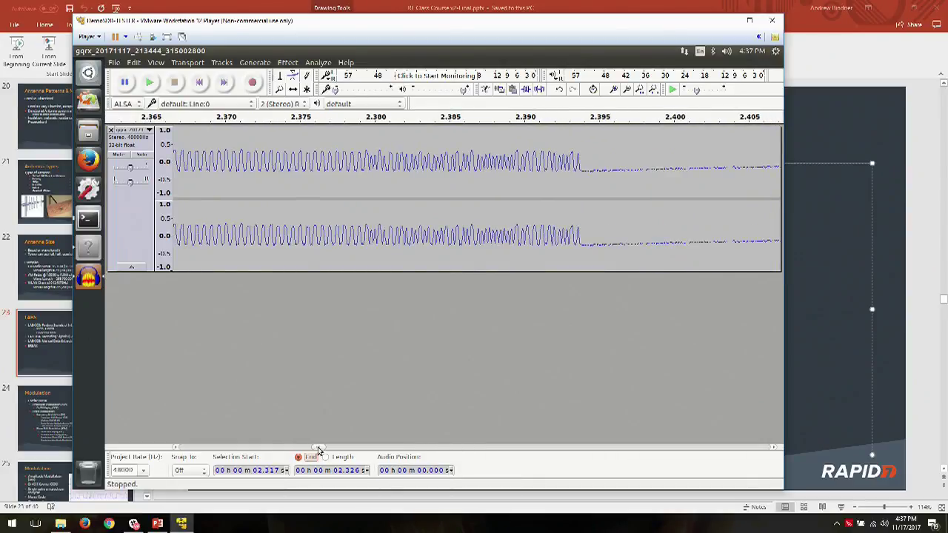
drag(318, 448, 317, 448)
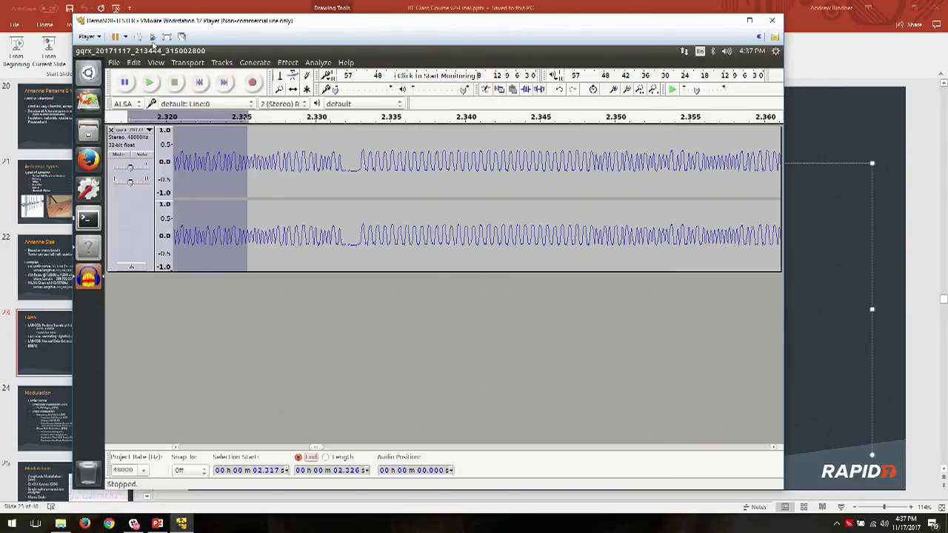
click(79, 53)
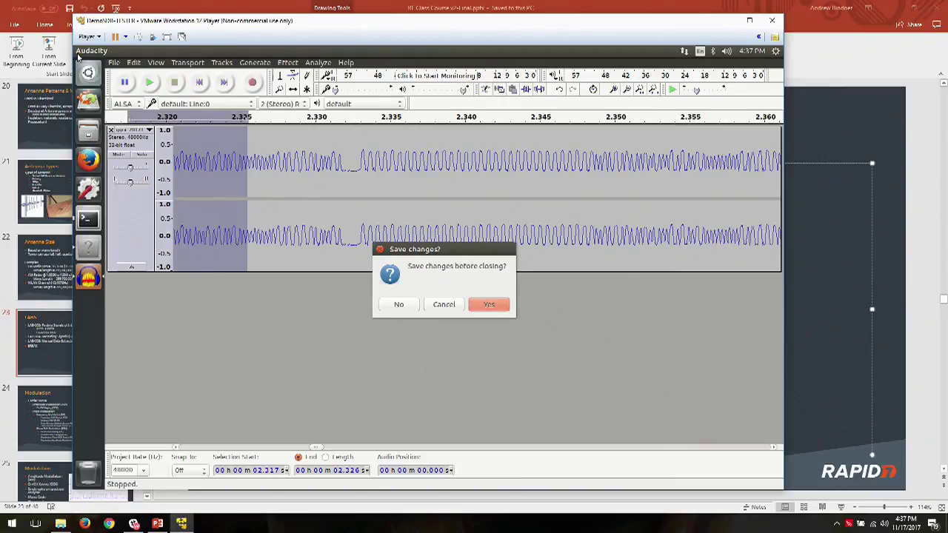
Close Audacity without saving and exit the spare terminal
click(400, 305)
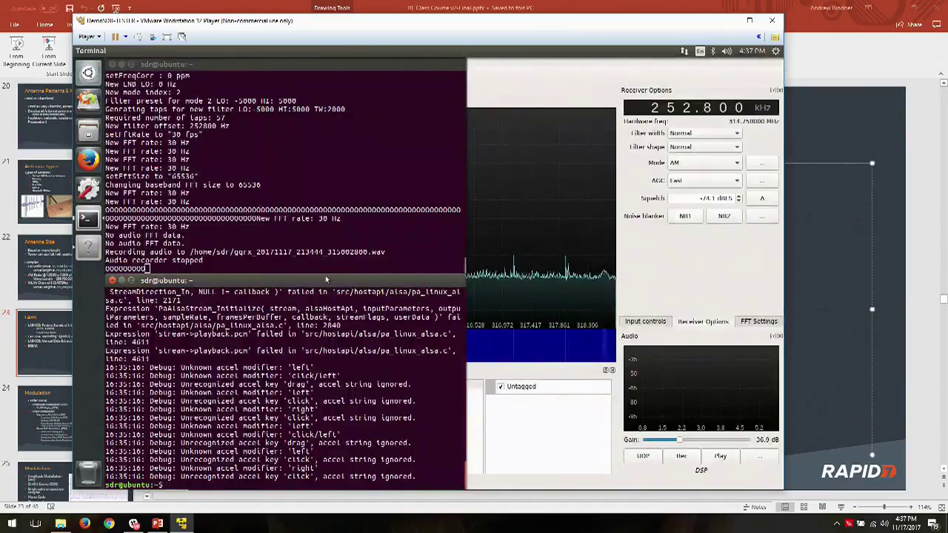
text(exit)
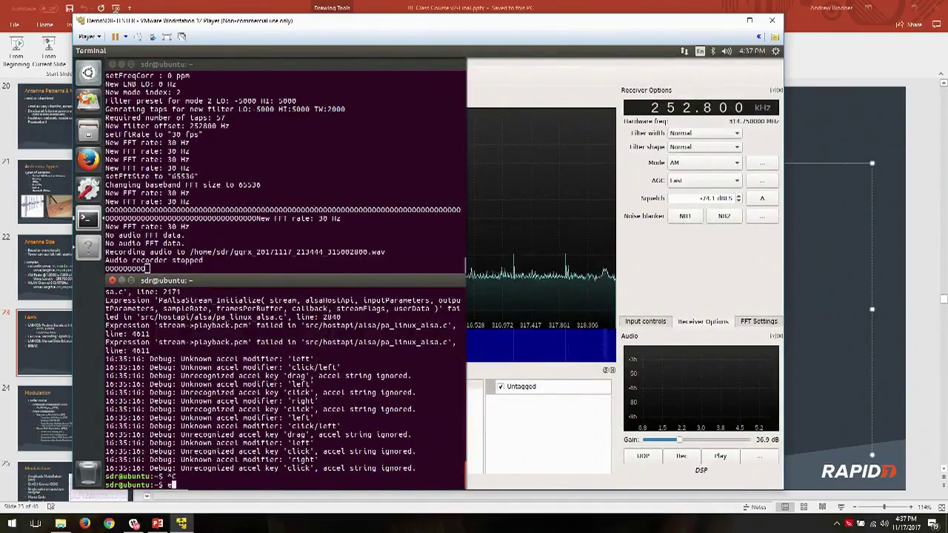
key(Return)
Stop the running Gqrx with Ctrl+C and type exit in the remaining terminal
text(ex)
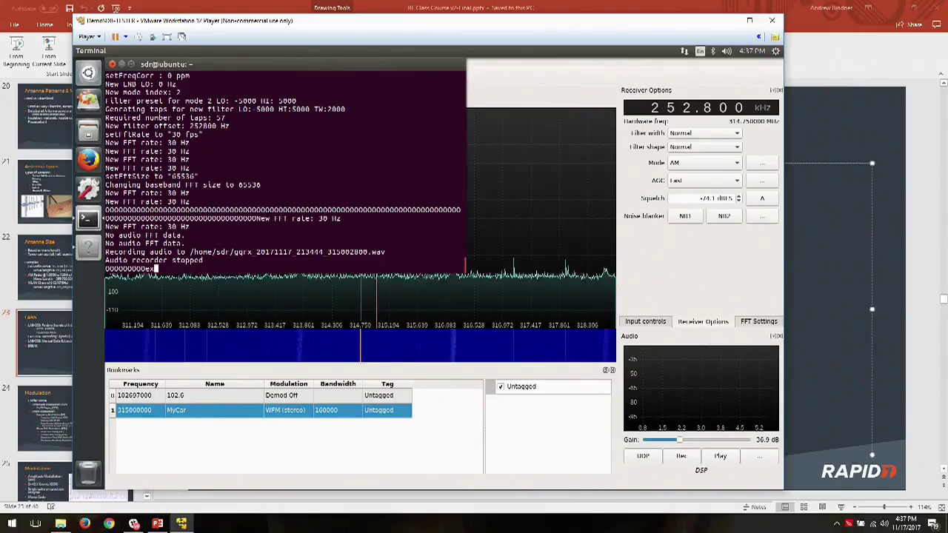
key(ctrl+c)
text(exit)
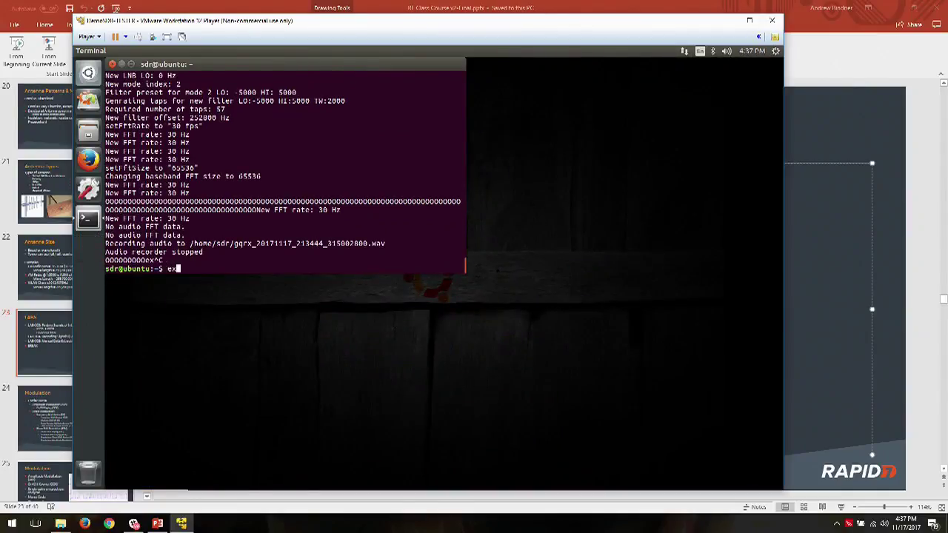
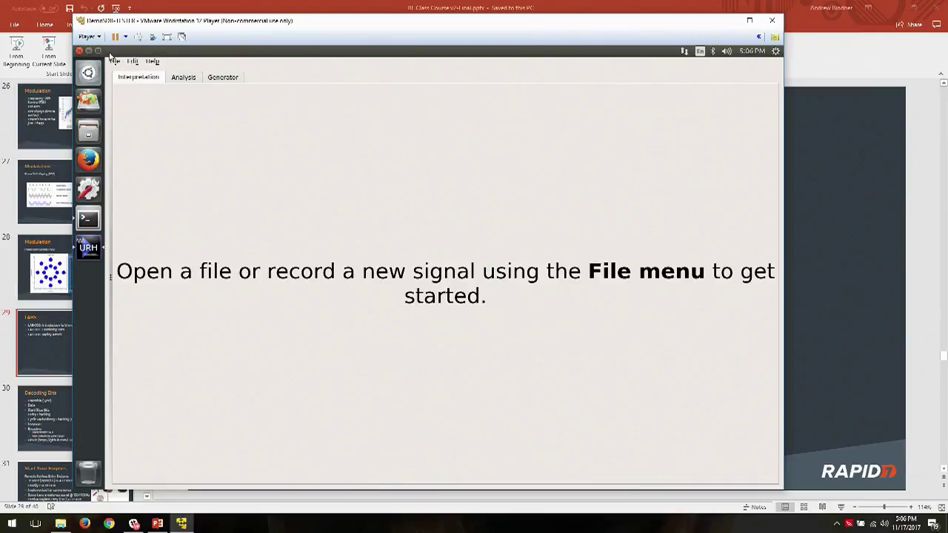
Open the Spectrum Analyzer from the File menu, preset to USRP at 433.920M
click(115, 62)
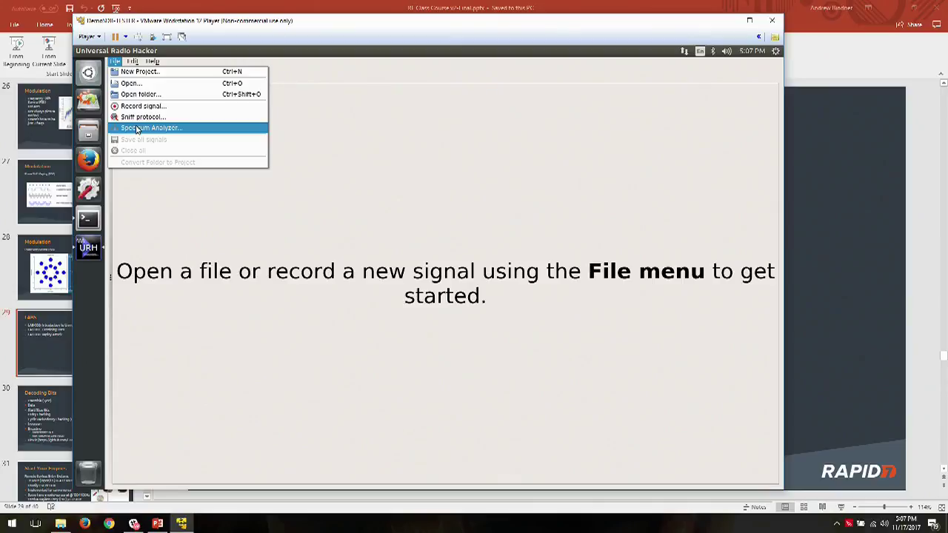
click(137, 129)
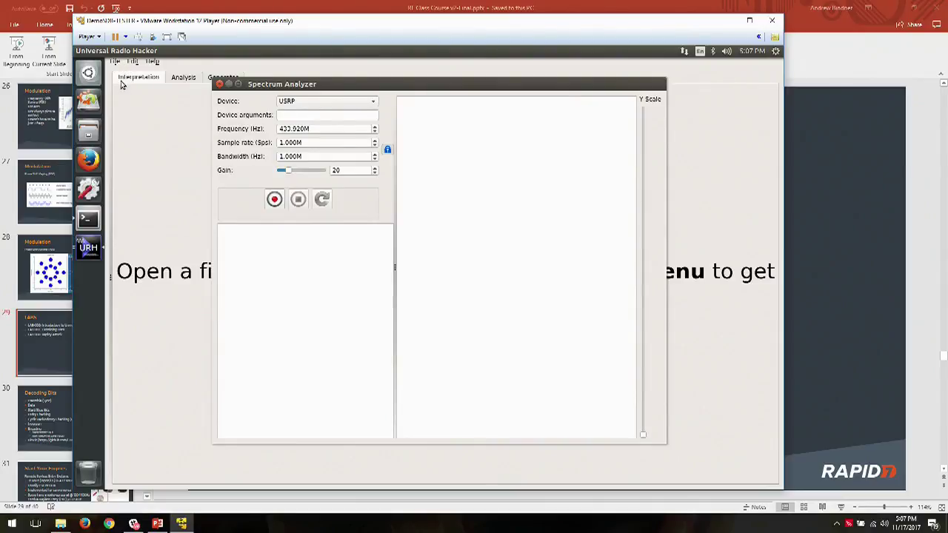
Switch the analyzer device to HackRF and start the live spectrum around 433.920M
click(320, 104)
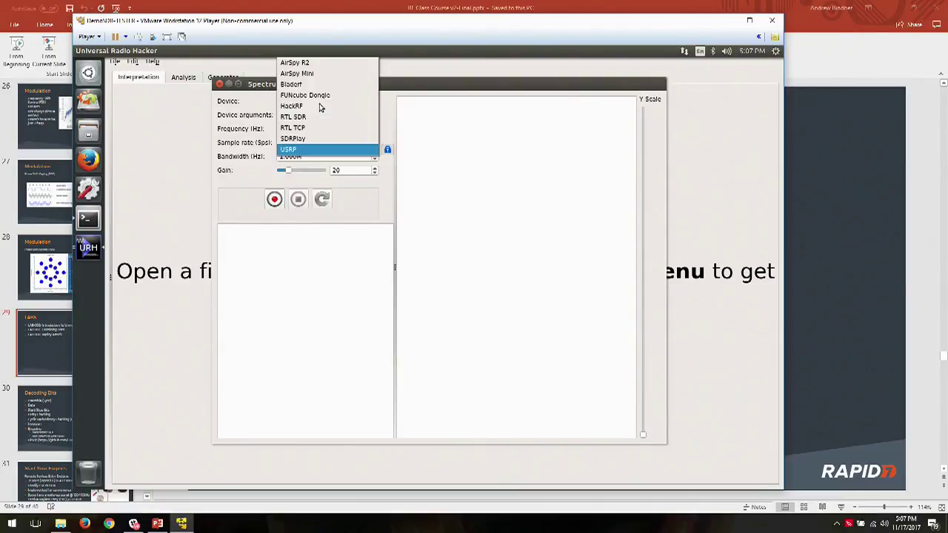
click(304, 105)
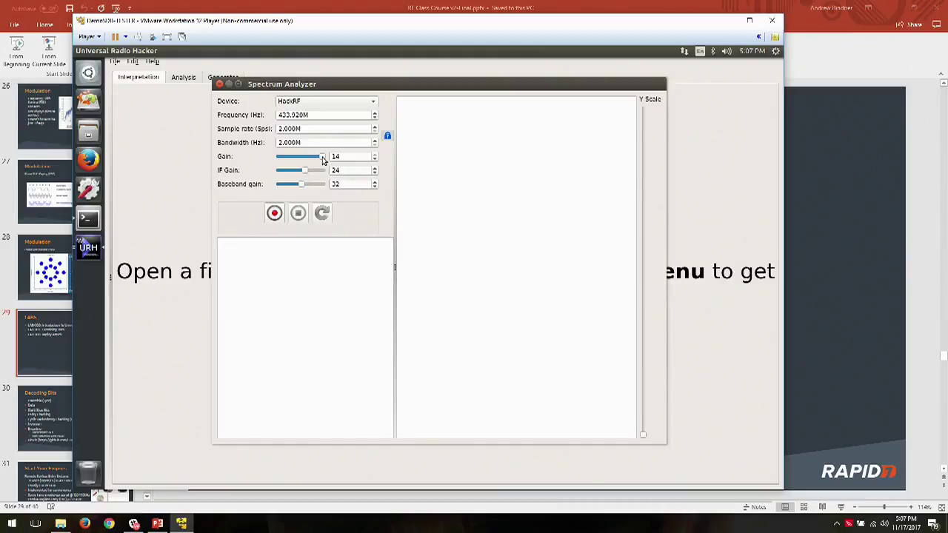
mouse_move(322, 179)
click(274, 213)
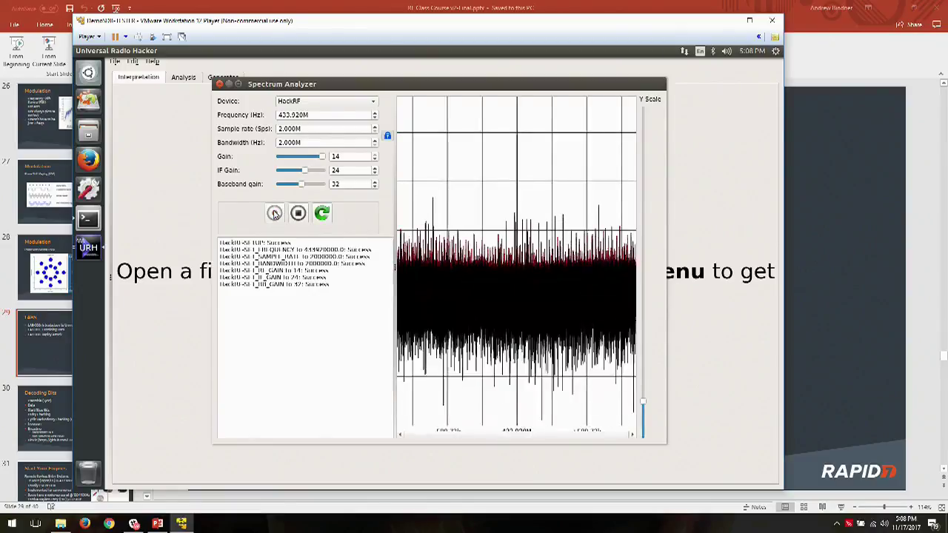
Maximize the analyzer, lower the baseband gain to 4 and retune to 433.482M
double_click(389, 84)
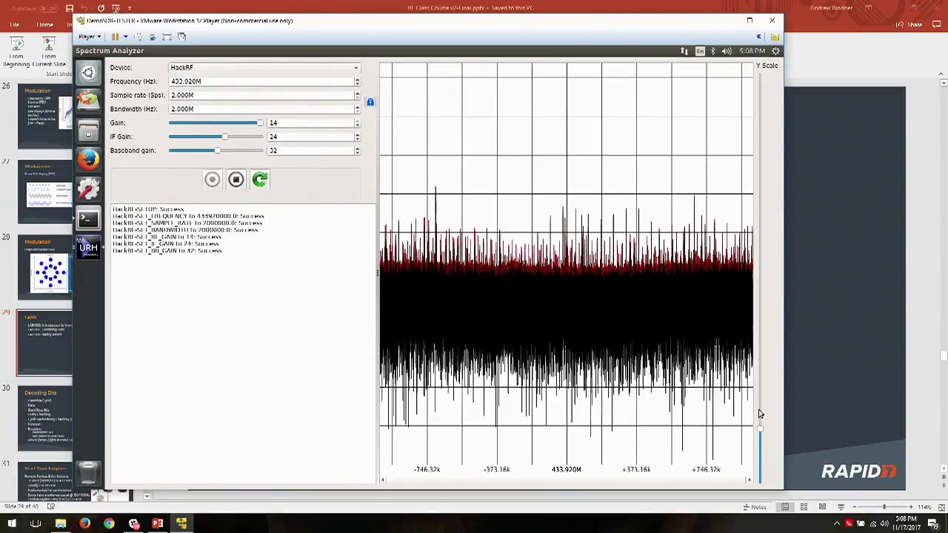
scroll(760, 415, up, 2)
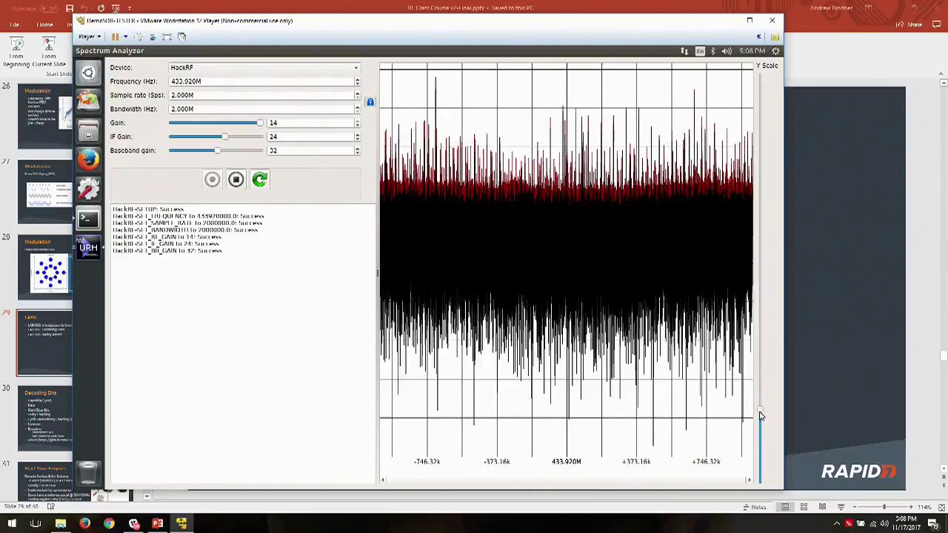
scroll(759, 418, up, 2)
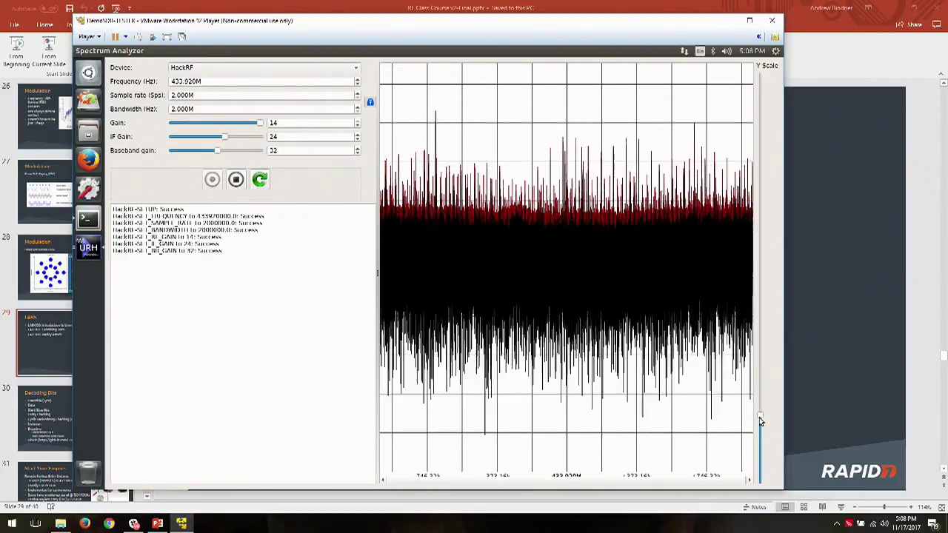
scroll(760, 421, down, 2)
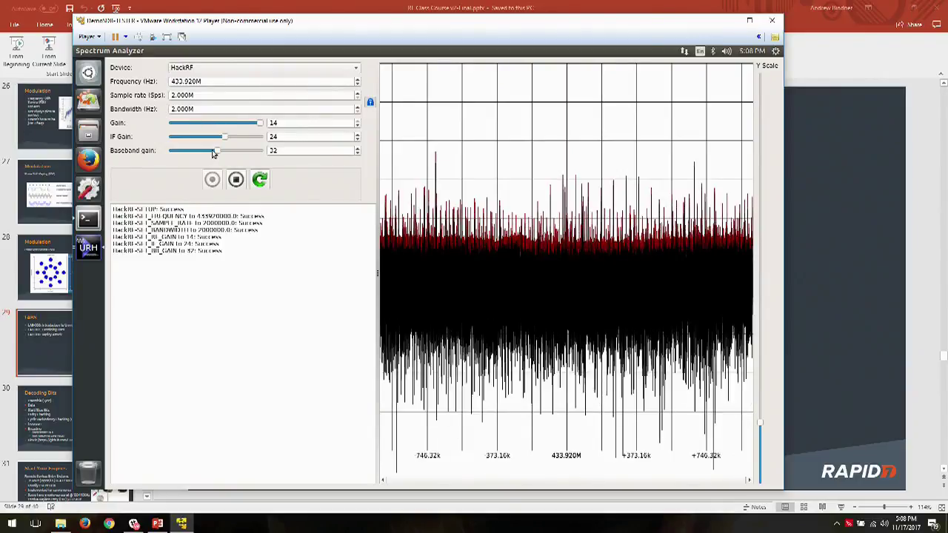
drag(217, 158, 193, 156)
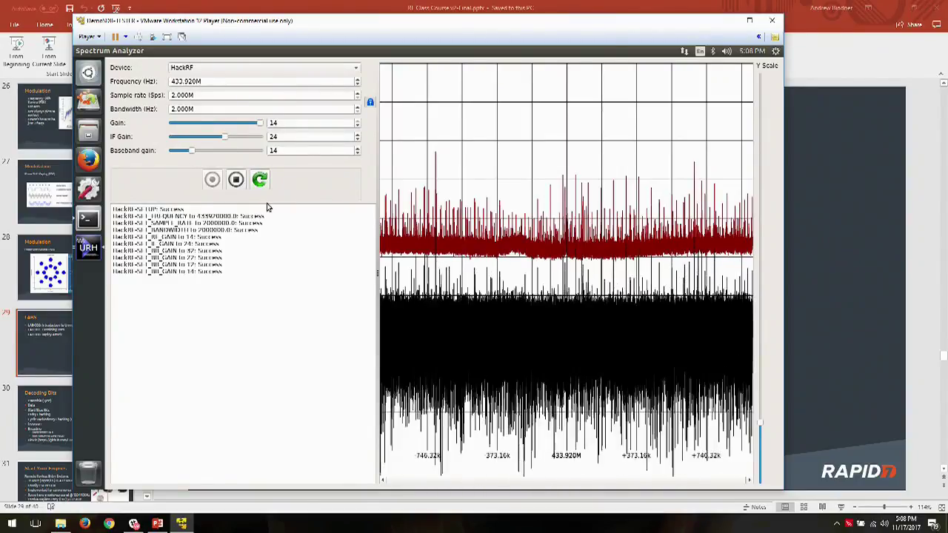
click(486, 256)
right_click(486, 256)
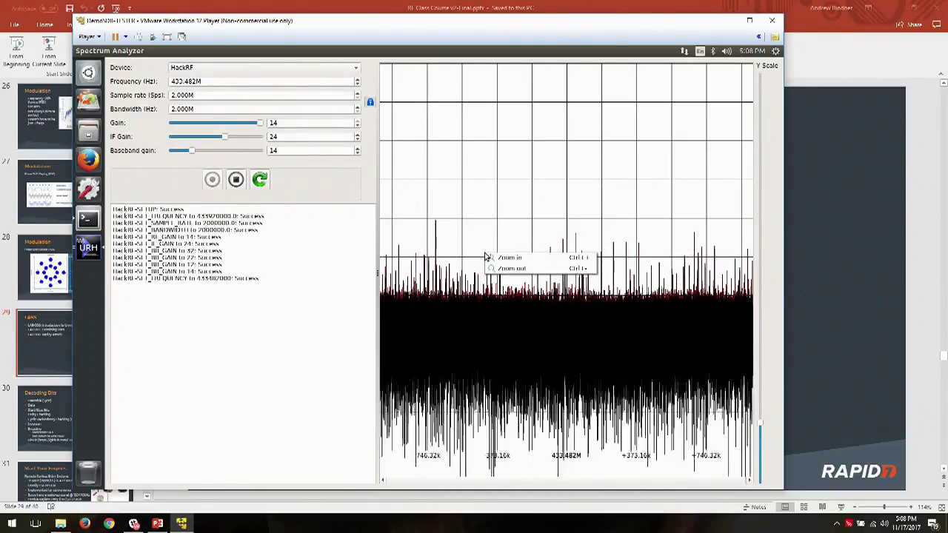
click(362, 181)
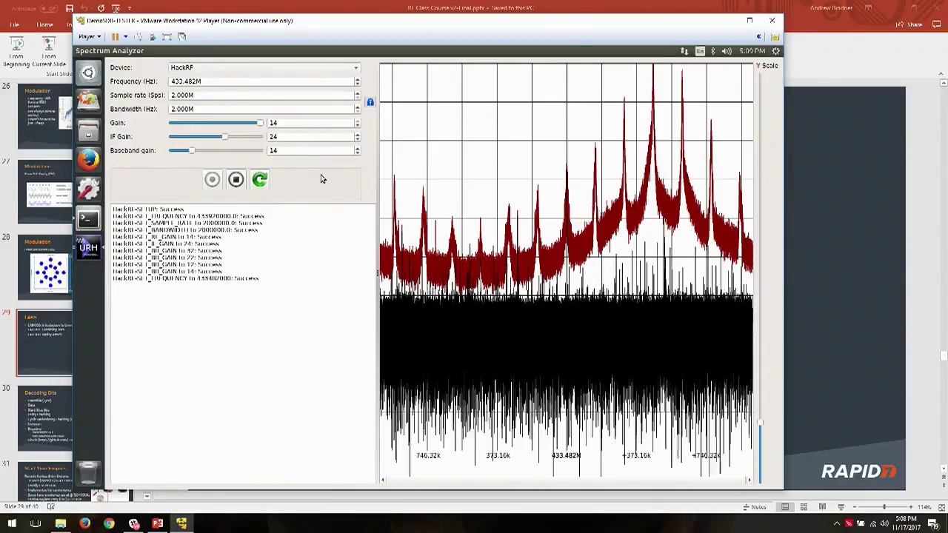
Lower the IF gain to 8, refresh the spectrum, then stop it and restore the window
drag(225, 140, 178, 155)
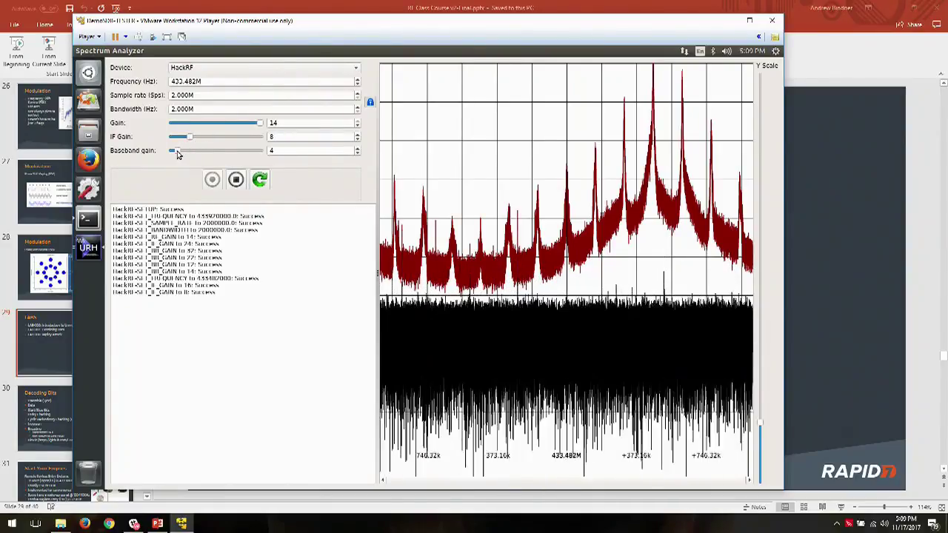
click(261, 182)
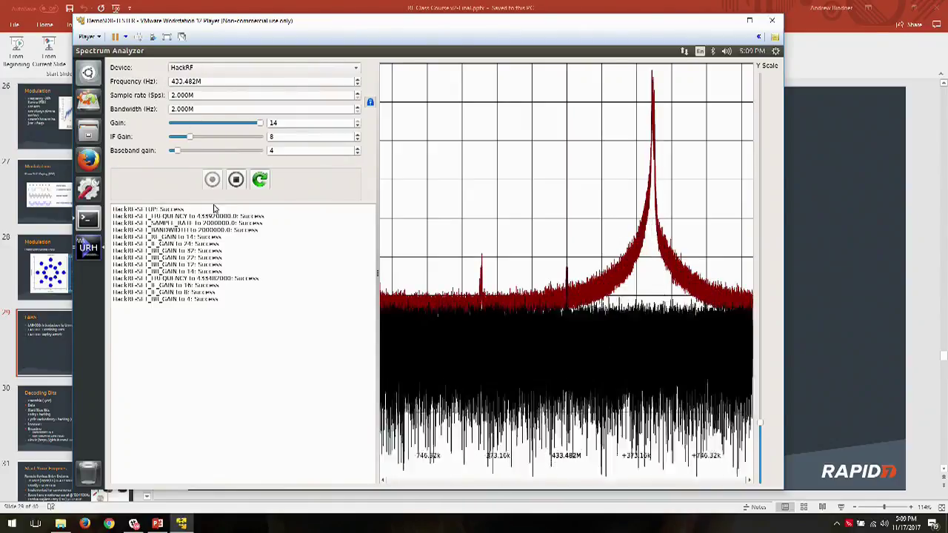
click(235, 182)
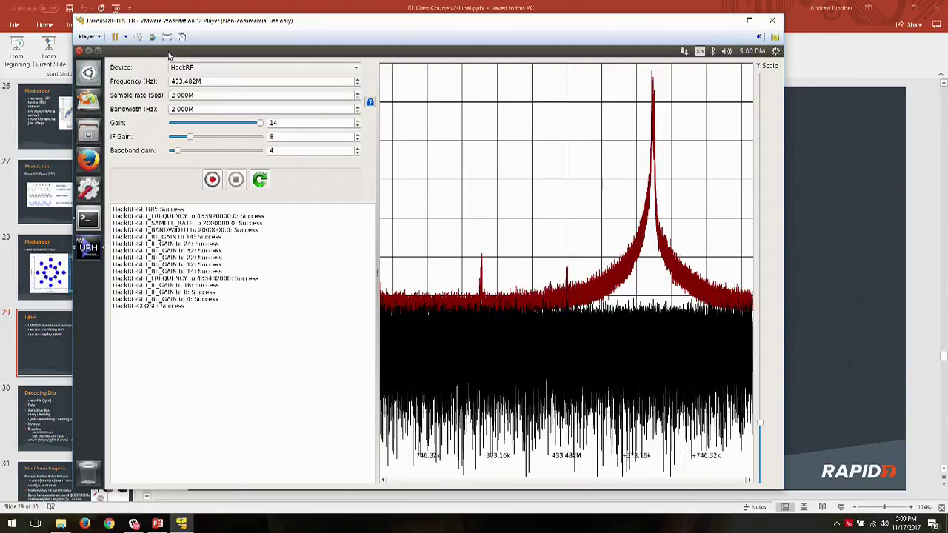
double_click(143, 51)
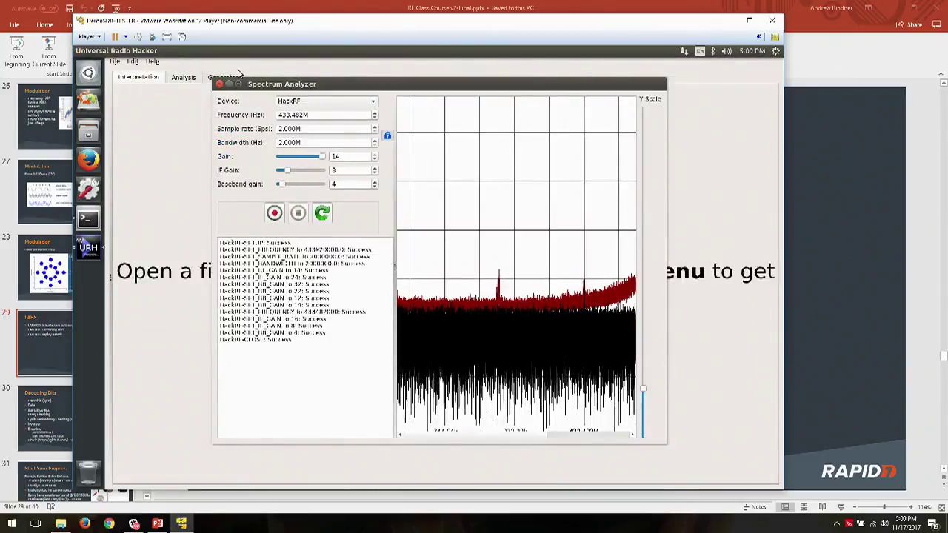
Close the Spectrum Analyzer and open Record Signal, carrying over HackRF at 433.482M
click(219, 85)
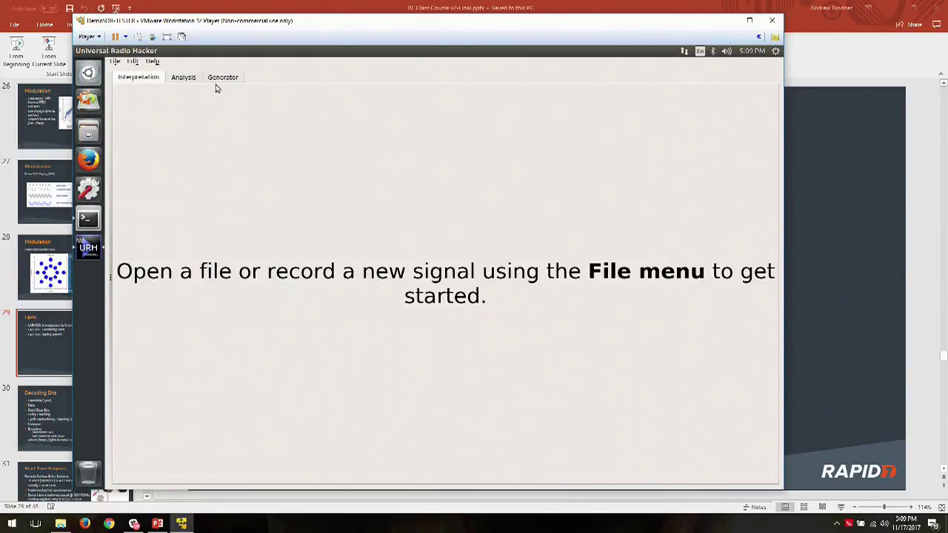
click(115, 62)
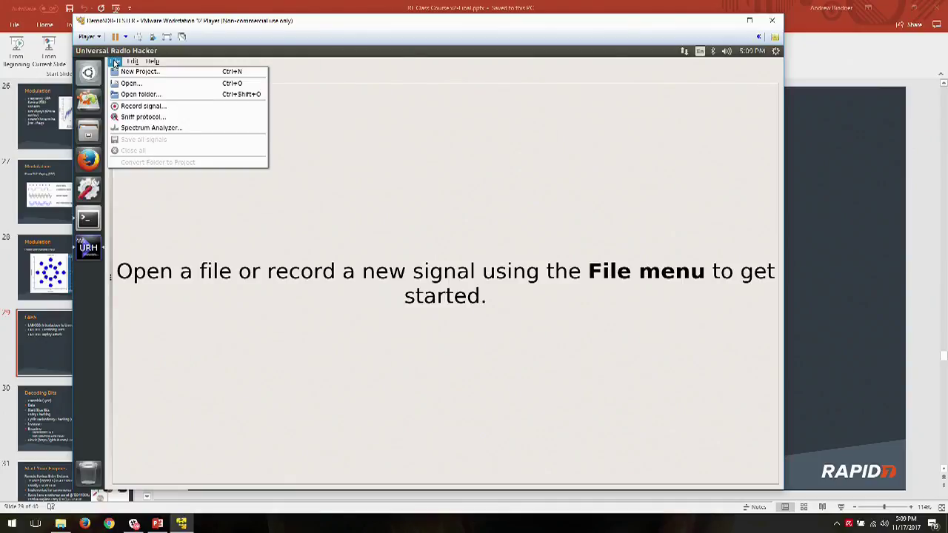
click(154, 108)
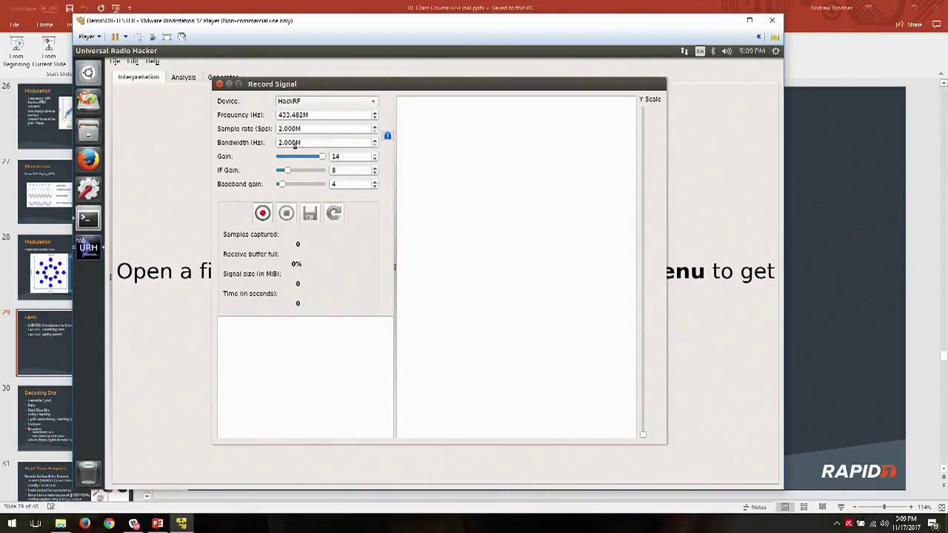
Change the recording frequency to 433.92M, start a recording, then close the Record Signal dialog
click(301, 115)
drag(302, 114, 294, 115)
text(2)
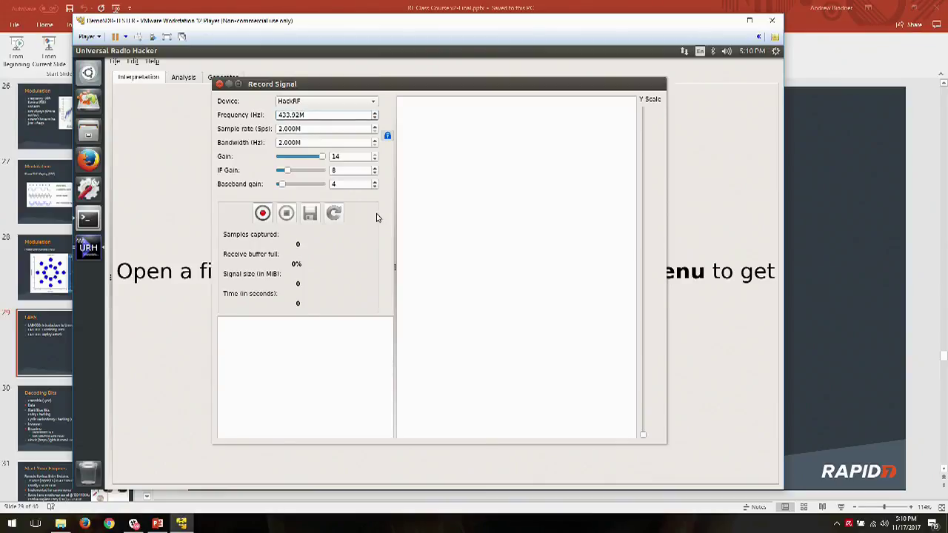
click(261, 214)
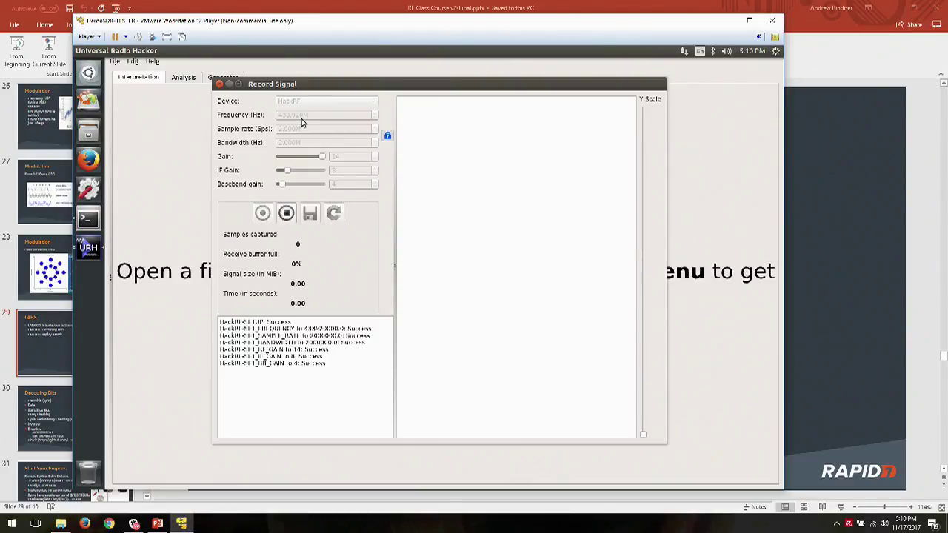
click(219, 84)
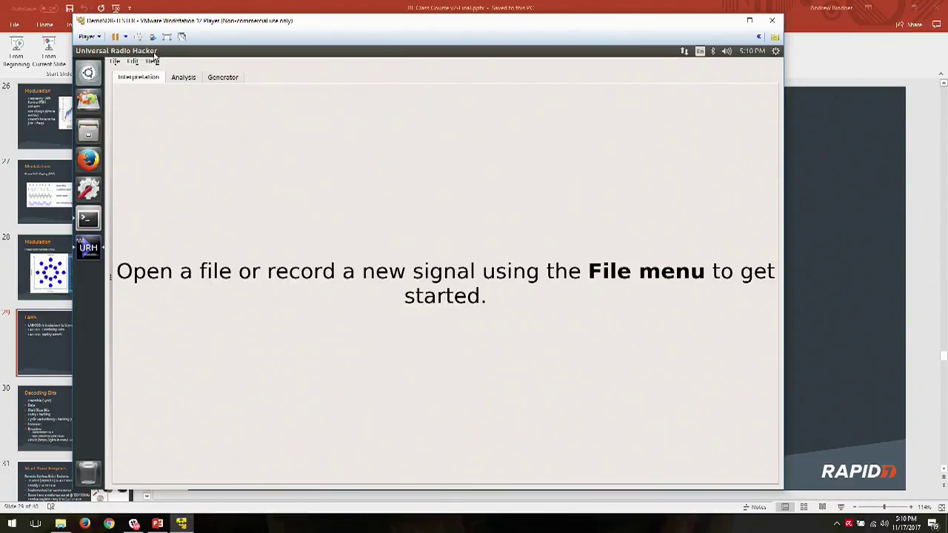
Quit Universal Radio Hacker and relaunch it as root with 'sudo urh'
click(114, 63)
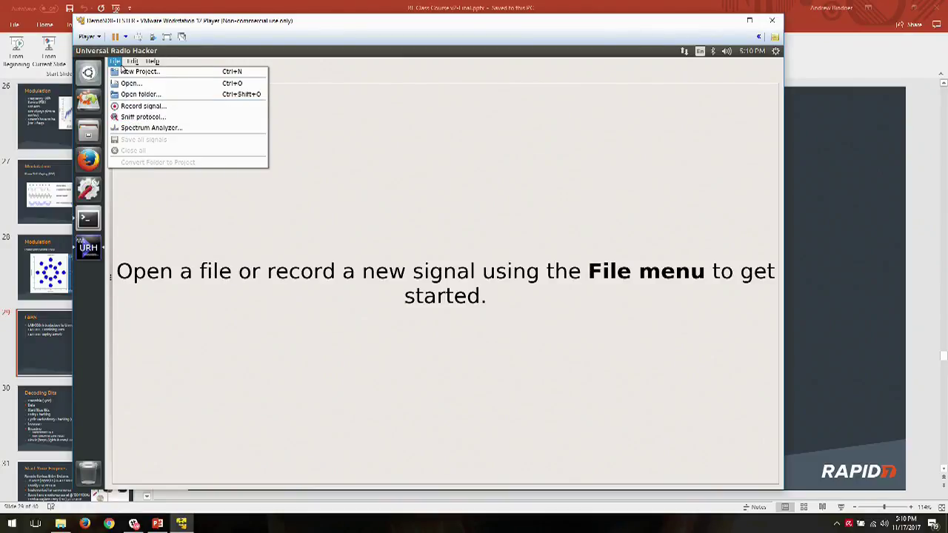
click(82, 55)
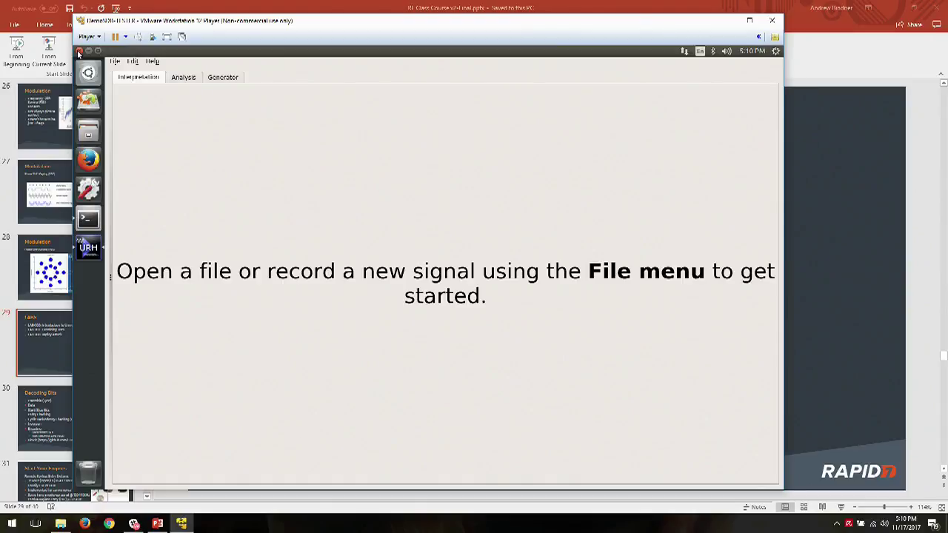
click(80, 51)
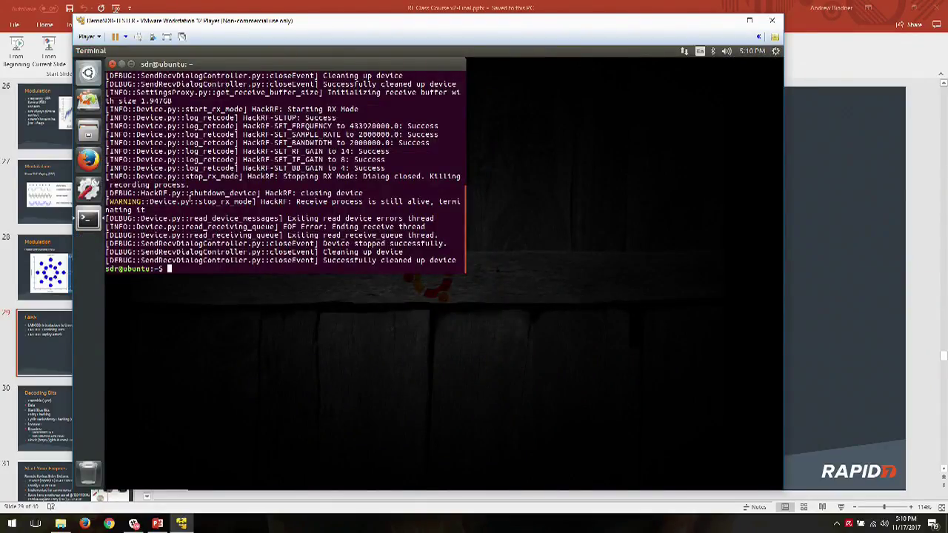
text(sudo urh)
key(Return)
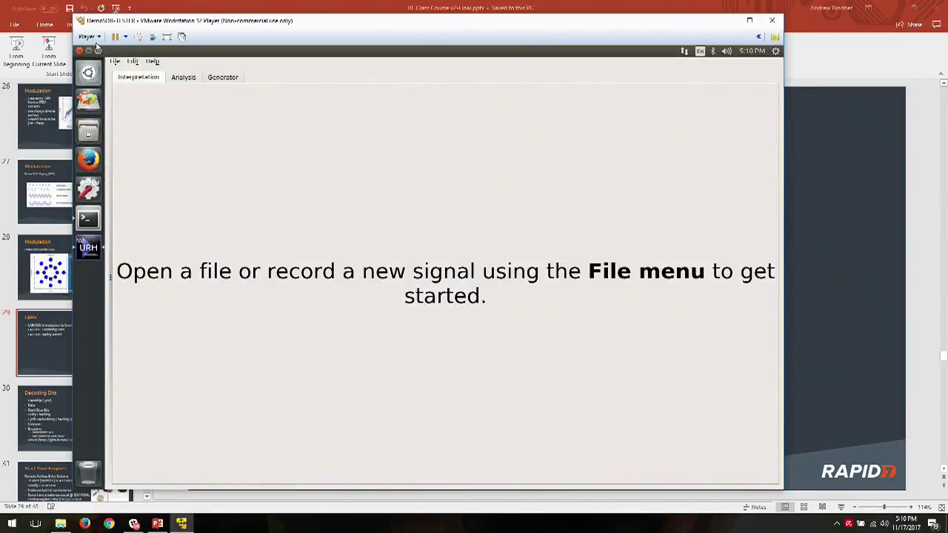
click(115, 61)
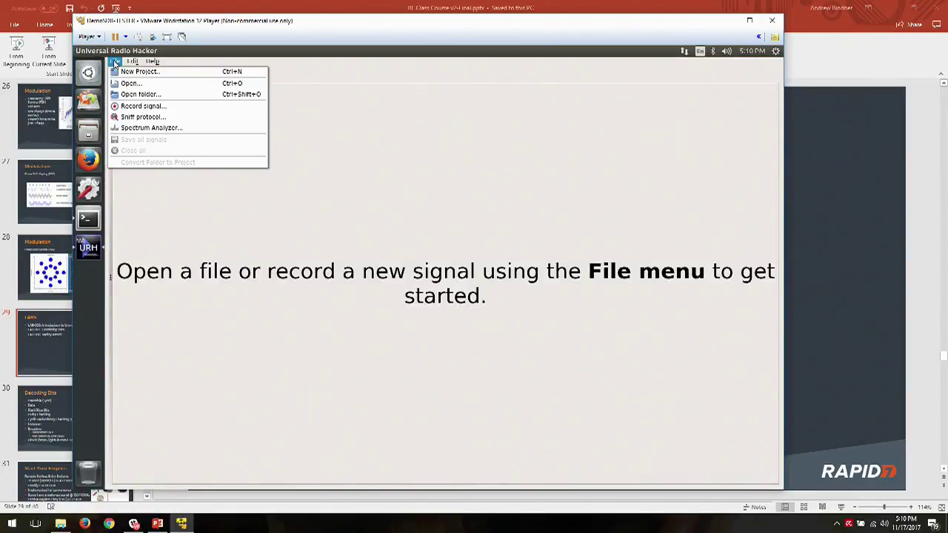
Open Record Signal, choose HackRF and lower the IF and baseband gain to 8
click(147, 108)
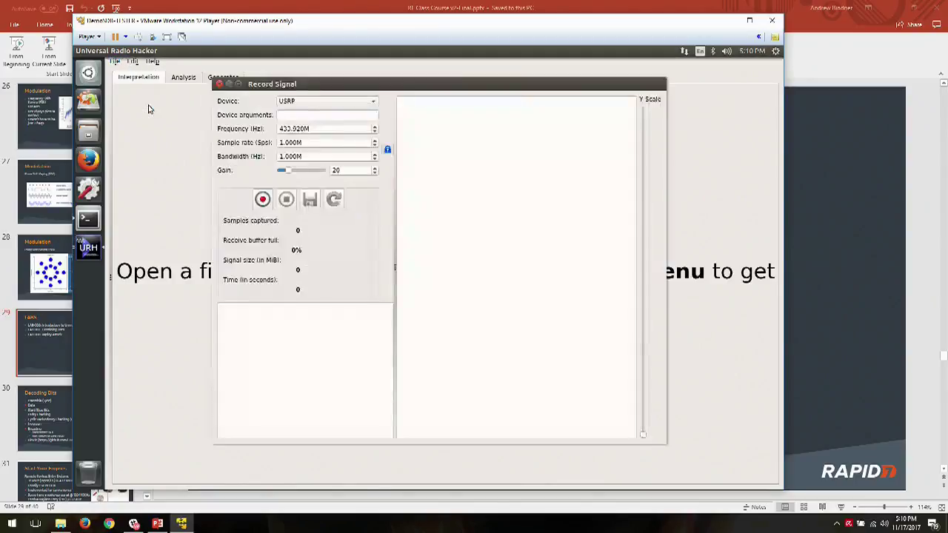
click(311, 103)
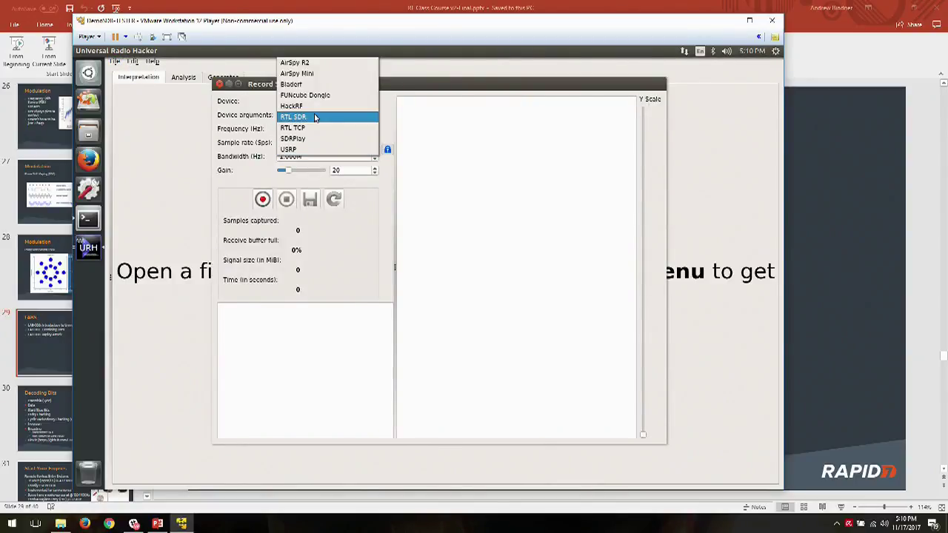
click(311, 103)
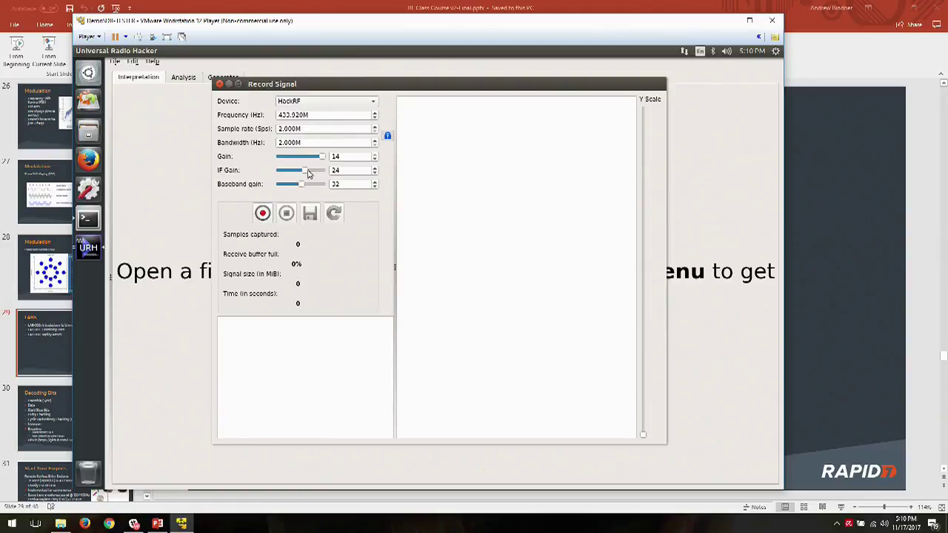
drag(308, 174, 284, 191)
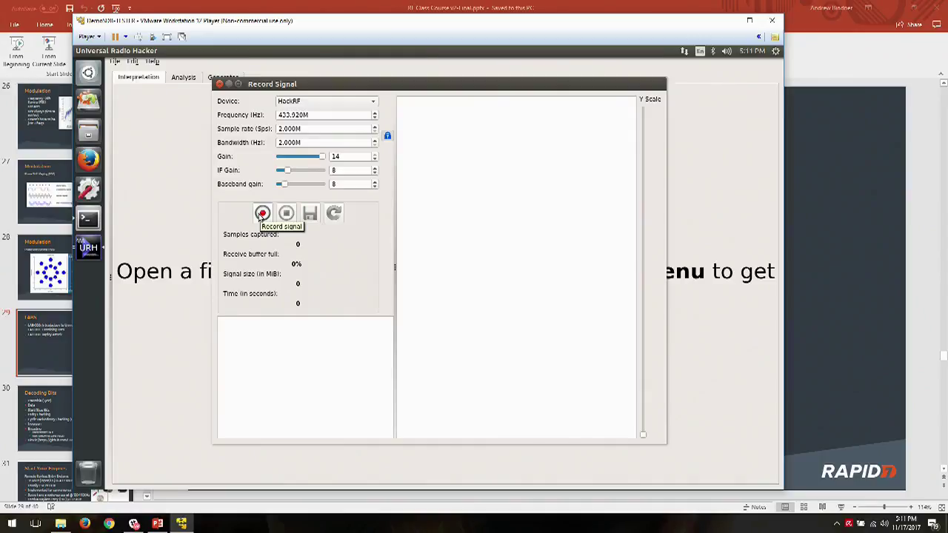
Record a 25.10-second capture at 433.920M, stop it, and bring up the save dialog
click(261, 213)
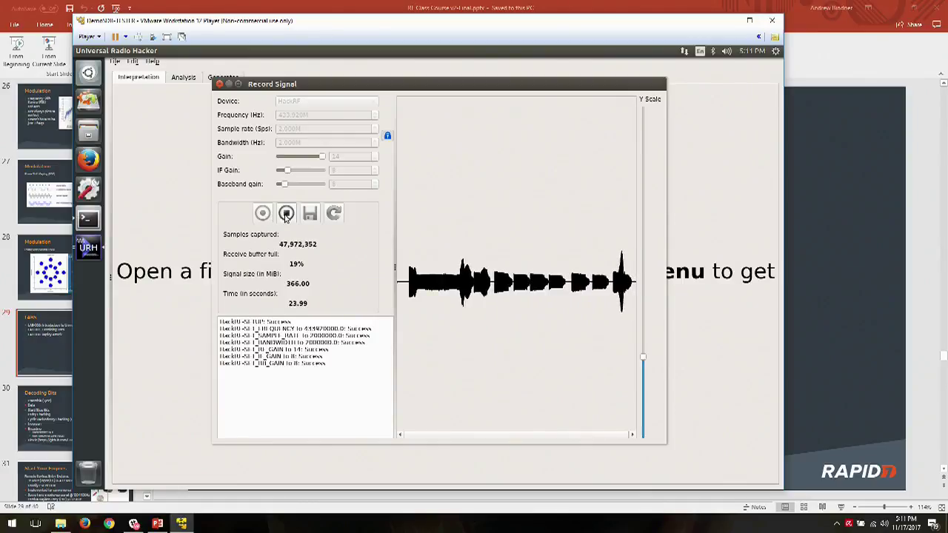
click(286, 214)
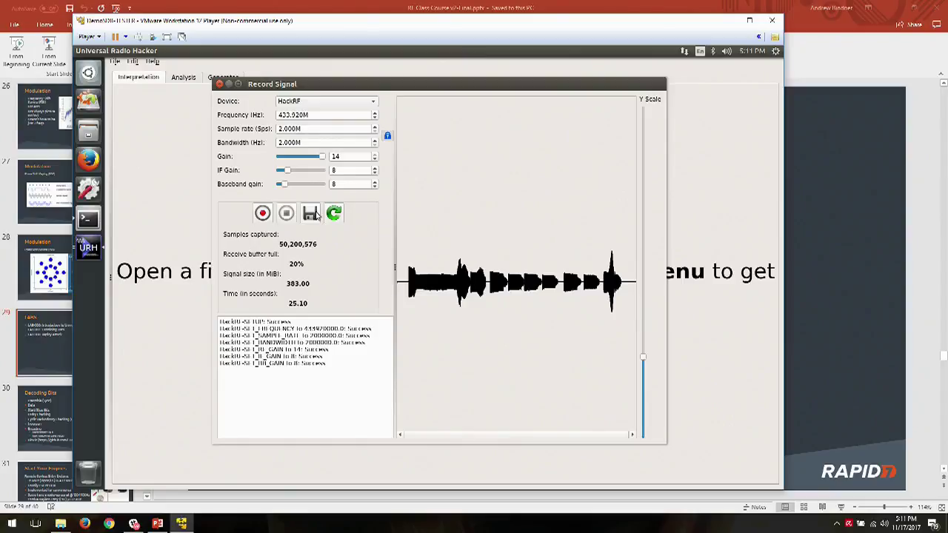
click(311, 214)
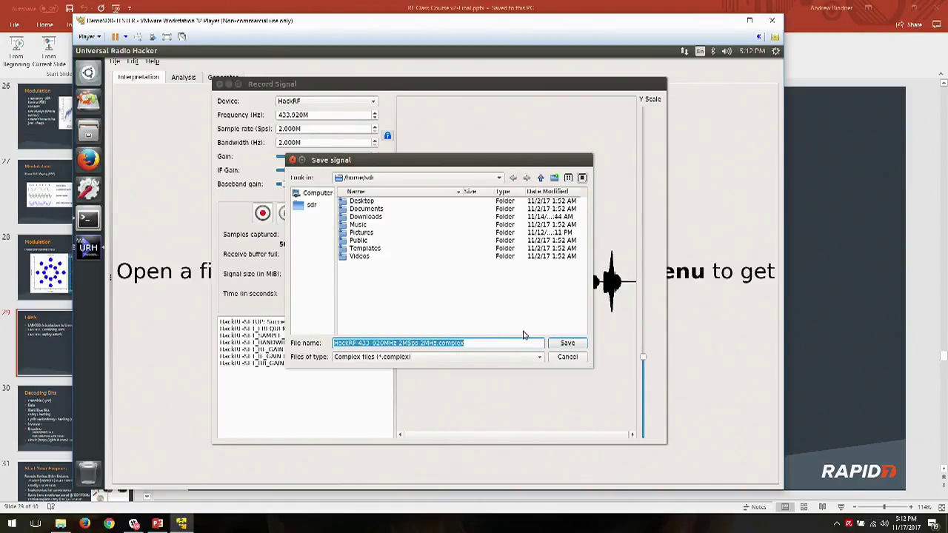
Save the capture as HackRF_433.920MHz_2MSps_2MHz.complex in /home/sdr
click(583, 344)
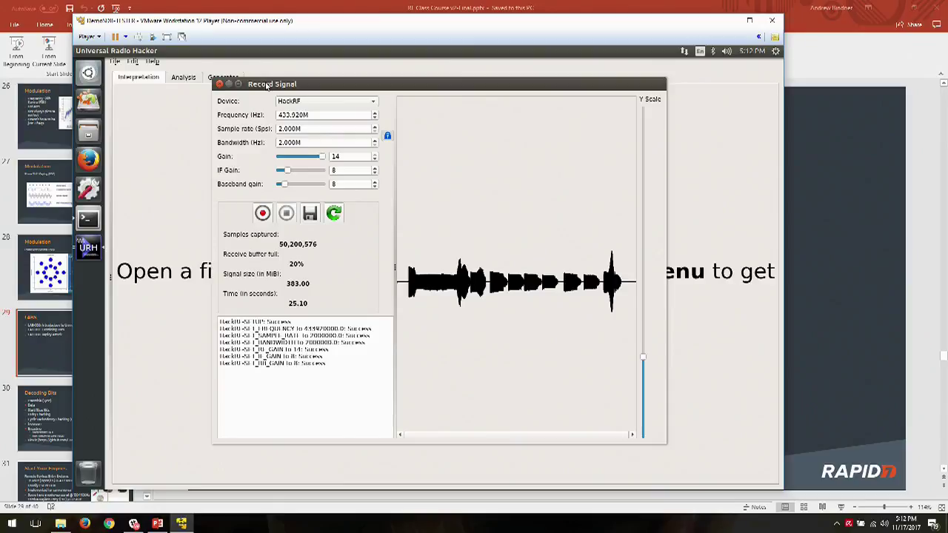
Close the Record Signal window to load the capture into the Interpretation tab
key(Escape)
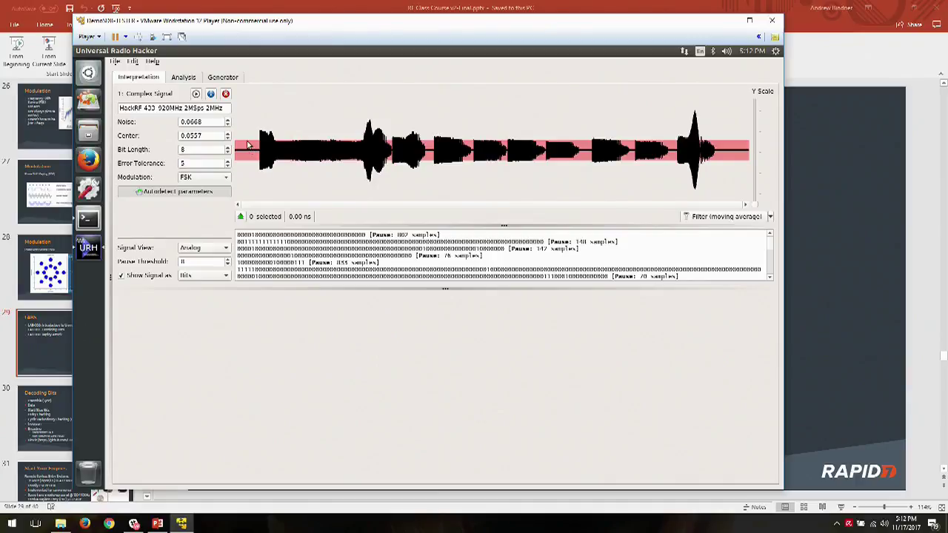
Select a narrow 529.95 ms mid-waveform slice to highlight its matching demodulated bits
drag(248, 146, 287, 145)
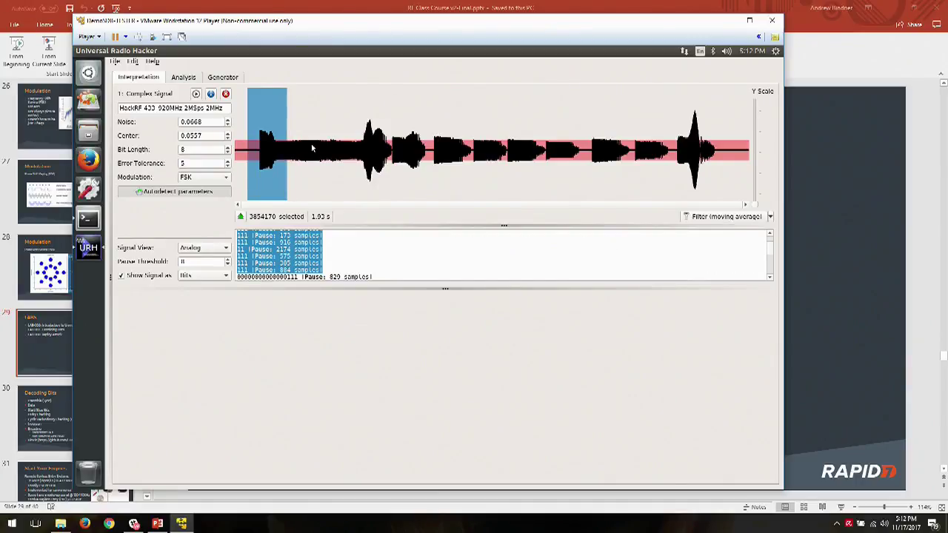
click(318, 148)
drag(437, 153, 449, 154)
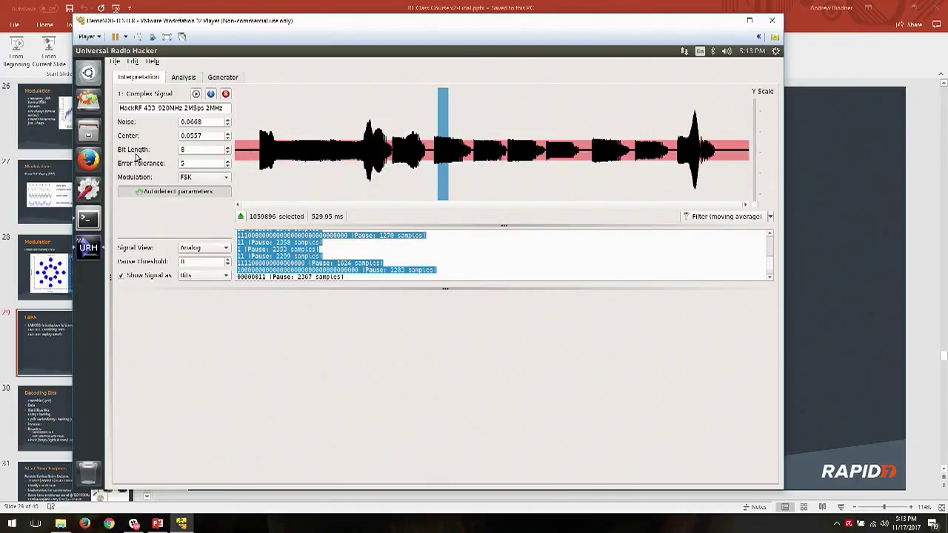
mouse_move(135, 155)
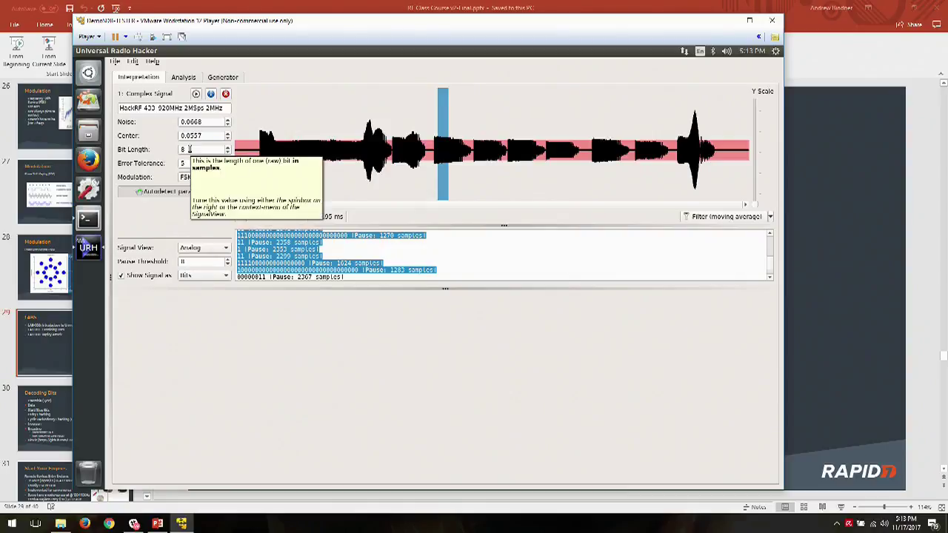
Try noise thresholds of 0.0025 and then 0.03 to re-demodulate the FSK bits
click(228, 125)
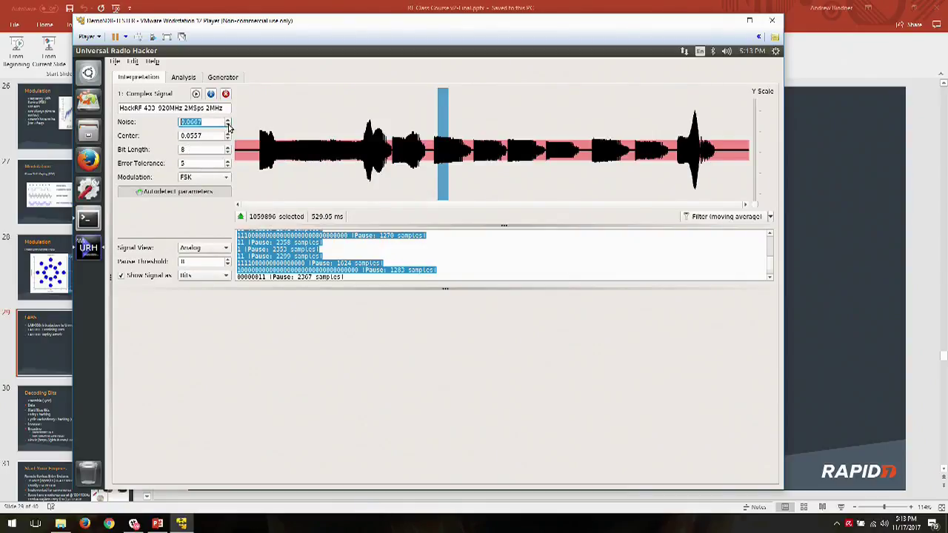
drag(203, 122, 187, 122)
text(025)
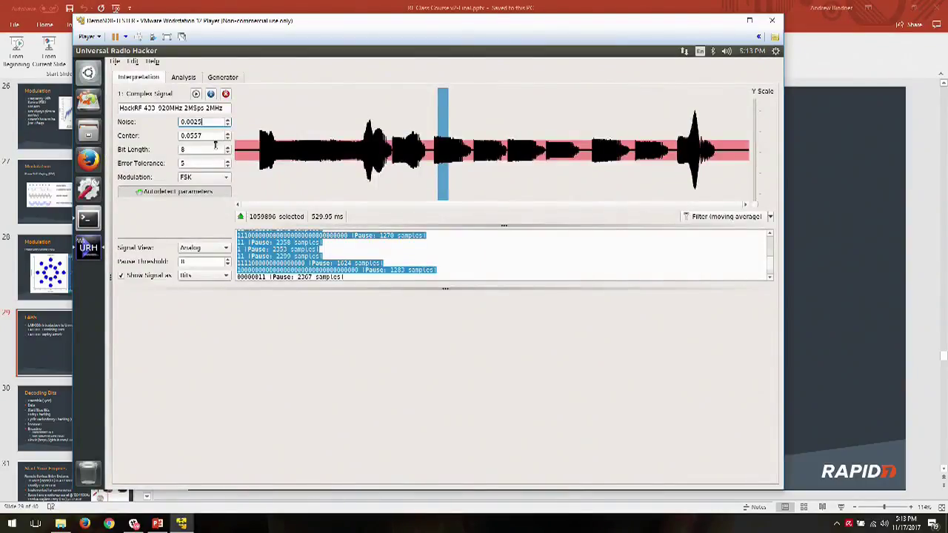
key(Return)
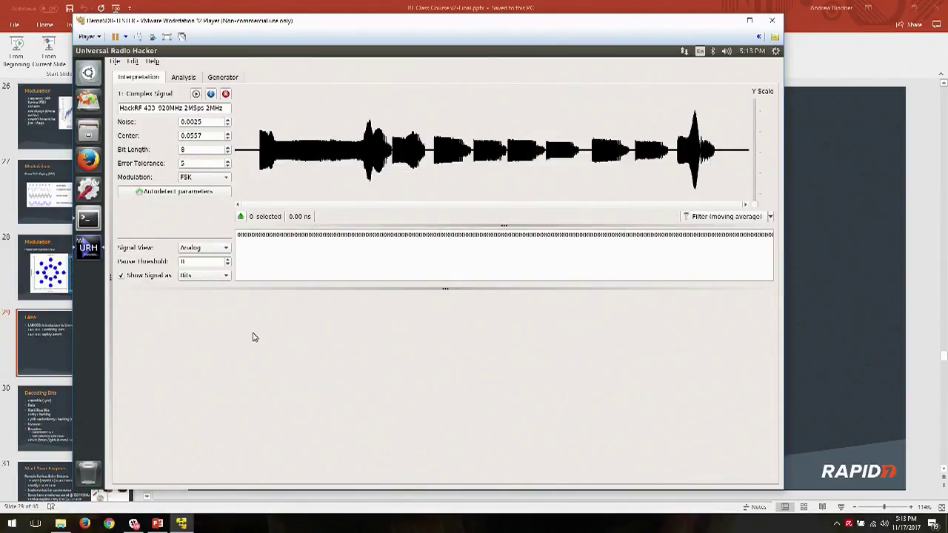
click(207, 120)
drag(206, 121, 192, 120)
text(3)
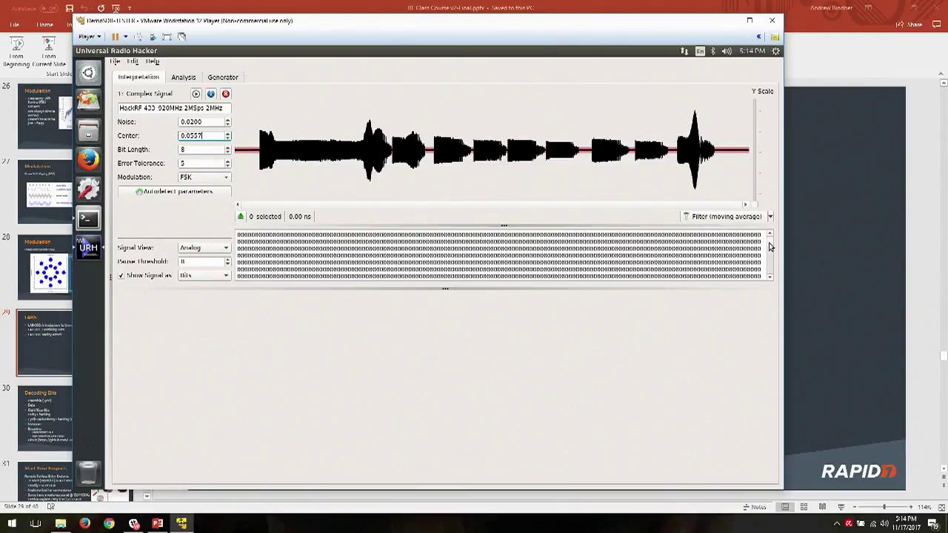
drag(771, 254, 772, 280)
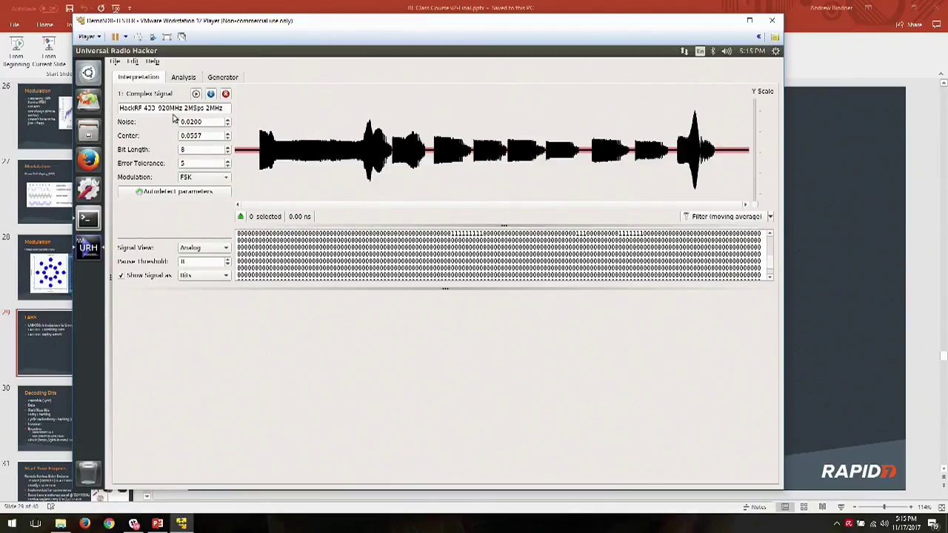
click(115, 62)
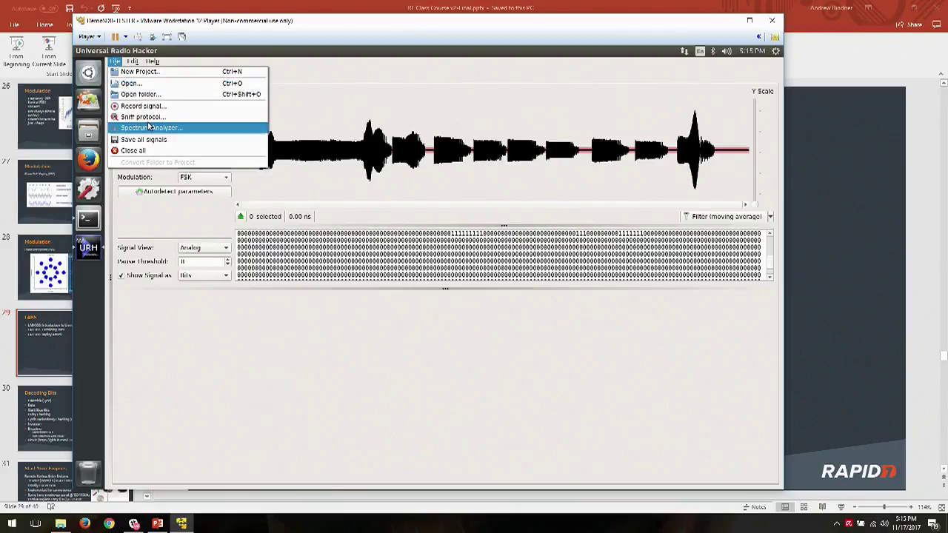
mouse_move(134, 64)
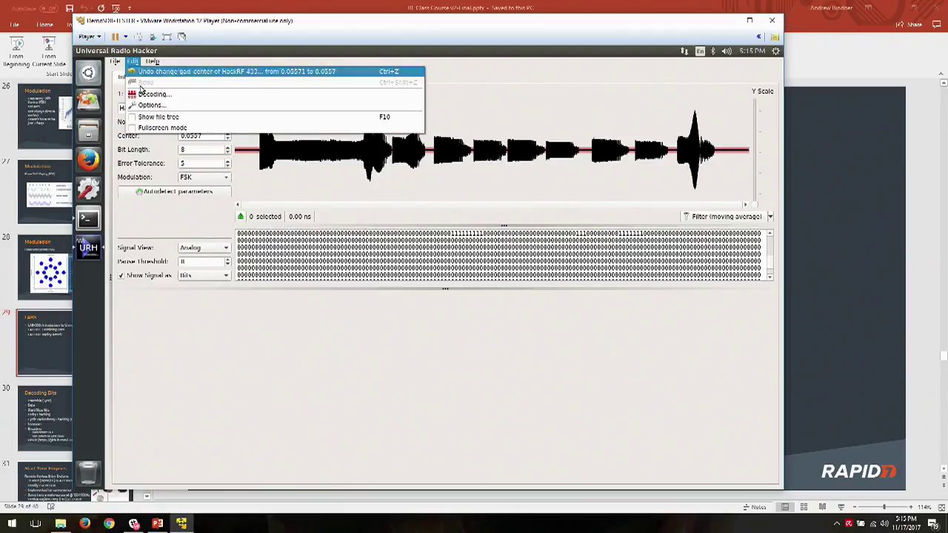
click(193, 364)
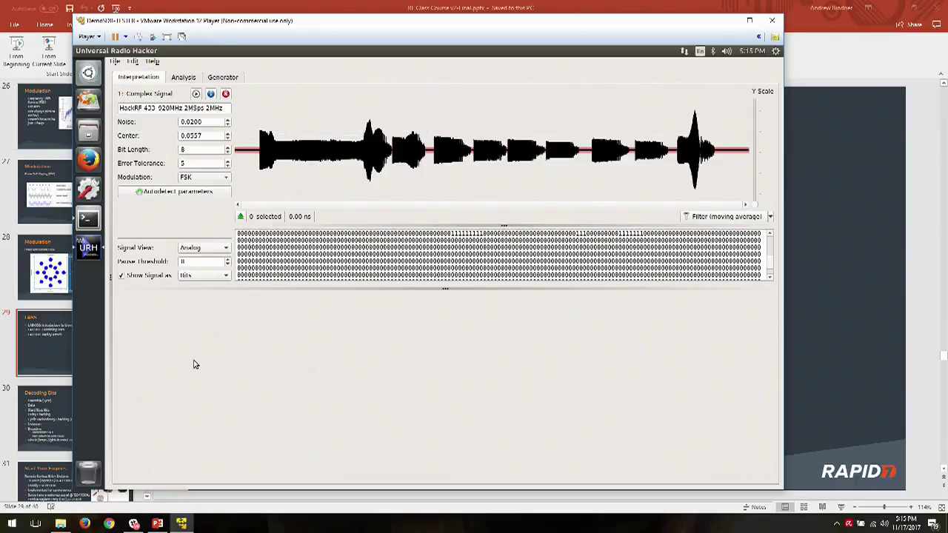
click(182, 78)
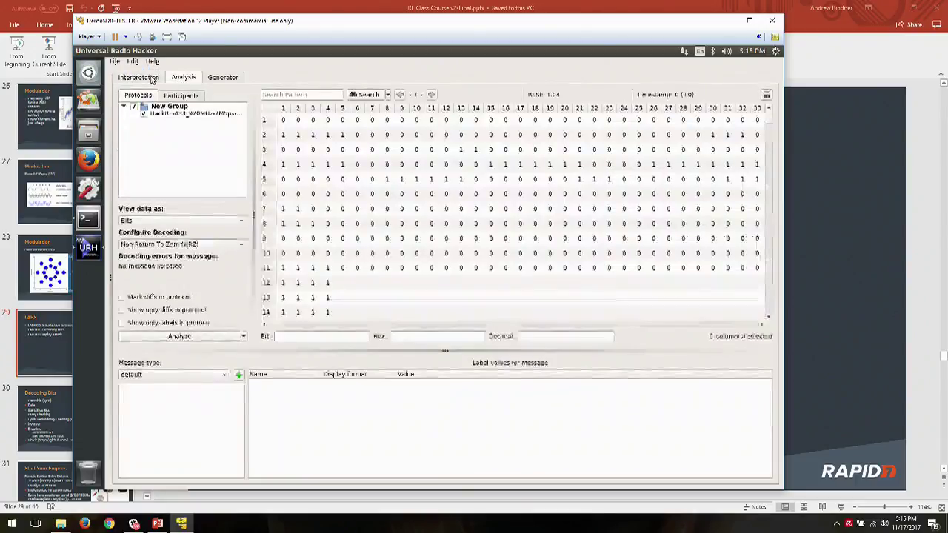
click(159, 80)
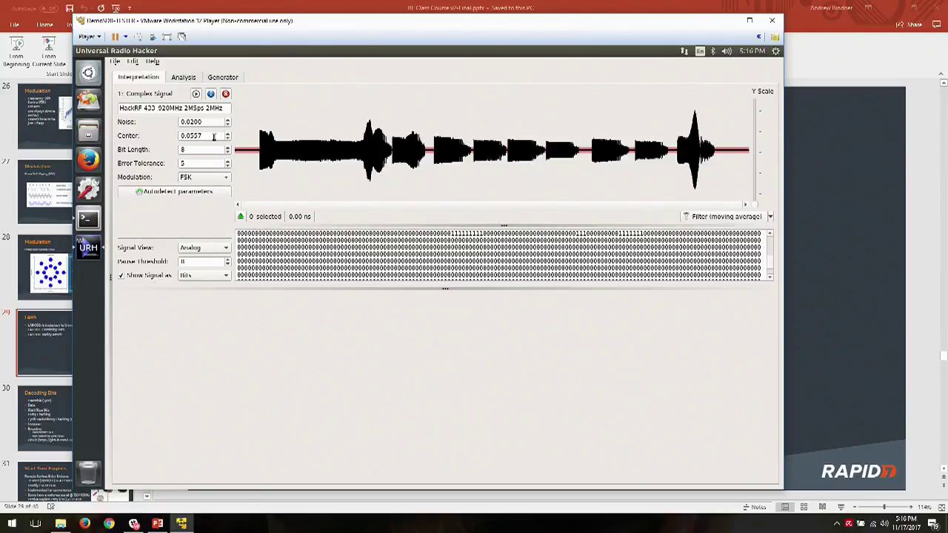
Open the Send Signal settings and briefly replay the 433.920 MHz recording
click(196, 94)
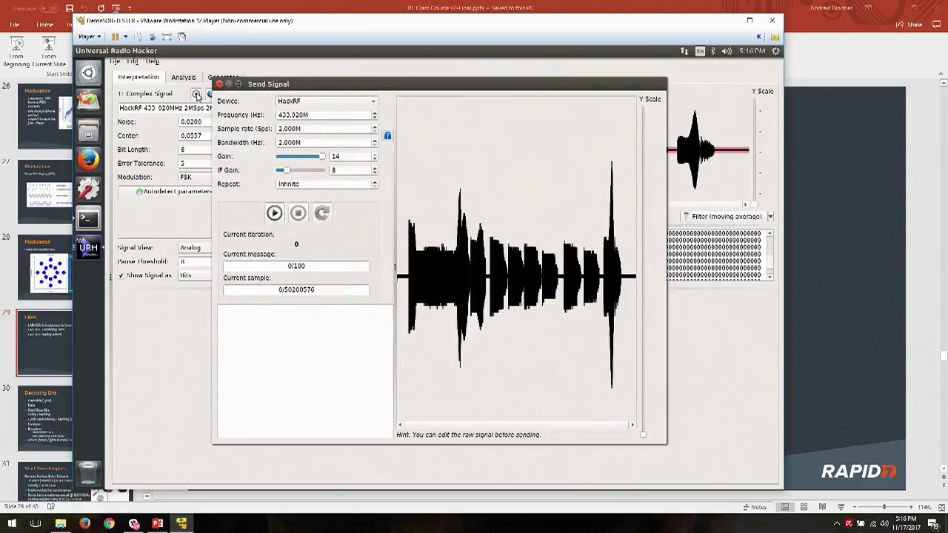
click(274, 214)
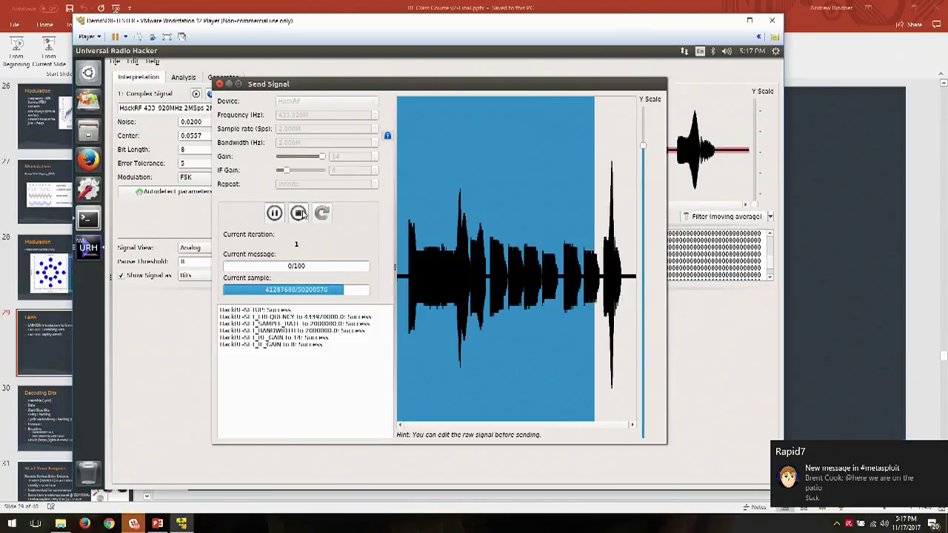
click(298, 213)
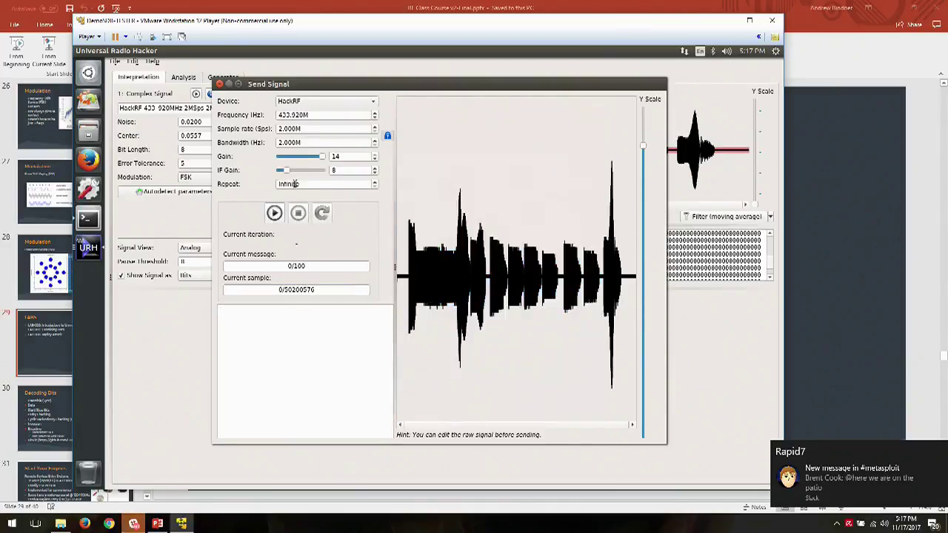
Raise IF gain to 47, then replay the recording and a selected portion before stopping
drag(286, 170, 325, 171)
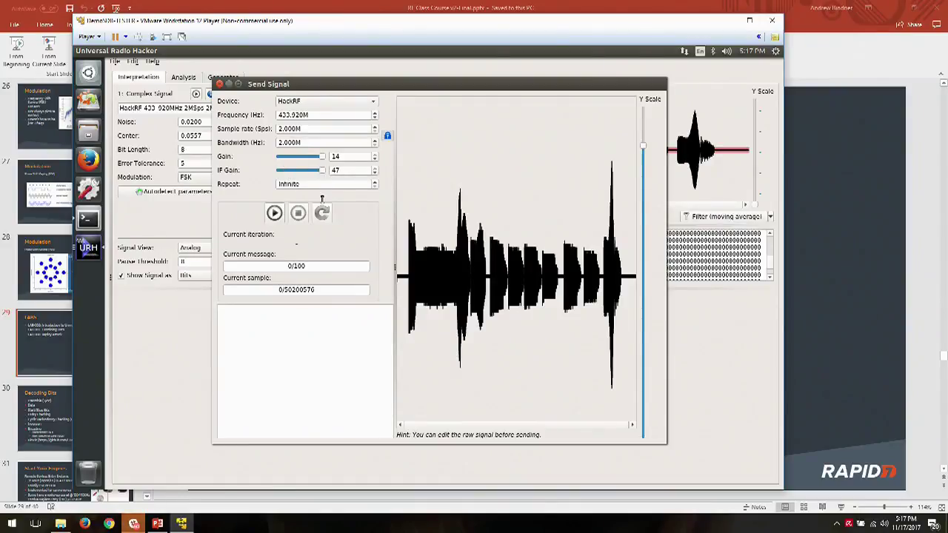
click(275, 213)
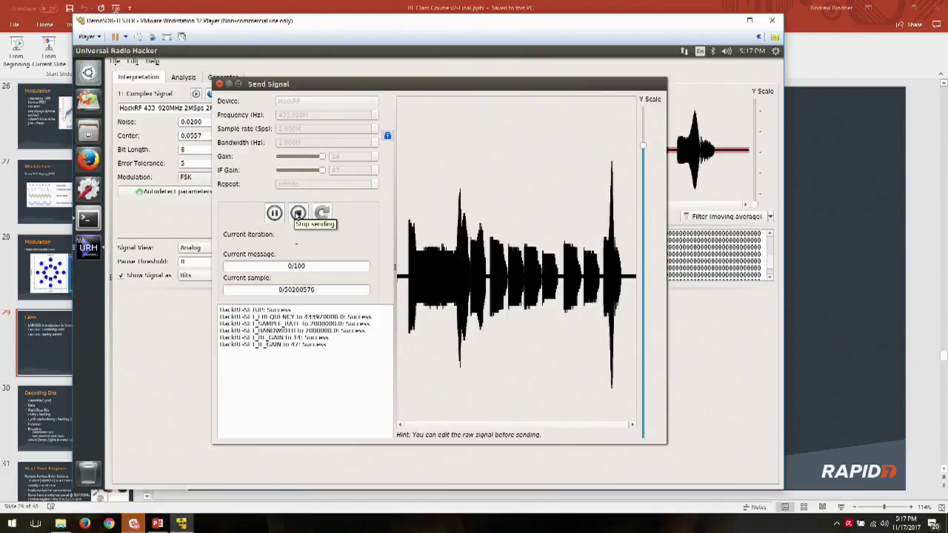
drag(490, 247, 620, 250)
click(274, 213)
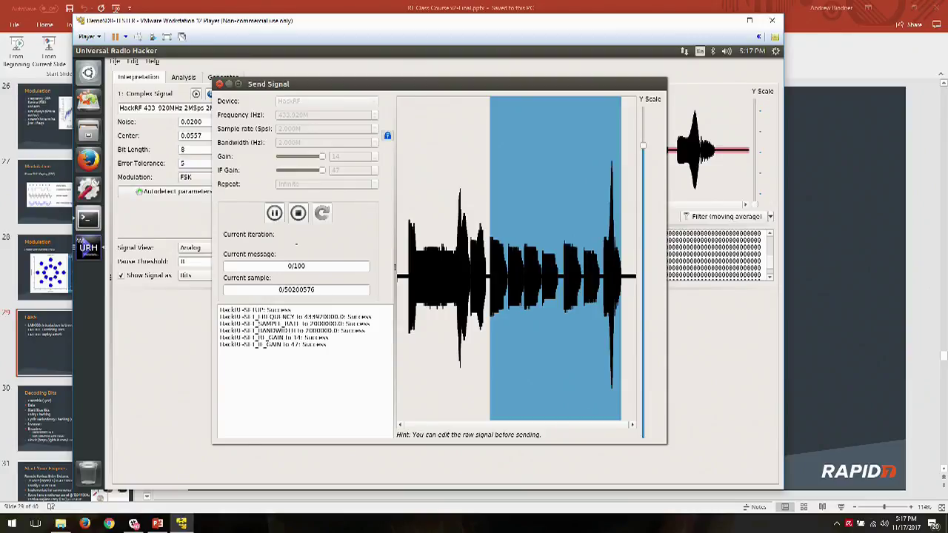
click(297, 214)
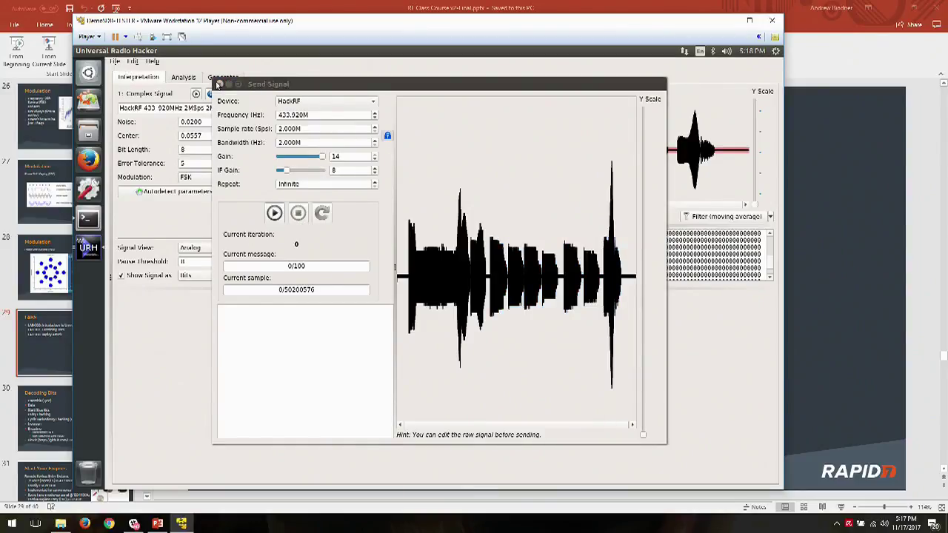
Close the Send Signal dialog and close all open signals, confirming with Yes
click(219, 83)
click(116, 62)
click(127, 151)
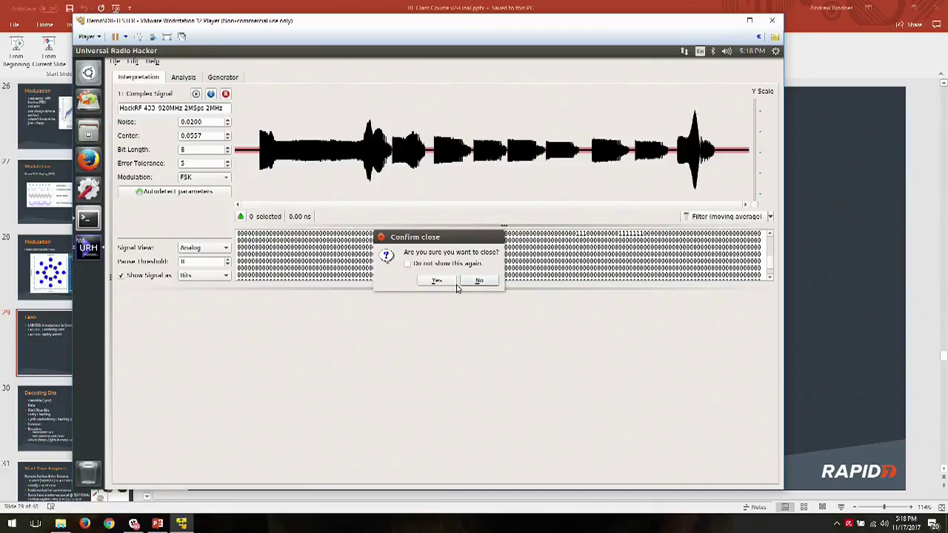
click(452, 283)
Open the Record Signal dialog from the File menu and close it again
click(115, 62)
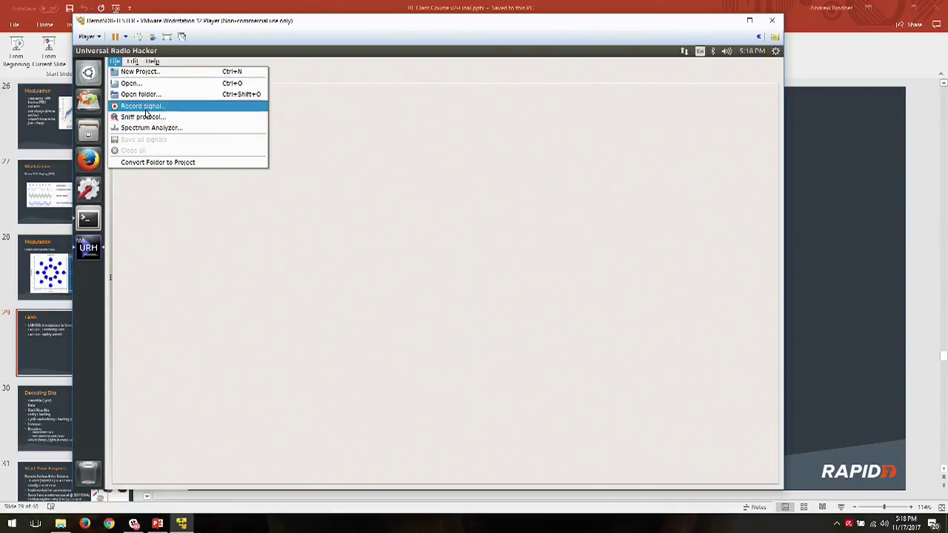
click(146, 108)
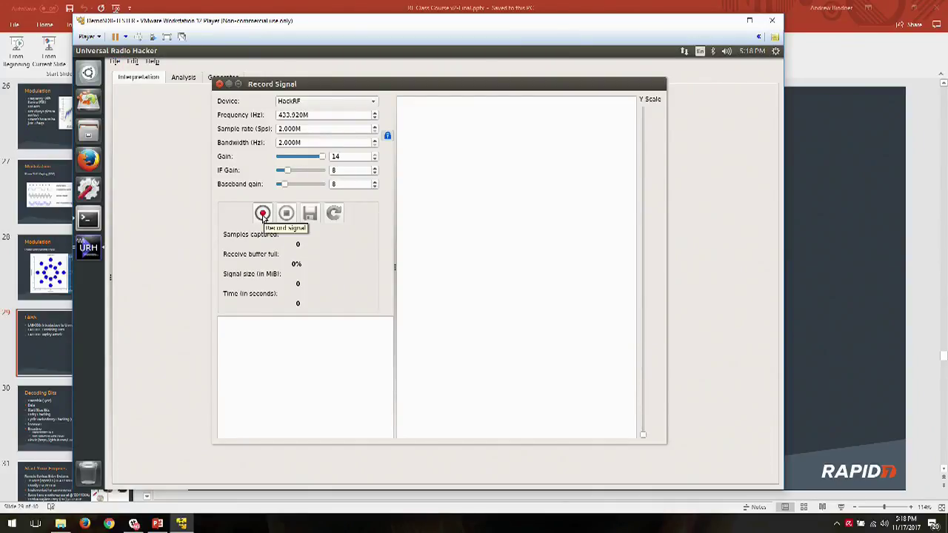
click(220, 84)
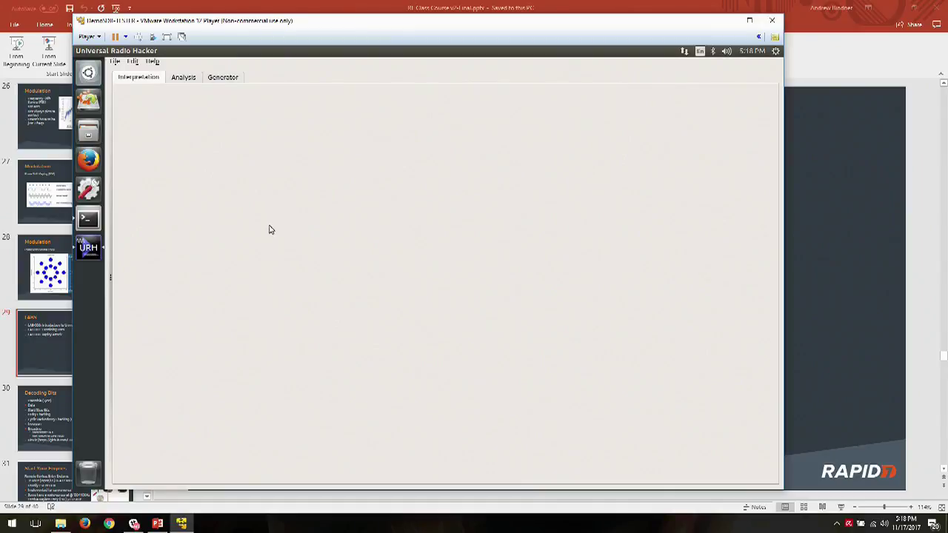
Quit URH and relaunch it from the terminal with 'sudo urh'
click(114, 62)
click(243, 286)
click(80, 51)
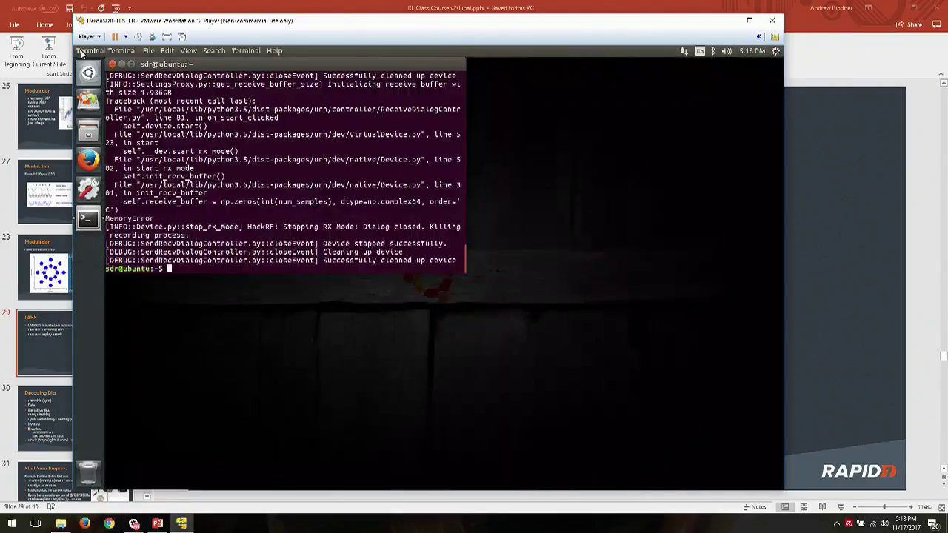
triple_click(355, 226)
text(sudo urh)
key(Return)
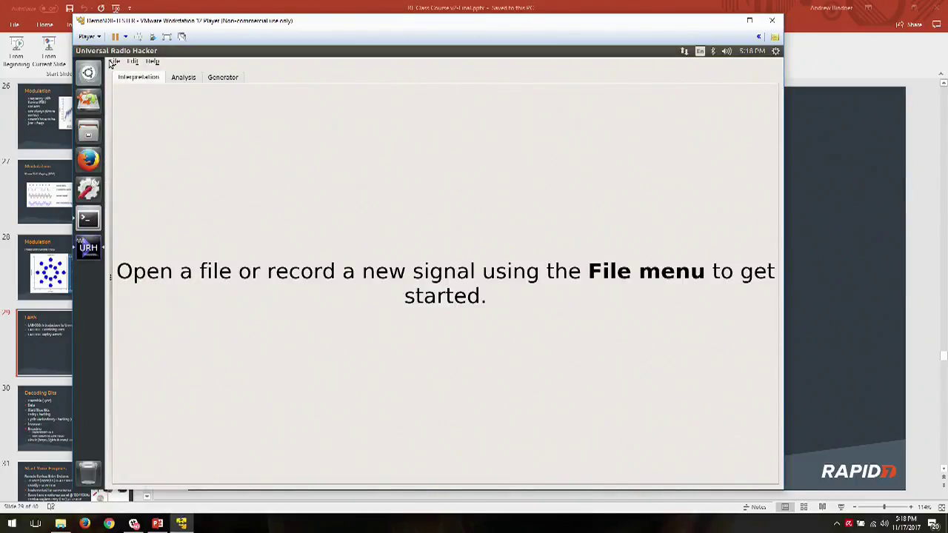
click(132, 61)
mouse_move(115, 61)
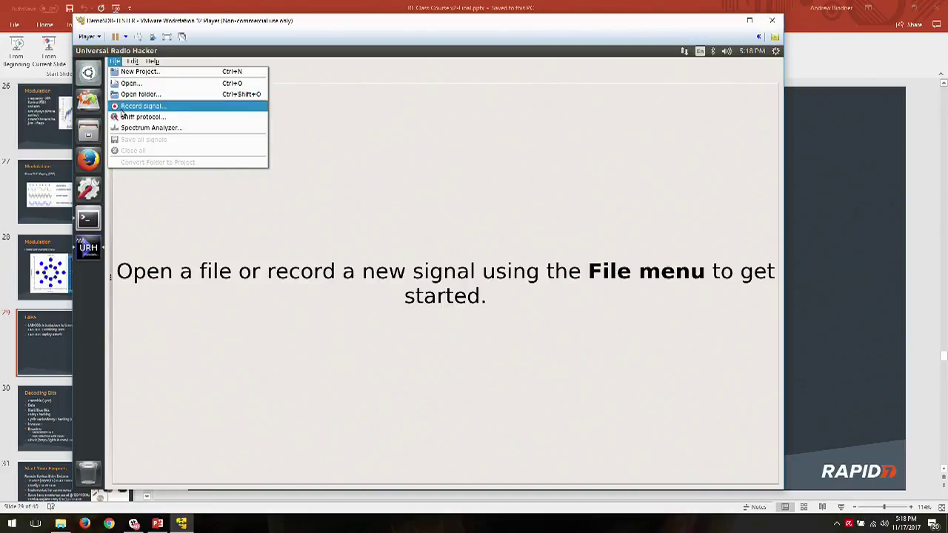
click(126, 107)
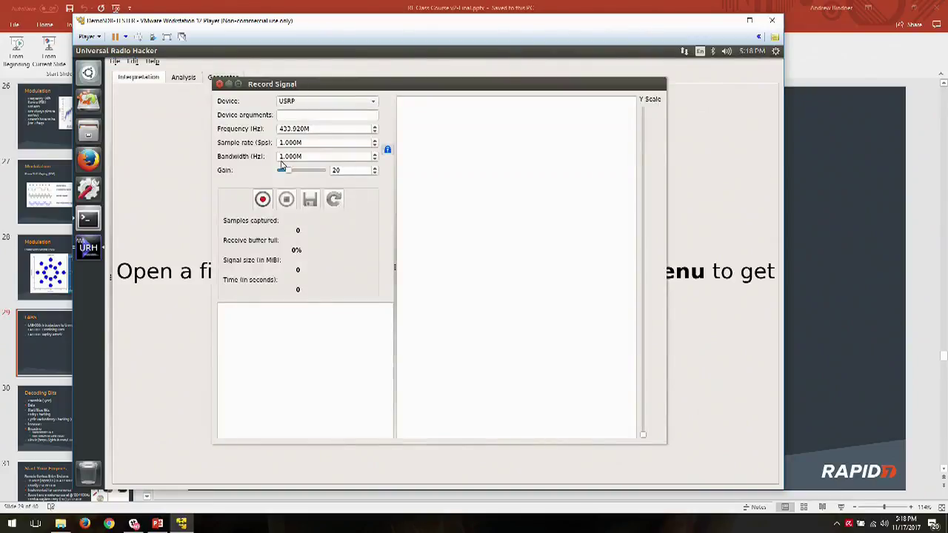
click(301, 102)
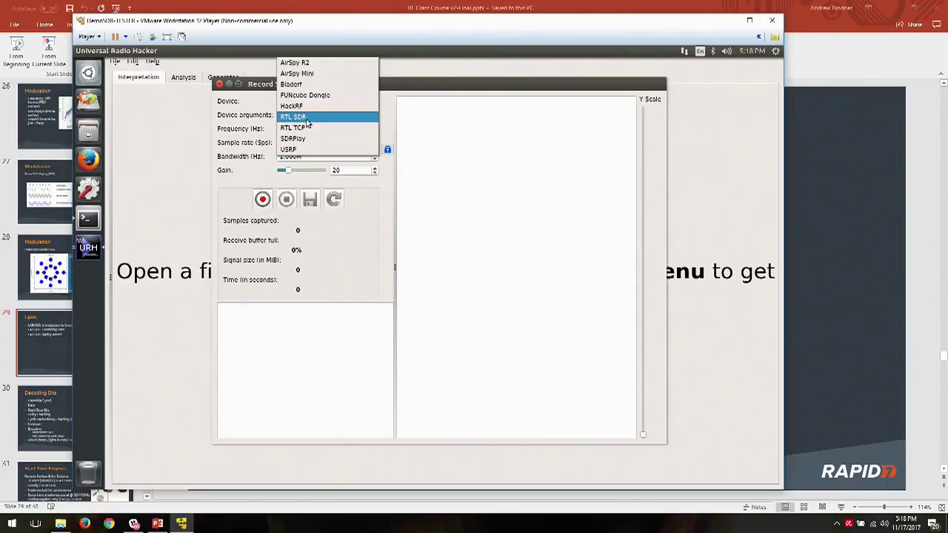
click(308, 108)
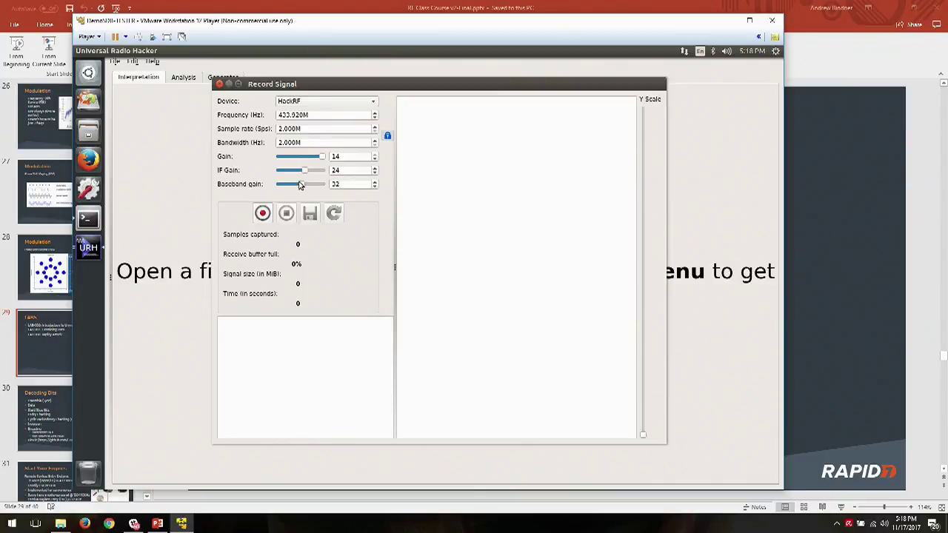
mouse_move(302, 185)
mouse_down()
mouse_move(291, 186)
mouse_move(297, 172)
mouse_move(290, 187)
mouse_move(289, 173)
mouse_up()
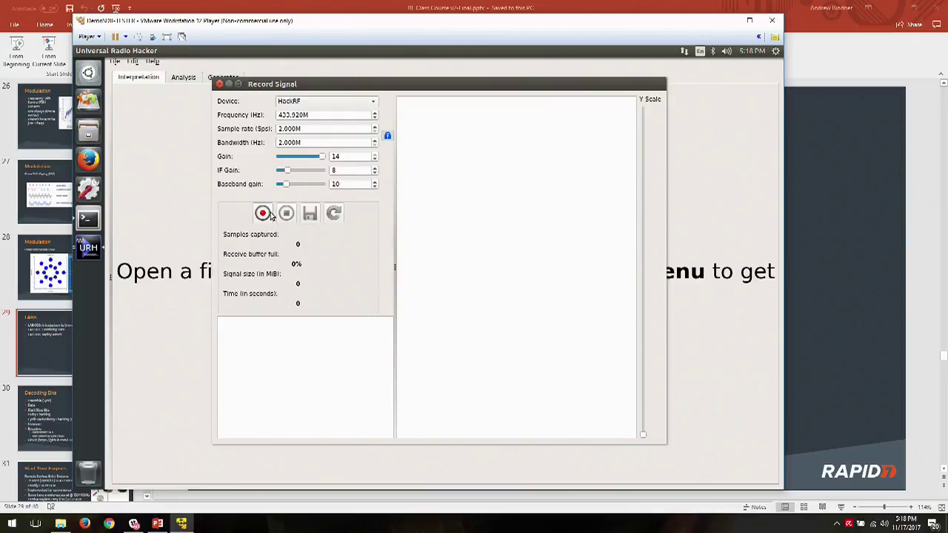
drag(289, 173, 297, 173)
click(219, 83)
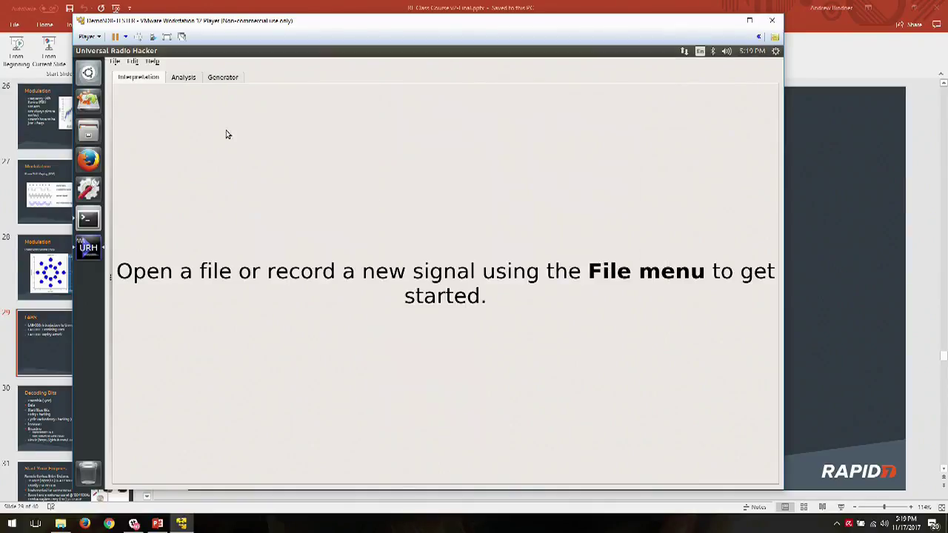
click(116, 62)
click(134, 162)
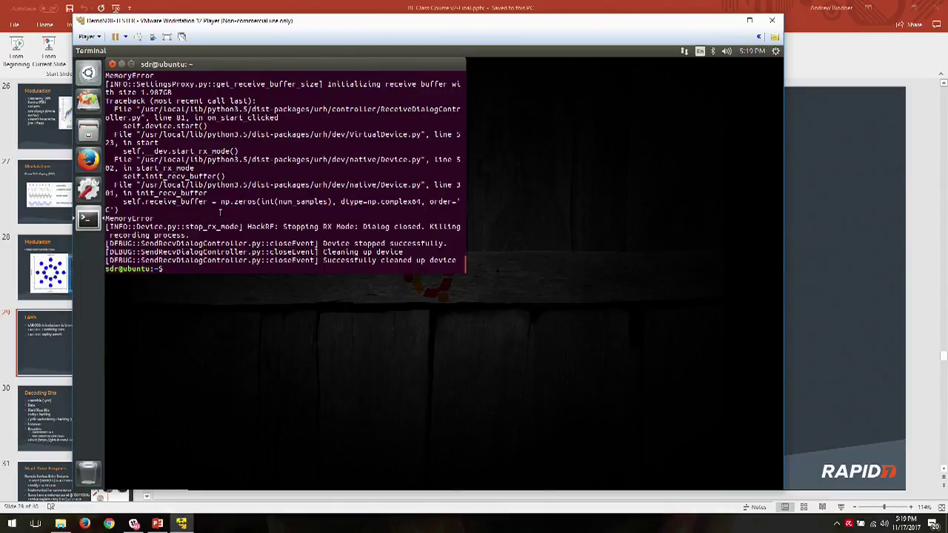
Relaunch URH with 'sudo urh' and select HackRF in Record Signal without recording
text(sudo urh)
key(Return)
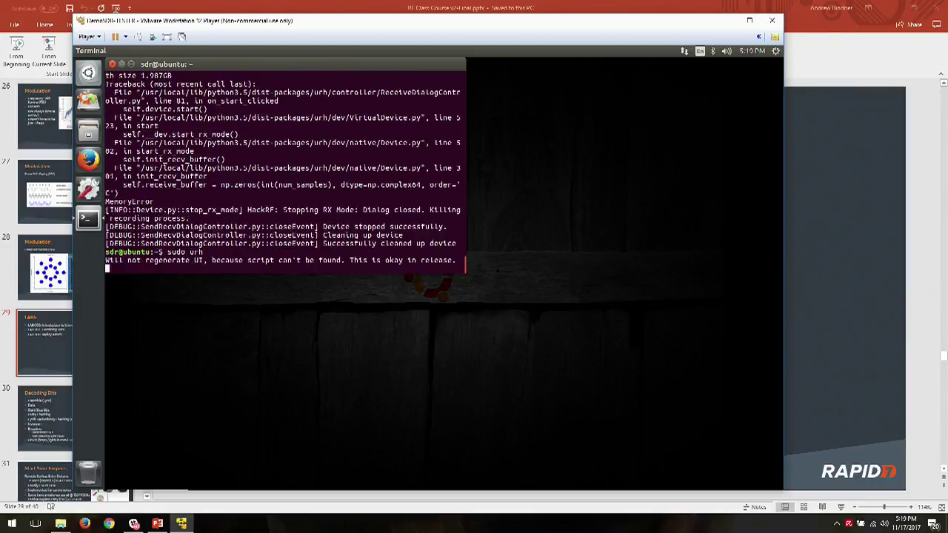
click(115, 61)
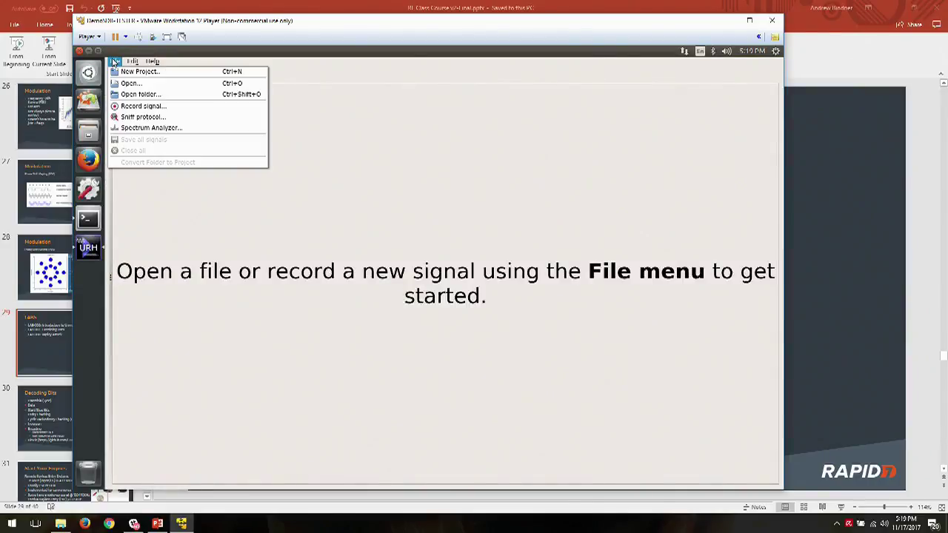
click(145, 108)
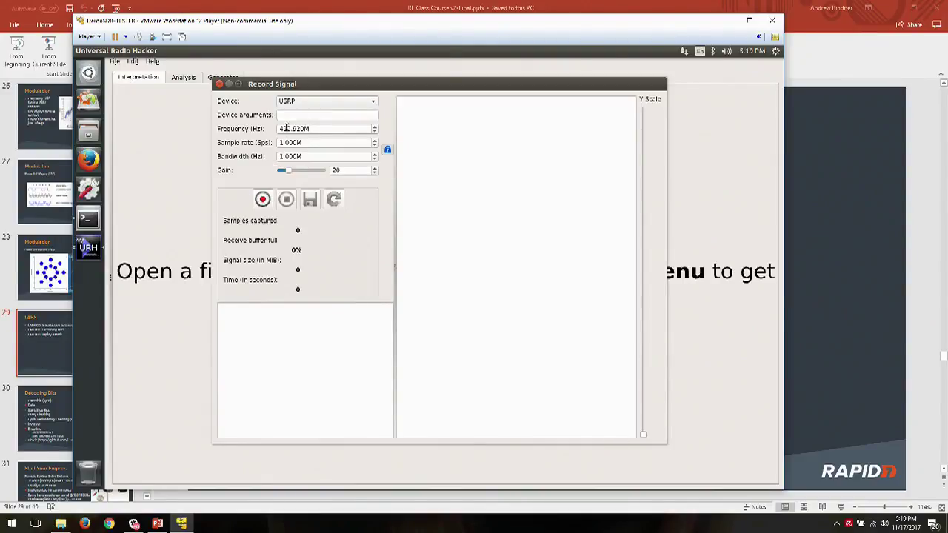
click(295, 102)
click(301, 106)
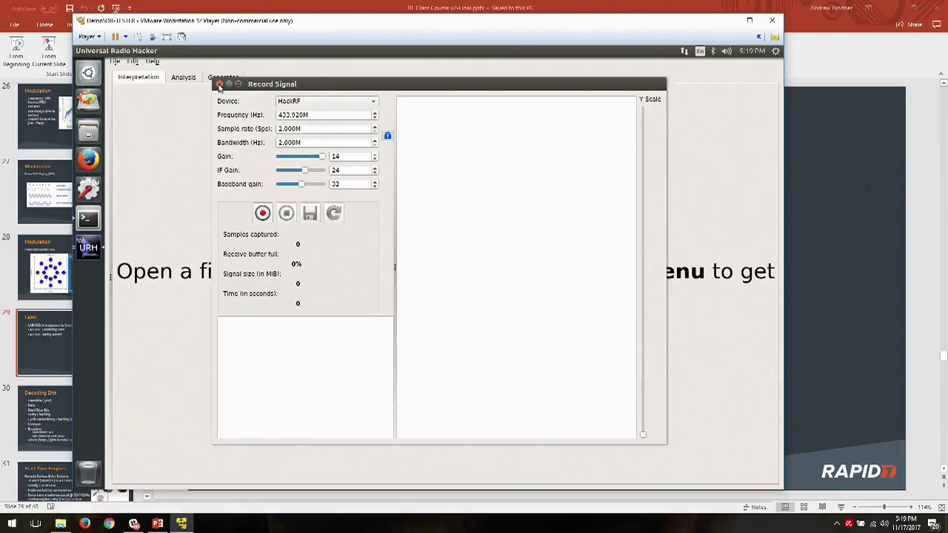
click(220, 85)
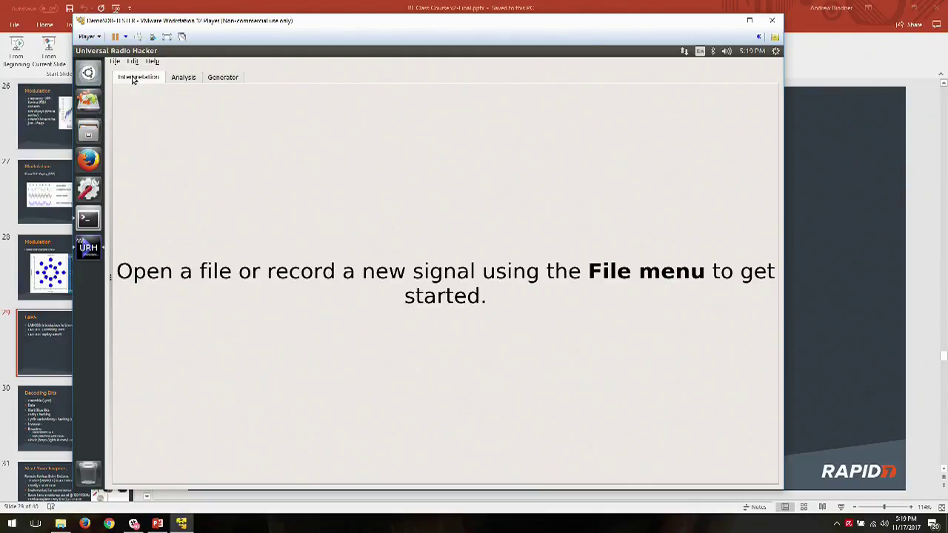
Open the HackRF 433 MHz complex recording and bring up its Send Signal settings
click(116, 62)
click(137, 94)
click(386, 273)
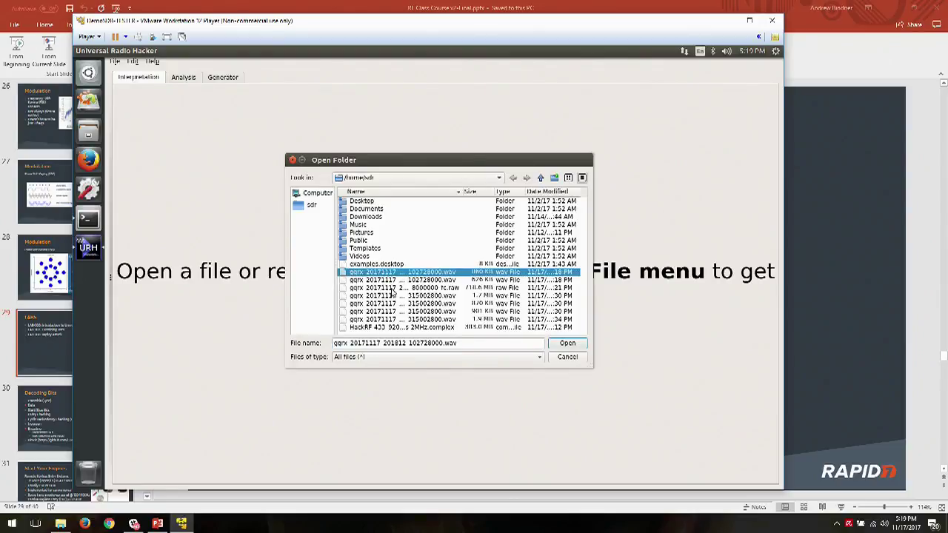
click(395, 327)
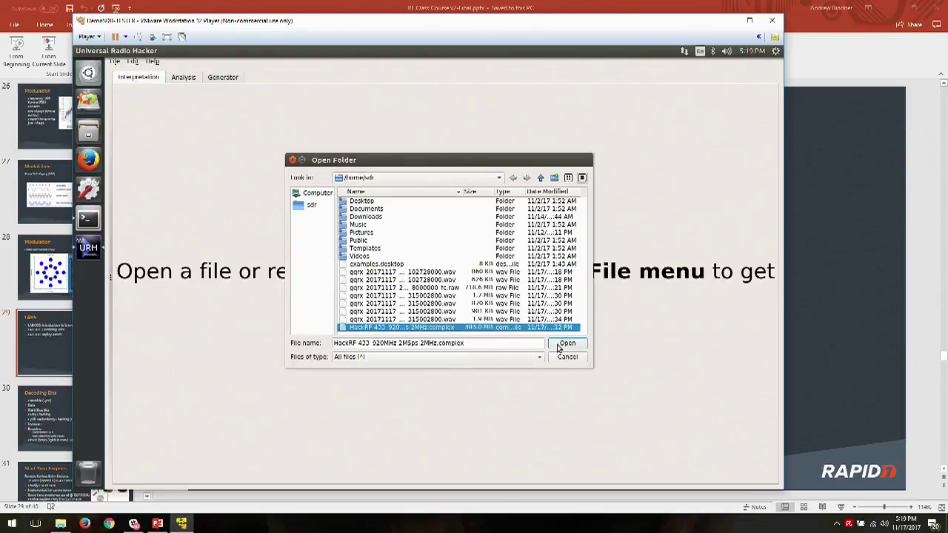
click(562, 344)
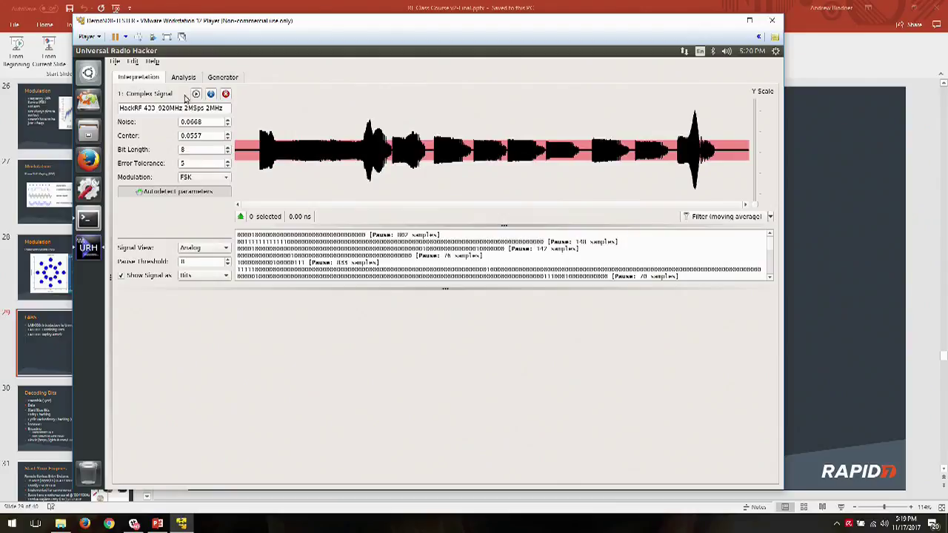
click(292, 284)
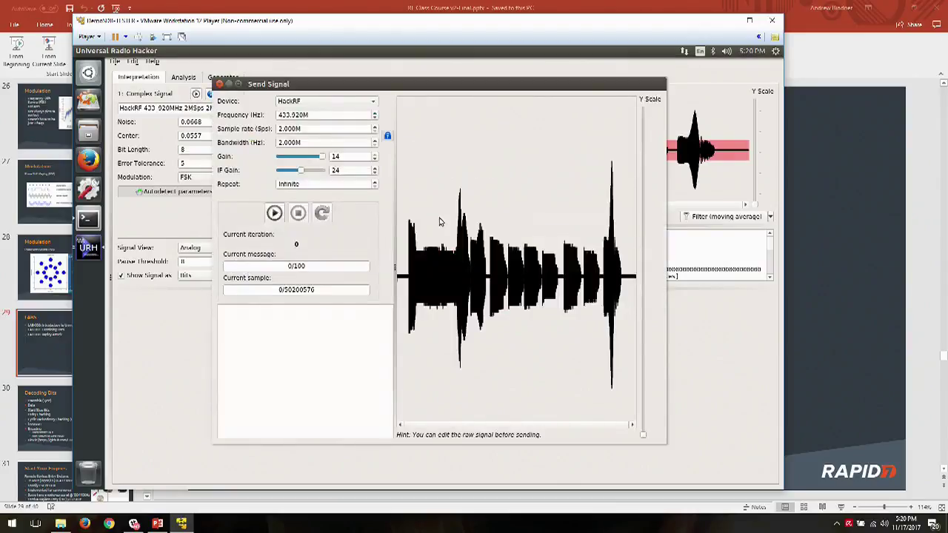
Select a short portion of the send preview, then close the Send Signal dialog
drag(492, 247, 509, 247)
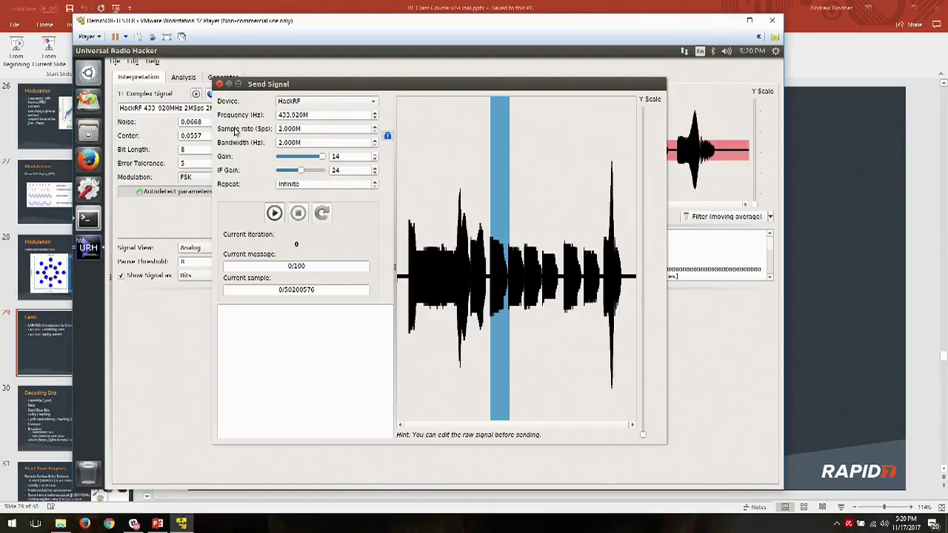
click(220, 85)
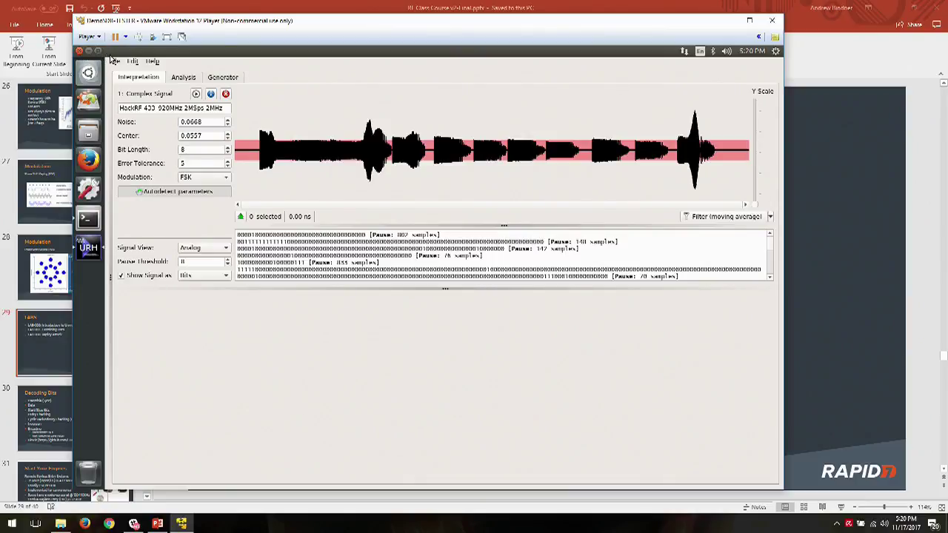
Close all signals with File > Close all, confirm, and quit URH
click(113, 61)
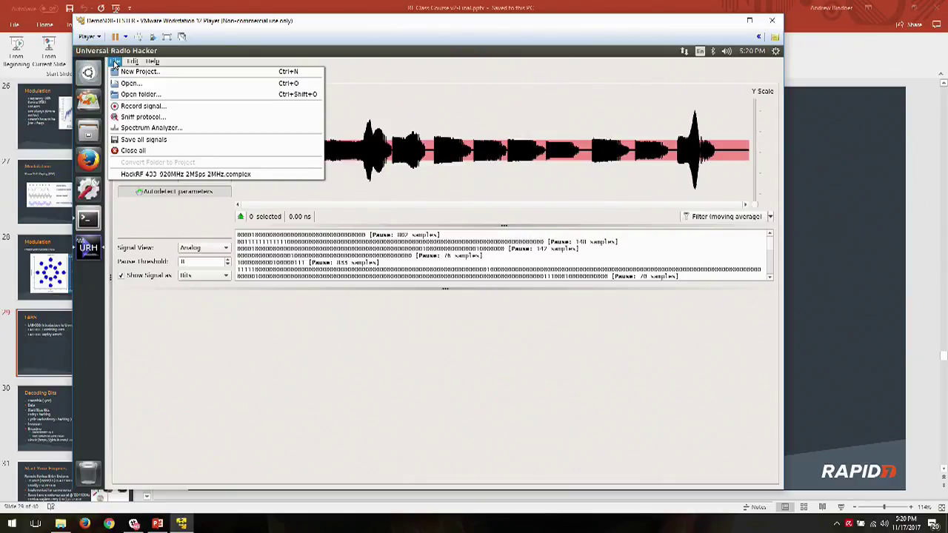
click(128, 151)
click(446, 284)
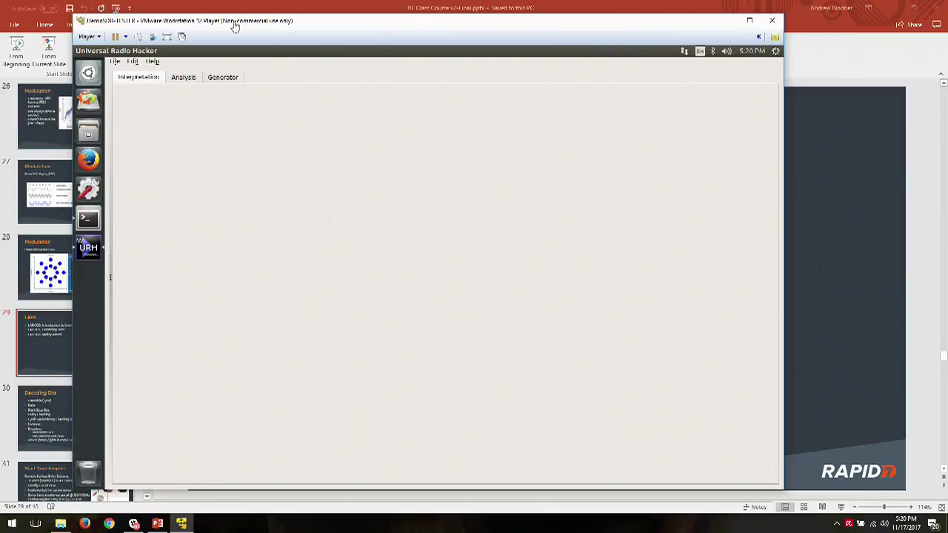
click(80, 52)
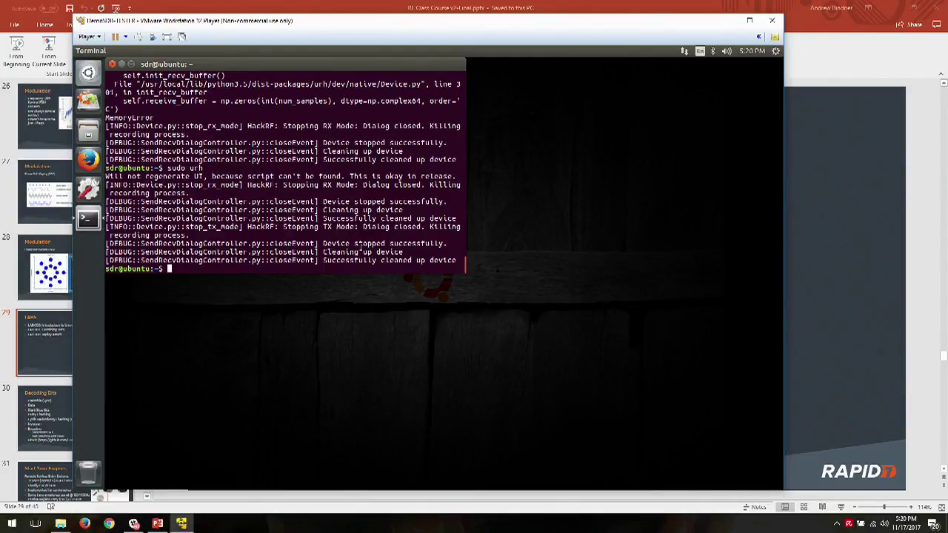
Relaunch URH as root and set up a Record Signal session using HackRF
key(Up)
key(Return)
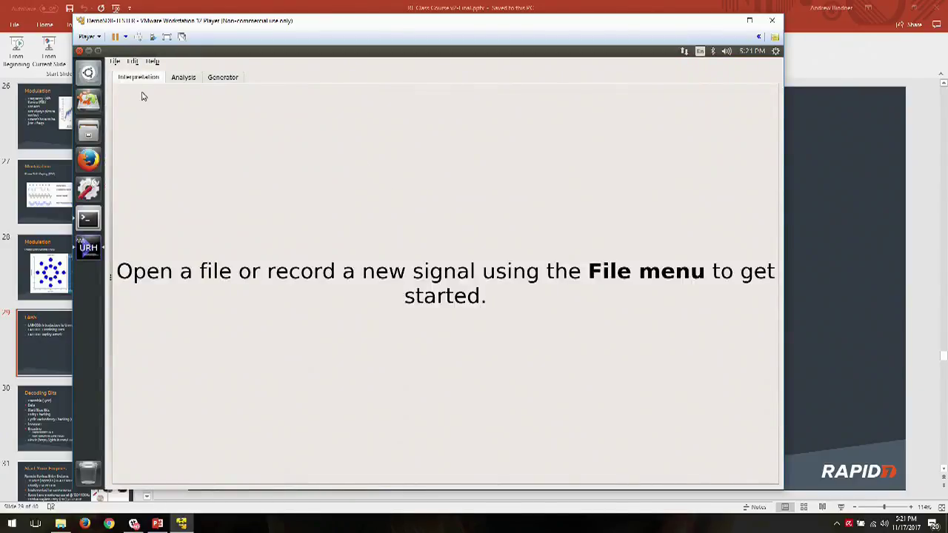
click(114, 61)
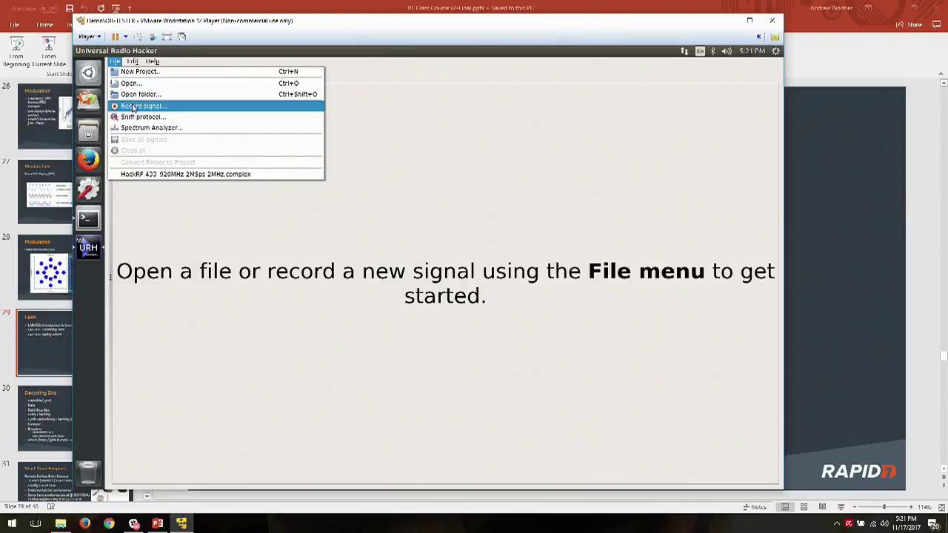
click(135, 108)
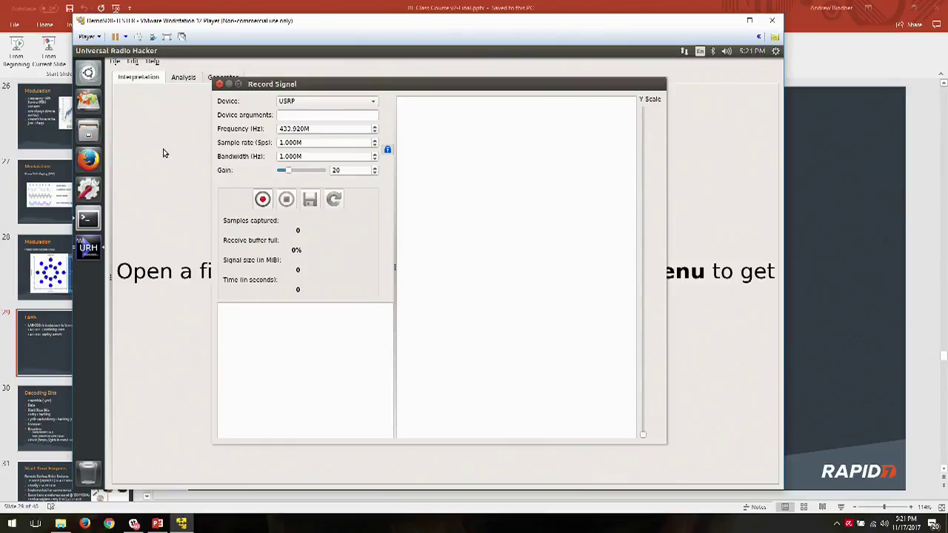
click(319, 102)
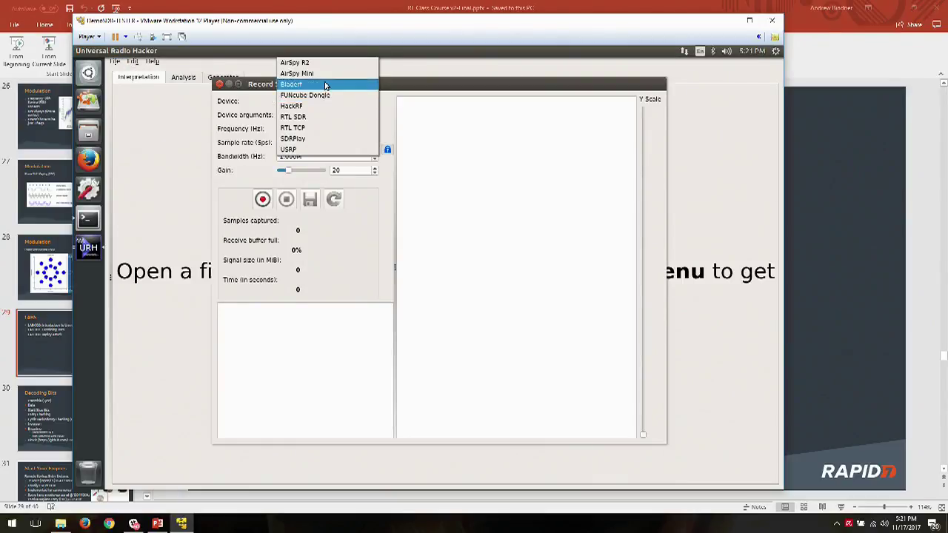
click(324, 106)
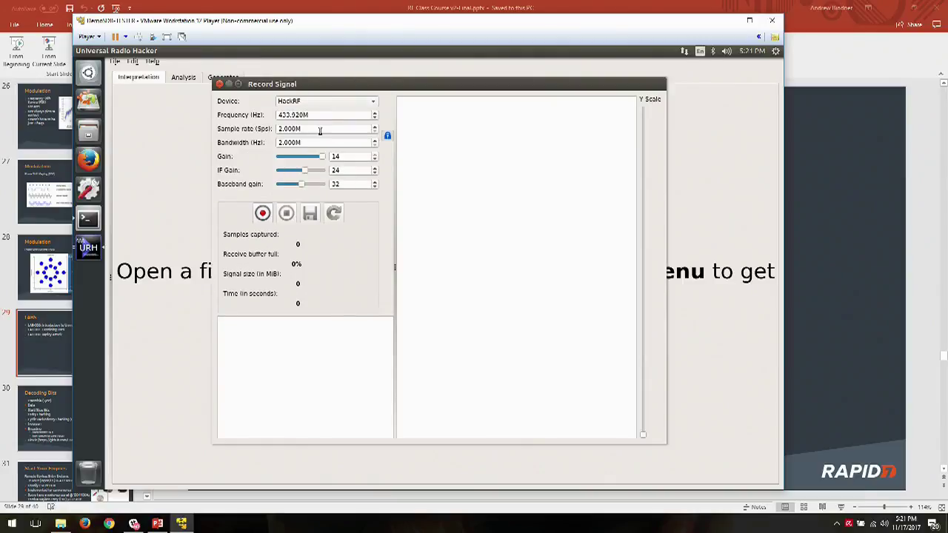
Set the recording frequency to 315.010M and baseband gain to 12
drag(315, 116, 271, 116)
text(315.010M)
key(Return)
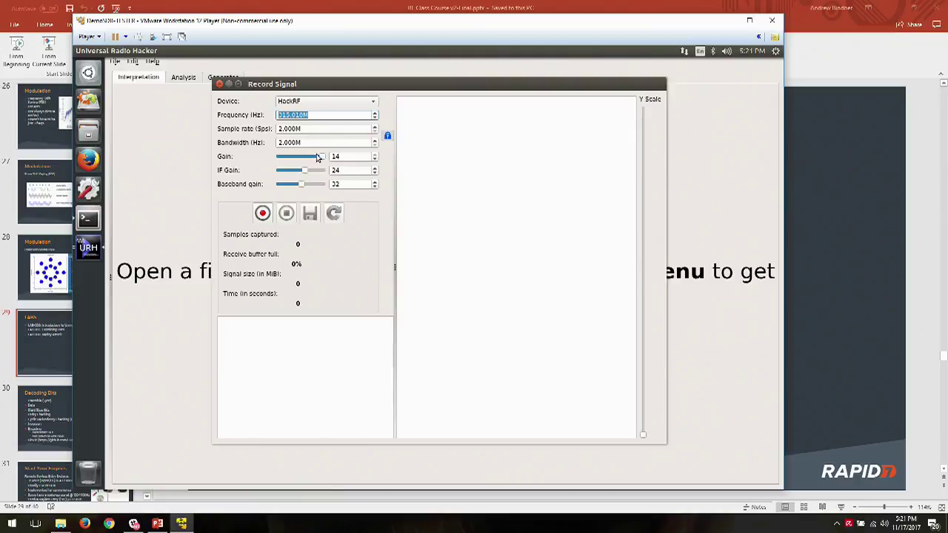
click(302, 185)
drag(301, 187, 290, 187)
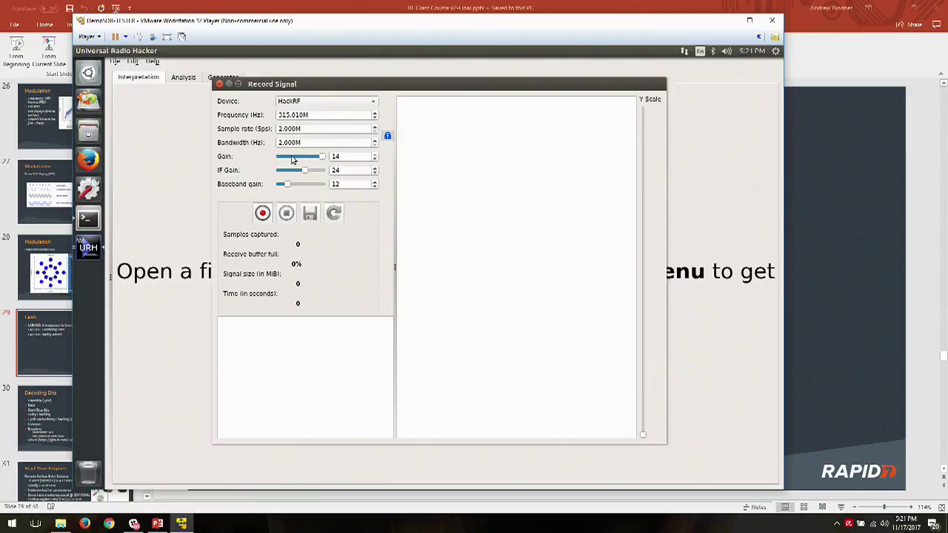
Attempt recording three times, then close the Record Signal dialog
click(263, 214)
click(263, 213)
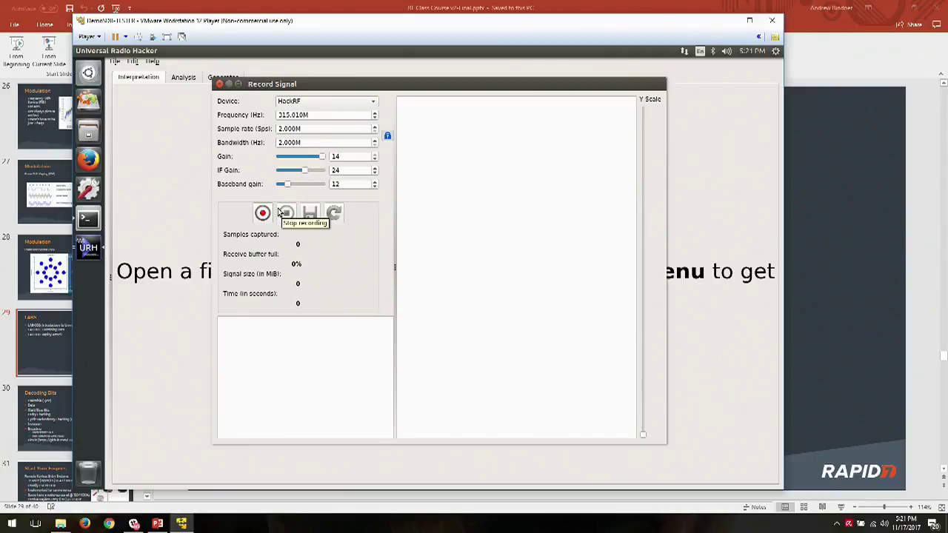
click(263, 214)
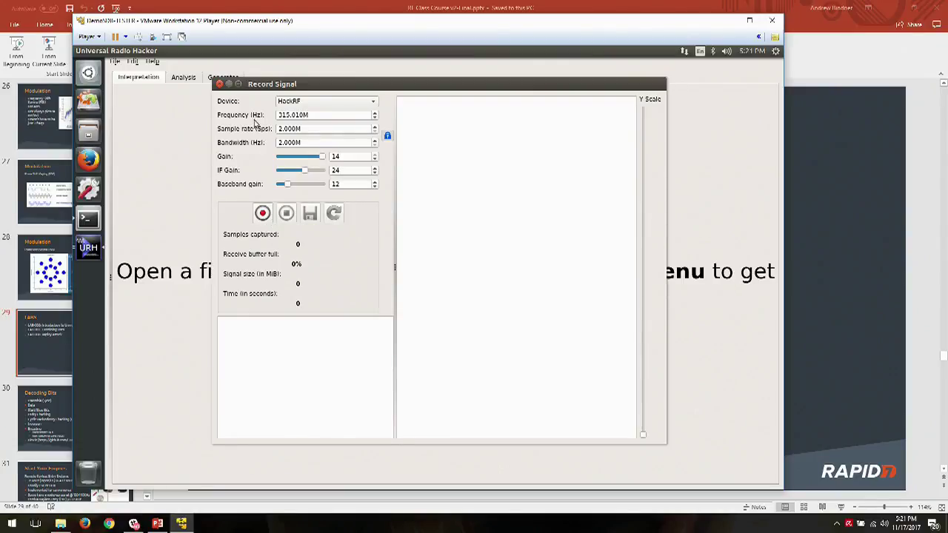
click(220, 85)
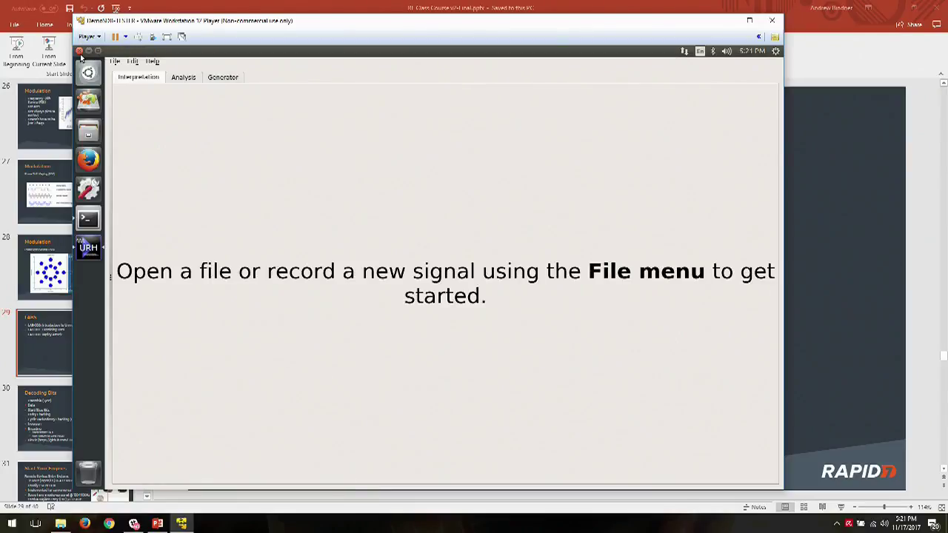
Quit URH and restart the Ubuntu guest via VMware Player's Restart Guest, confirming Yes
click(79, 51)
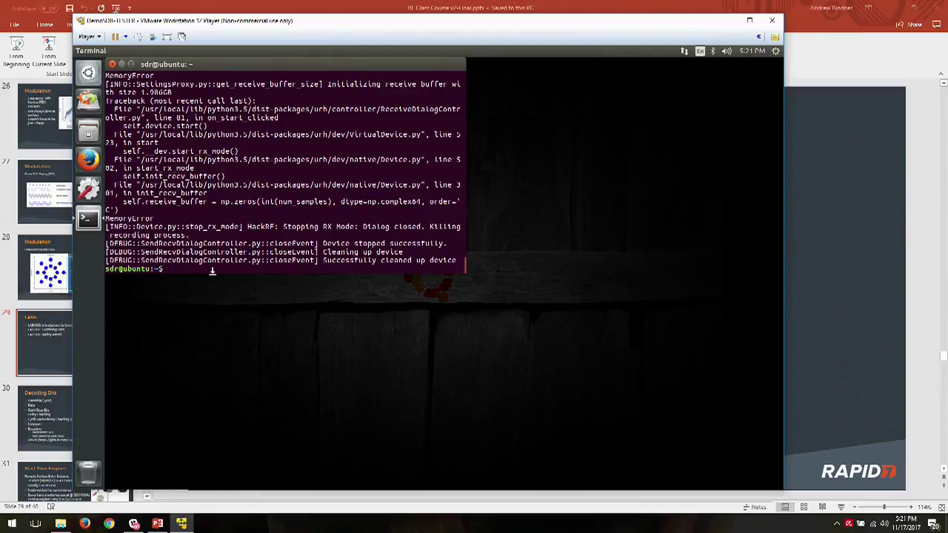
click(125, 36)
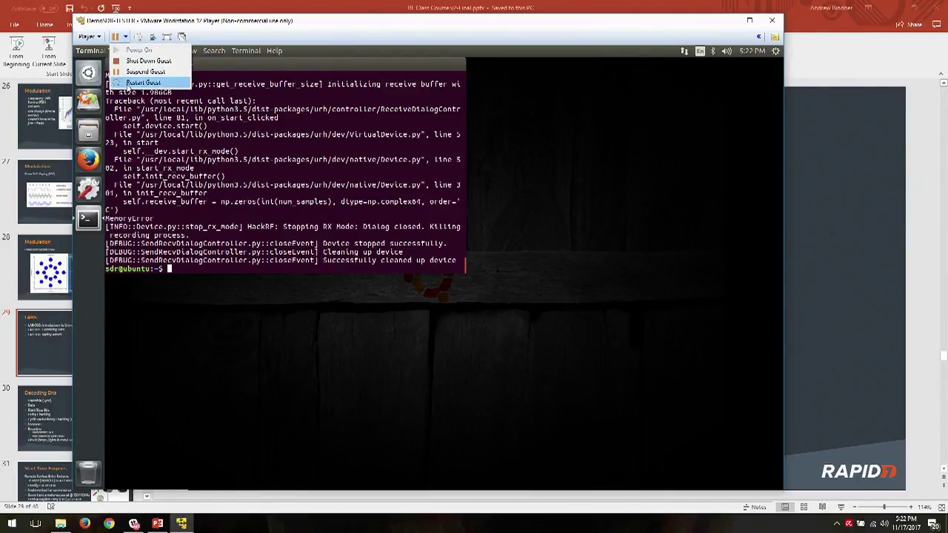
click(141, 82)
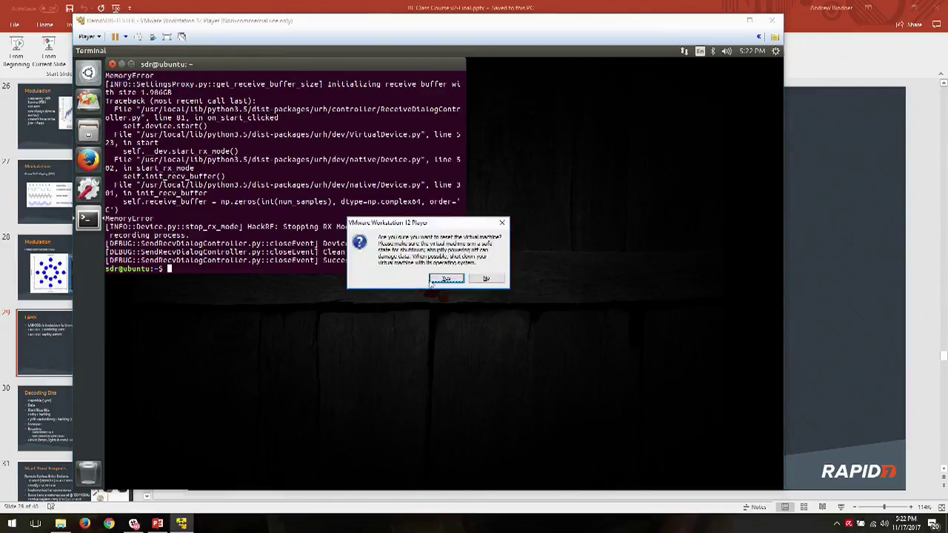
click(434, 281)
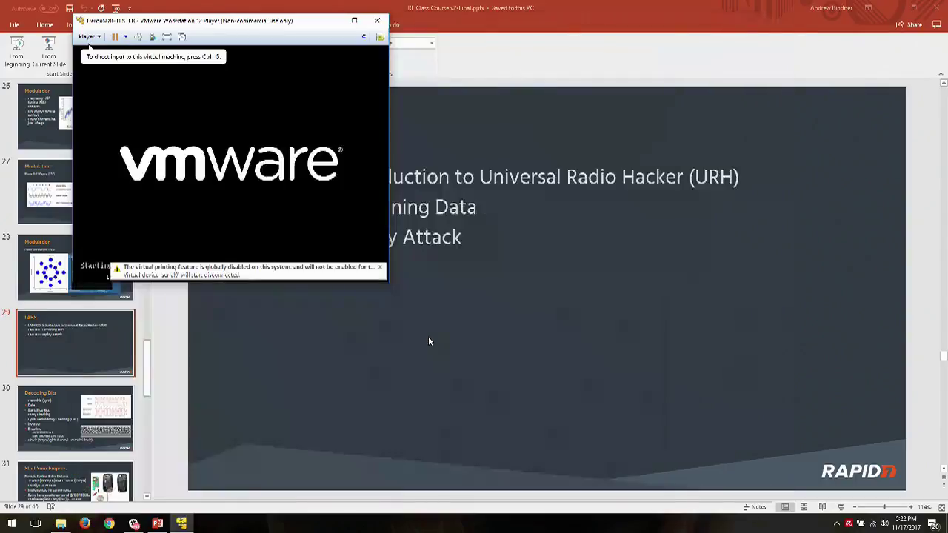
Dismiss the VM's boot language list, then show slide 30, Decoding Bits, in PowerPoint
click(338, 215)
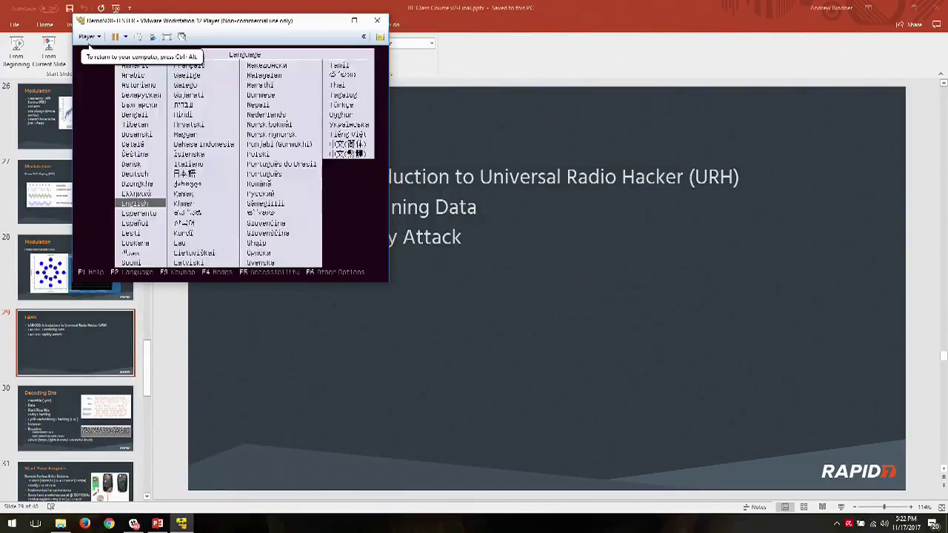
key(Return)
key(Return)
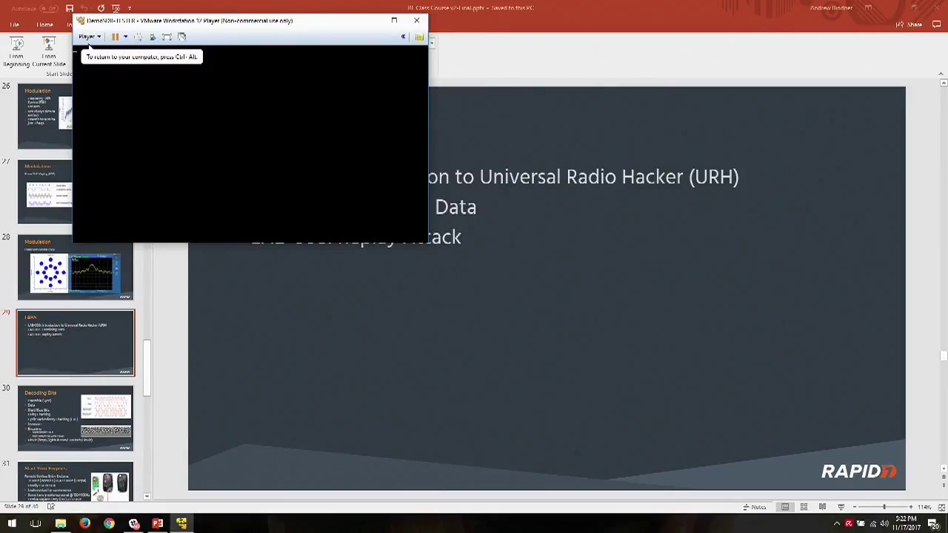
key(ctrl+alt)
click(634, 308)
click(88, 415)
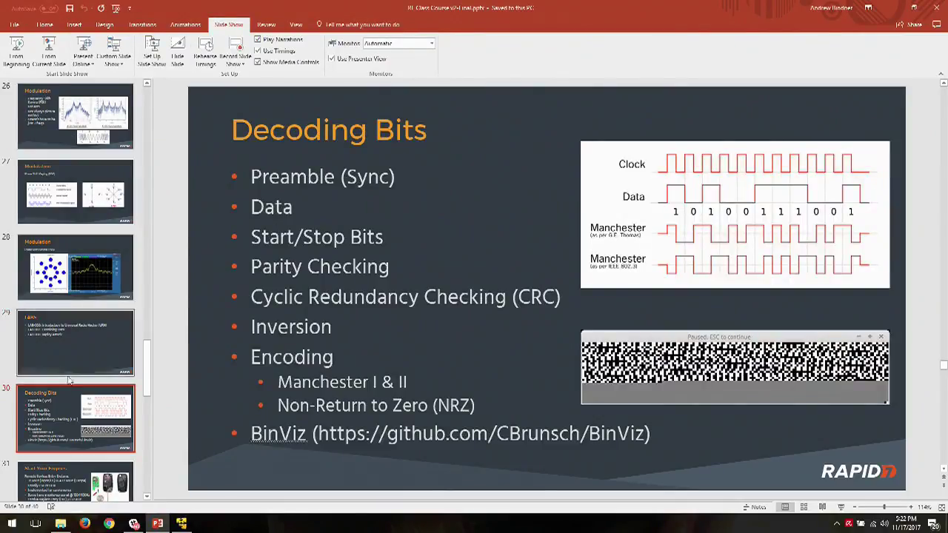
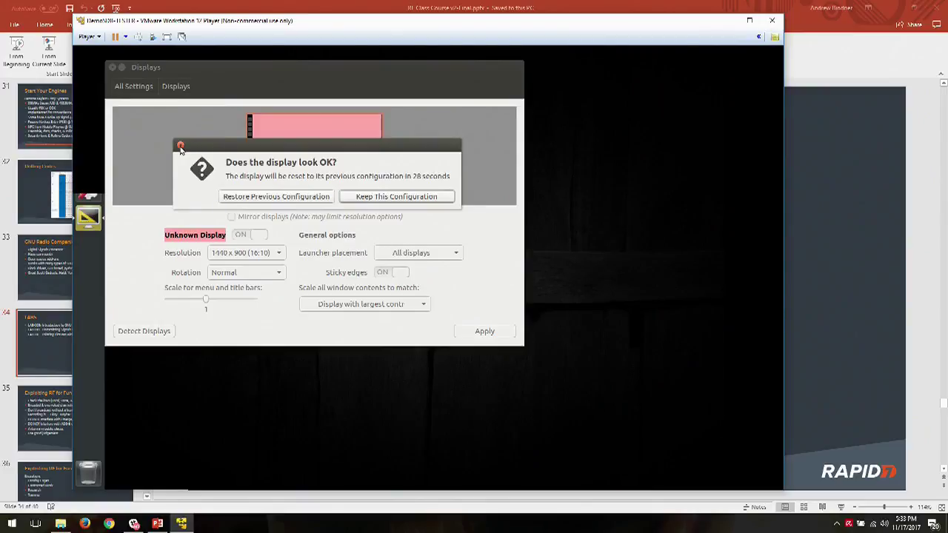
Keep the 1440 x 900 display resolution and close the Displays settings window
click(396, 197)
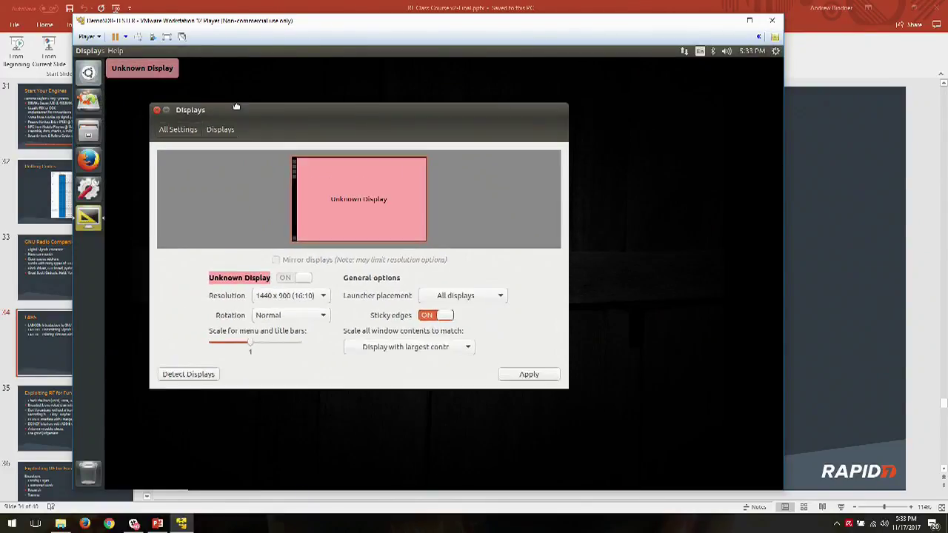
click(175, 135)
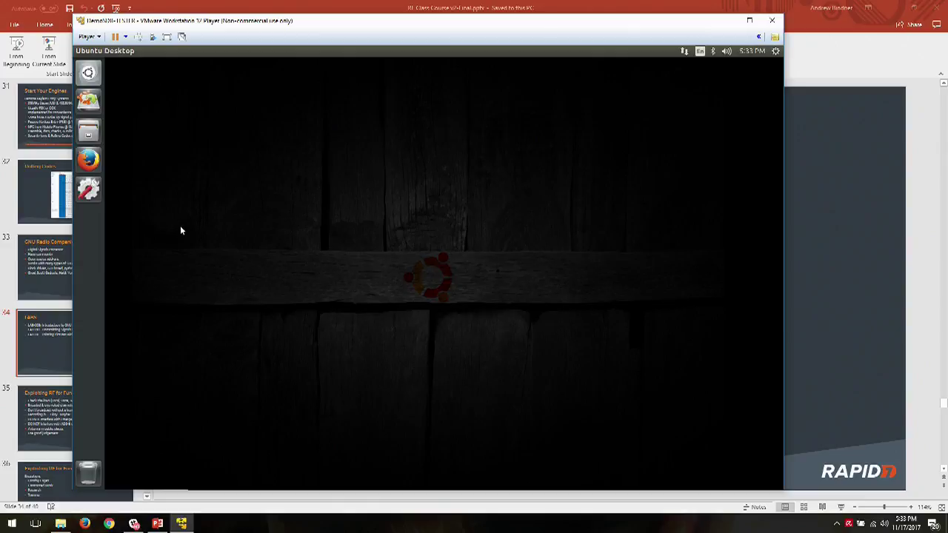
Launch Universal Radio Hacker as administrator with sudo urh in a new terminal, entering the password
key(ctrl+alt+t)
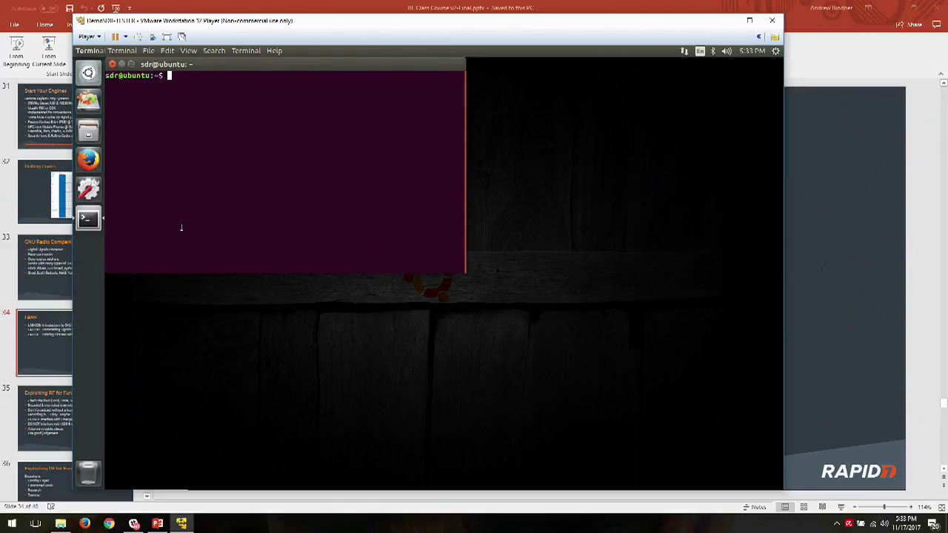
text(sudo urh)
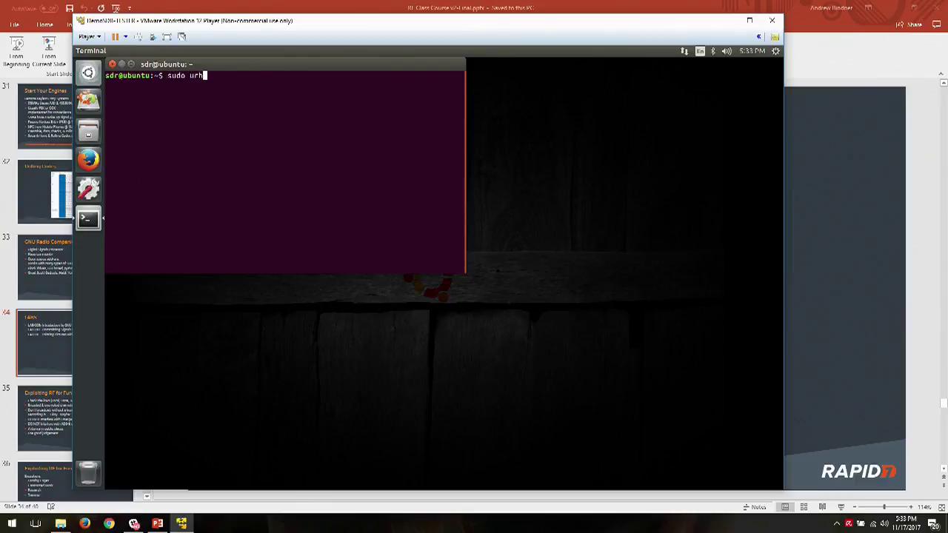
key(Return)
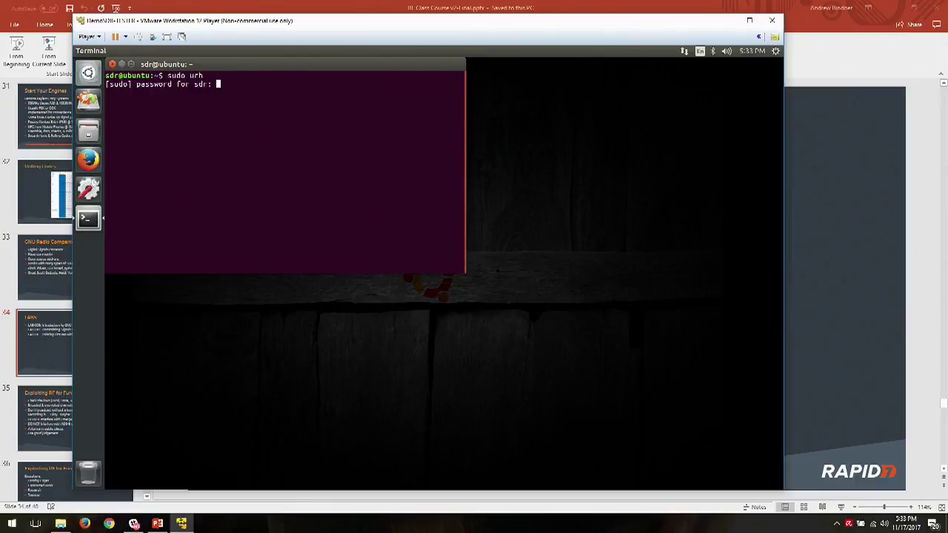
key(Return)
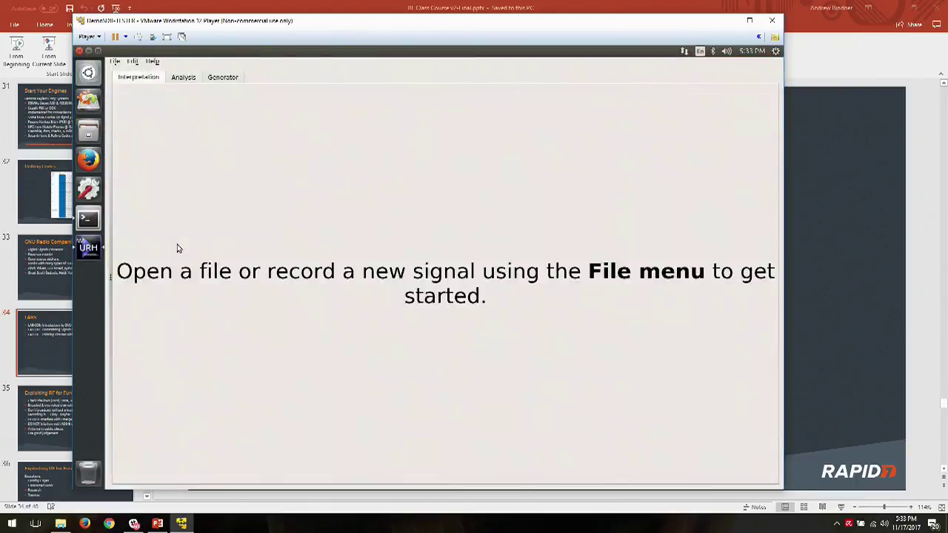
Connect the OpenMoko HackRF One to the virtual machine through VMware's Removable Devices menu
click(86, 37)
mouse_move(121, 79)
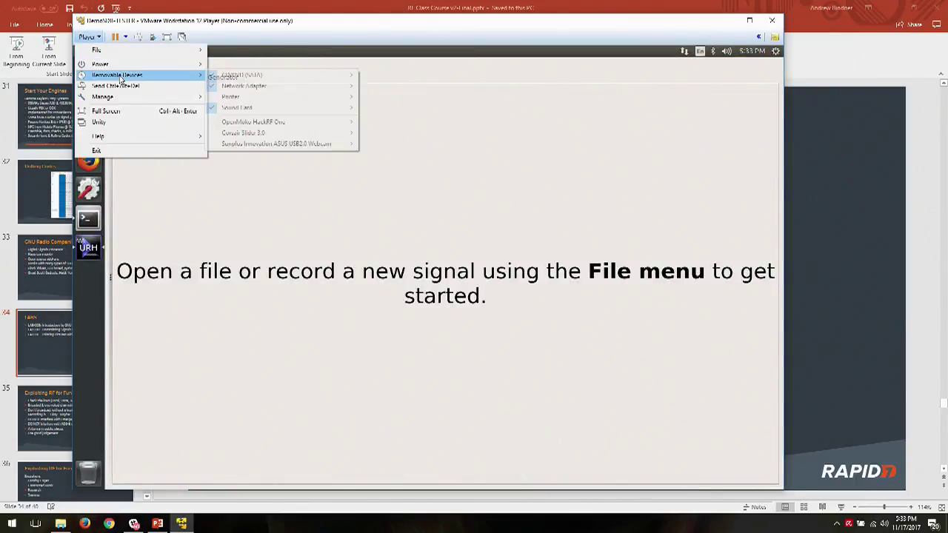
mouse_move(282, 126)
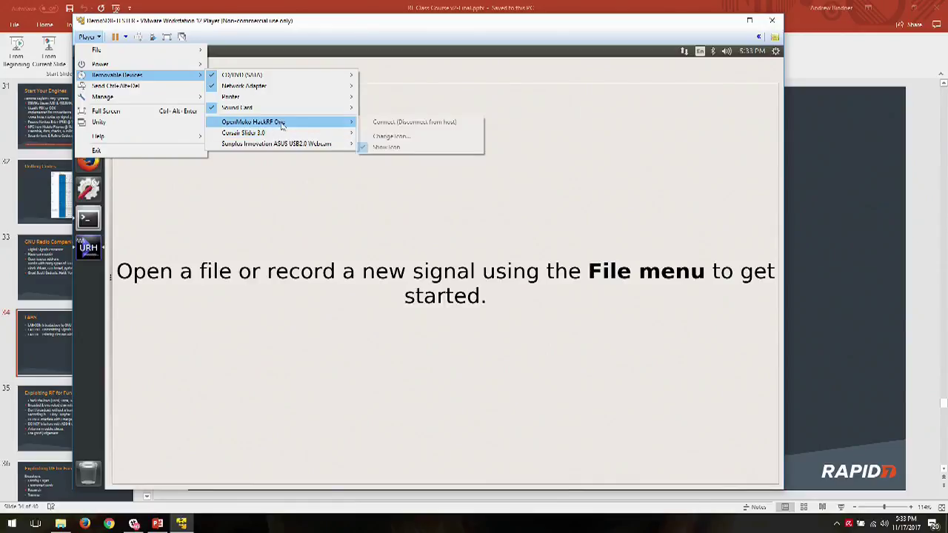
click(387, 122)
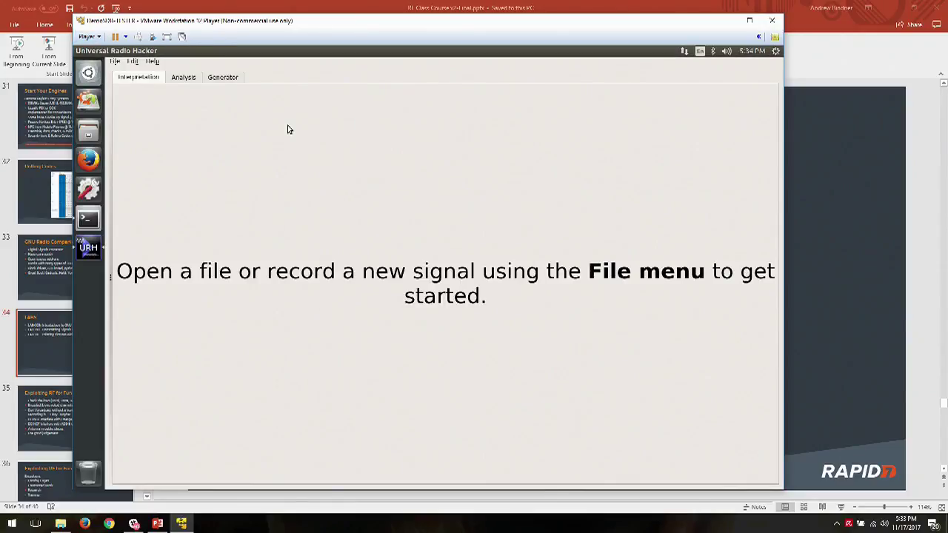
click(115, 62)
mouse_move(132, 61)
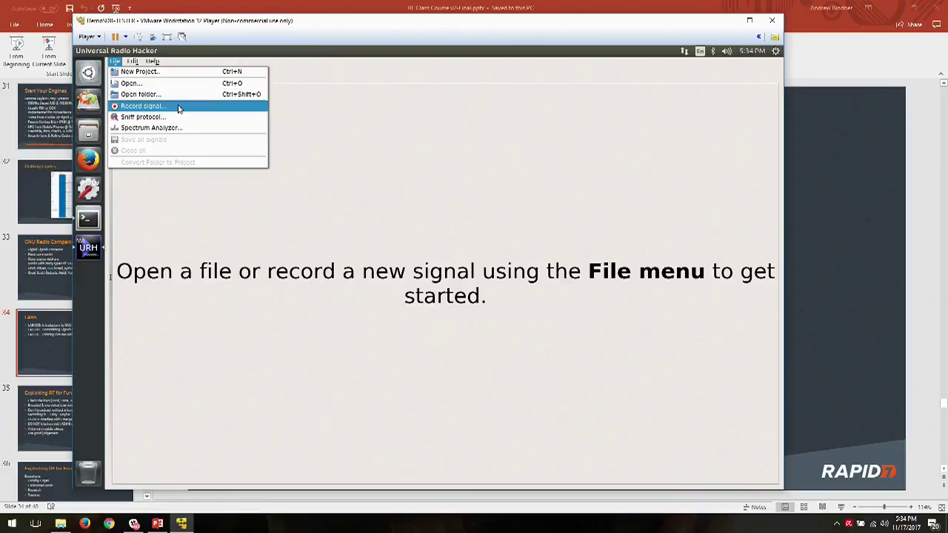
In the Record signal window, set the device to HackRF and the frequency to 315.010M
click(178, 108)
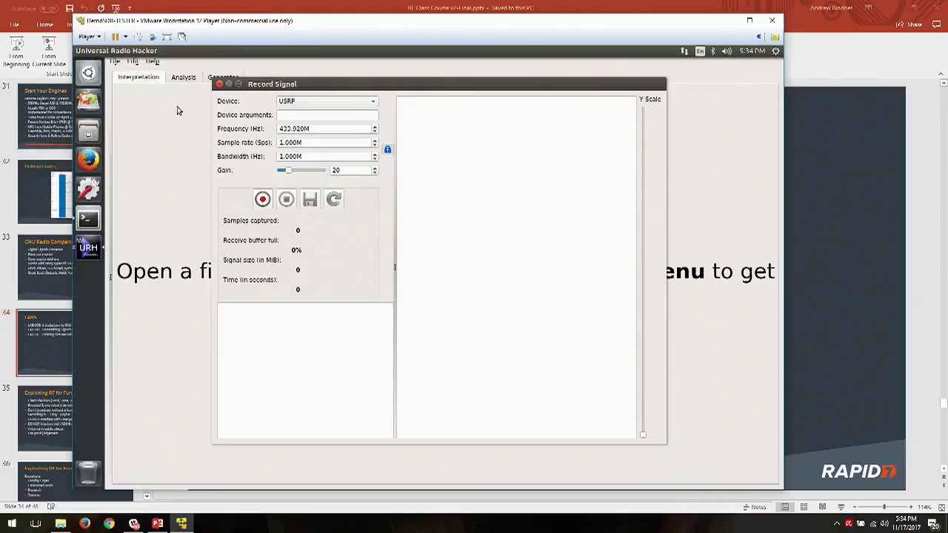
click(322, 101)
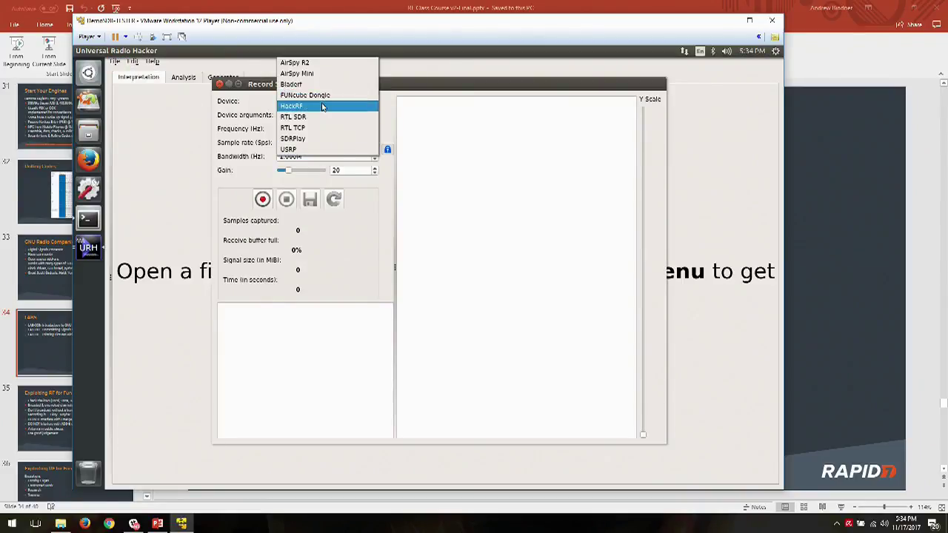
click(322, 104)
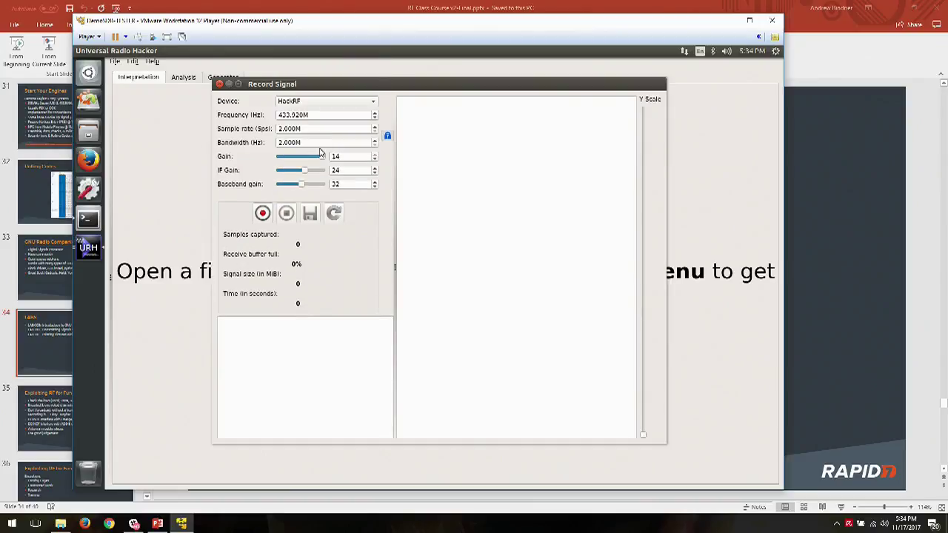
click(291, 115)
triple_click(293, 114)
text(433.910M)
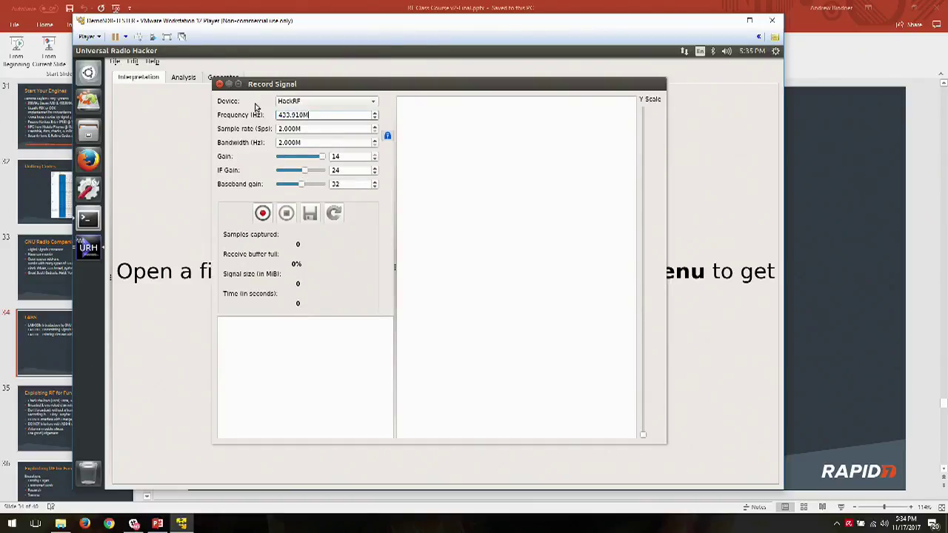
key(BackSpace)
key(BackSpace)
key(BackSpace)
key(BackSpace)
key(BackSpace)
key(BackSpace)
key(BackSpace)
key(BackSpace)
text(315.010M)
key(Return)
Record about 8 seconds of signal at 315.010M, stop, and bring up the save dialog
click(264, 214)
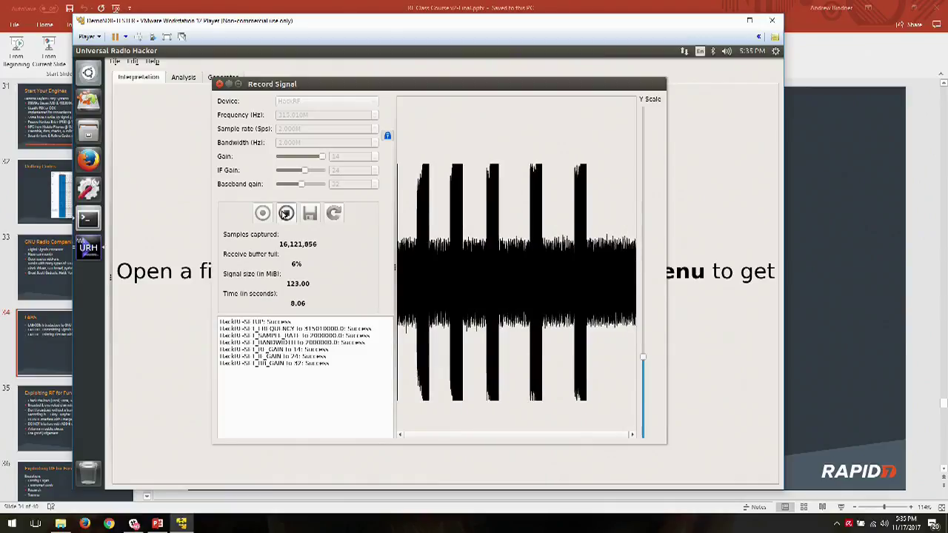
click(286, 214)
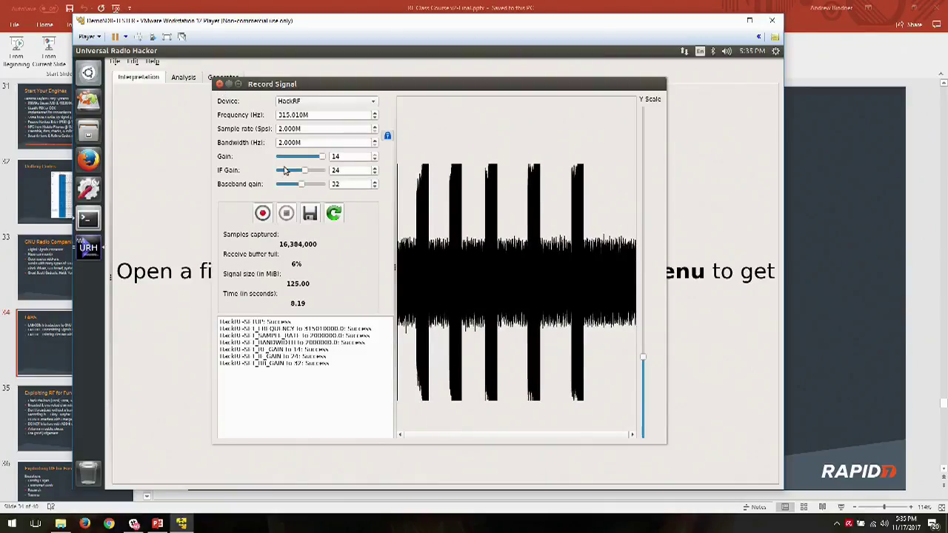
click(309, 214)
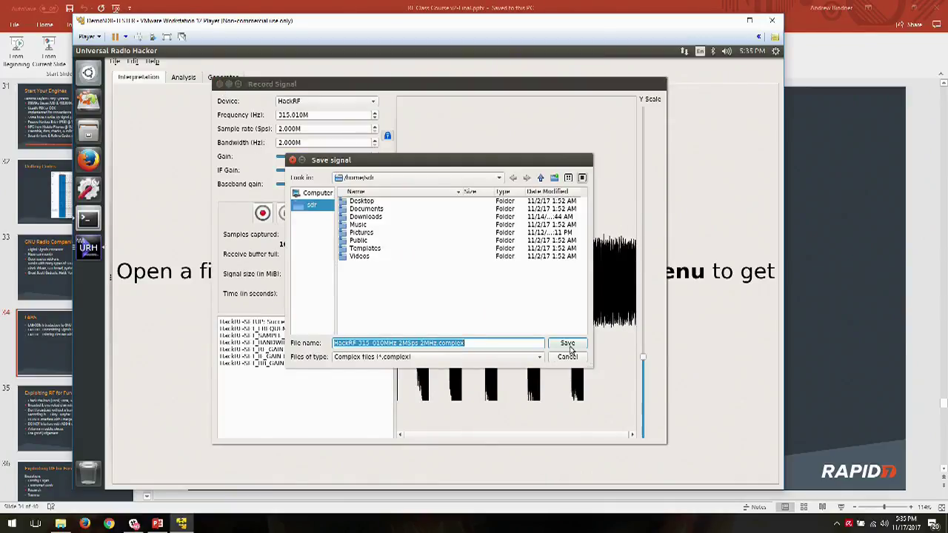
Save the capture as HackRF_315_010MHz_2MSps_2MHz.complex and close the Record Signal window
click(569, 355)
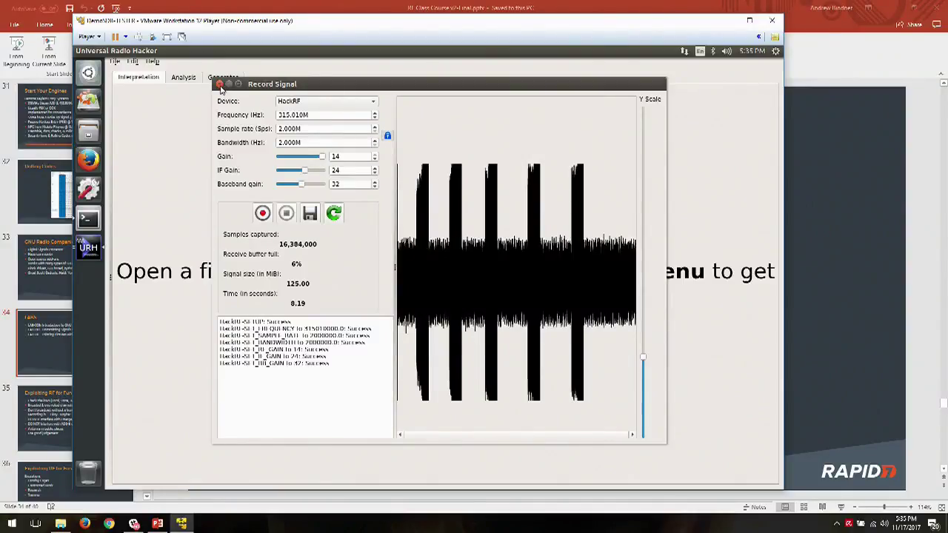
click(220, 85)
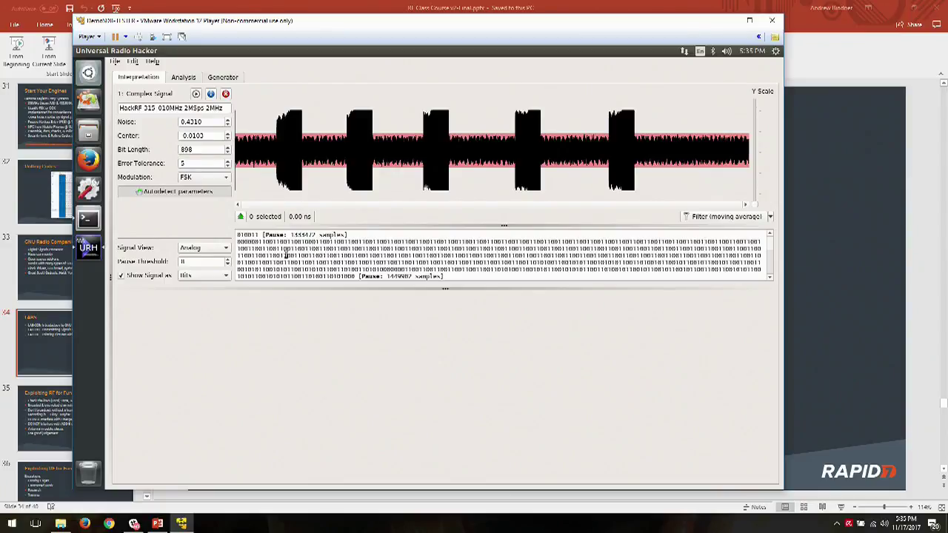
Enlarge the waveform and bit panes, then view the capture as six NRZ-decoded messages in Analysis
drag(409, 288, 413, 385)
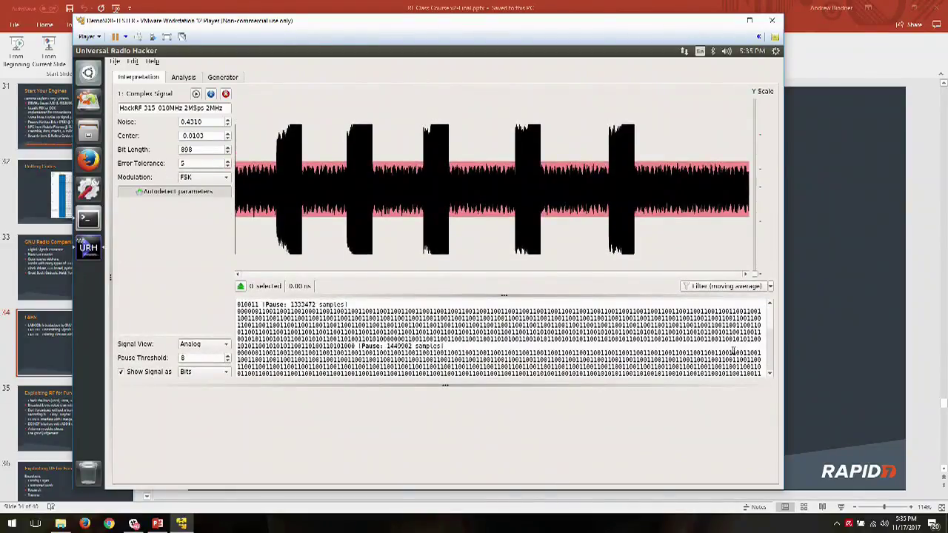
scroll(767, 330, down, 2)
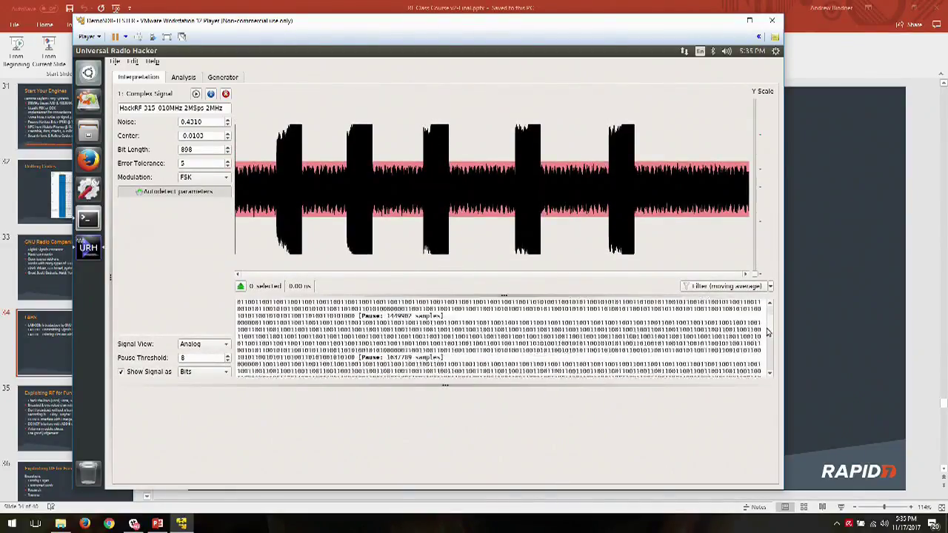
scroll(768, 330, down, 3)
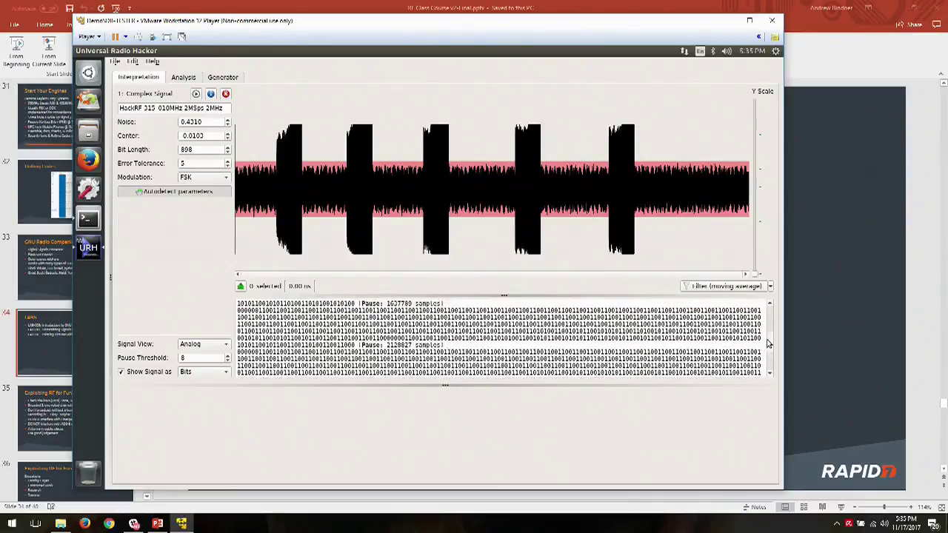
scroll(767, 331, up, 3)
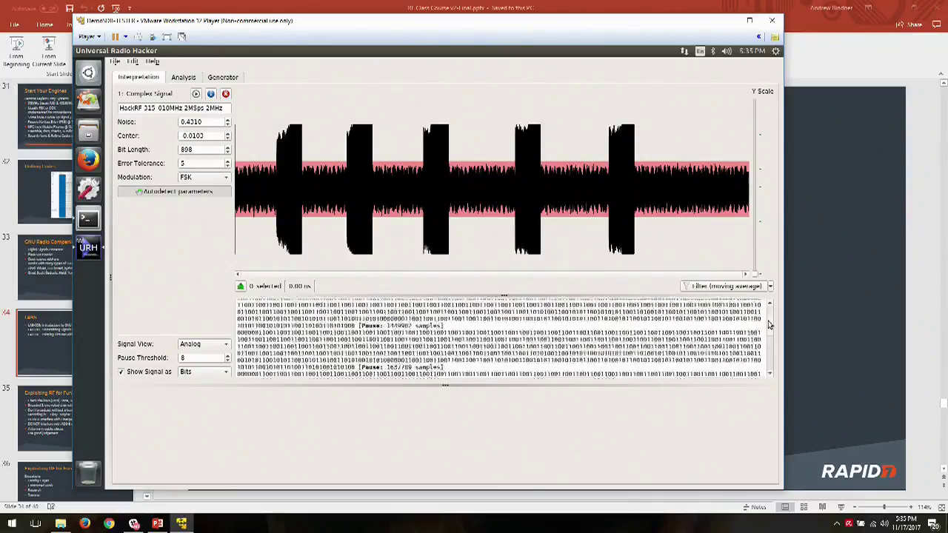
click(184, 78)
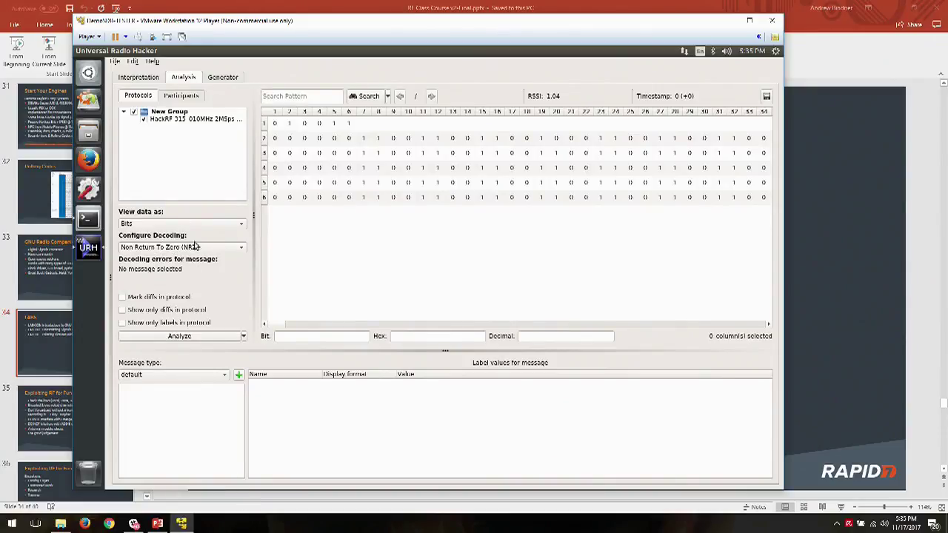
Check the NRZ decoding options, then select message 1 and bring up its context menu
click(149, 249)
click(265, 123)
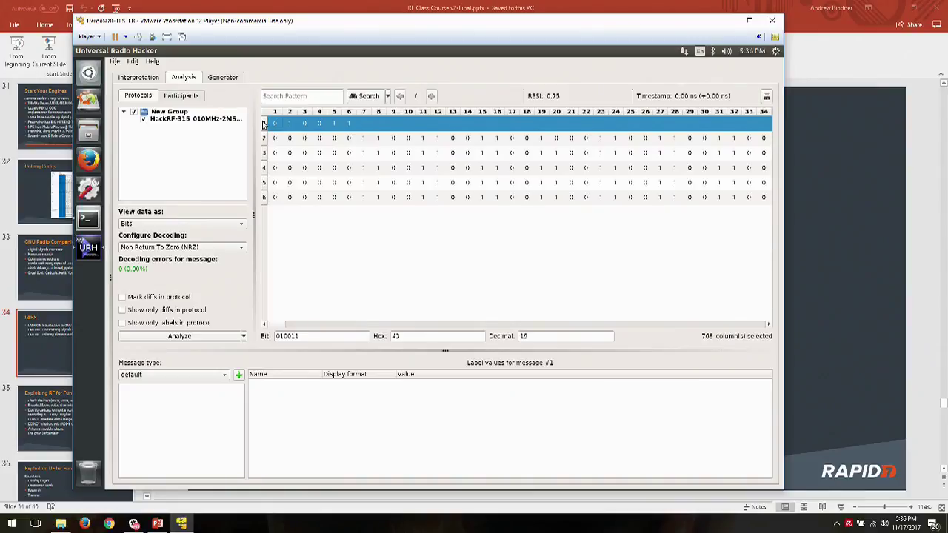
right_click(295, 120)
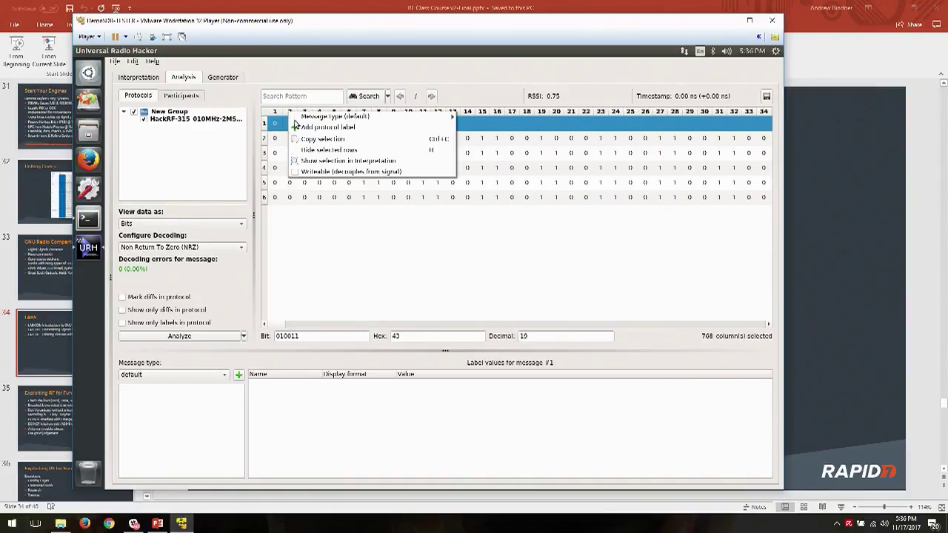
Hide message 1 and select bit columns 821–830 across messages 2–6
click(327, 150)
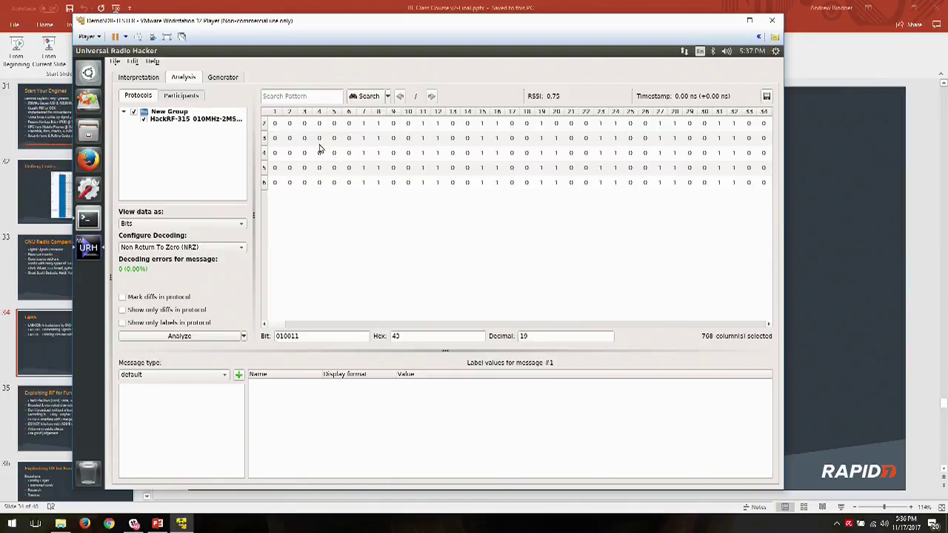
drag(275, 124, 693, 182)
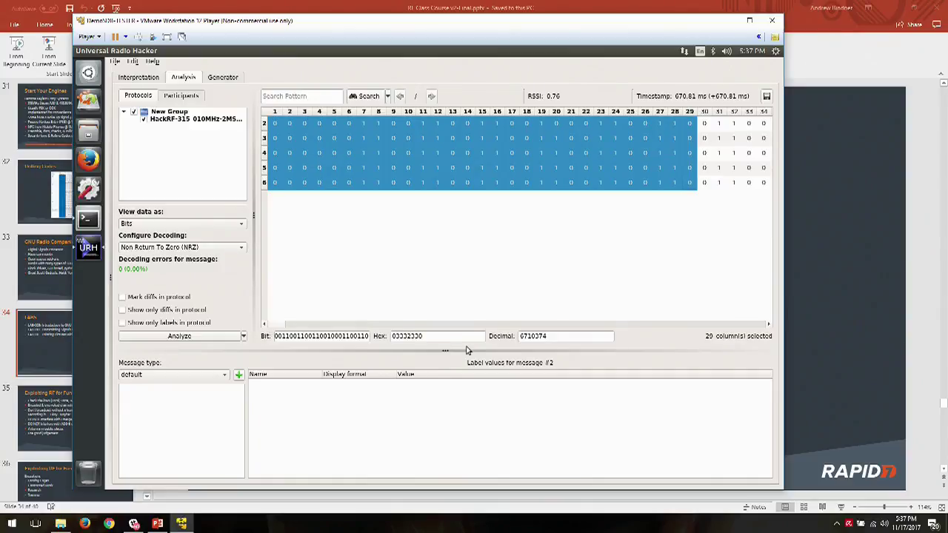
scroll(471, 328, right, 5)
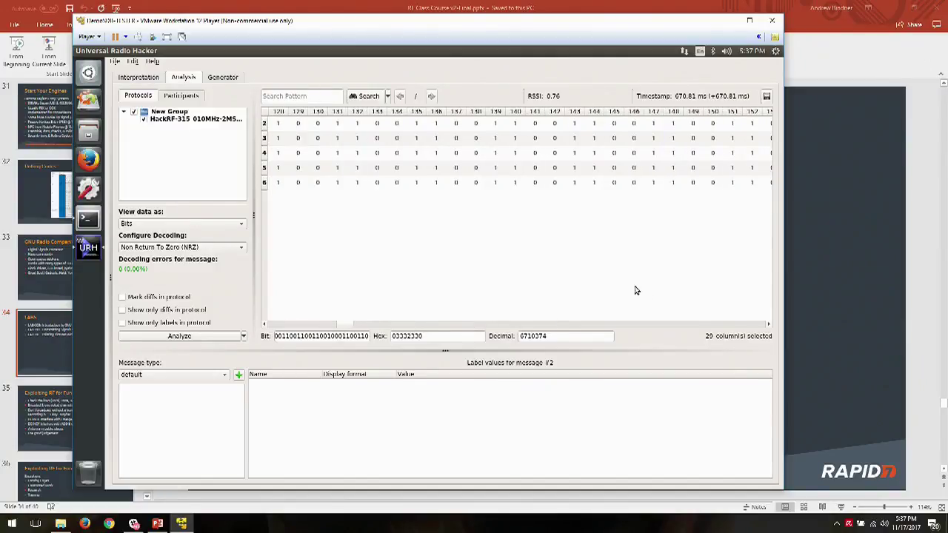
click(570, 169)
click(543, 324)
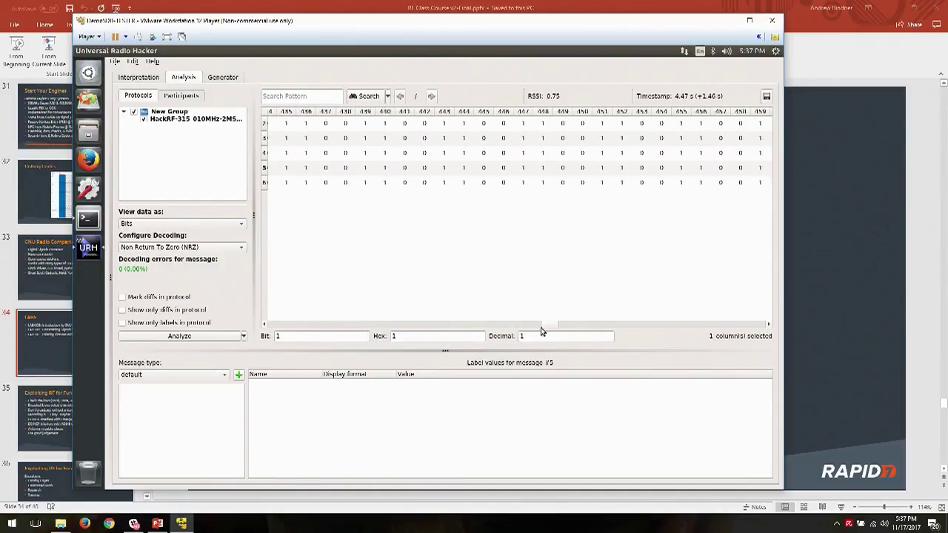
drag(609, 327, 670, 331)
click(548, 138)
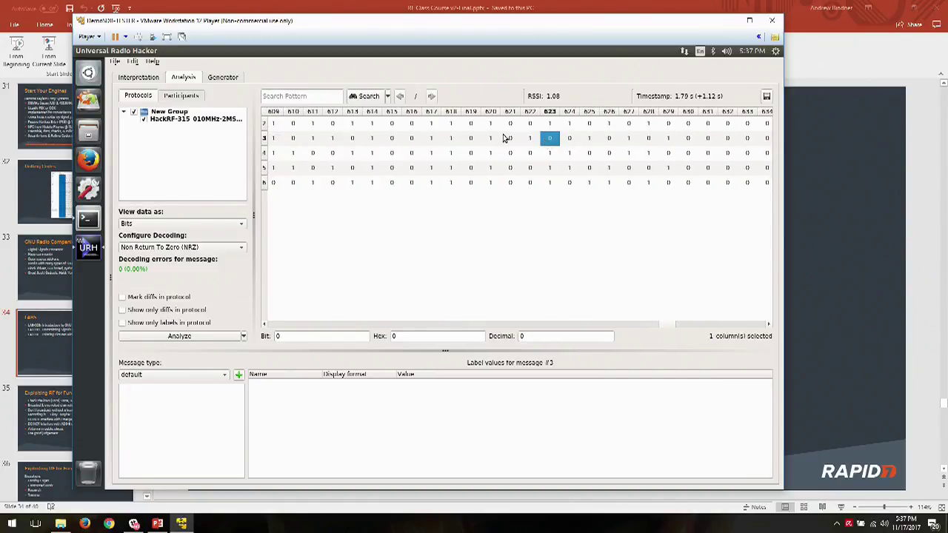
drag(509, 124, 683, 182)
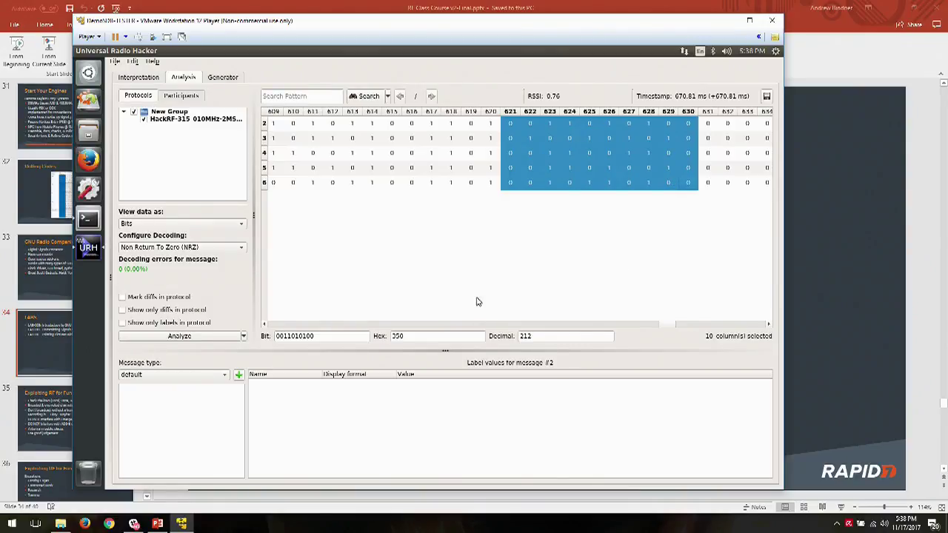
Turn the selected columns 821–830 into a protocol label and start renaming it
right_click(561, 126)
click(566, 138)
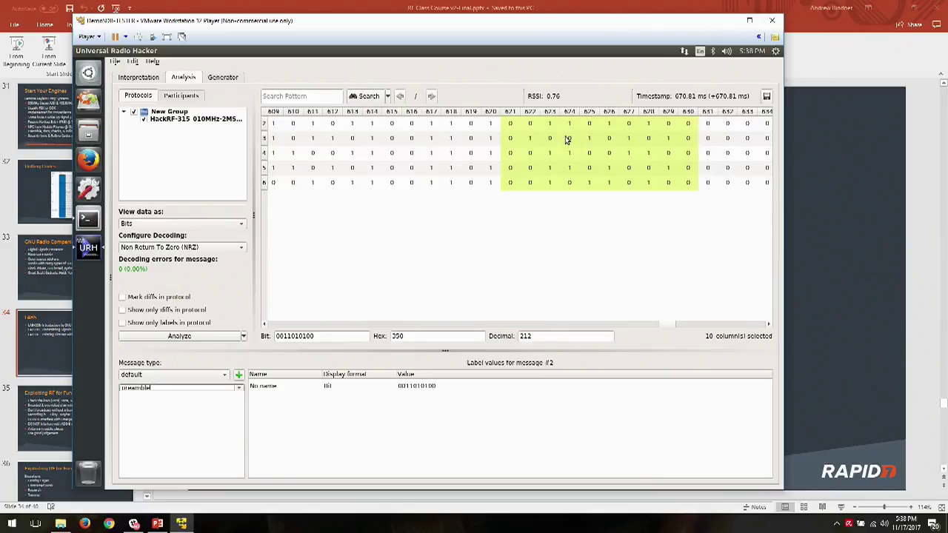
double_click(167, 390)
Name the first label Data and select columns 818–820 across messages 2–6
text(Data)
key(Return)
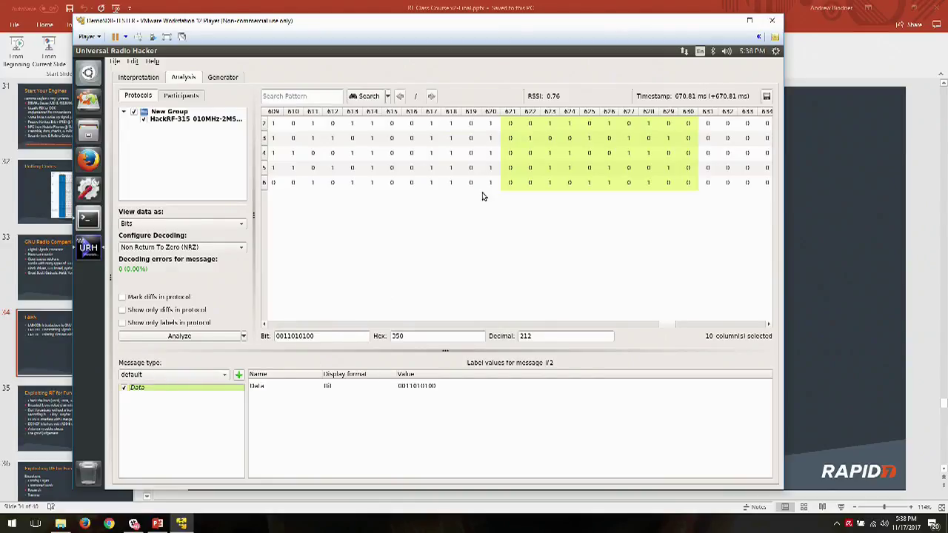
click(488, 184)
drag(486, 188, 451, 122)
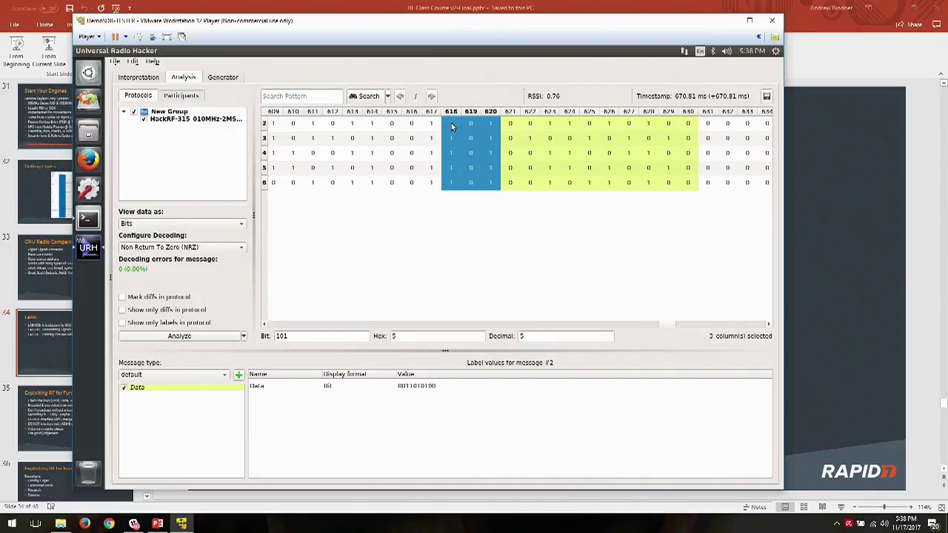
Add a protocol label named Control over columns 818–820
right_click(458, 133)
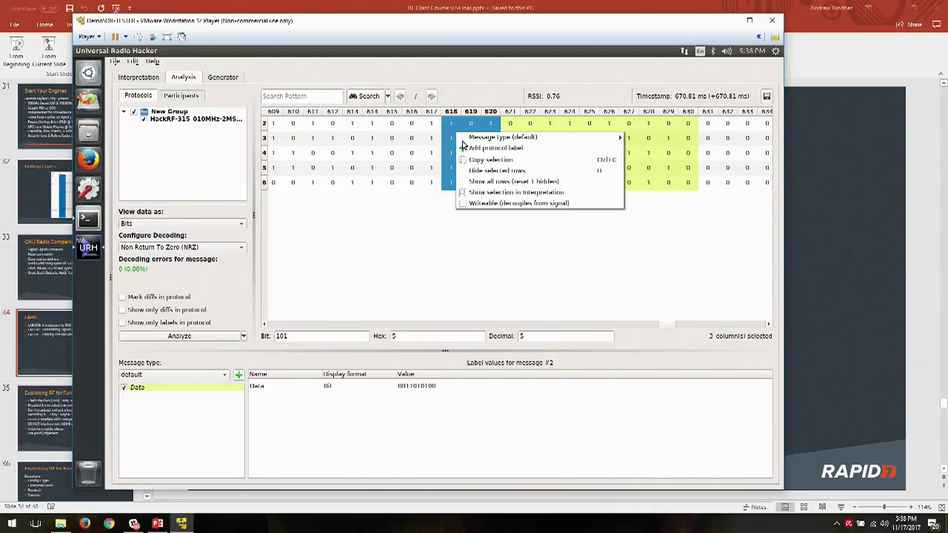
click(488, 148)
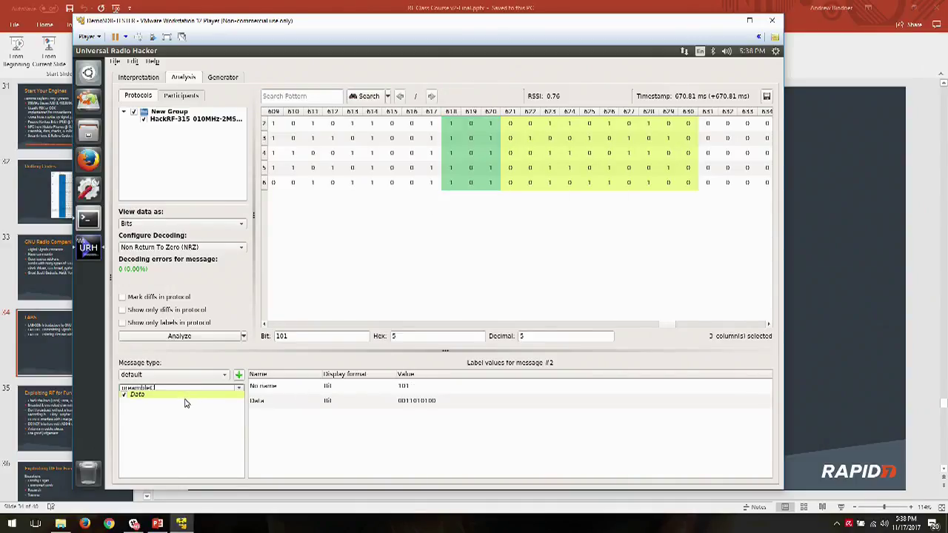
text(Control)
key(Return)
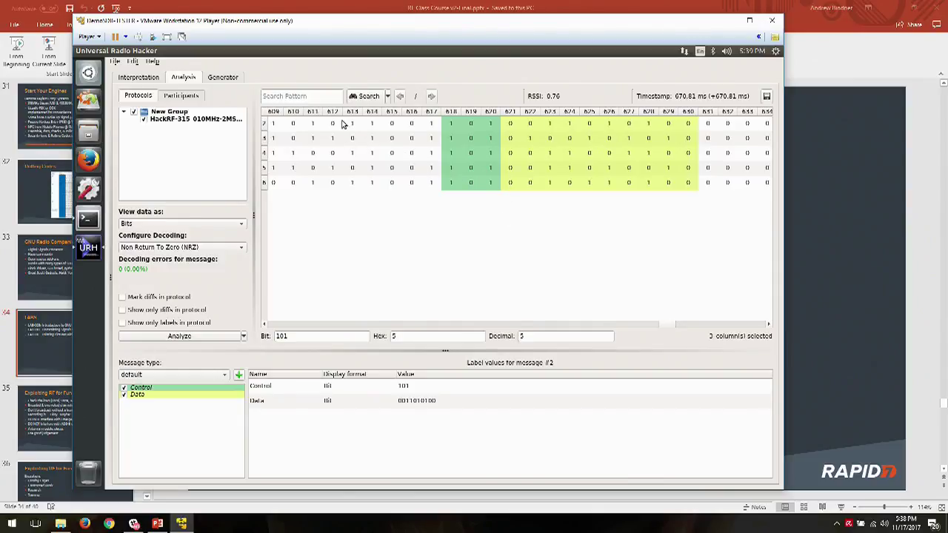
drag(338, 127, 427, 127)
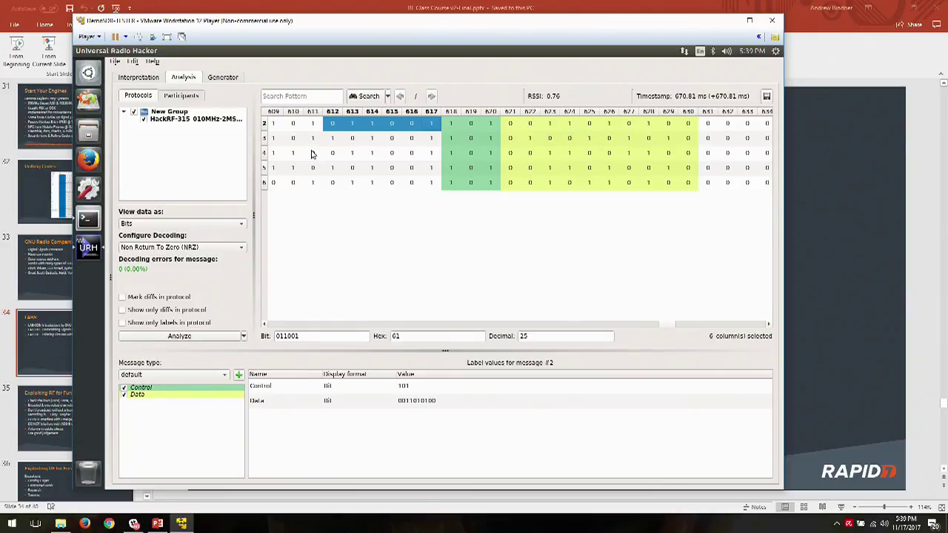
Explore the Generator tab's generated data menu and its Fuzzing, Pauses and Protocols pages, then return to Analysis
click(215, 80)
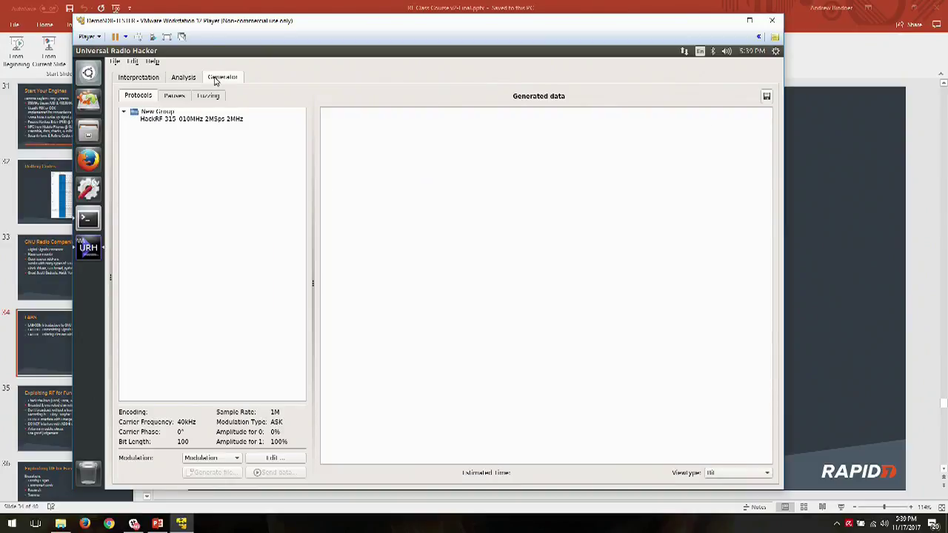
right_click(492, 182)
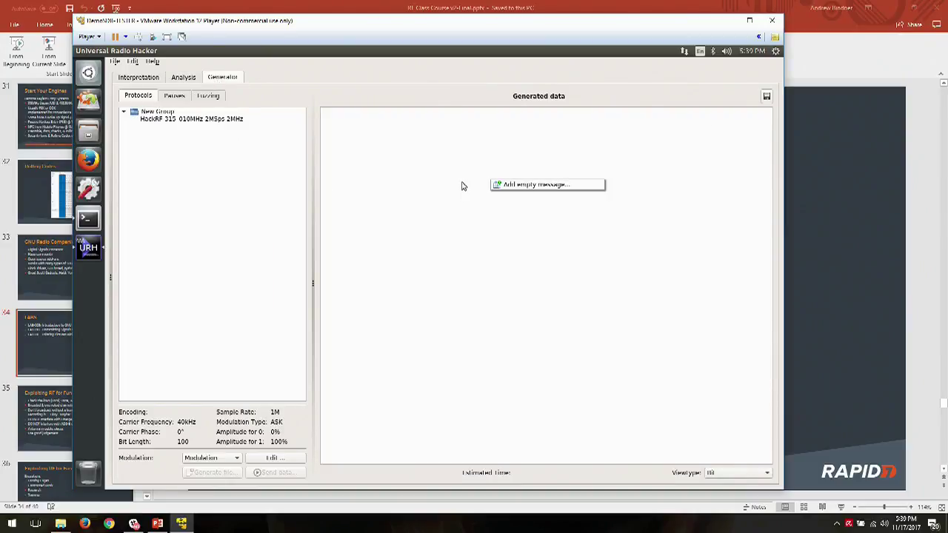
click(184, 78)
click(187, 82)
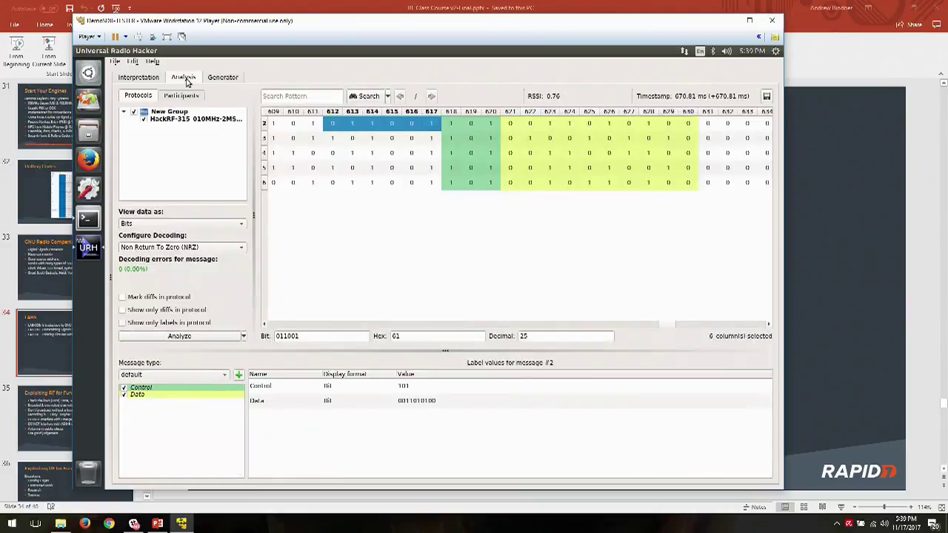
click(221, 77)
click(208, 95)
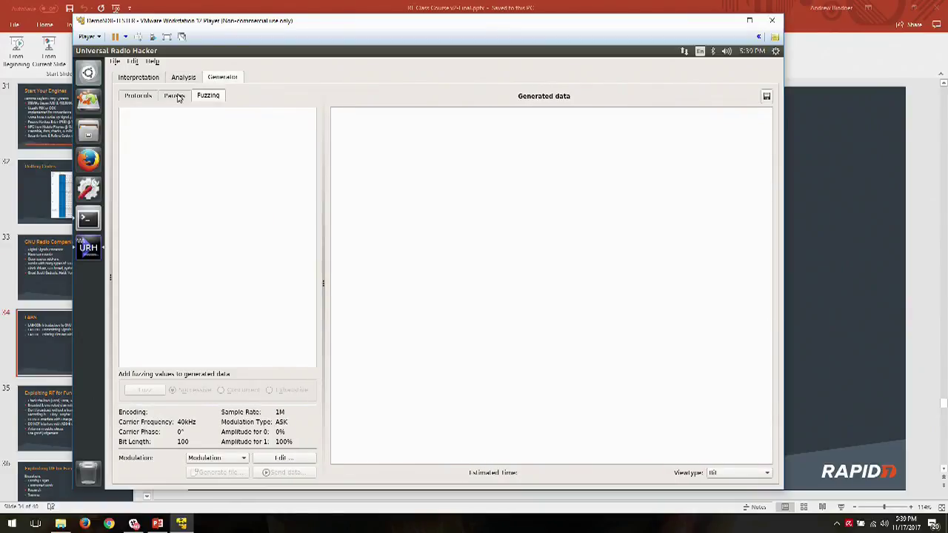
click(175, 96)
click(137, 95)
click(182, 79)
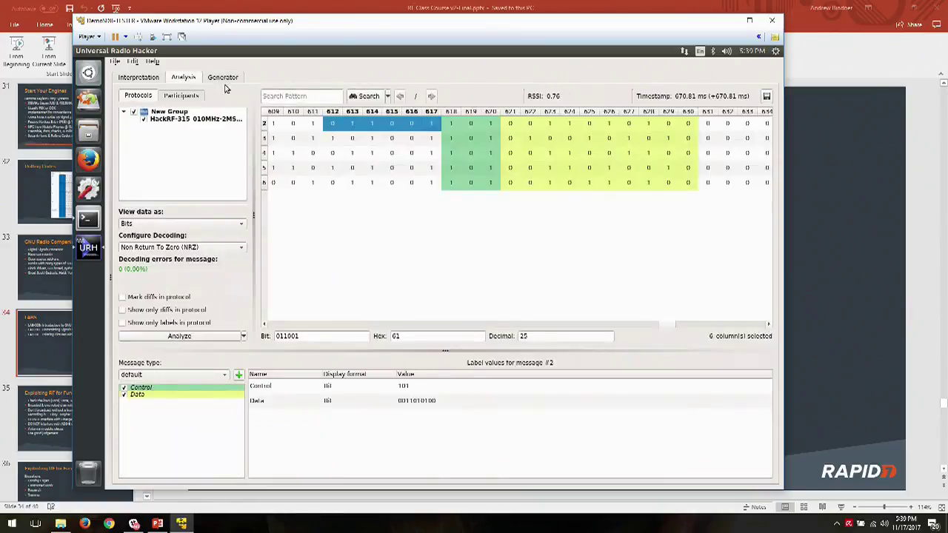
Copy all bits of message 4, then bring up the Generator's generated data options menu
right_click(333, 153)
click(269, 155)
click(271, 155)
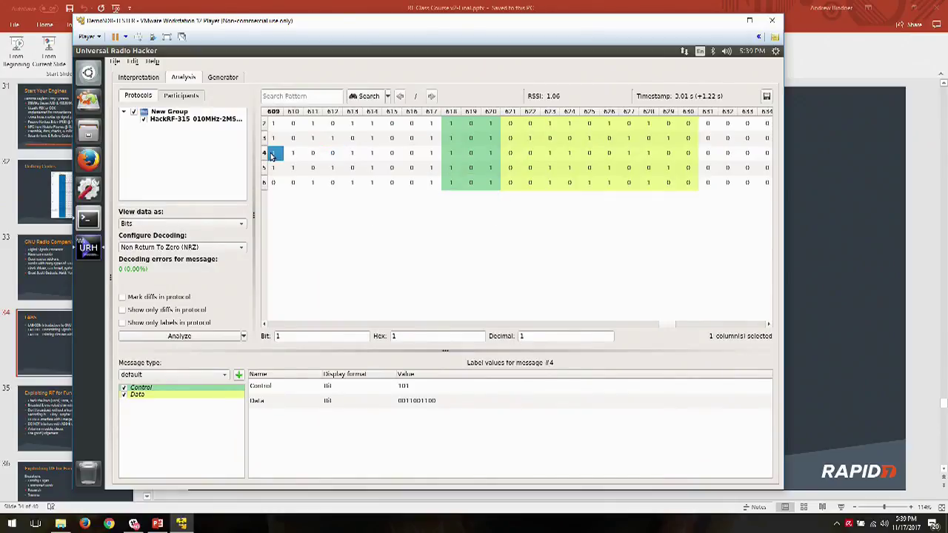
click(266, 154)
right_click(268, 148)
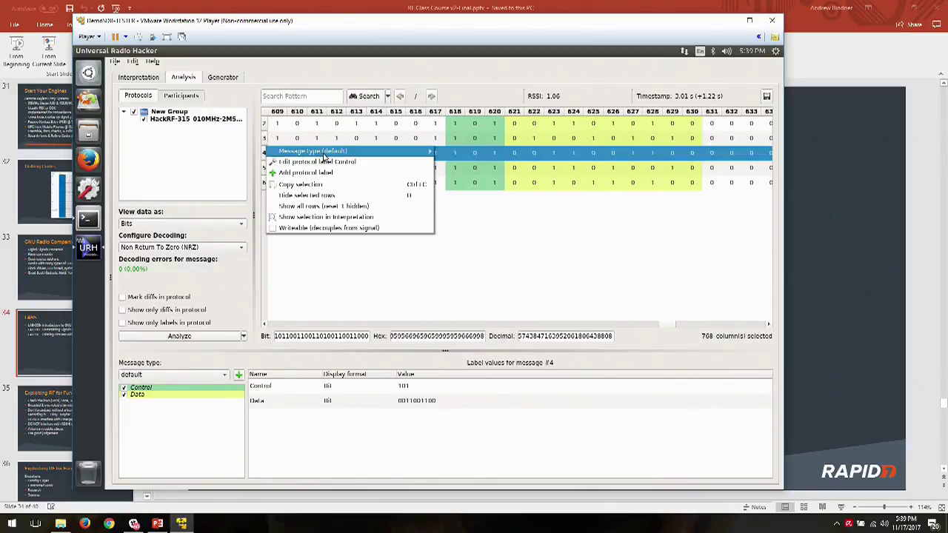
click(320, 186)
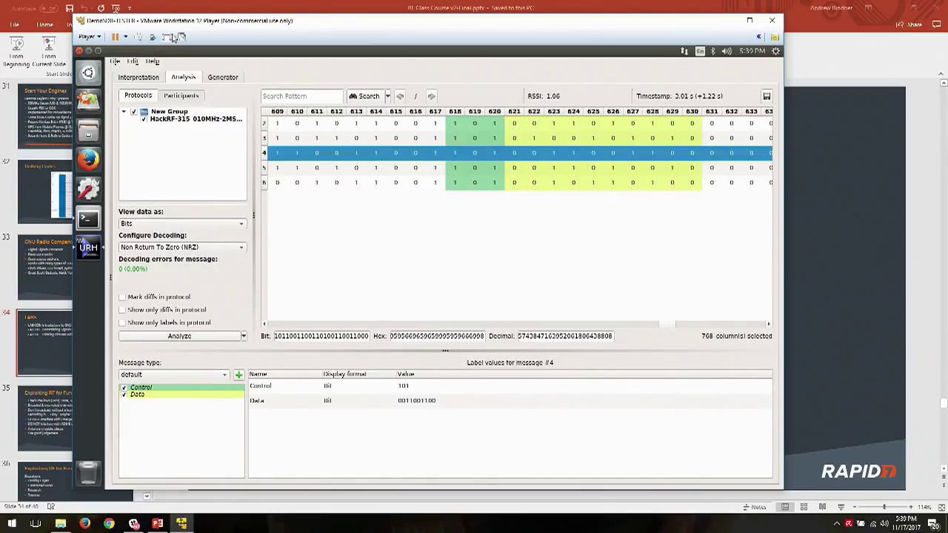
click(222, 77)
right_click(374, 141)
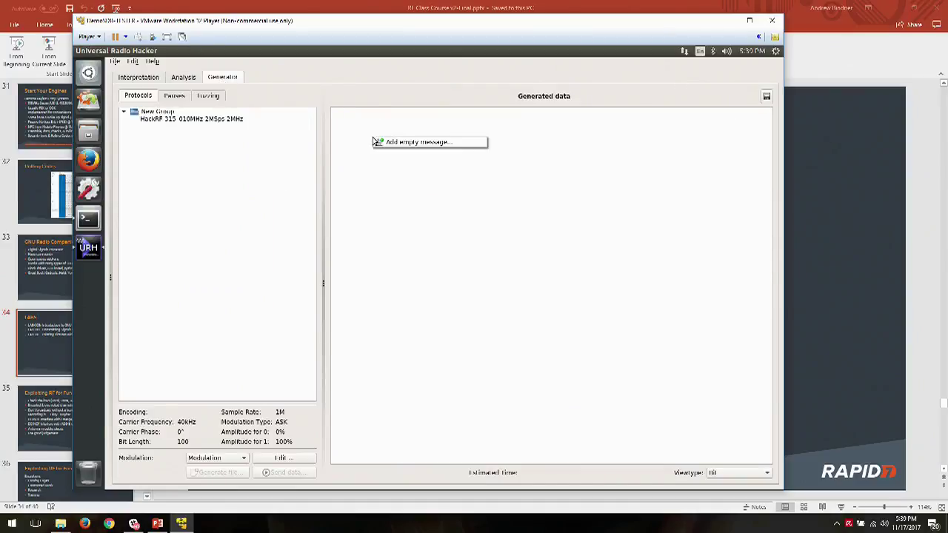
Add an empty 42-bit message to the generated data, then clear the table to remove it
click(411, 148)
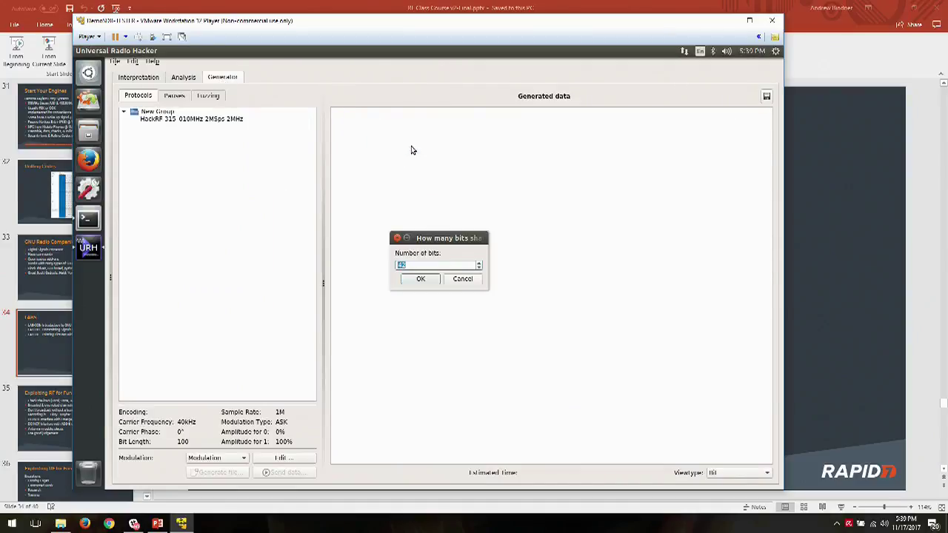
click(420, 278)
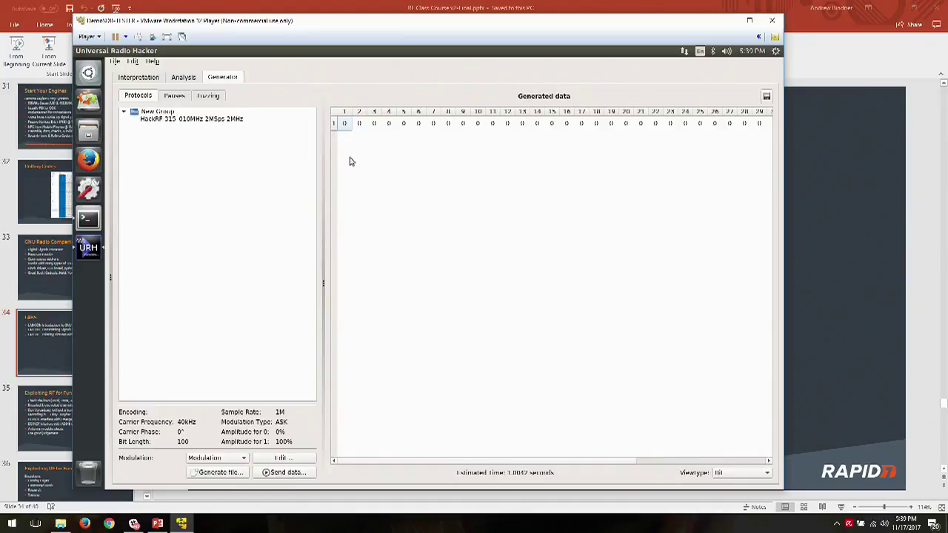
key(ctrl+a)
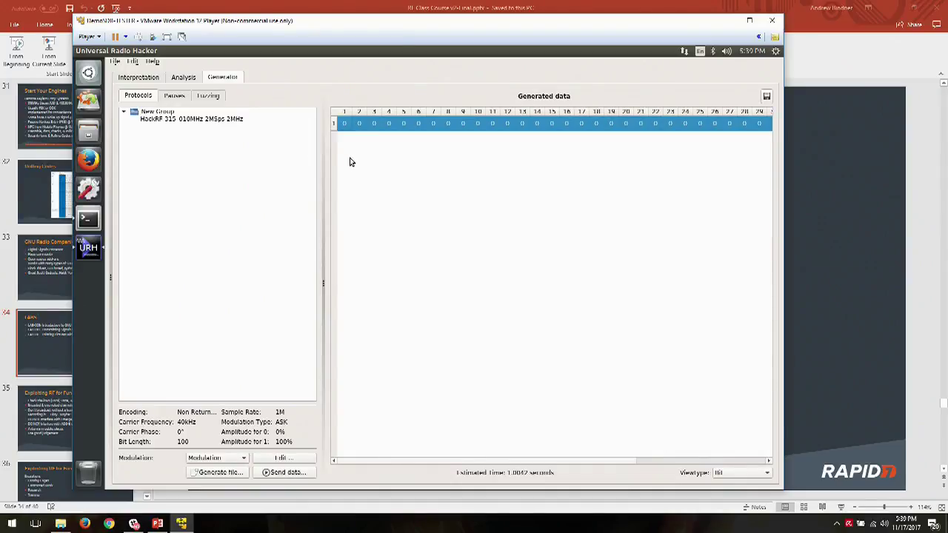
click(409, 168)
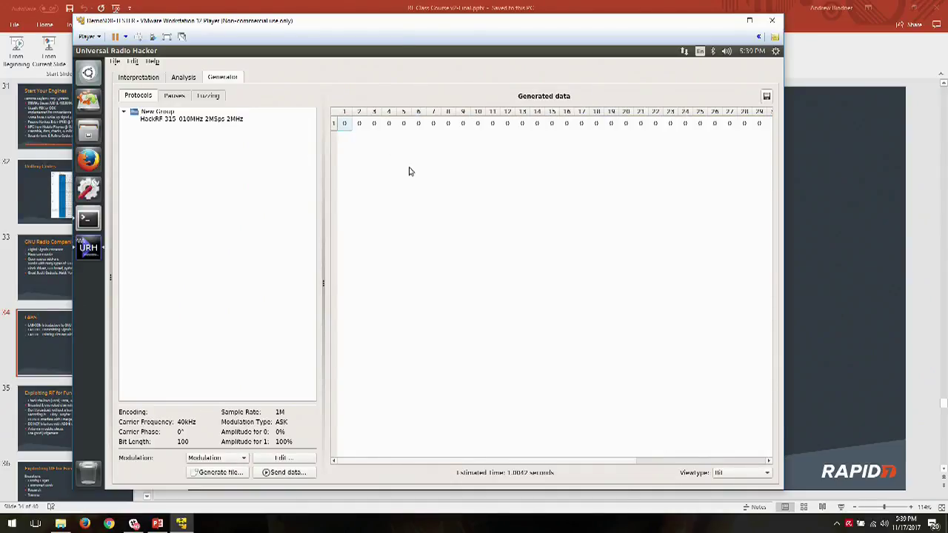
click(334, 123)
right_click(341, 122)
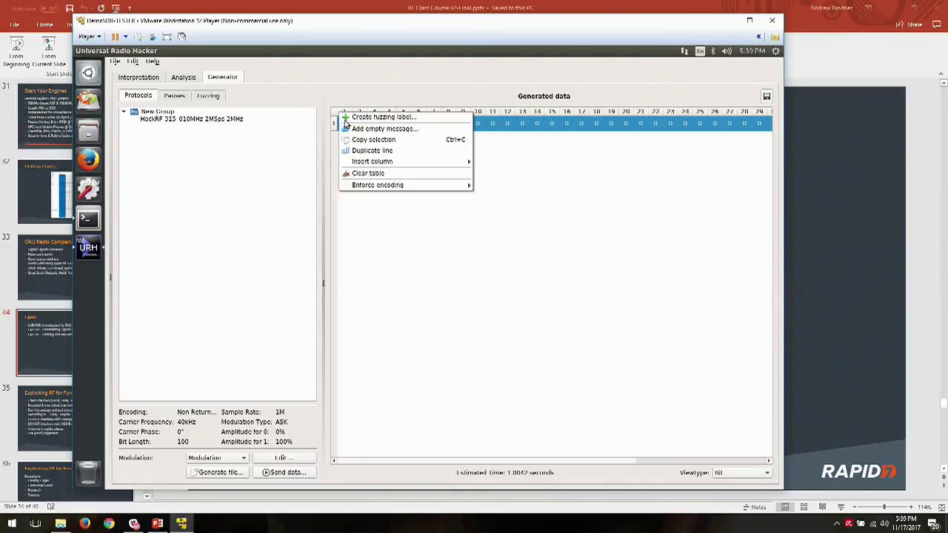
click(376, 173)
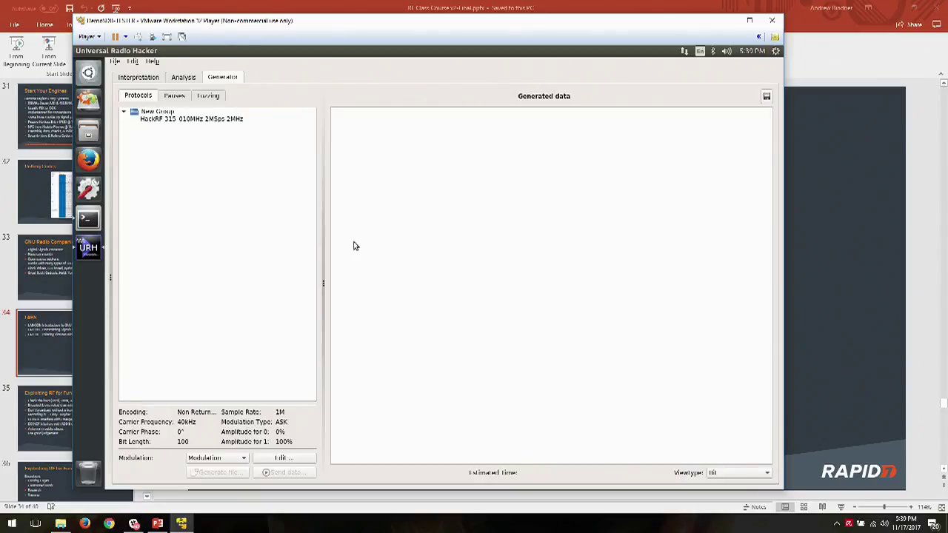
Show the Fuzzing page, copy message 4's bits from Analysis, and return to the Generator
click(218, 98)
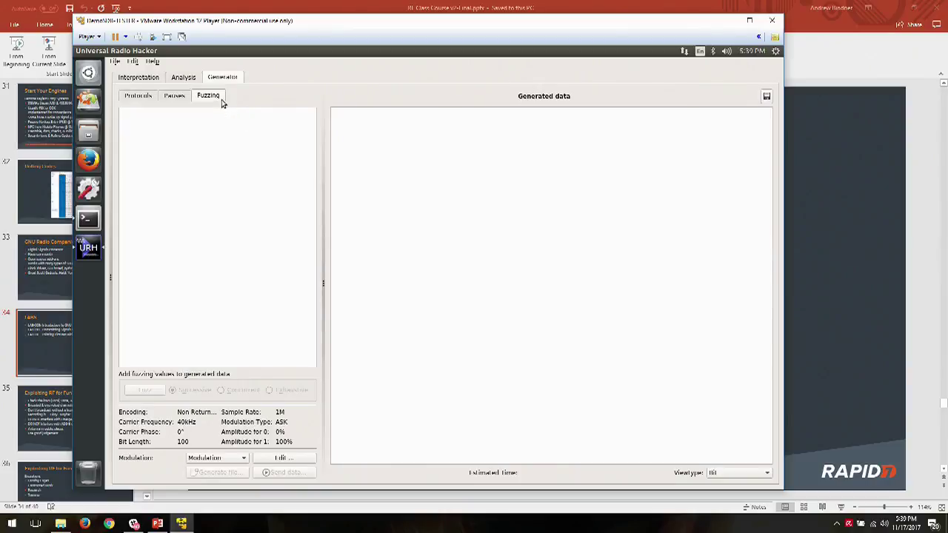
click(186, 79)
right_click(395, 169)
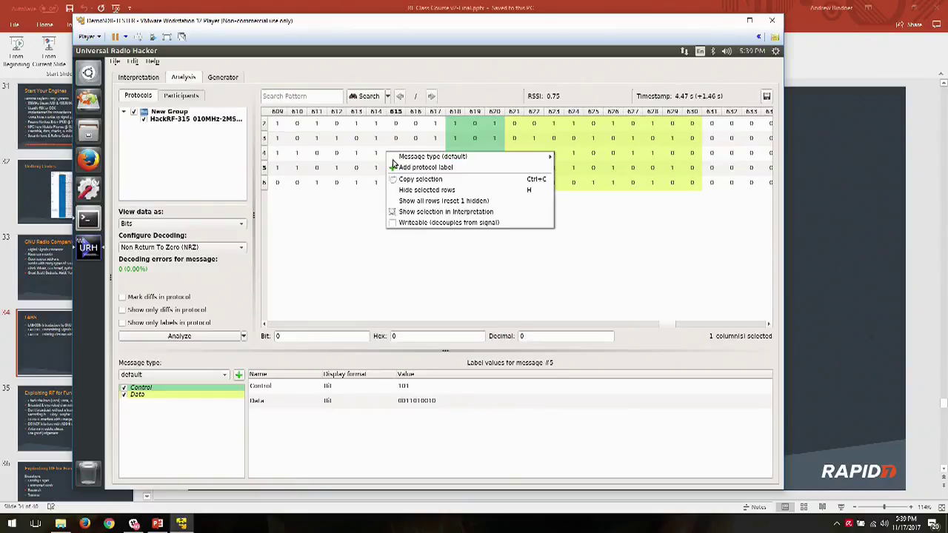
click(355, 155)
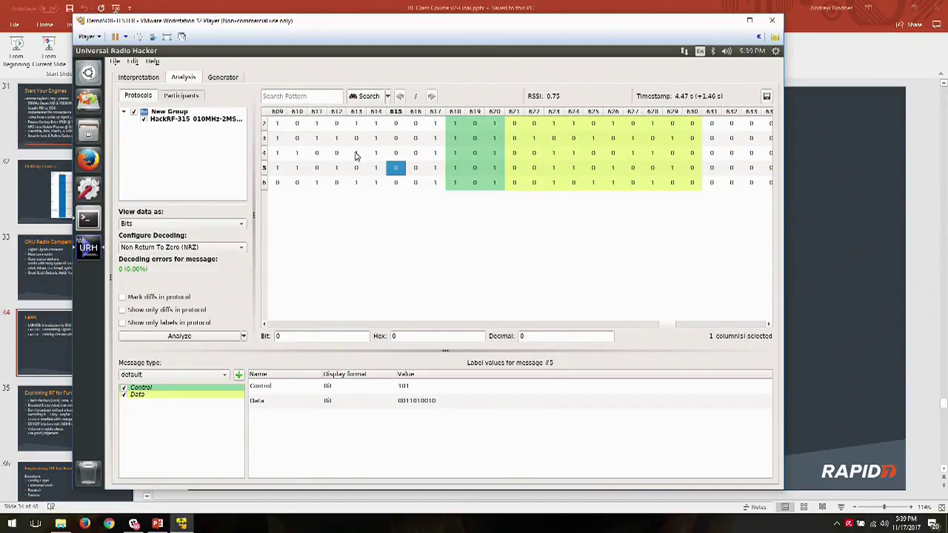
click(264, 153)
right_click(274, 148)
mouse_move(355, 154)
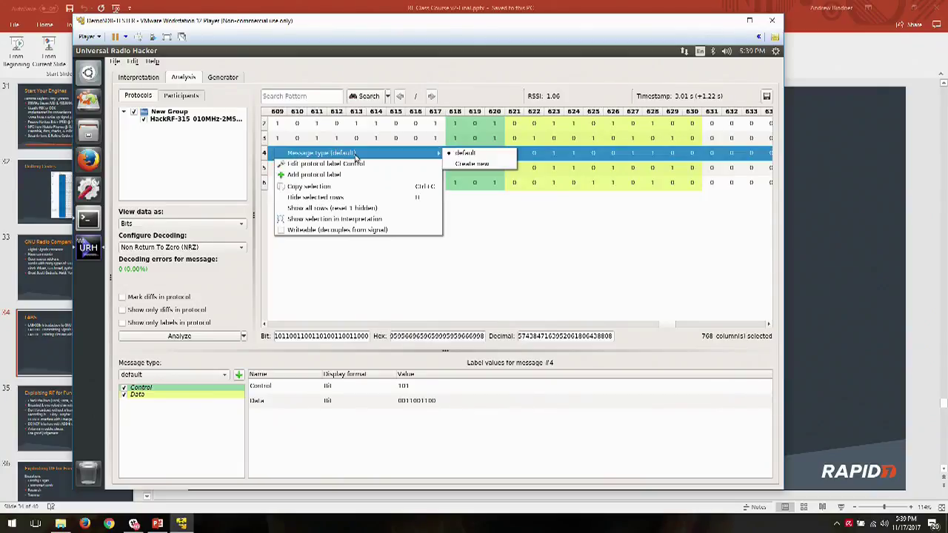
click(364, 189)
click(227, 80)
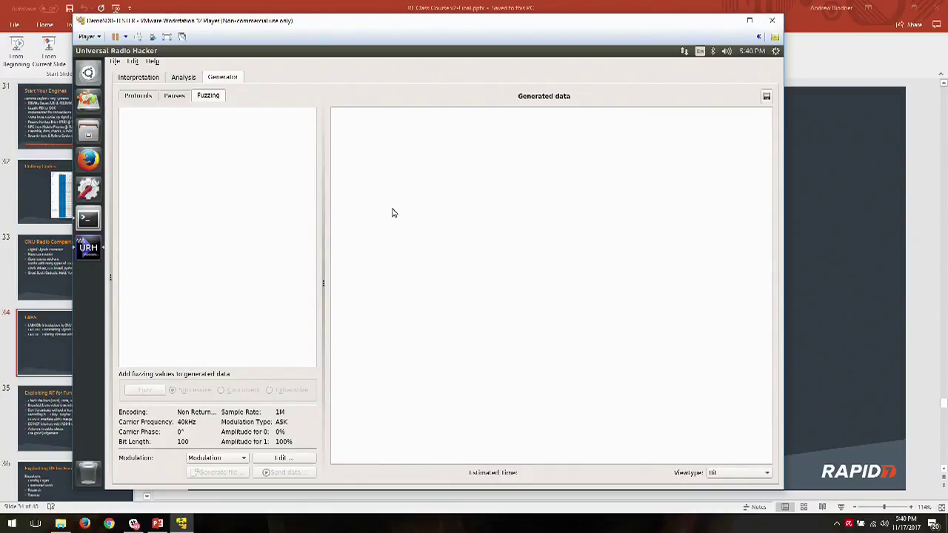
Check the Pauses page, then select the HackRF 315 MHz capture in the Protocols list
right_click(378, 189)
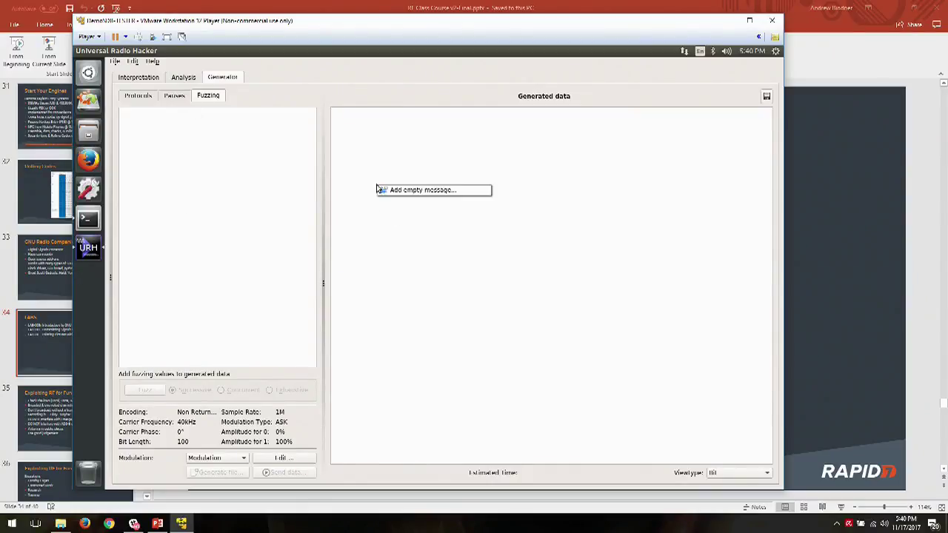
click(174, 99)
click(173, 97)
click(148, 99)
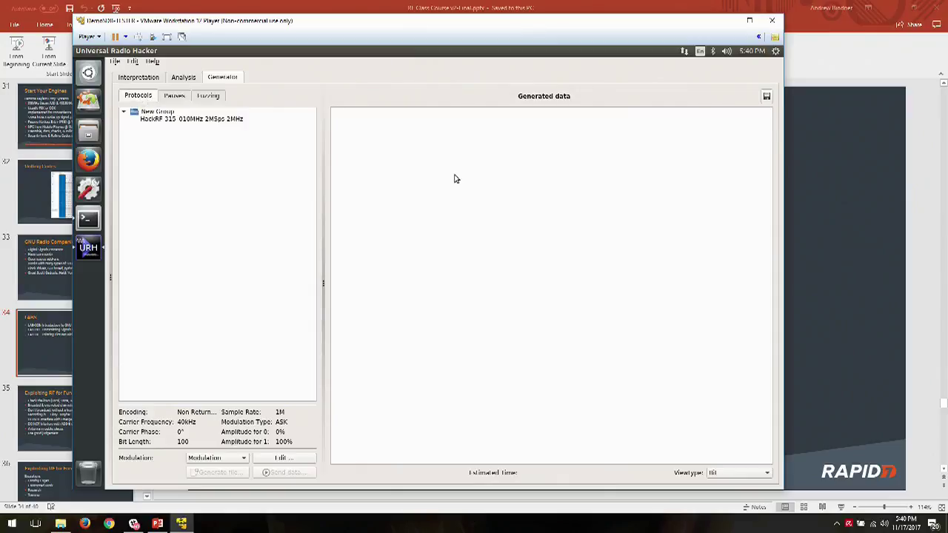
click(229, 119)
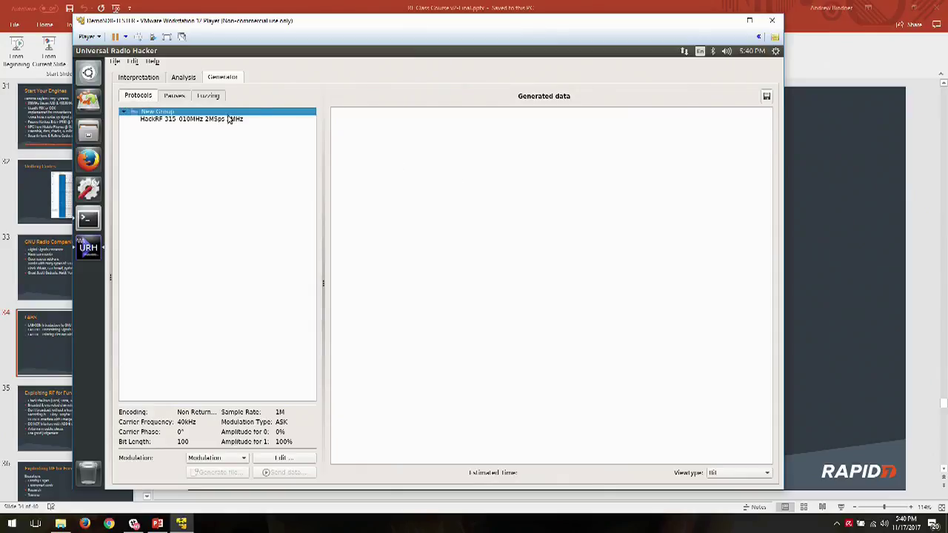
click(230, 120)
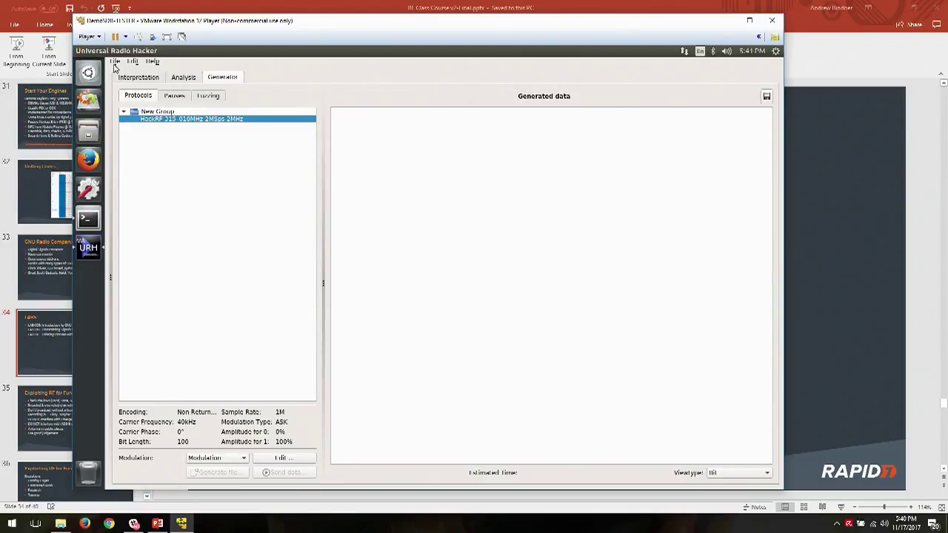
Close Universal Radio Hacker and cancel the problem report dialog
mouse_move(79, 51)
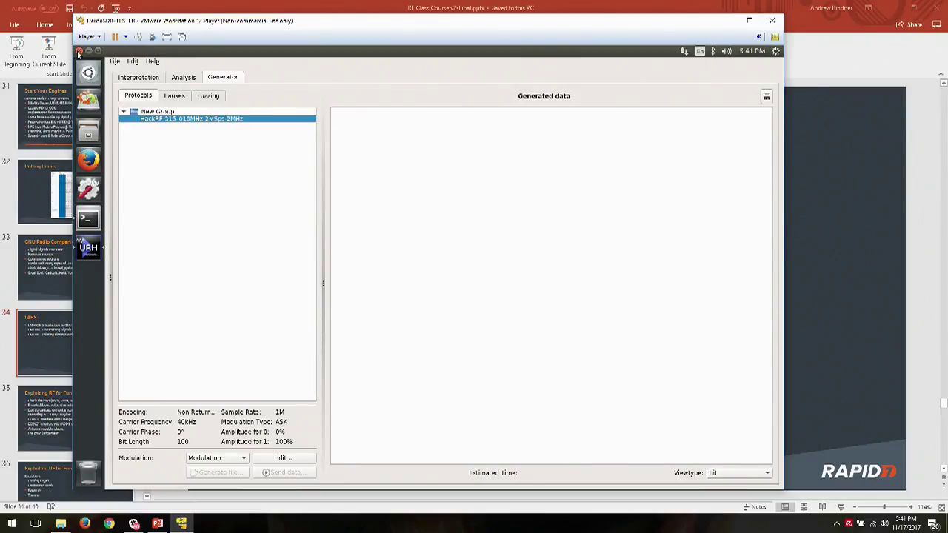
click(78, 52)
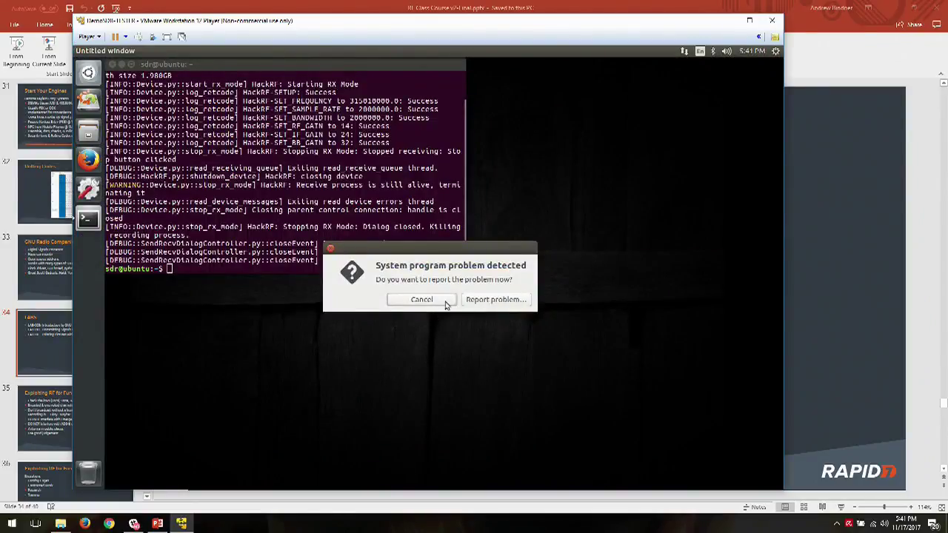
click(391, 298)
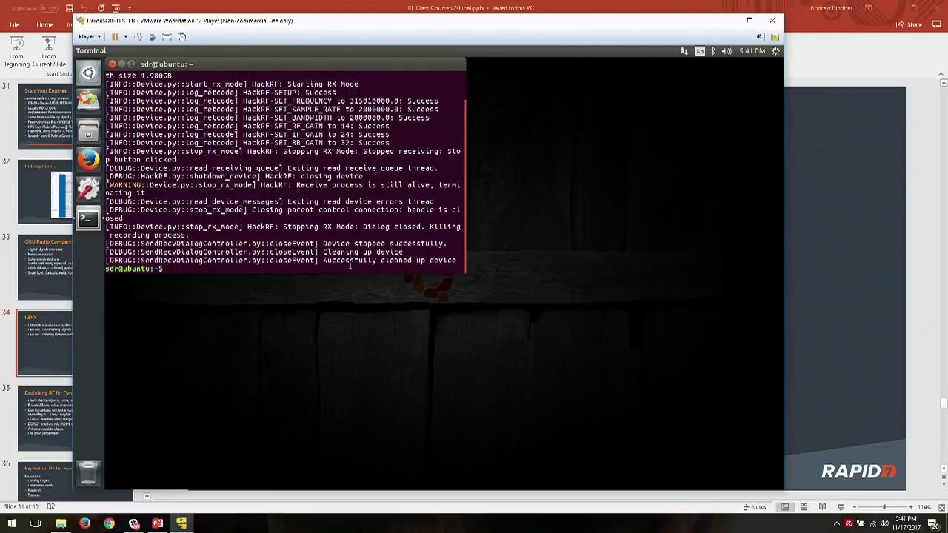